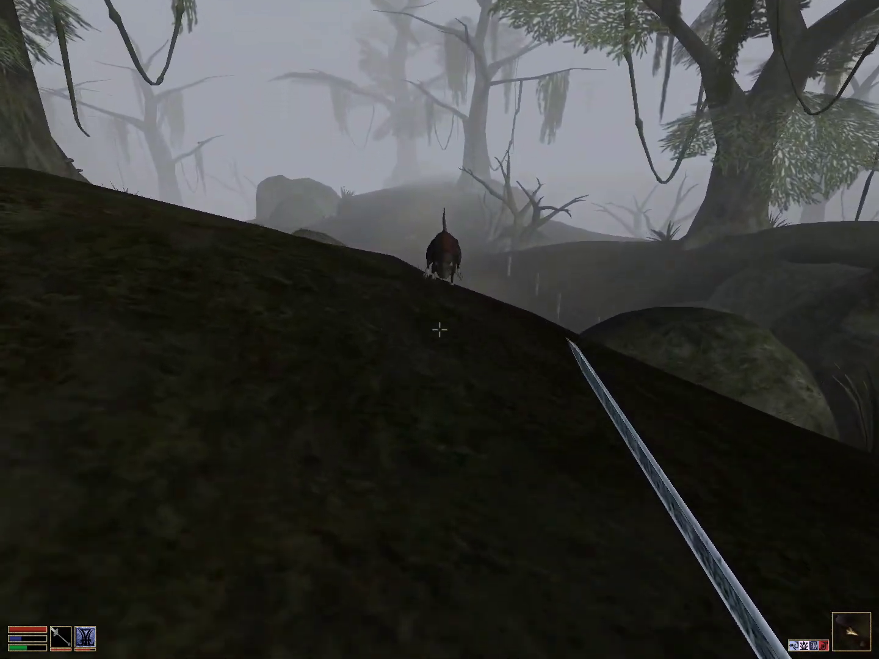
# Step: Kill the charging rat with two claymore swings
pyautogui.click(440, 330)
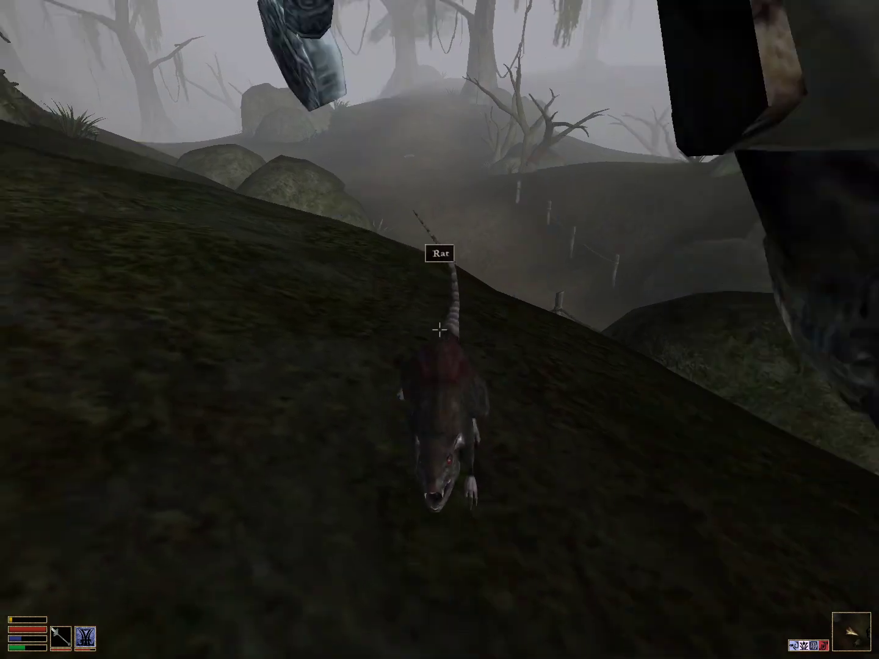
pyautogui.click(439, 330)
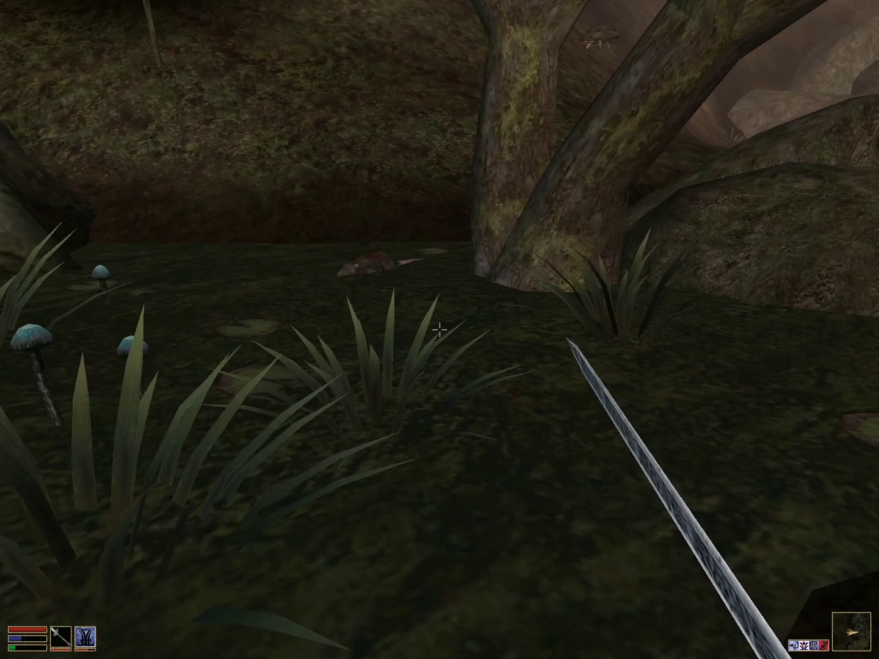
# Step: Walk through the swamp grass toward the mushrooms and tree trunks, swinging the sword
pyautogui.click(439, 330)
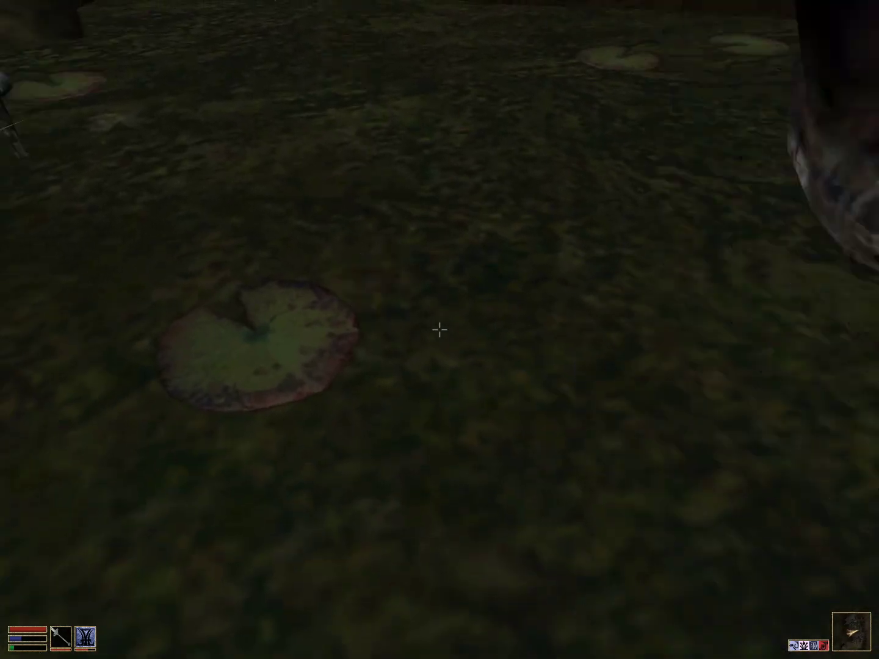
pyautogui.press('w')
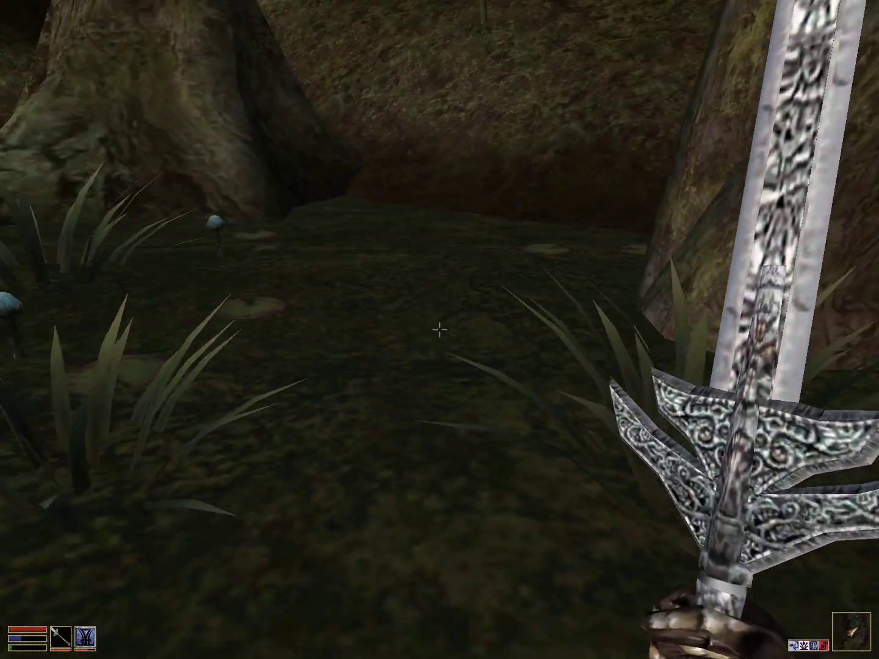
pyautogui.press('w')
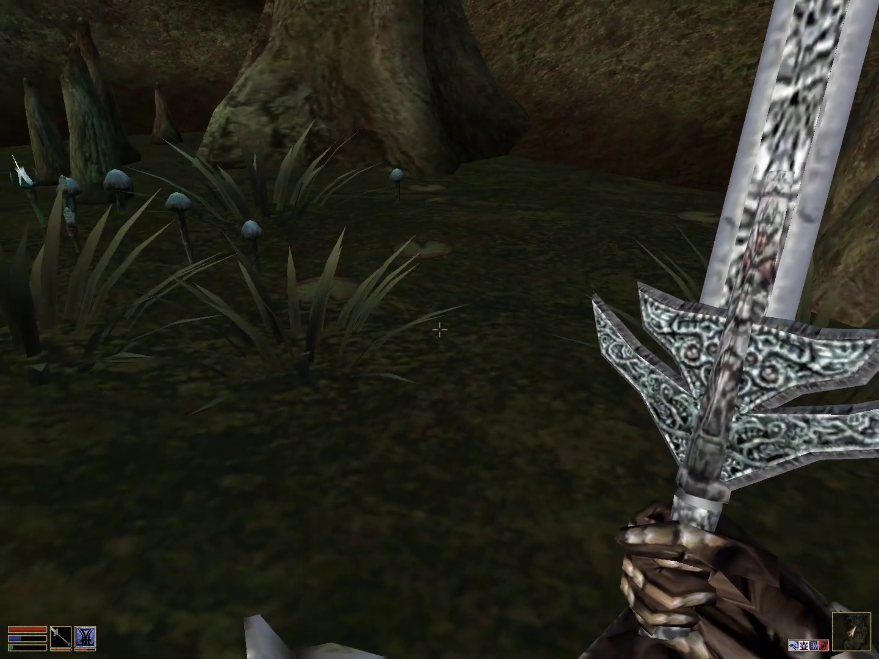
pyautogui.press('w')
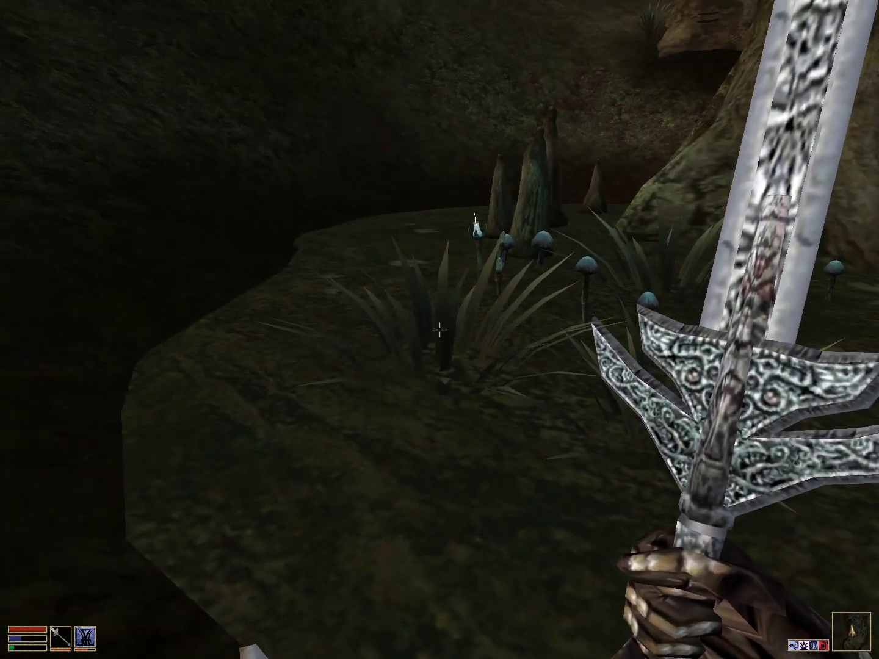
pyautogui.press('w')
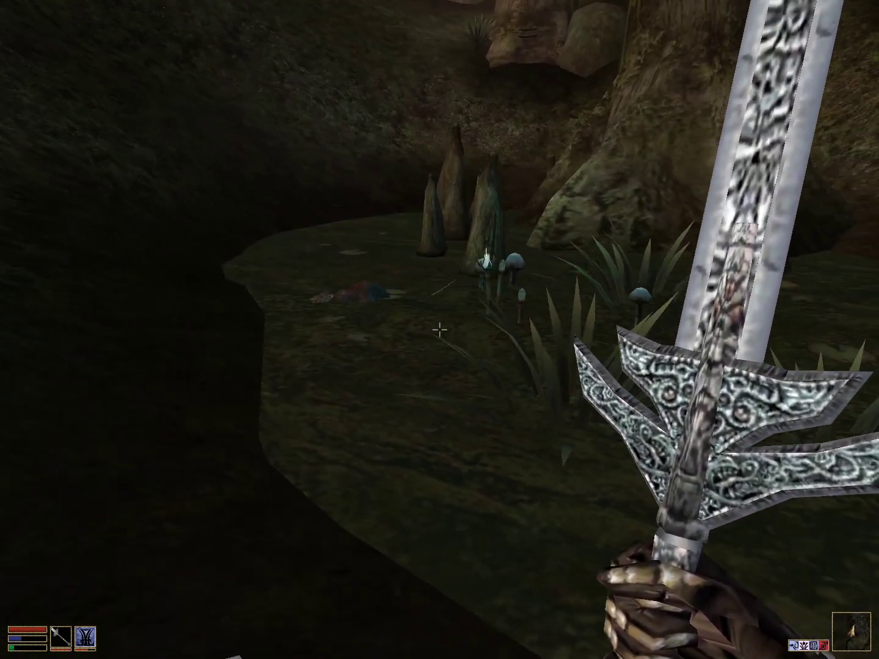
pyautogui.press('w')
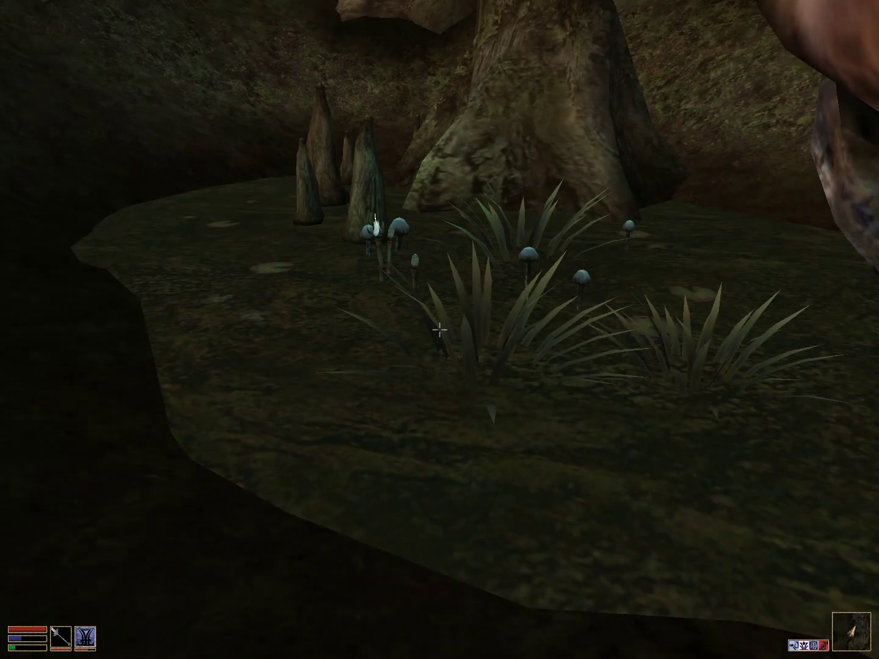
pyautogui.press('w')
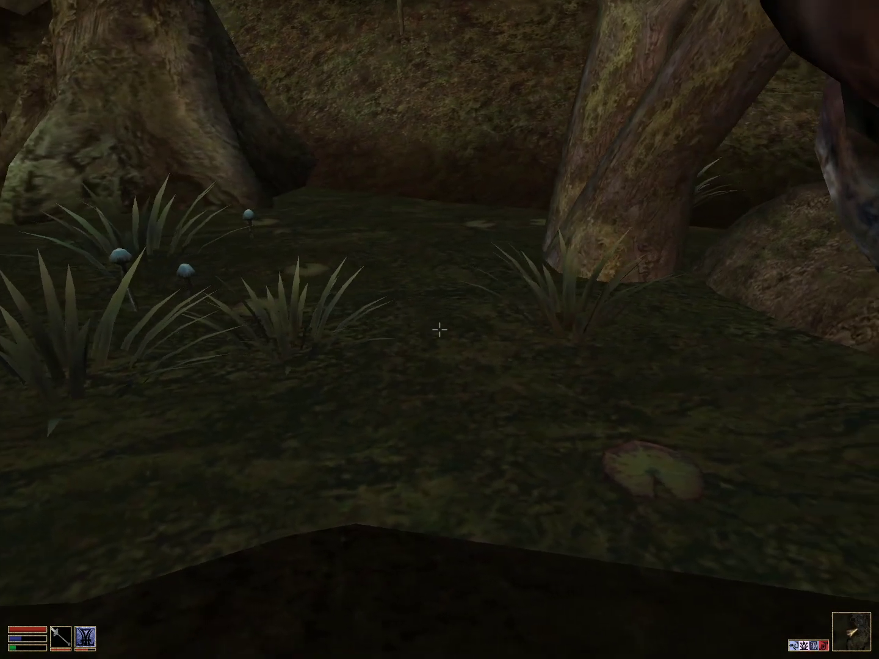
pyautogui.press('w')
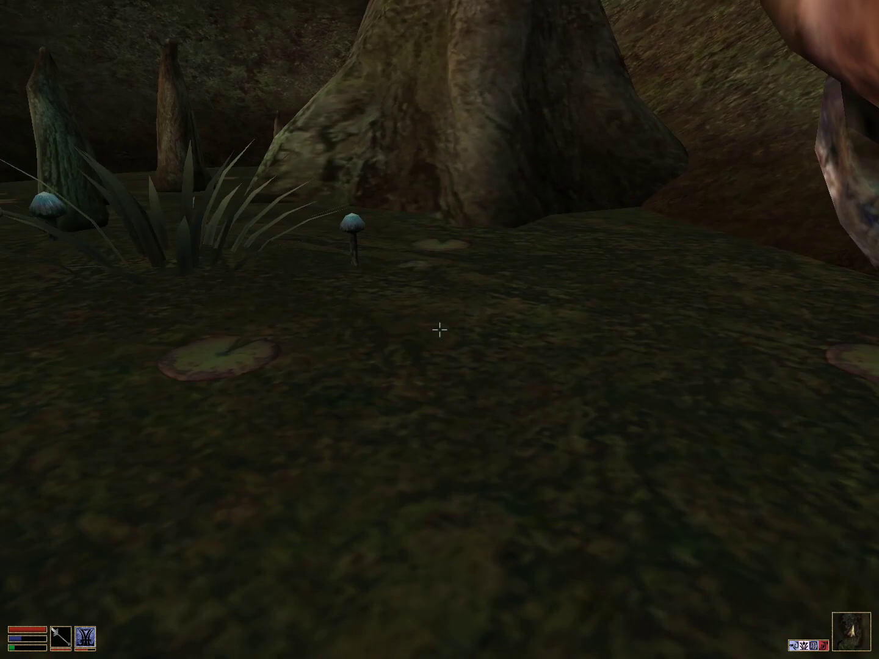
pyautogui.click(440, 331)
pyautogui.press('w')
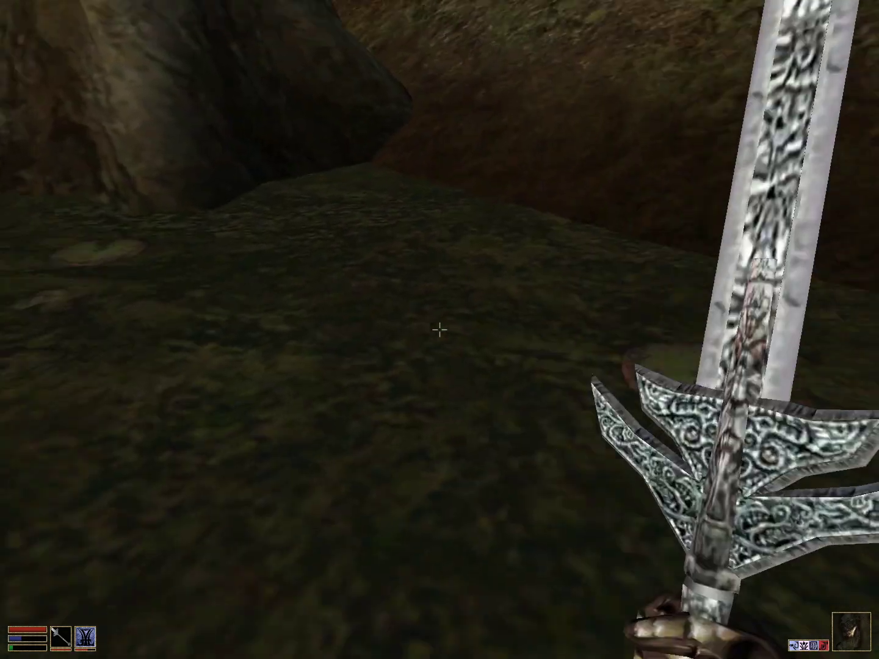
pyautogui.press('w')
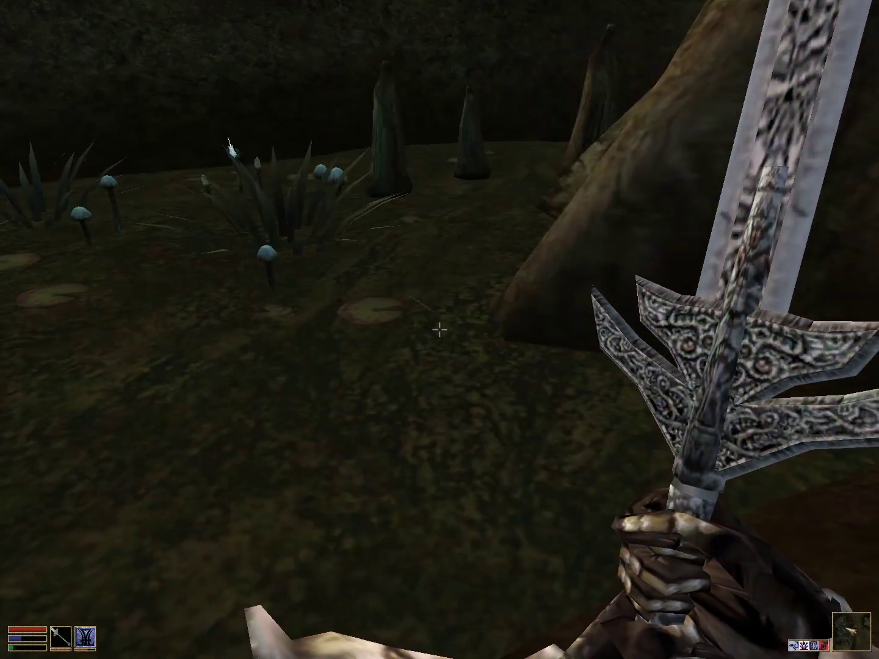
# Step: Cross the fallen log and follow the slope down to the glowing Draggle-Tail plants
pyautogui.click(440, 330)
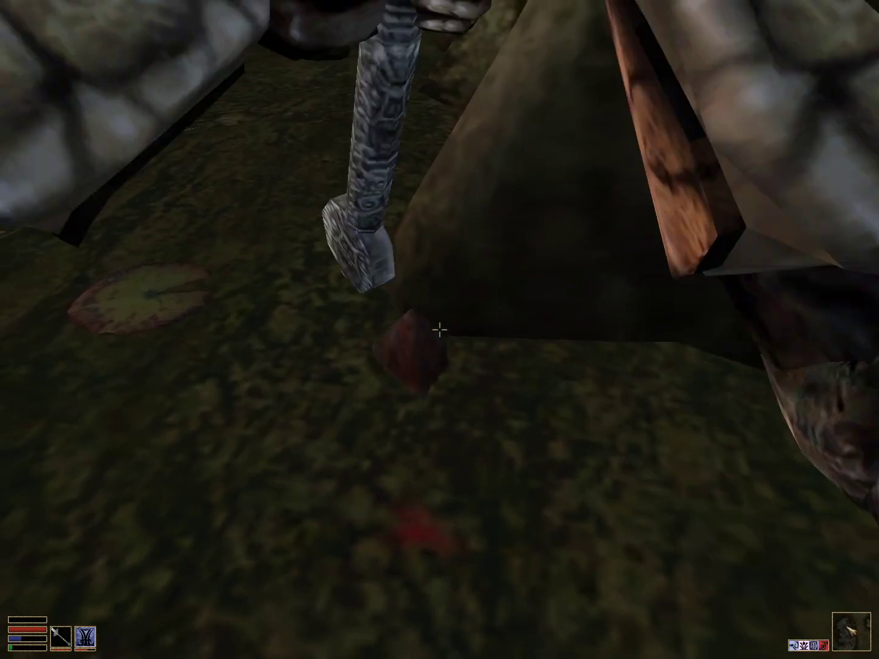
pyautogui.press('w')
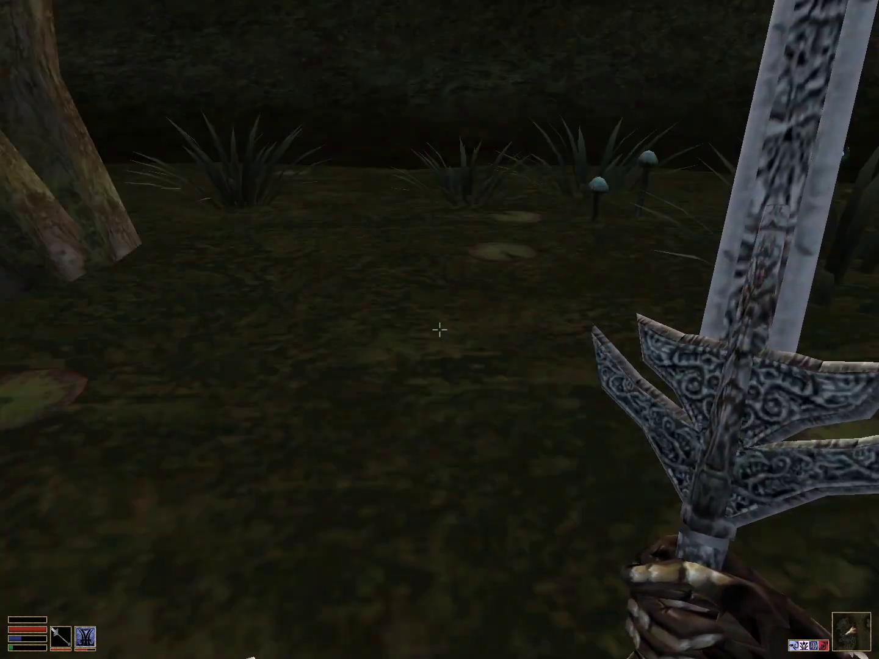
pyautogui.press('w')
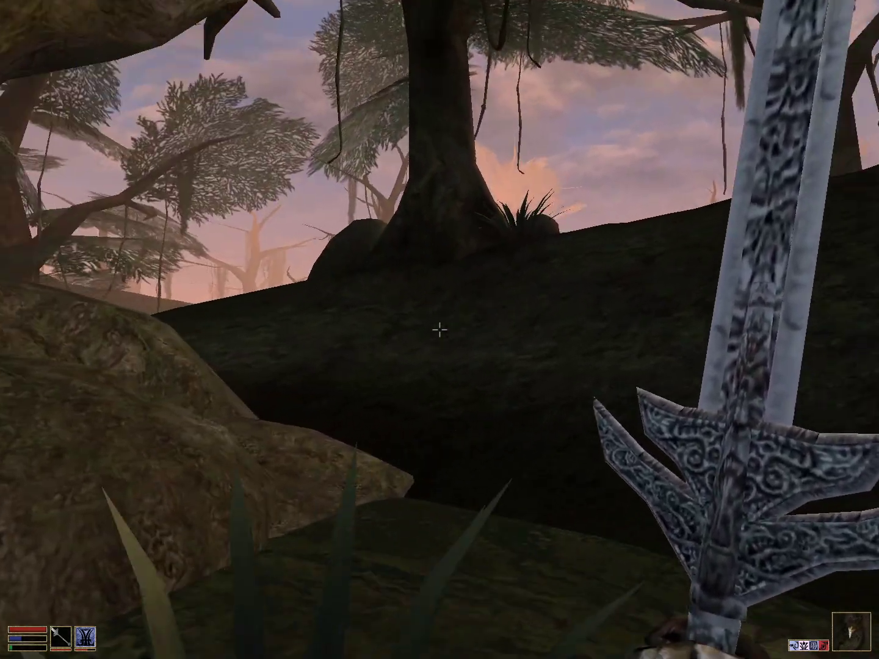
pyautogui.press('w')
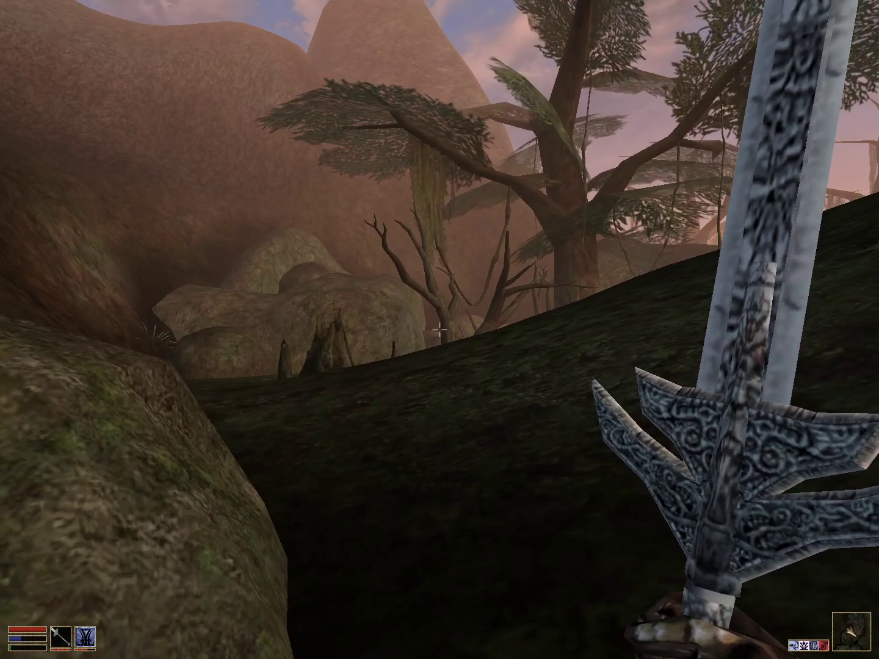
pyautogui.press('w')
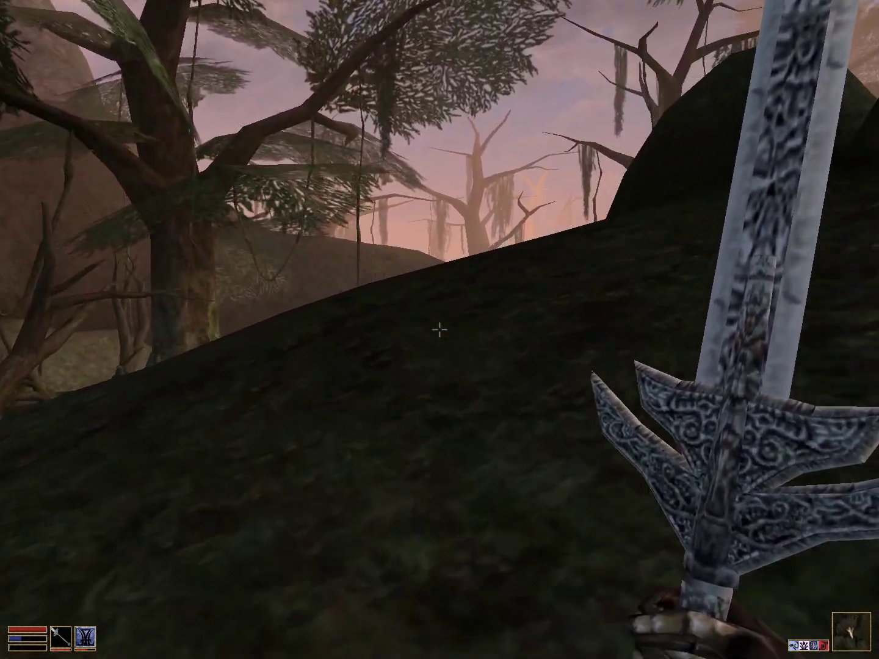
pyautogui.press('w')
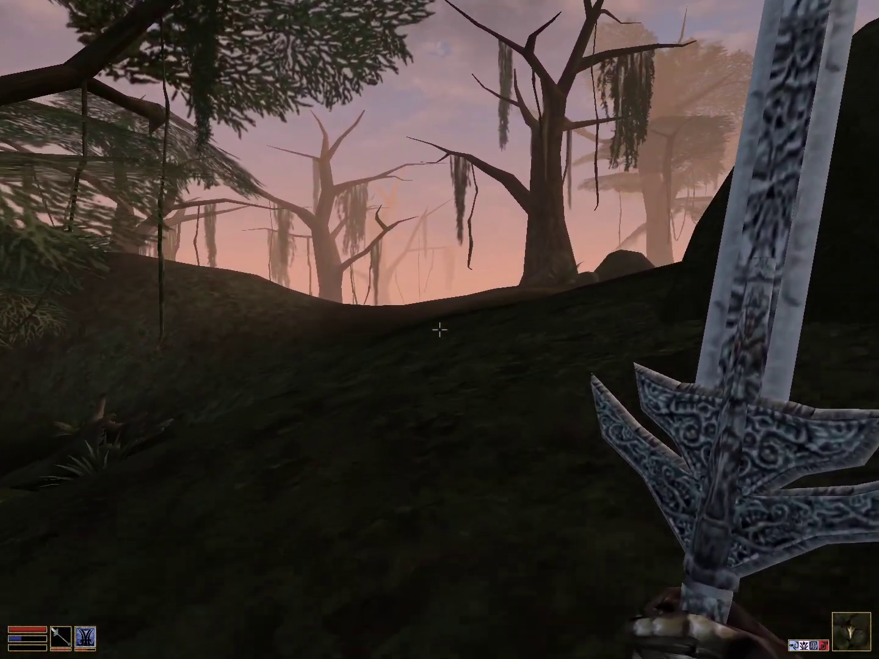
pyautogui.press('w')
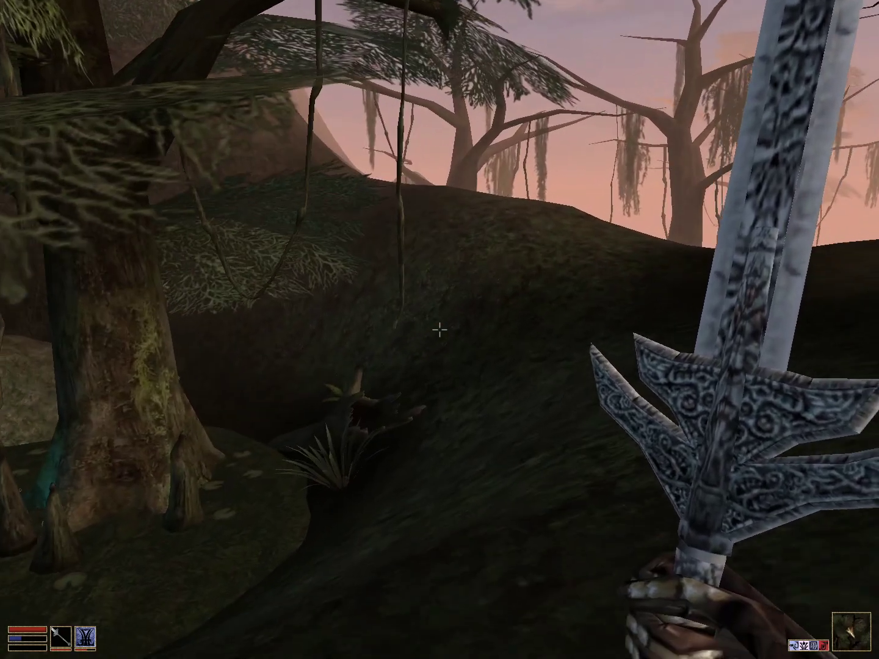
pyautogui.press('w')
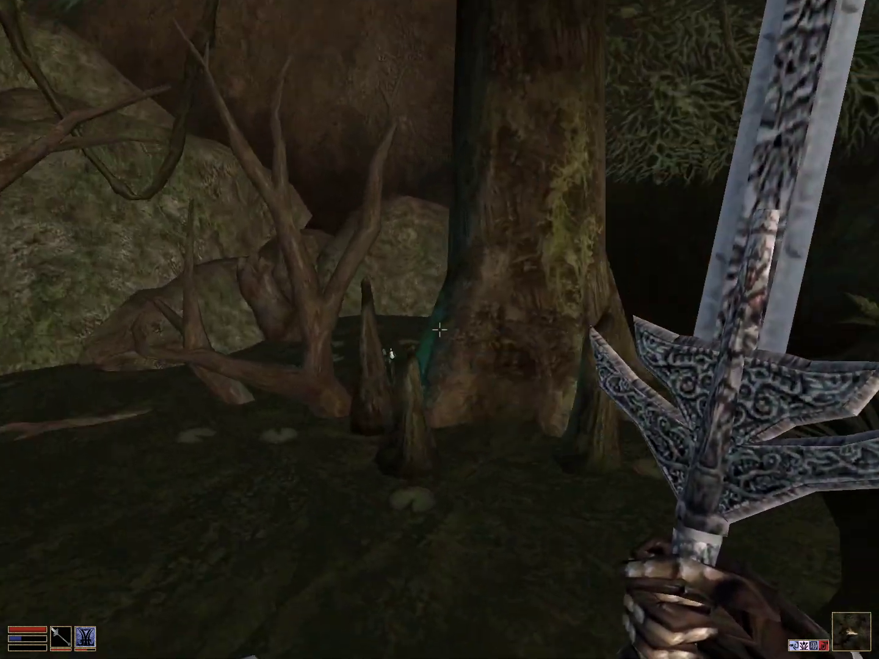
pyautogui.press('w')
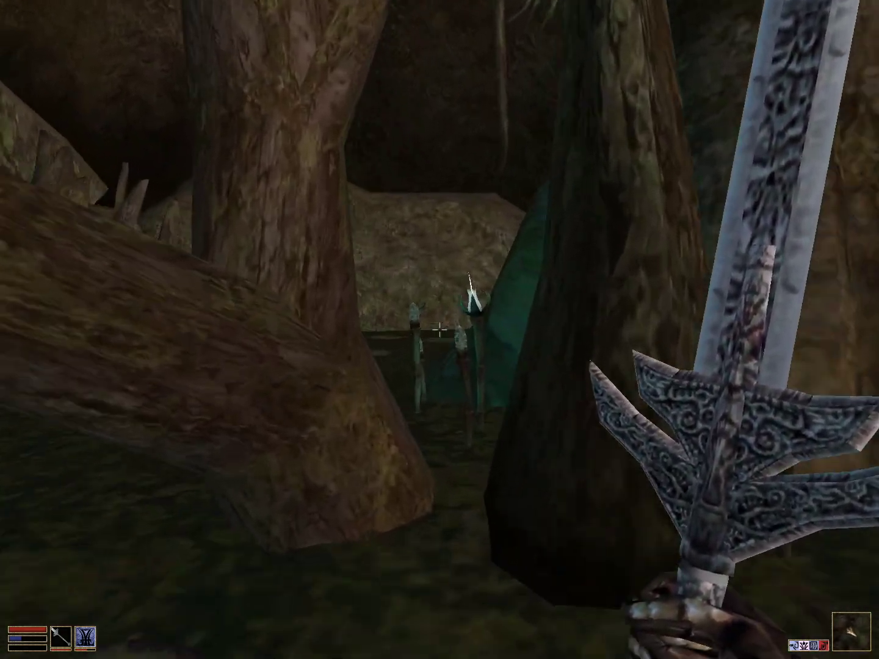
# Step: Harvest ingredients from three Draggle-Tail plants
pyautogui.press('space')
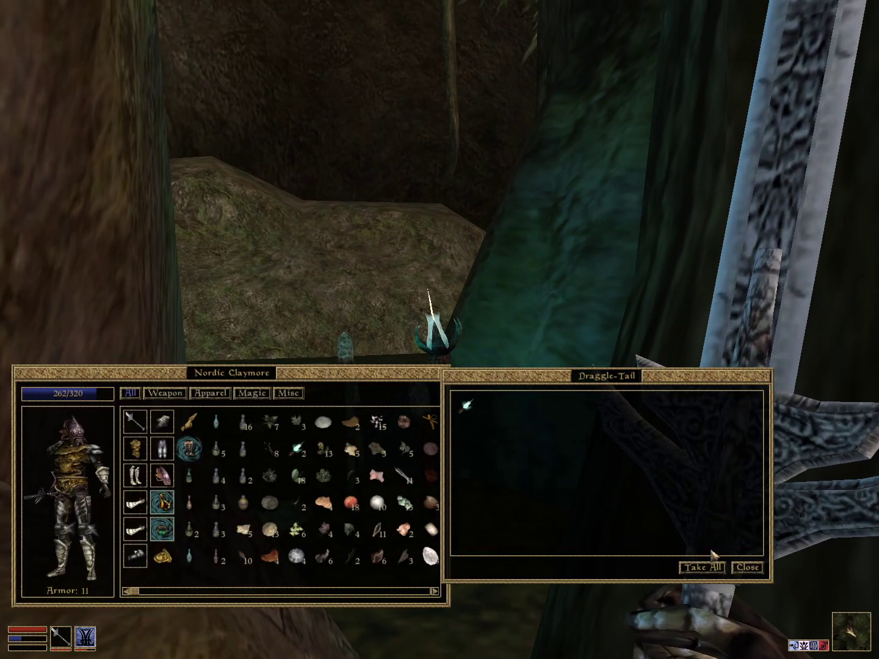
pyautogui.click(704, 568)
pyautogui.press('w')
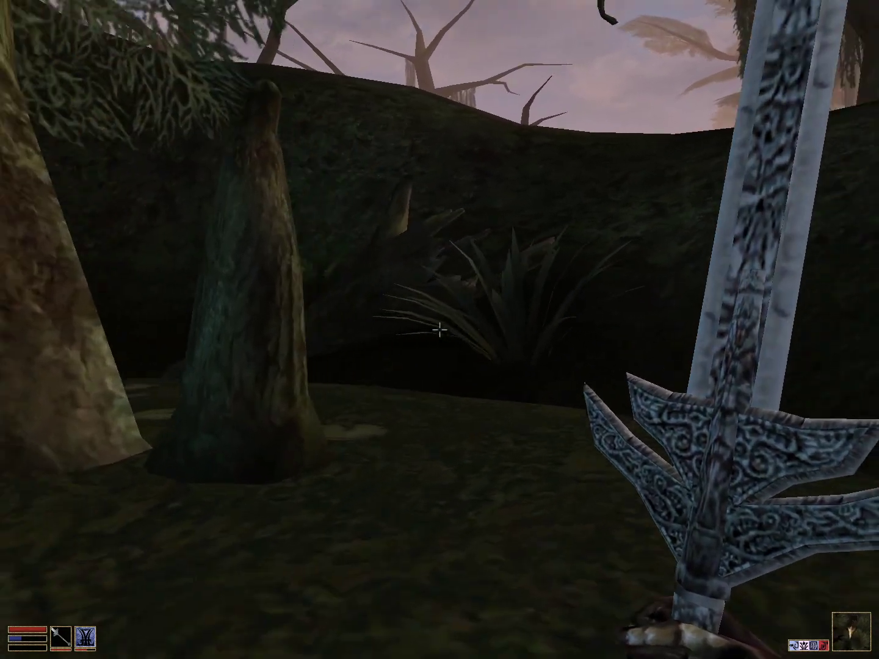
pyautogui.press('w')
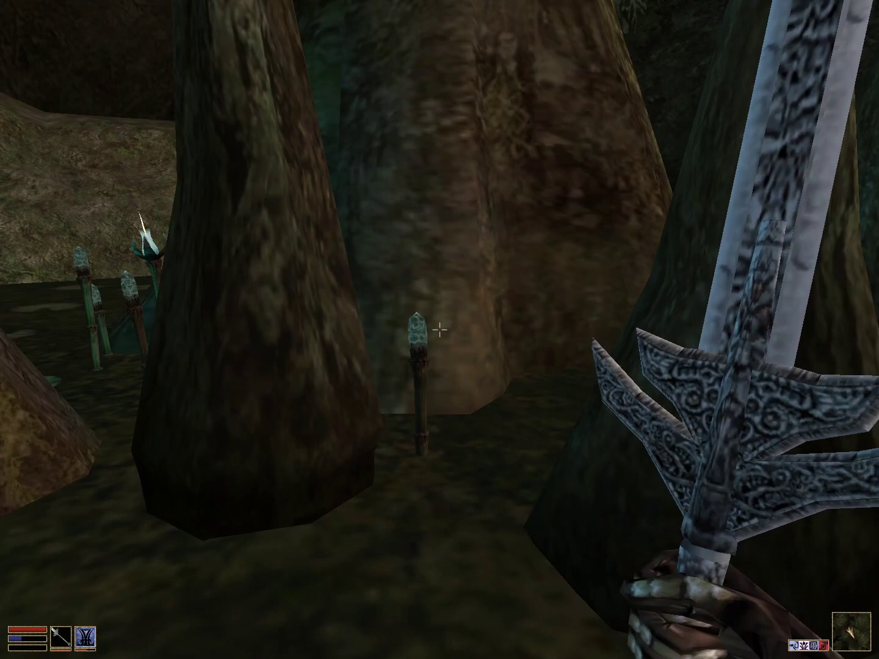
pyautogui.press('space')
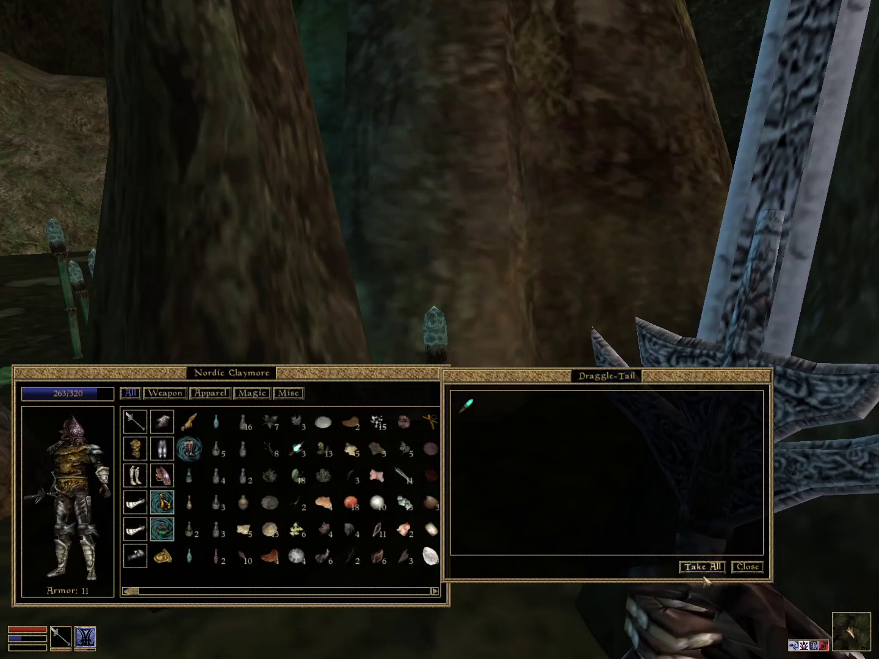
pyautogui.click(746, 567)
pyautogui.press('space')
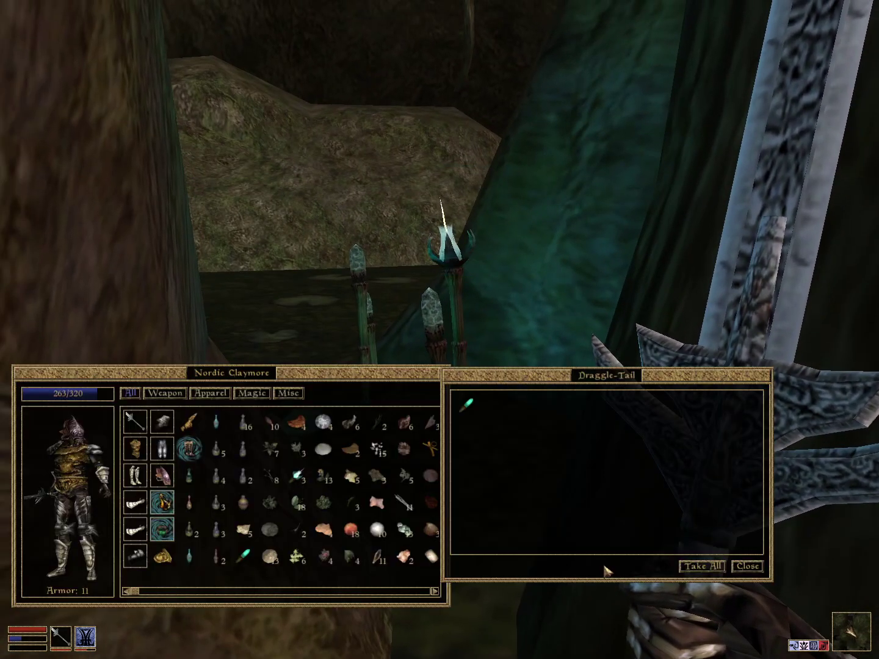
pyautogui.press('space')
# Step: Walk around the hollow stump and fallen log to the base of the tree
pyautogui.press('w')
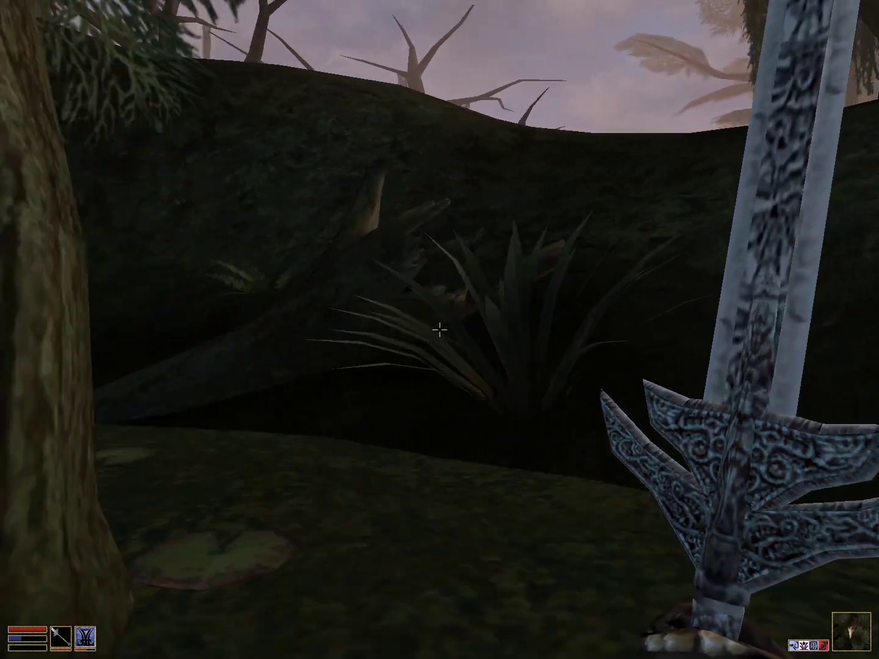
pyautogui.press('w')
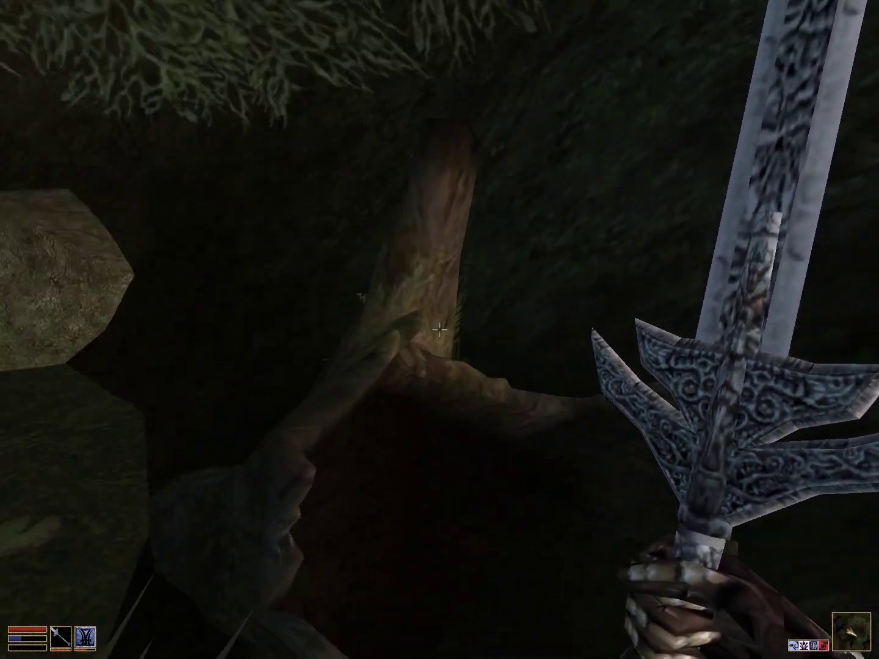
pyautogui.press('w')
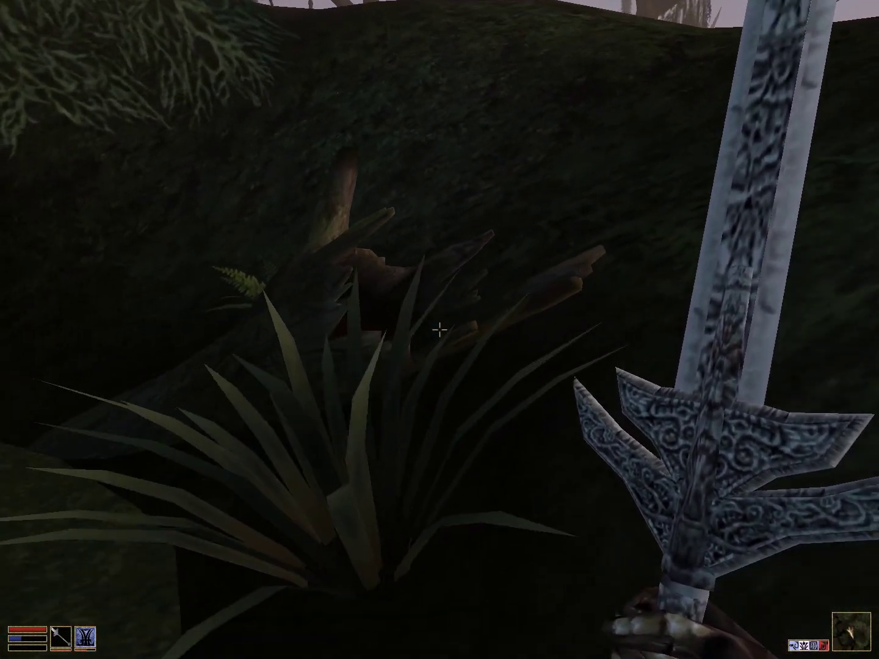
pyautogui.press('w')
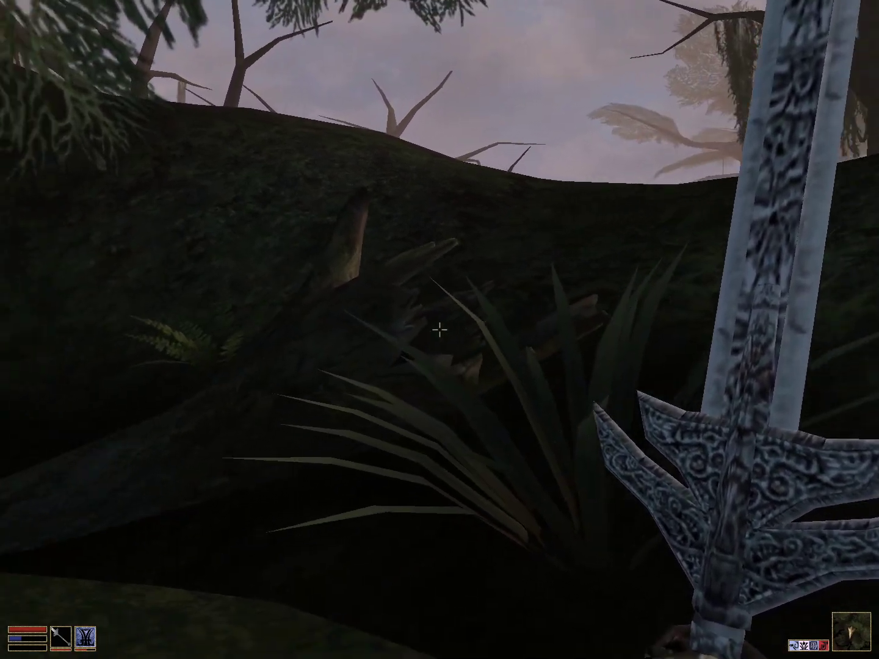
pyautogui.press('w')
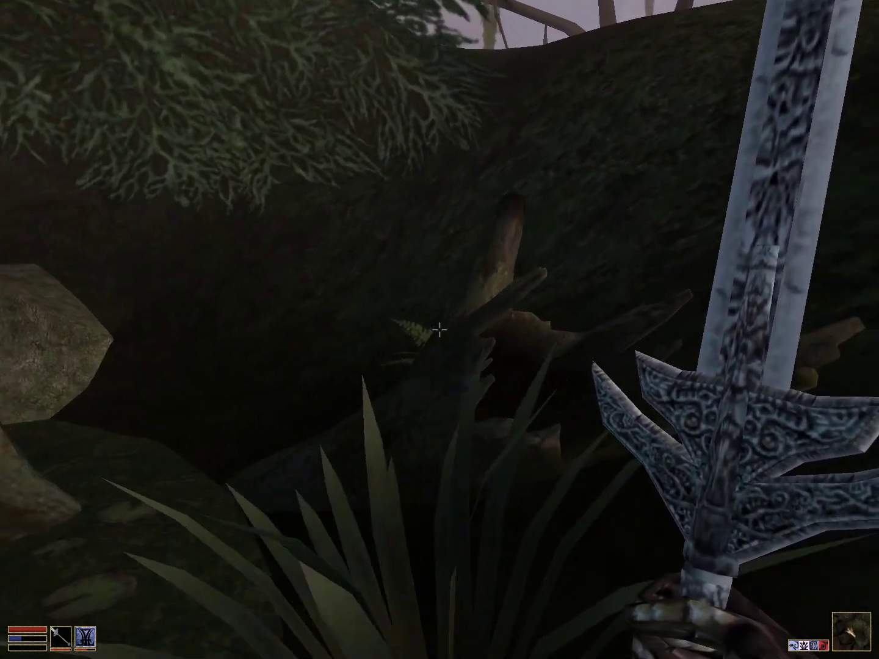
pyautogui.press('w')
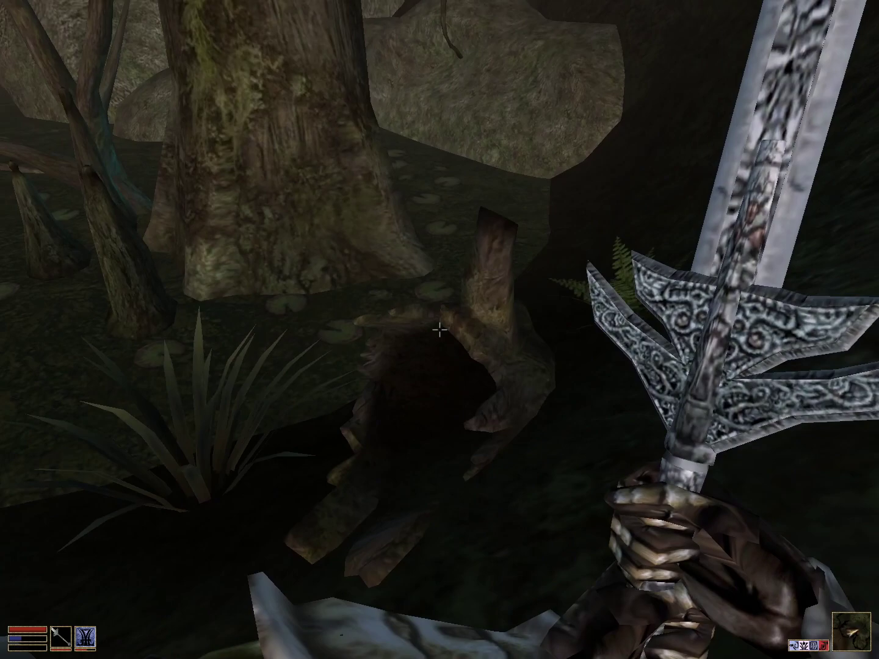
pyautogui.press('w')
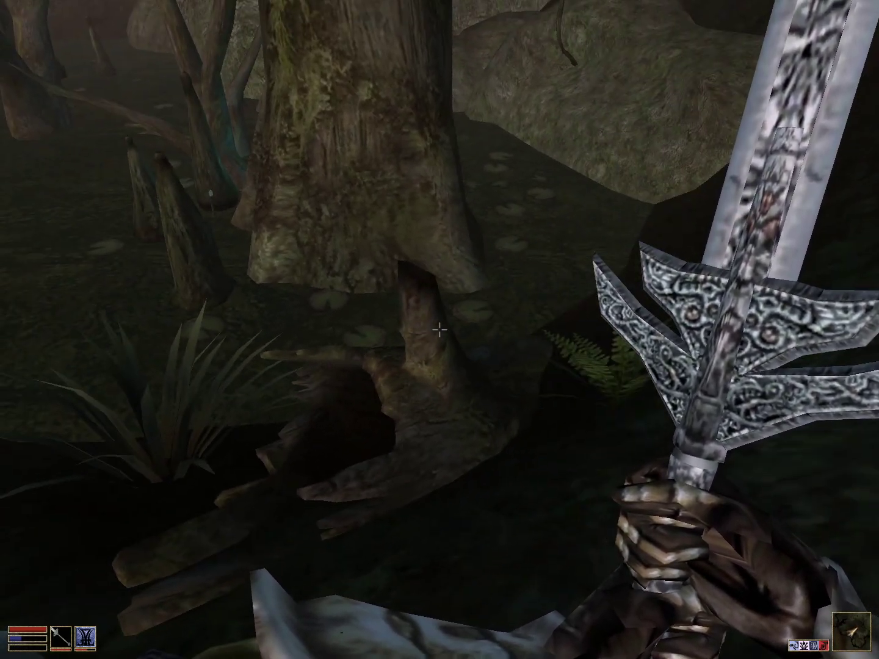
# Step: Cross the grassy hill and foggy swamp past the rock toward the distant houses
pyautogui.press('w')
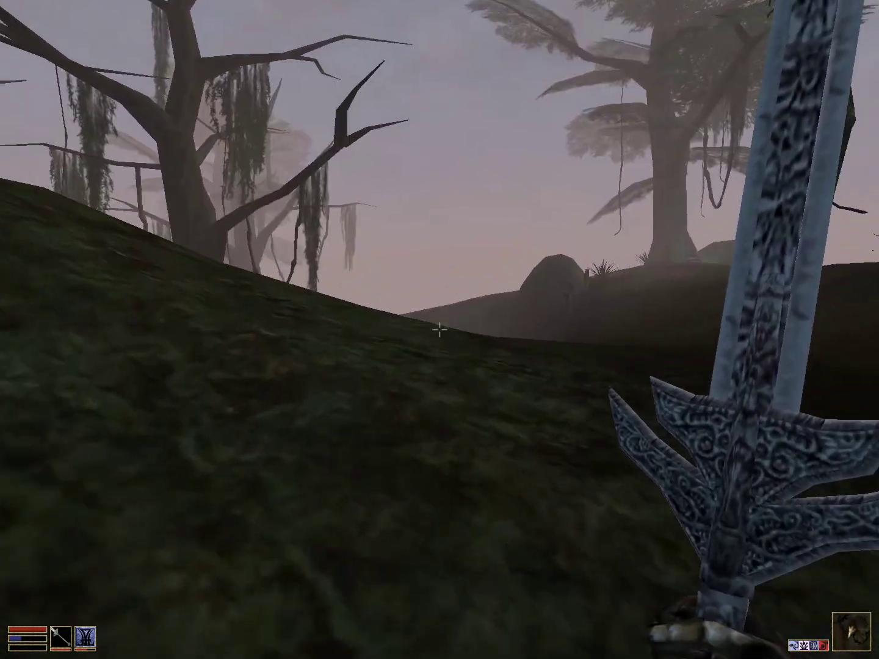
pyautogui.press('w')
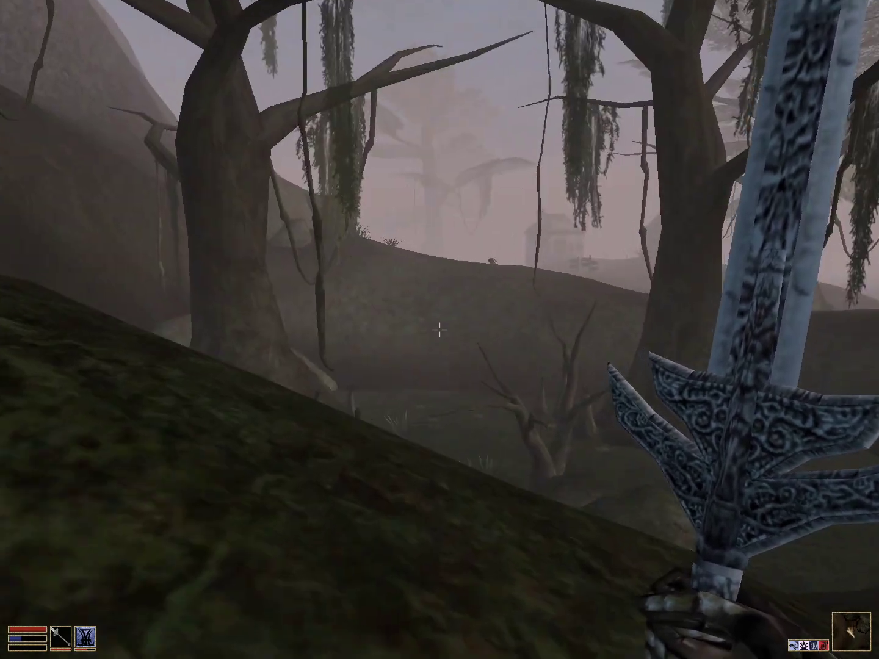
pyautogui.press('w')
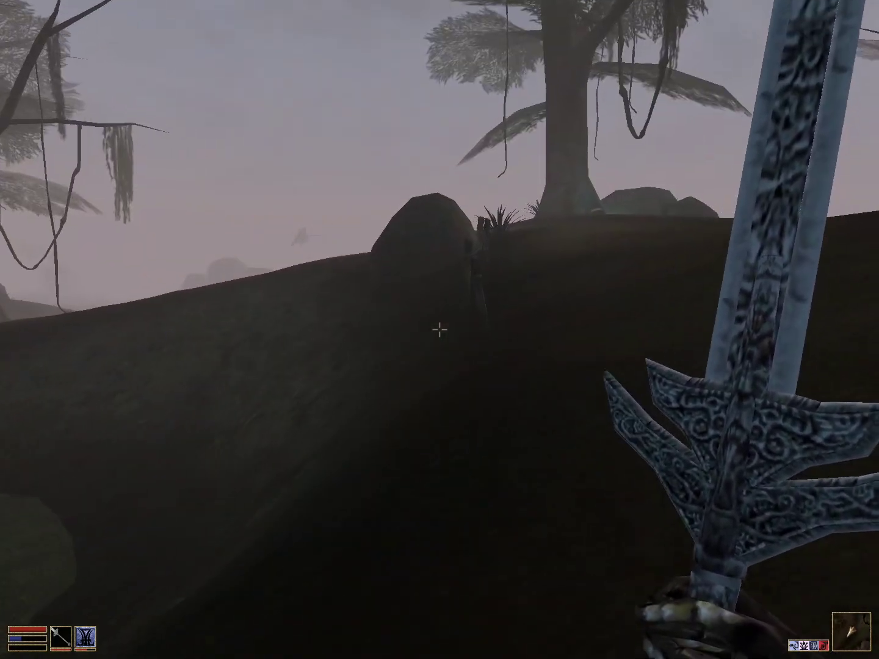
pyautogui.press('w')
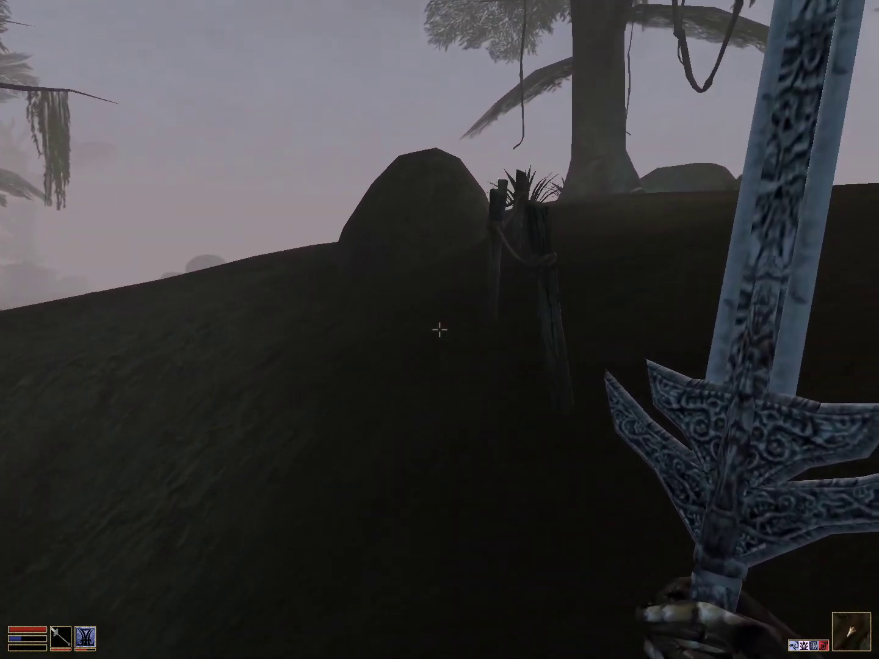
pyautogui.press('w')
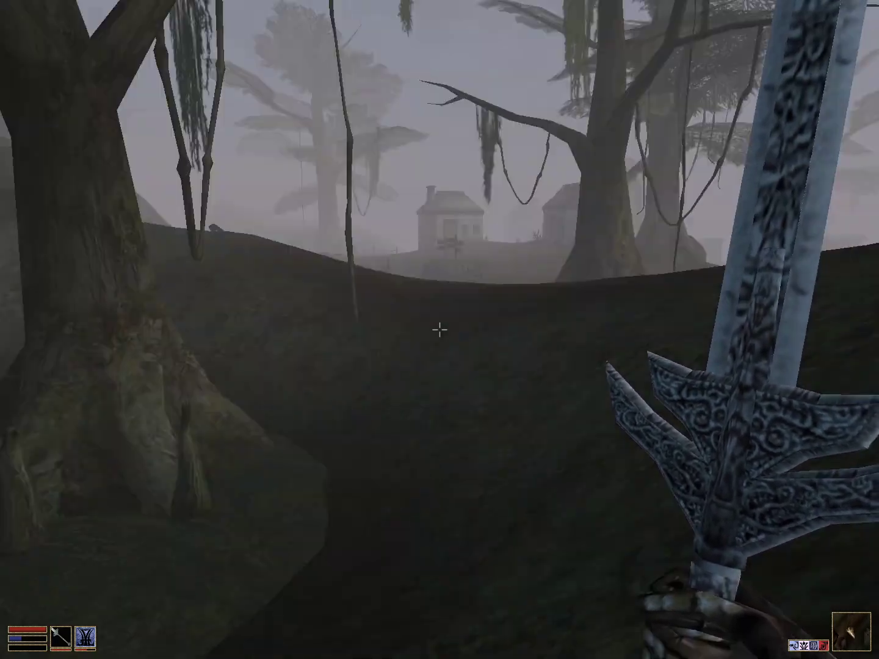
pyautogui.press('w')
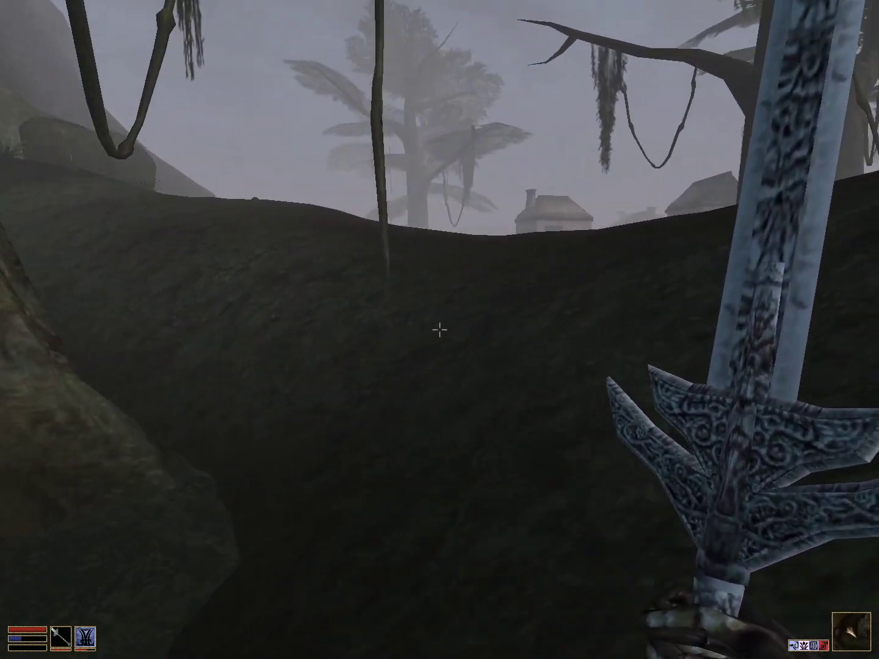
pyautogui.press('w')
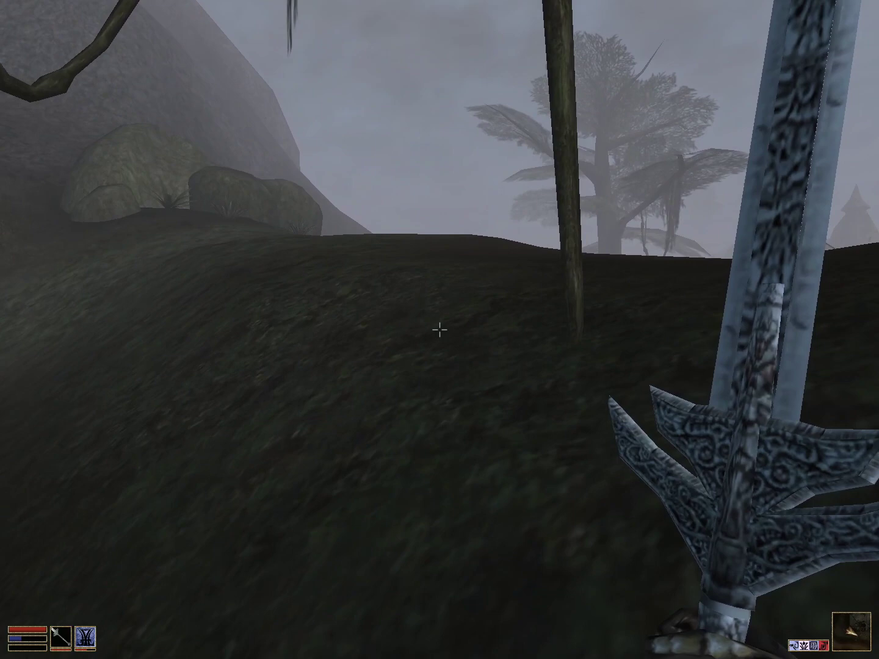
# Step: Set the Amulet of Rest as active magic, cast it, then draw the sword
pyautogui.rightClick(439, 330)
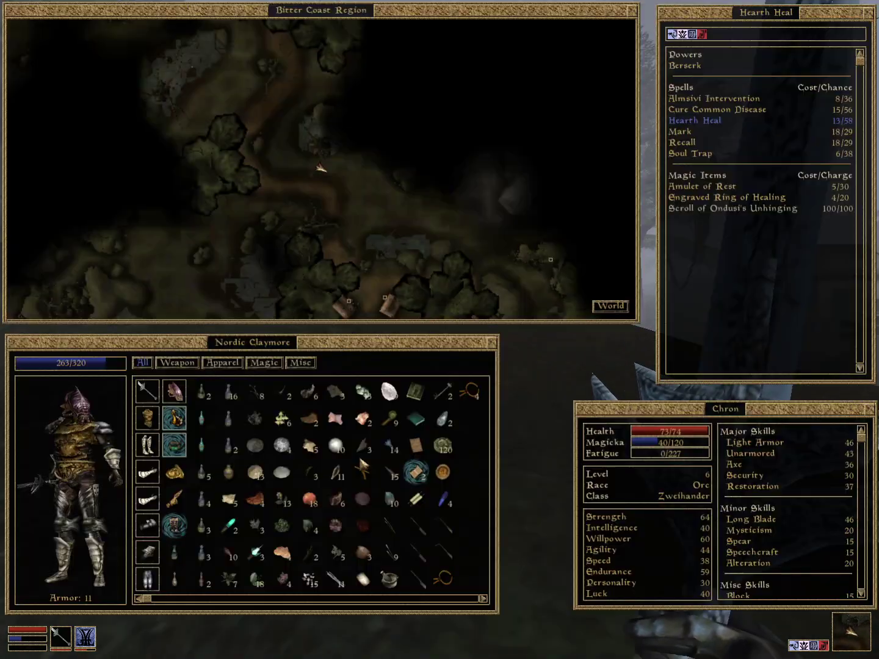
pyautogui.click(724, 186)
pyautogui.rightClick(724, 187)
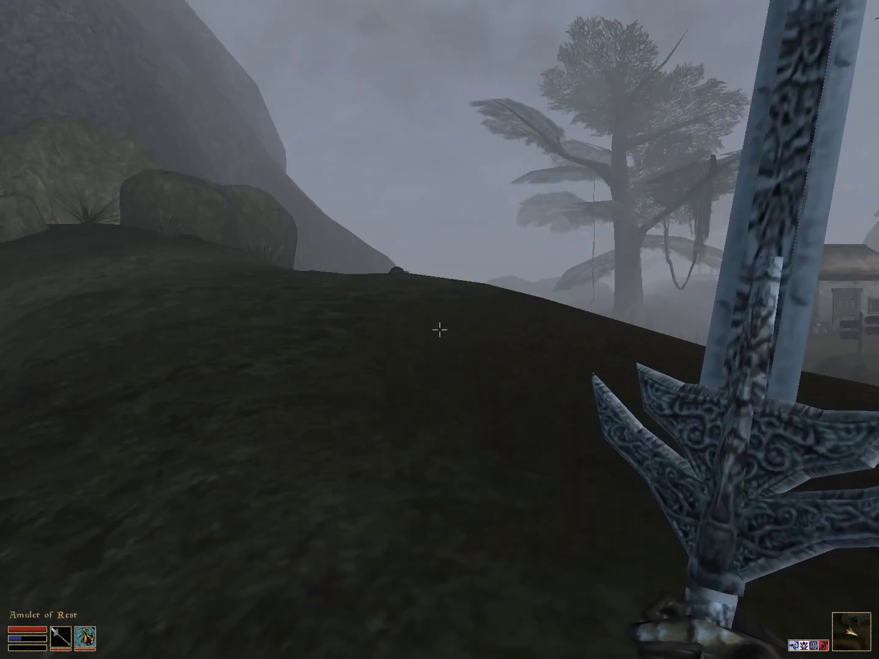
pyautogui.press('r')
pyautogui.press('f')
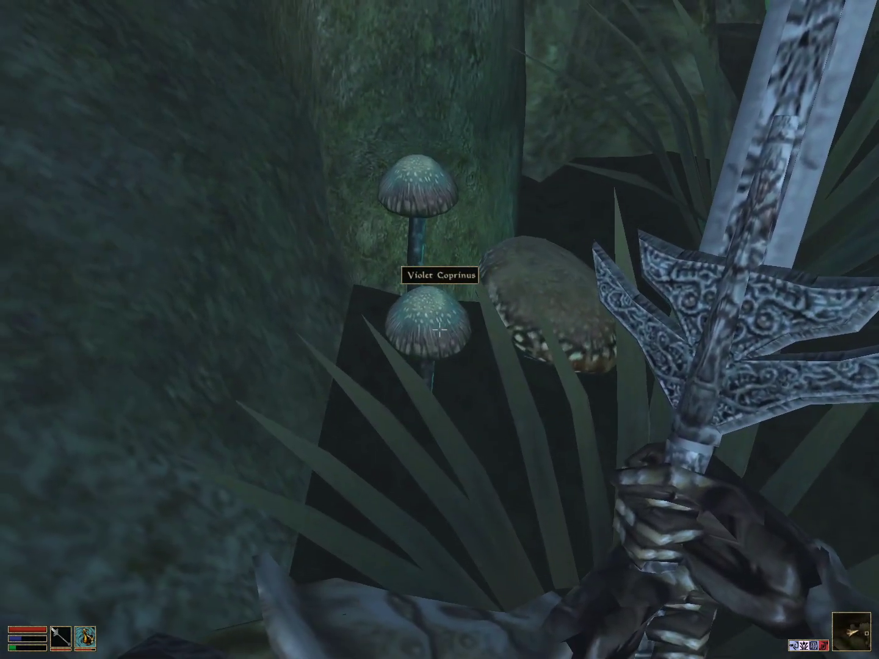
# Step: Harvest the two Violet Coprinus mushrooms
pyautogui.press('space')
pyautogui.click(709, 570)
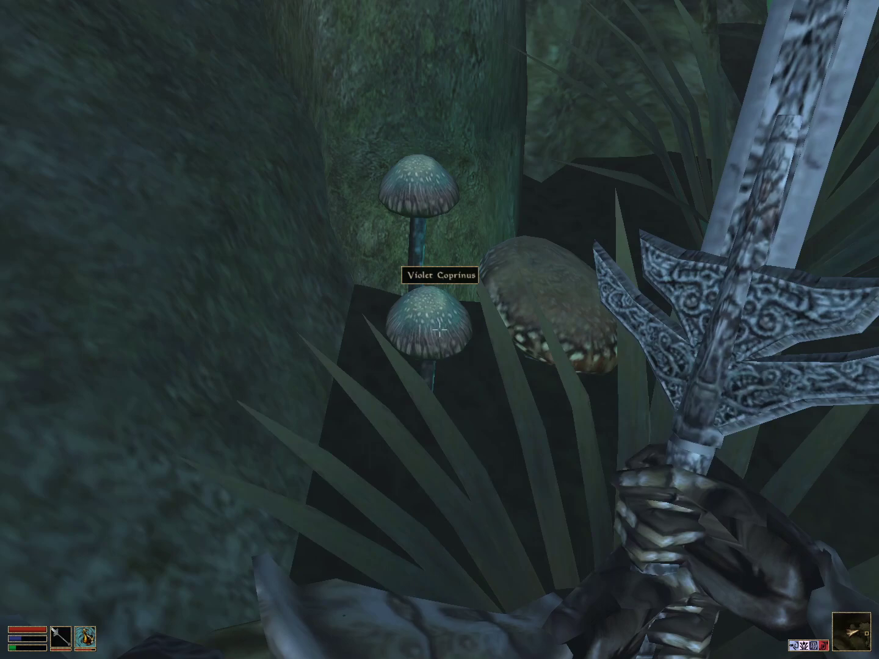
pyautogui.press('space')
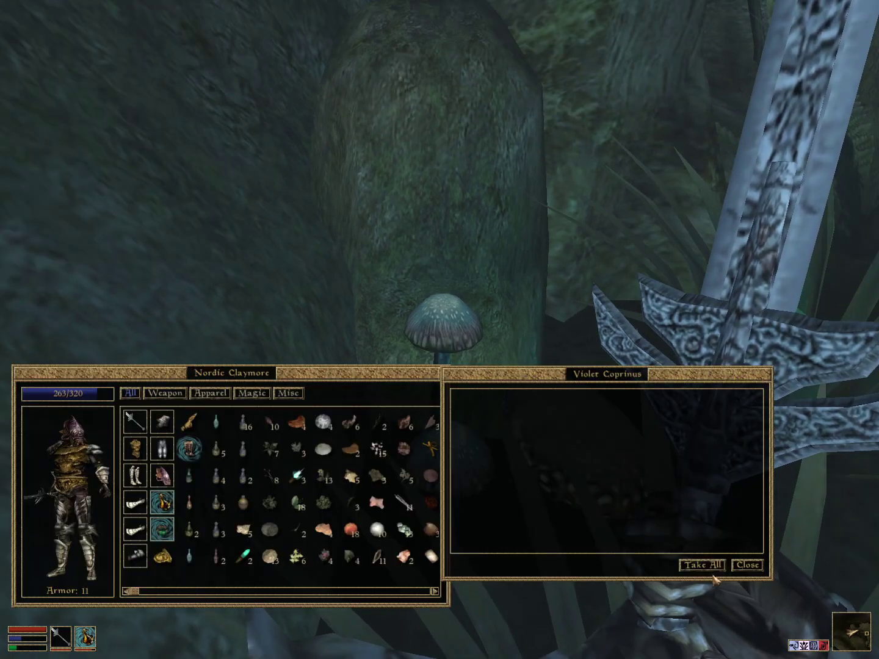
pyautogui.click(702, 565)
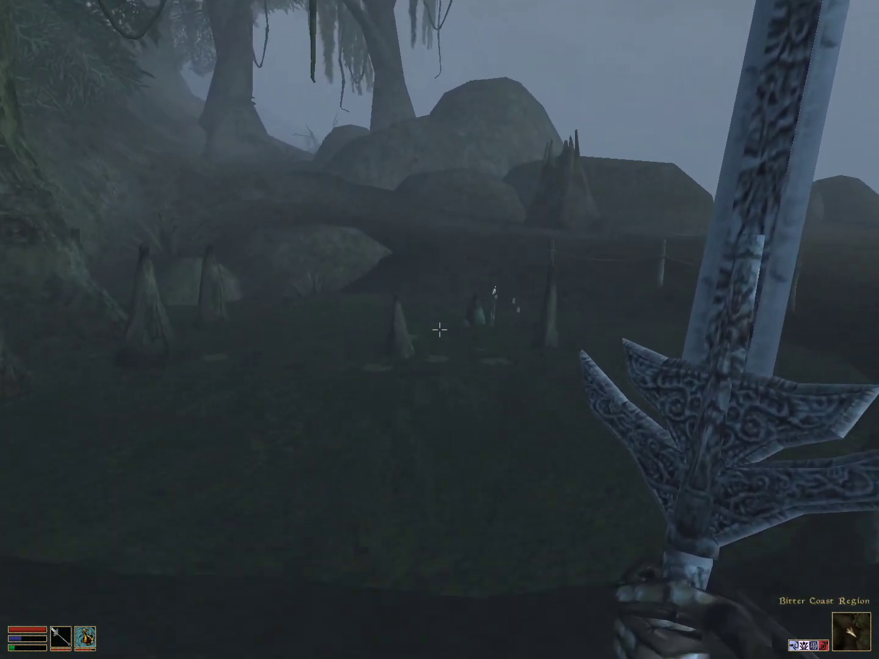
# Step: Walk to the Draggle-Tail plants by the fence and harvest the first two
pyautogui.press('w')
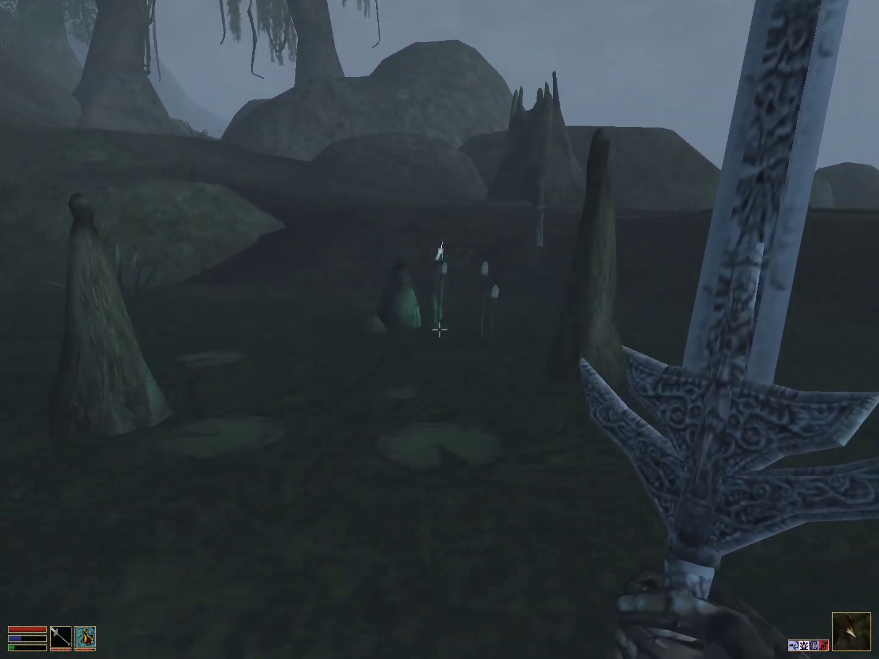
pyautogui.press('w')
pyautogui.press('space')
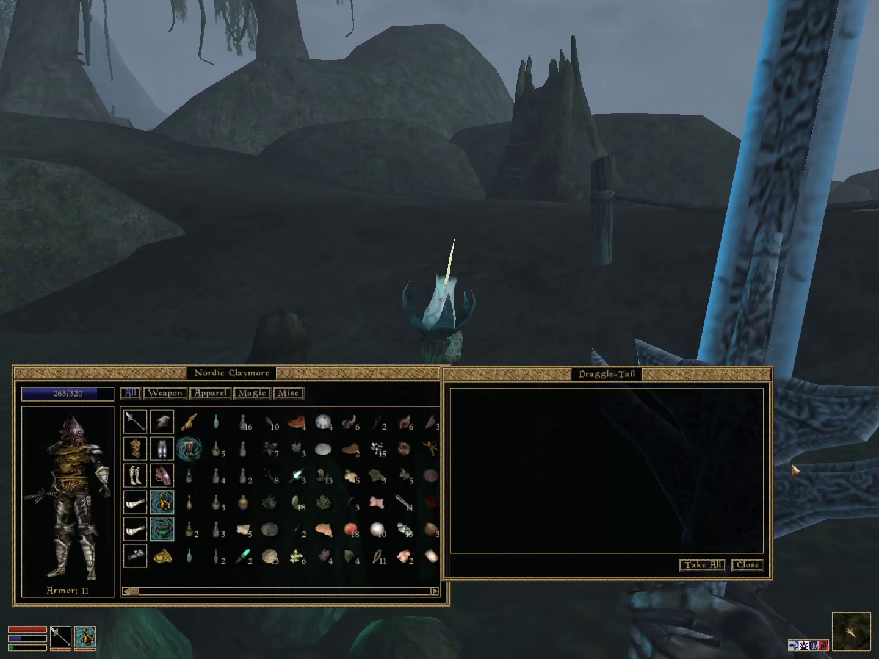
pyautogui.rightClick(792, 469)
pyautogui.press('w')
pyautogui.press('space')
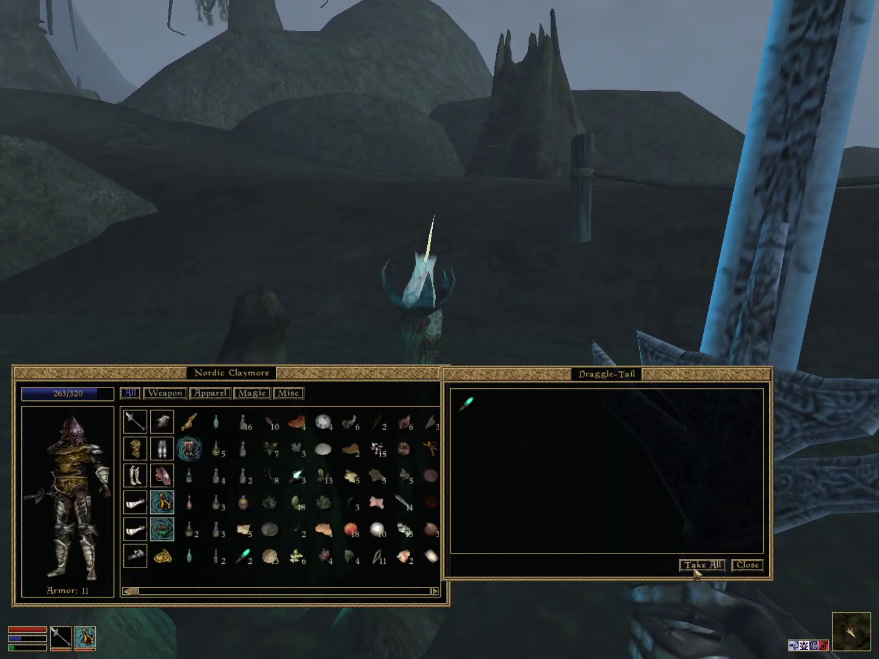
pyautogui.rightClick(695, 571)
# Step: Harvest two more Draggle-Tail plants, then turn back toward the hills
pyautogui.press('w')
pyautogui.press('space')
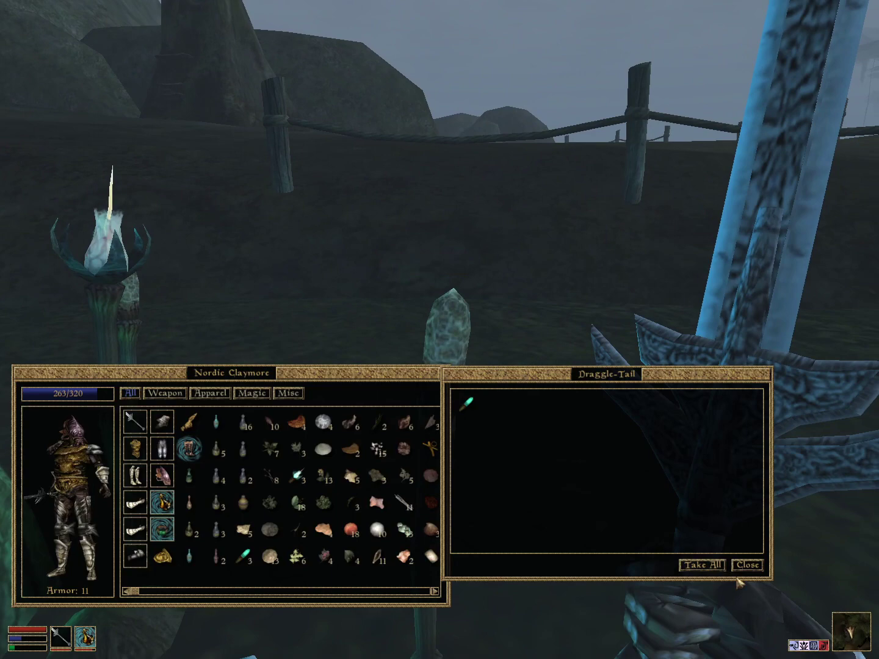
pyautogui.click(701, 564)
pyautogui.press('w')
pyautogui.press('space')
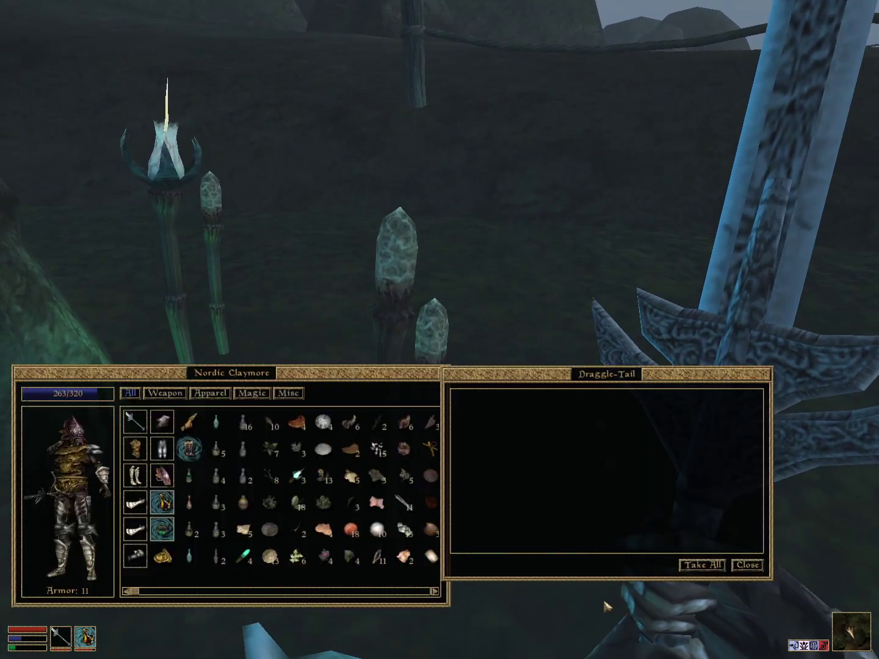
pyautogui.press('space')
pyautogui.press('w')
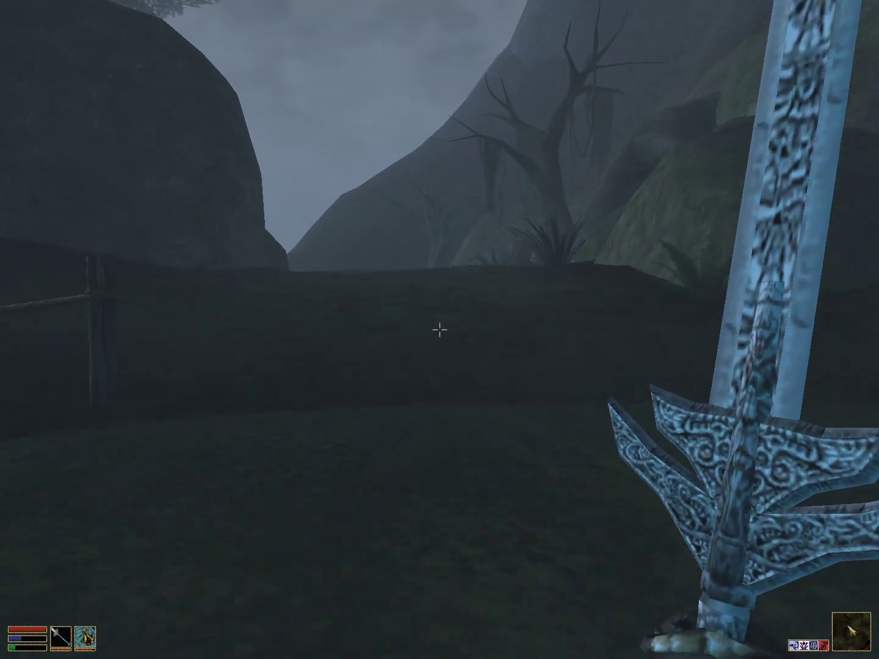
# Step: Enter the hut by the tree, look around the firelit room, and exit via the Cavern Door
pyautogui.press('w')
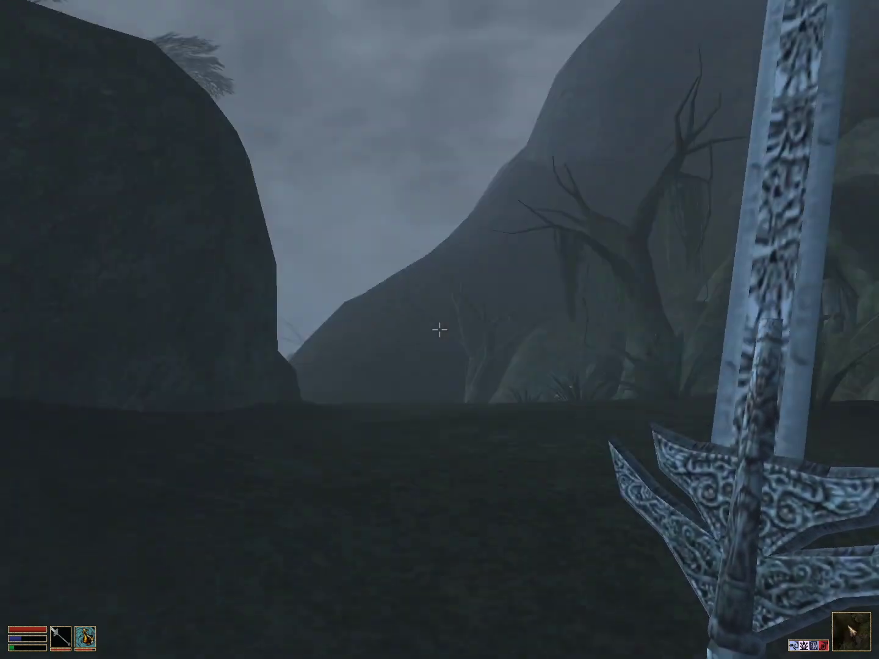
pyautogui.press('w')
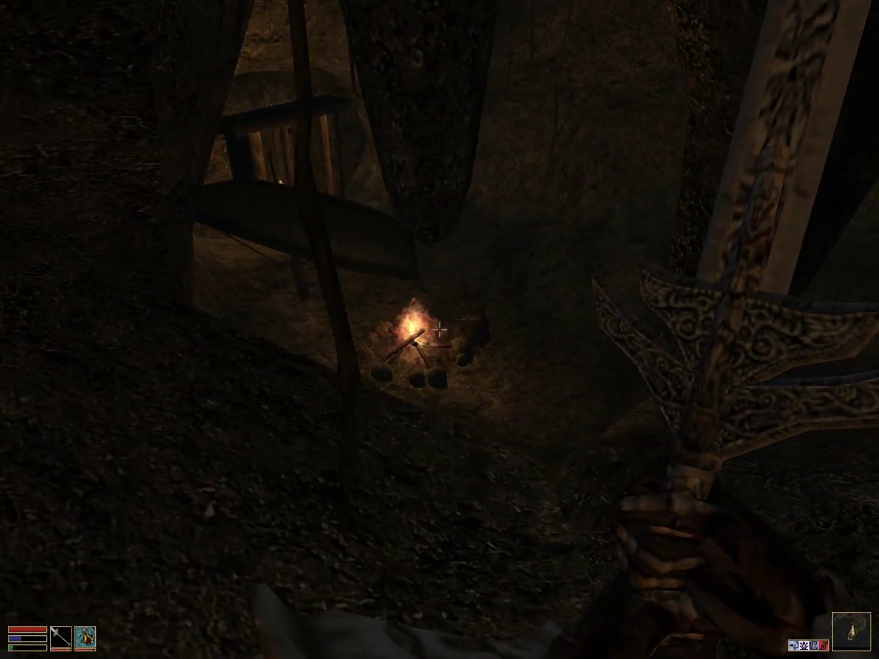
pyautogui.press('w')
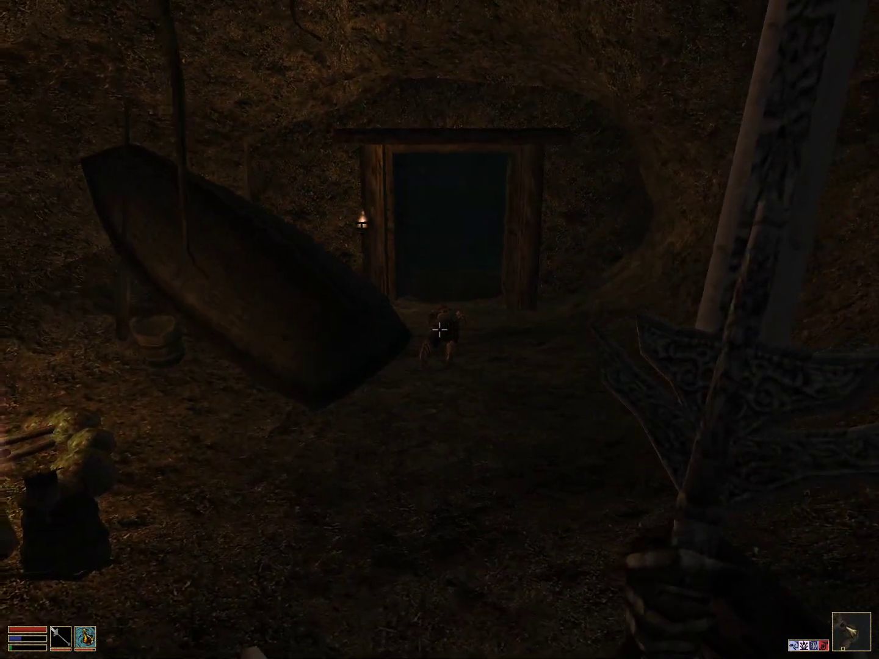
pyautogui.press('w')
pyautogui.press('w')
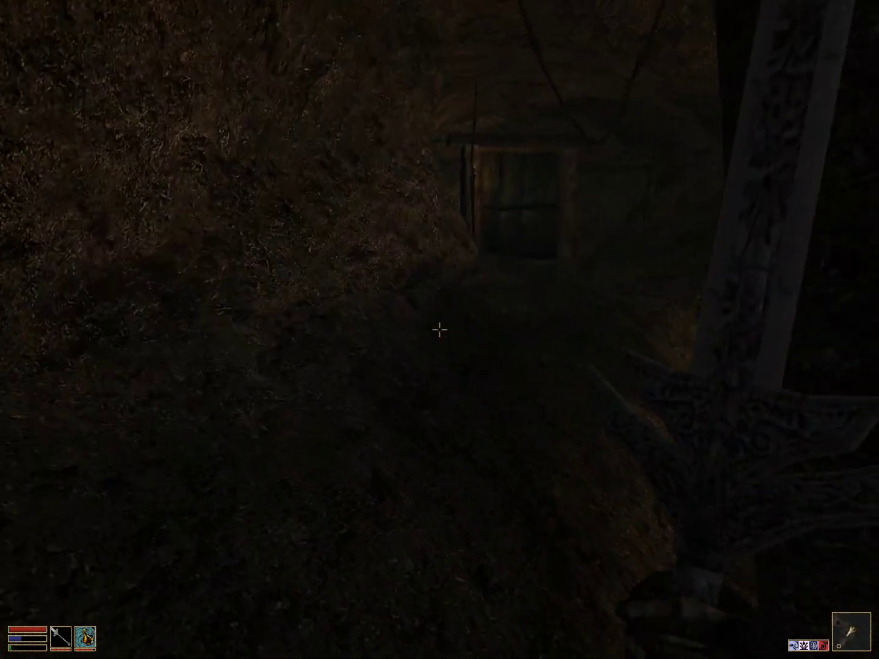
pyautogui.press('w')
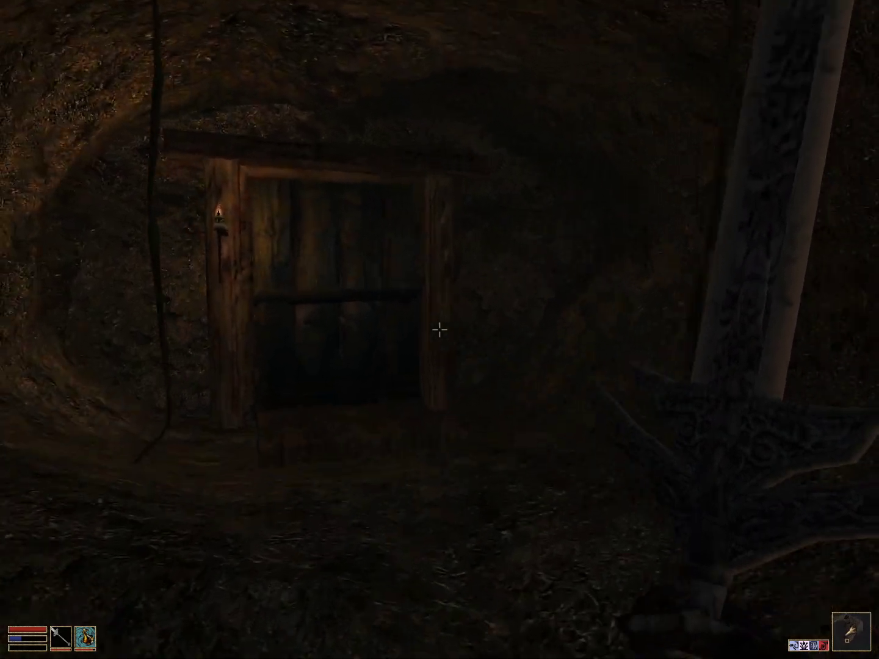
pyautogui.press('space')
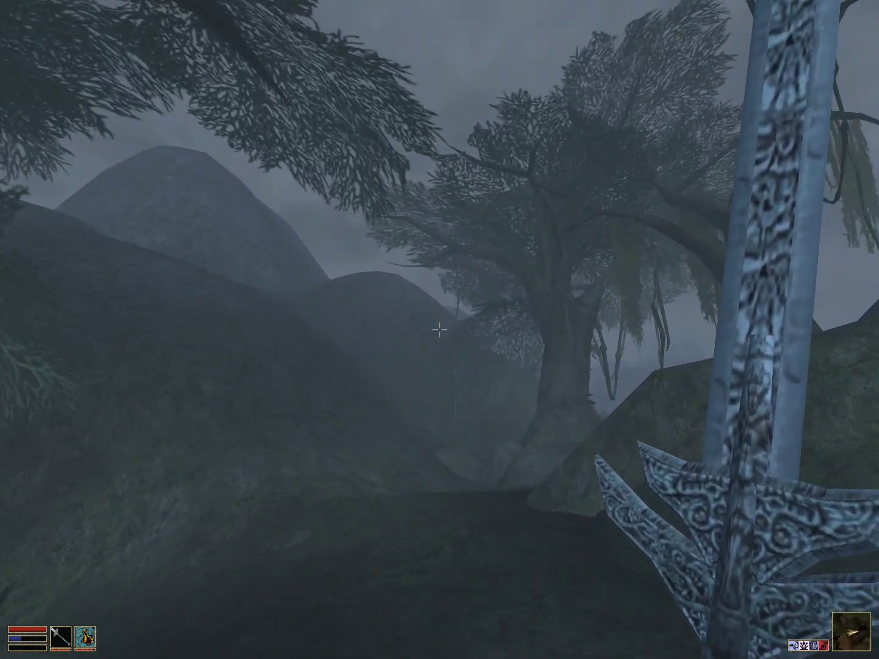
# Step: Glance at the map, ready and lower a spell, then rest for 9 hours
pyautogui.rightClick(439, 330)
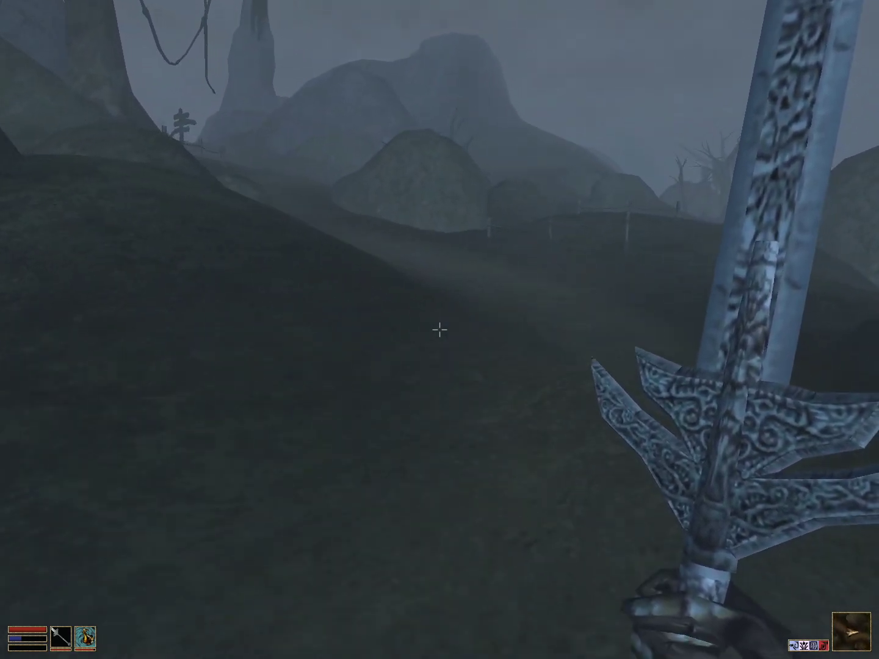
pyautogui.press('r')
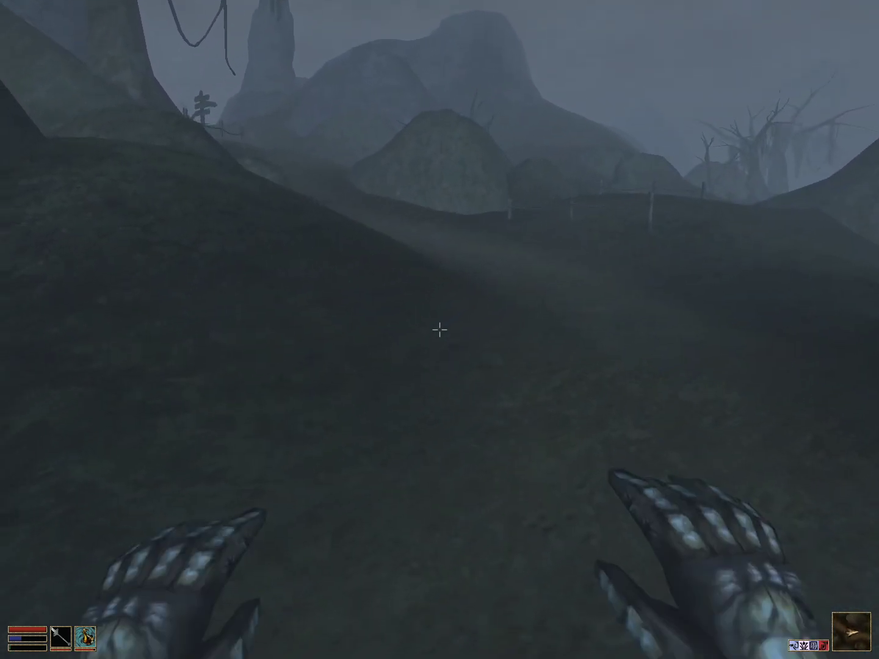
pyautogui.press('r')
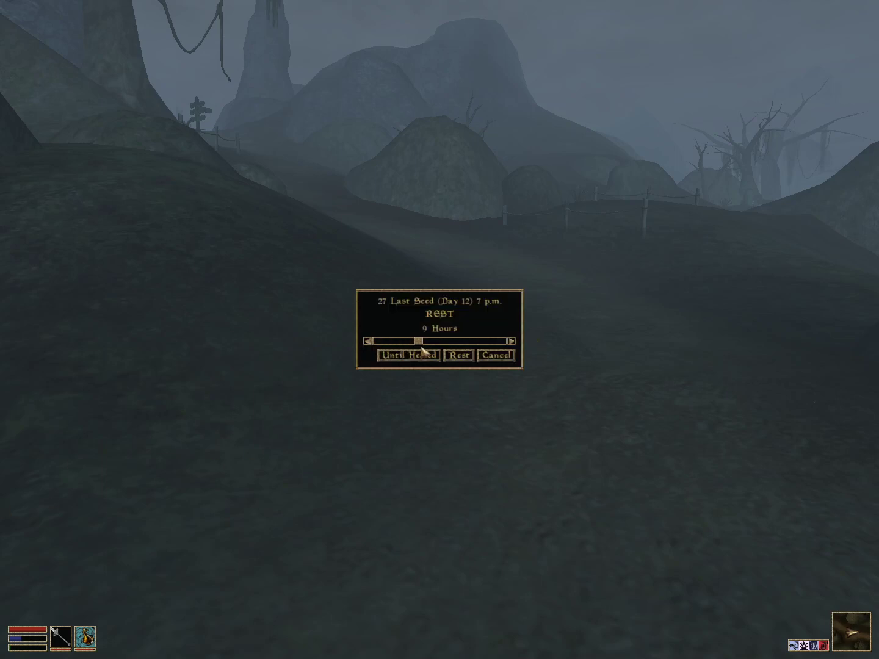
pyautogui.click(459, 356)
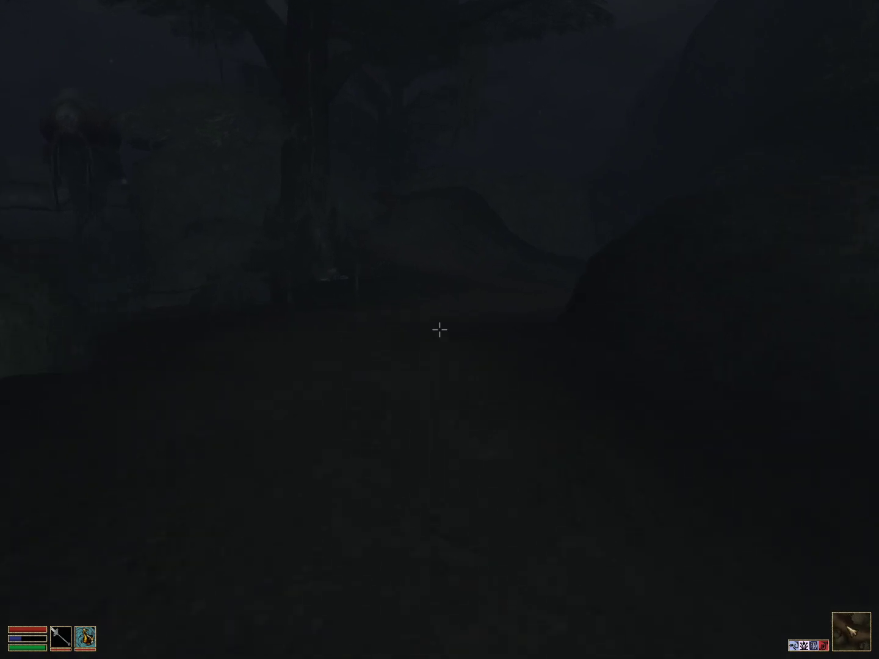
# Step: Kill the Nix-Hound that interrupted the rest and take all its loot
pyautogui.press('f')
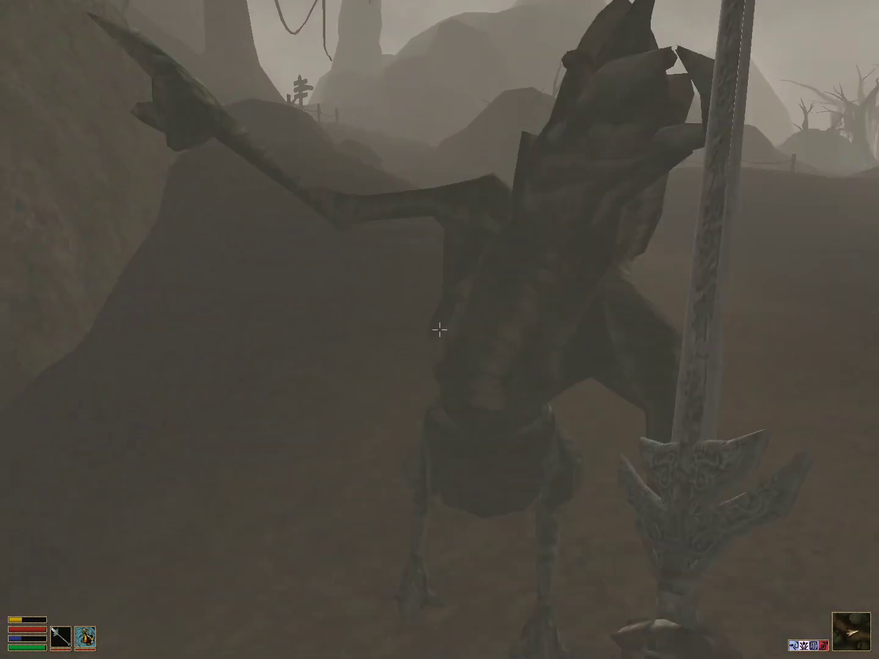
pyautogui.click(440, 330)
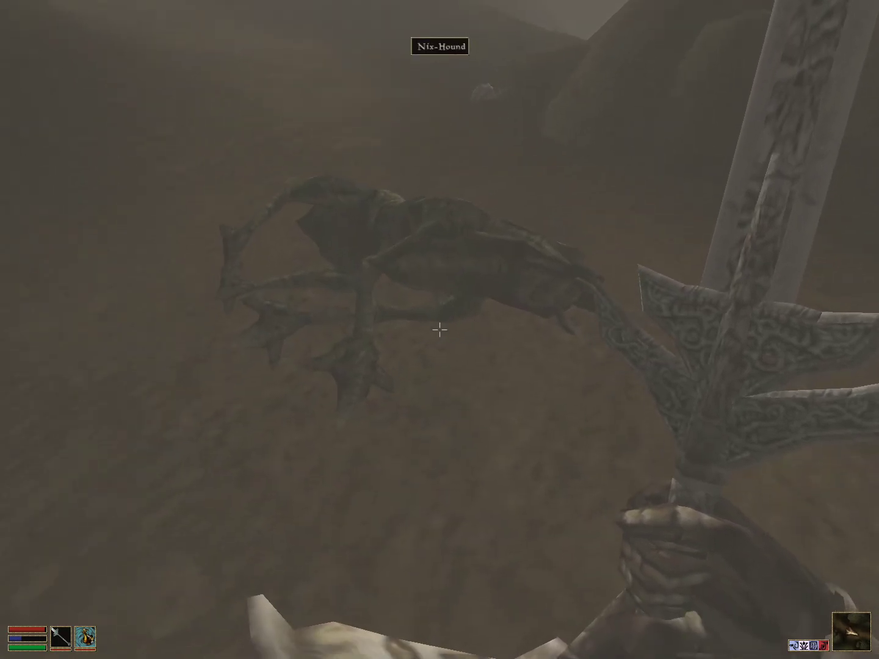
pyautogui.click(439, 330)
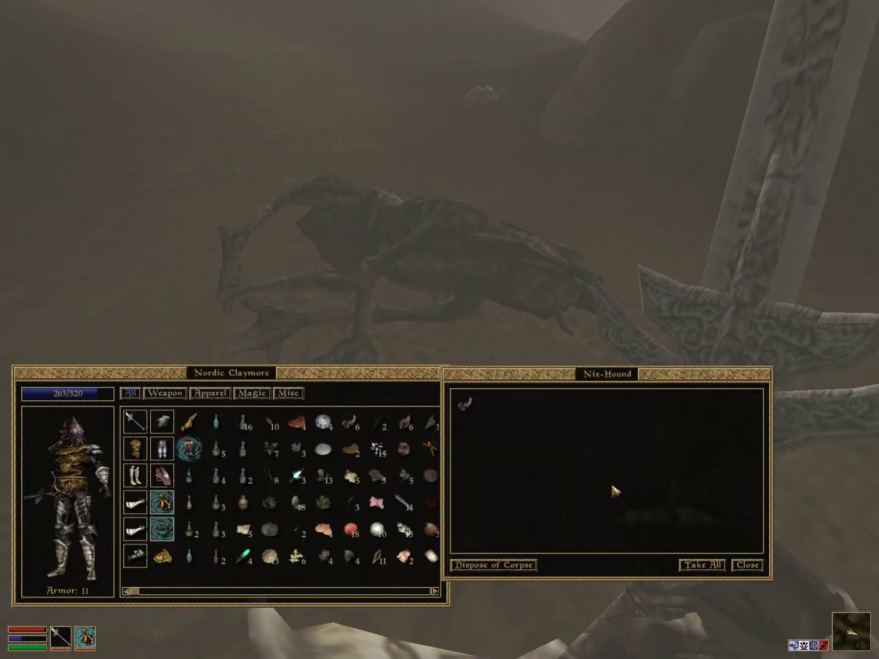
pyautogui.click(702, 565)
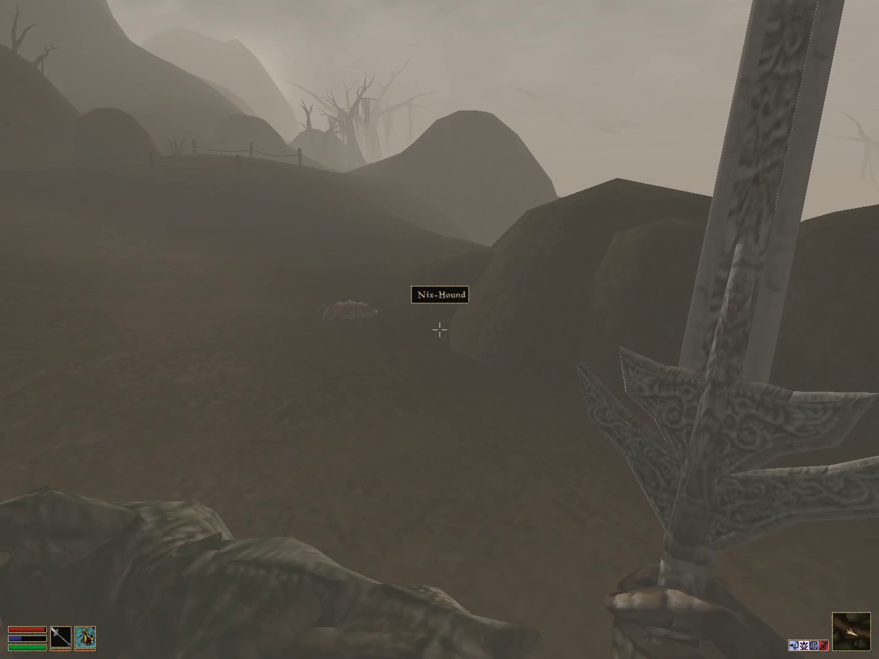
# Step: Kill the Scrib, check its empty remains, and walk toward the fence
pyautogui.press('w')
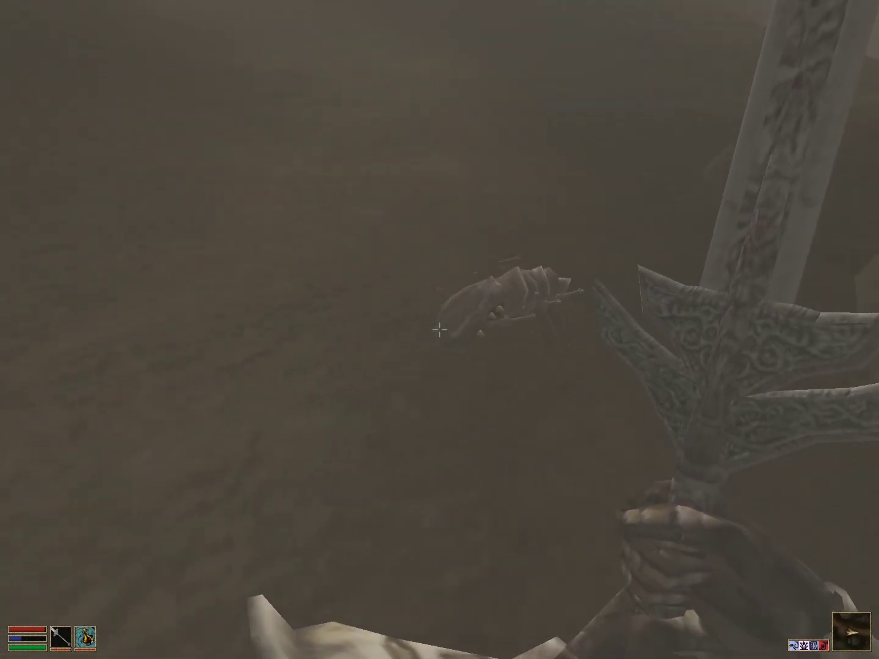
pyautogui.click(440, 330)
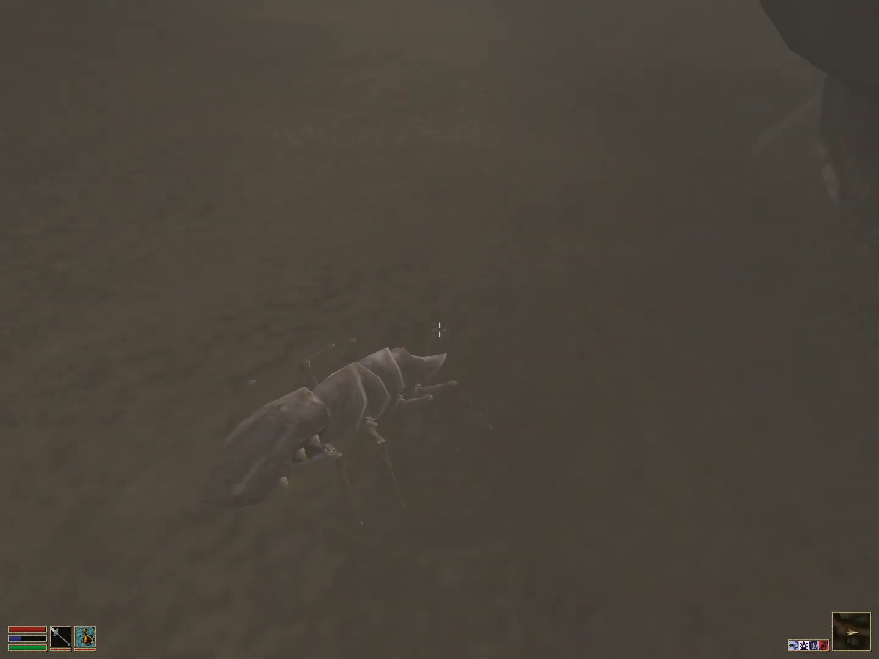
pyautogui.click(440, 331)
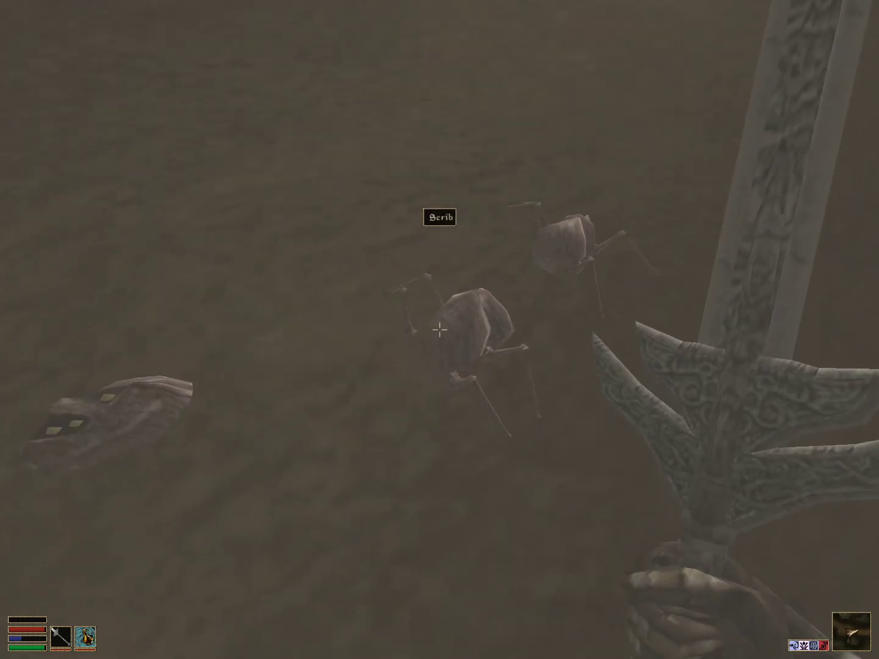
pyautogui.press('space')
pyautogui.rightClick(616, 601)
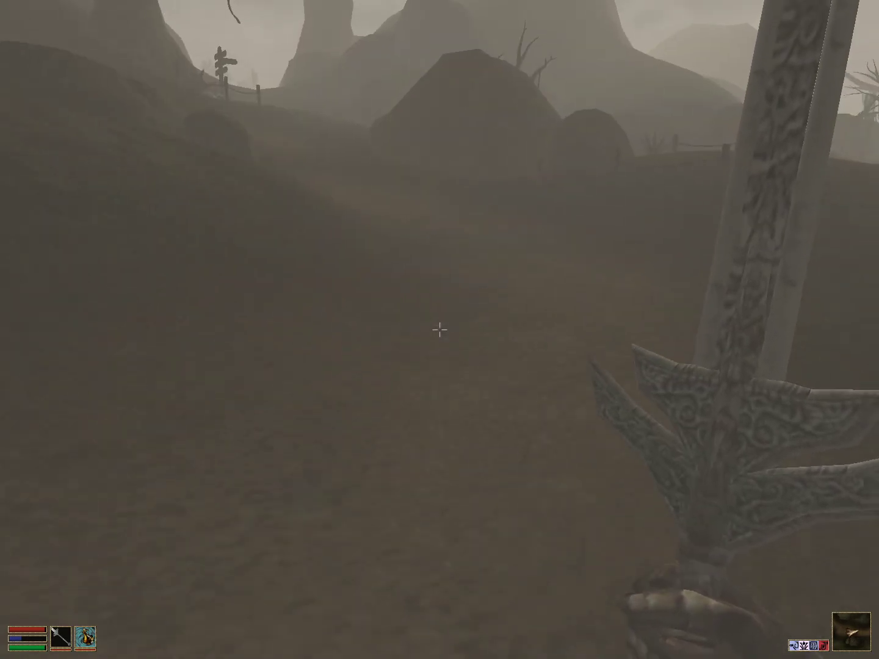
pyautogui.press('w')
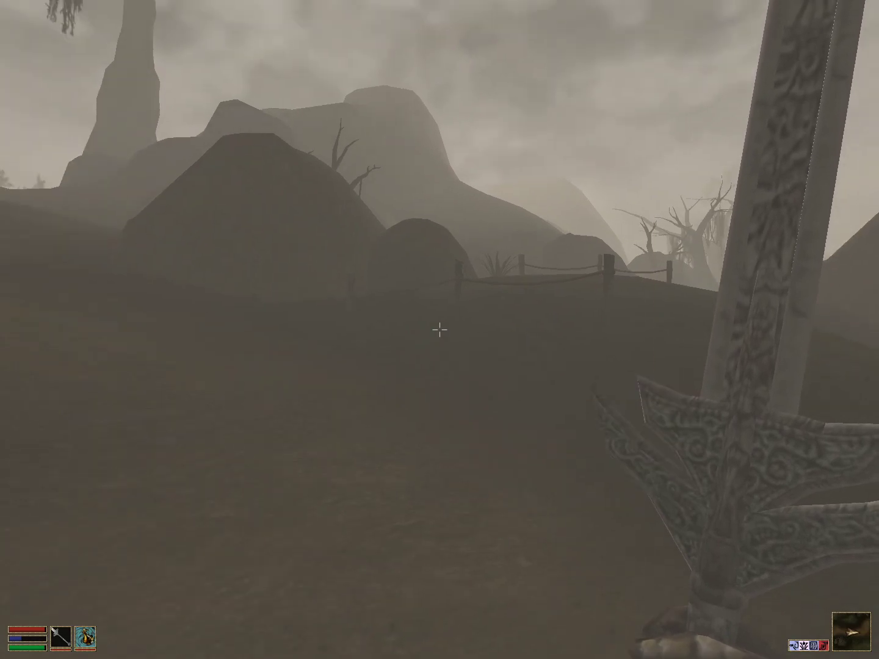
# Step: Pan the local Bitter Coast map twice, switch it to the World view, and close the menu
pyautogui.rightClick(439, 330)
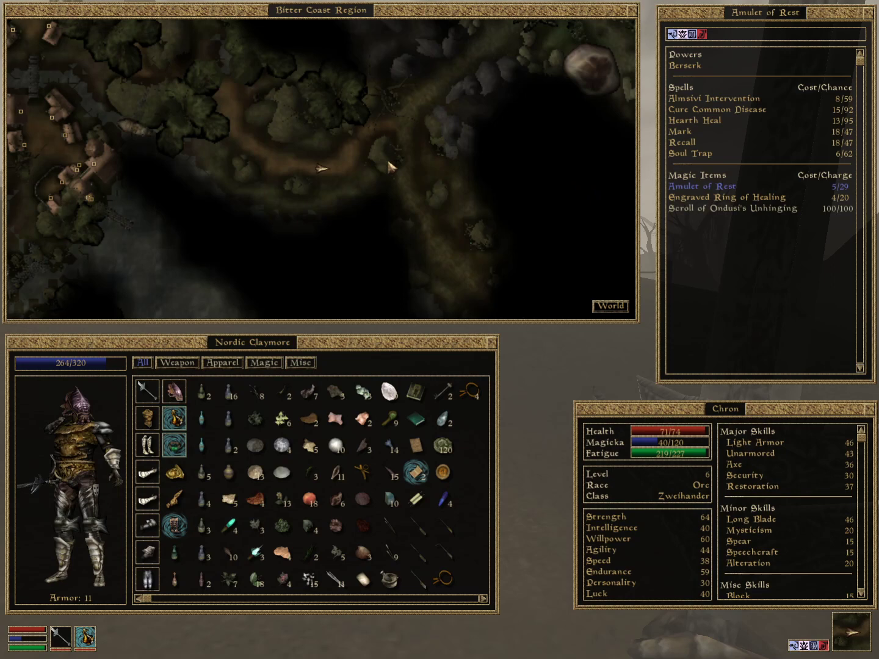
pyautogui.moveTo(457, 86)
pyautogui.mouseDown()
pyautogui.moveTo(134, 99)
pyautogui.moveTo(413, 194)
pyautogui.moveTo(346, 73)
pyautogui.moveTo(202, 129)
pyautogui.mouseUp()
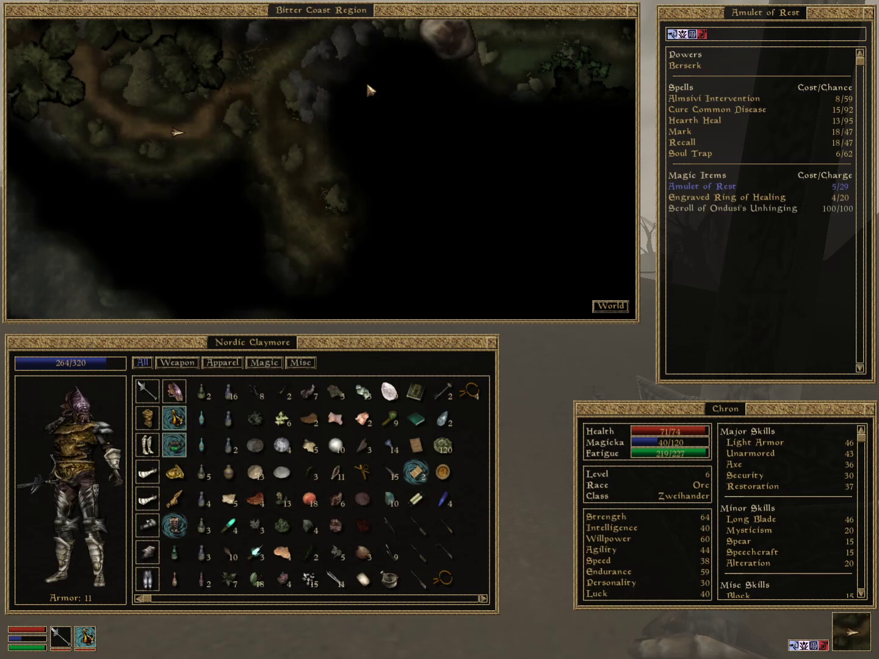
pyautogui.moveTo(370, 89)
pyautogui.mouseDown()
pyautogui.moveTo(371, 263)
pyautogui.moveTo(330, 108)
pyautogui.mouseUp()
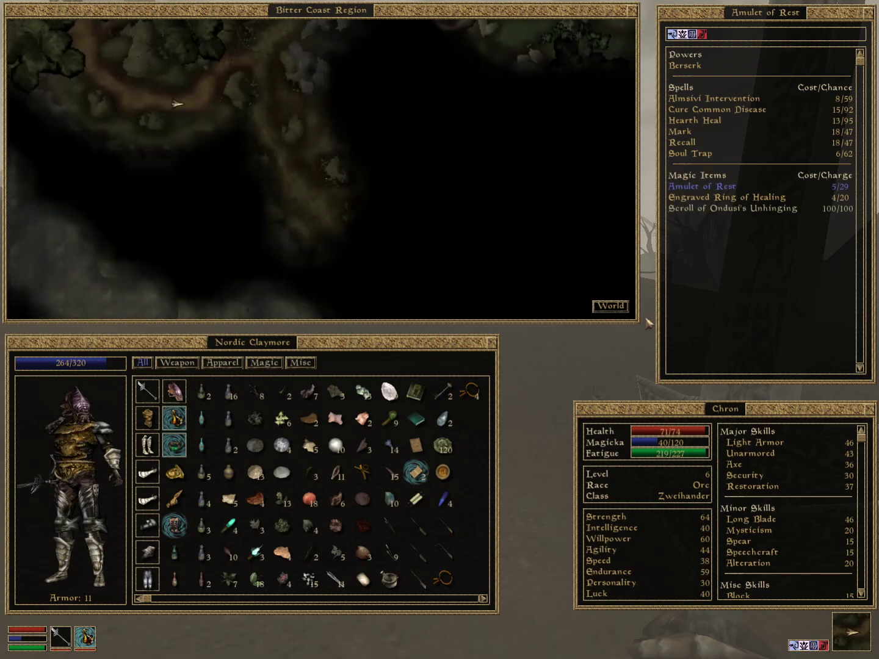
pyautogui.click(610, 306)
pyautogui.rightClick(551, 317)
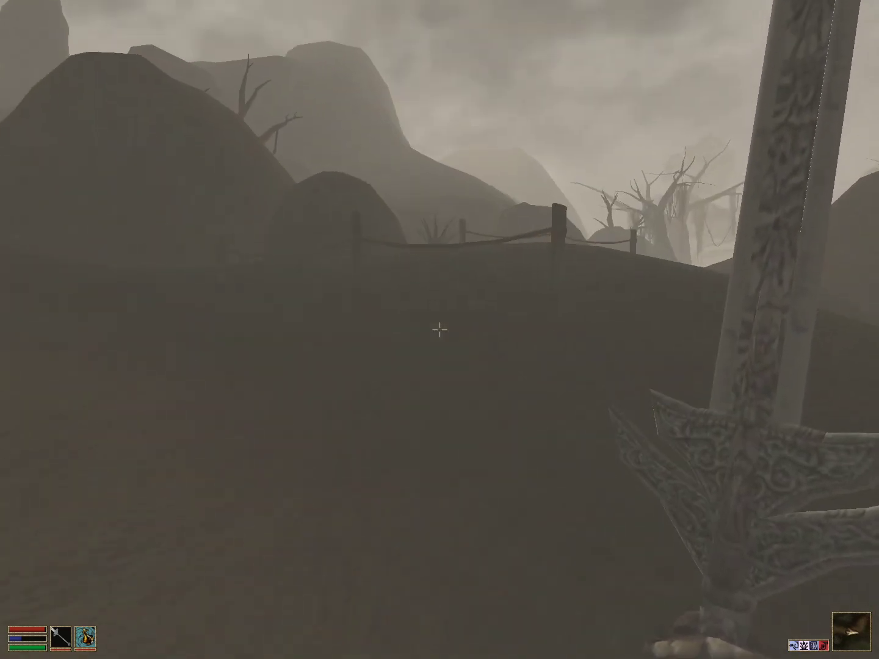
# Step: Follow the signposted path past the dead tree toward the ridge
pyautogui.press('w')
pyautogui.press('w')
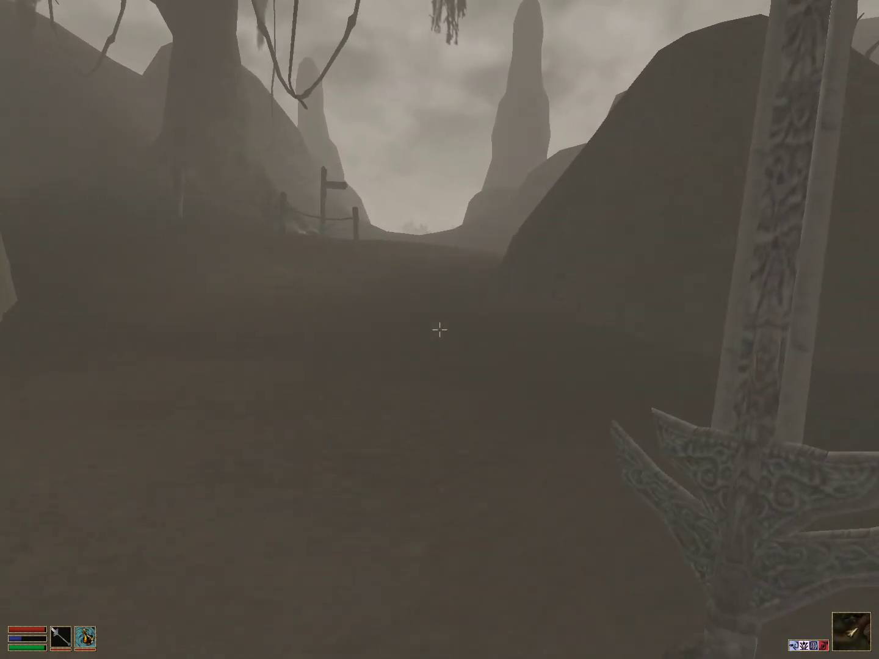
pyautogui.press('w')
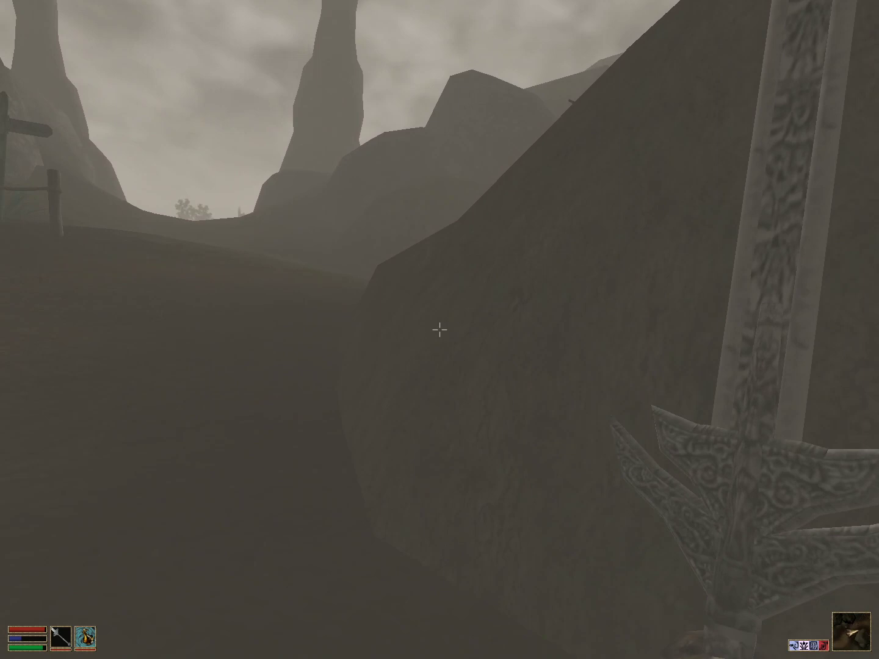
pyautogui.press('w')
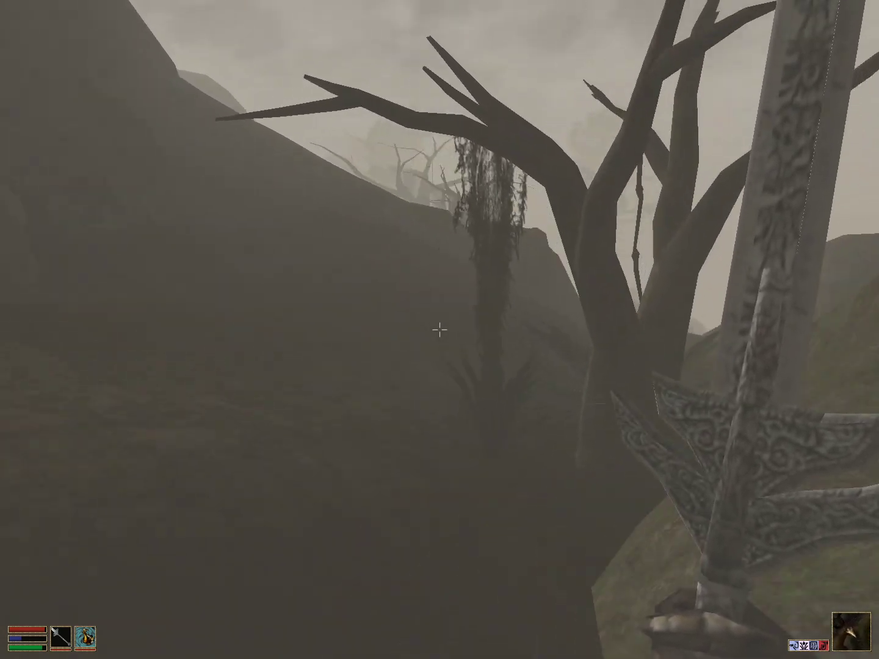
pyautogui.press('w')
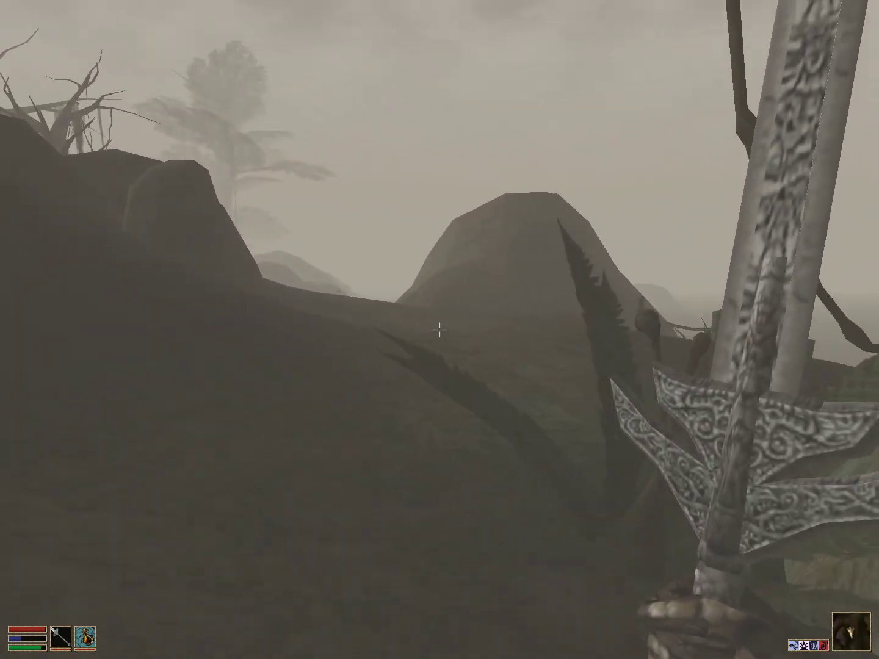
pyautogui.press('w')
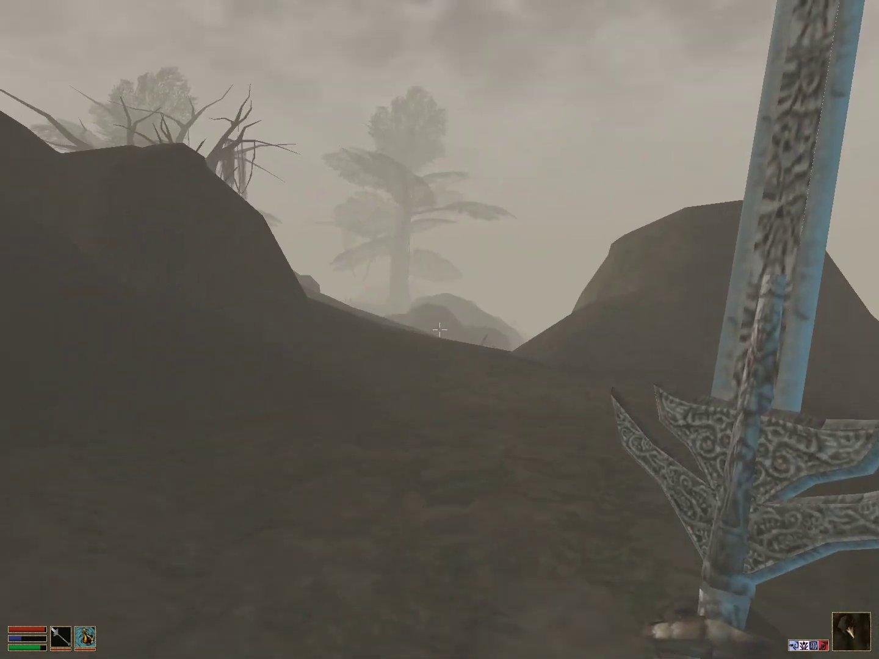
# Step: Equip the Boots of Blinding Speed from the inventory
pyautogui.rightClick(440, 331)
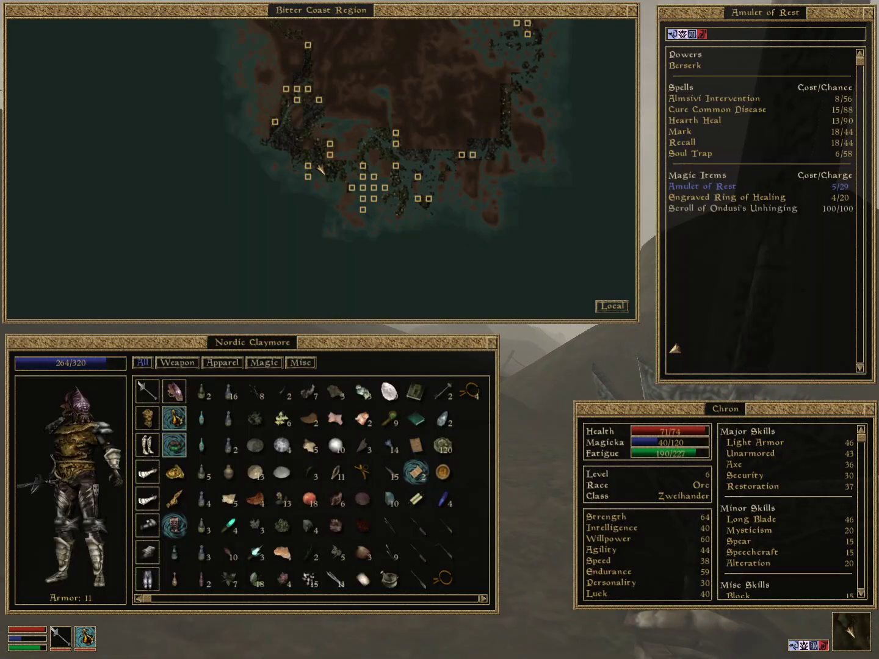
pyautogui.moveTo(148, 526); pyautogui.dragTo(69, 480)
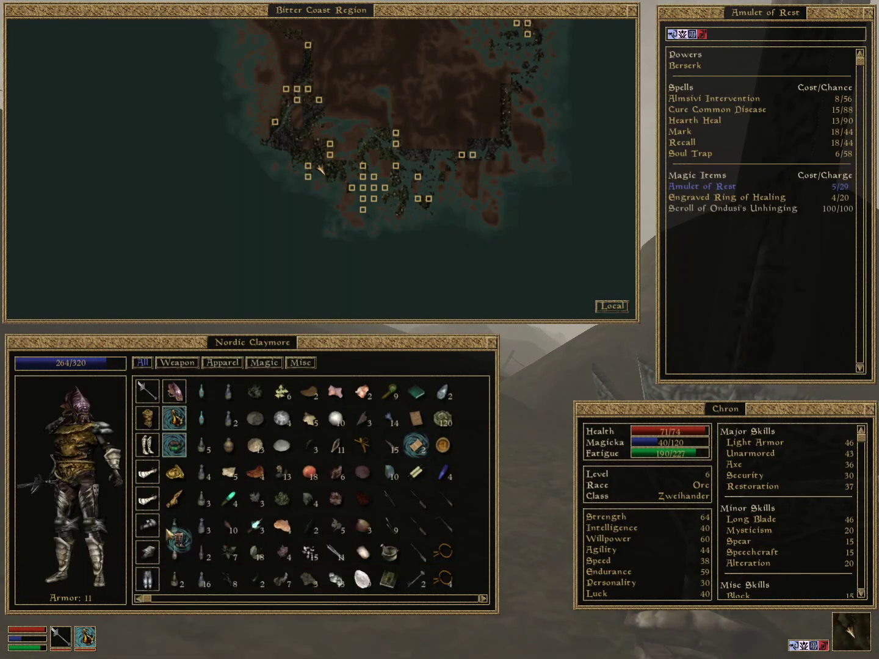
pyautogui.rightClick(321, 170)
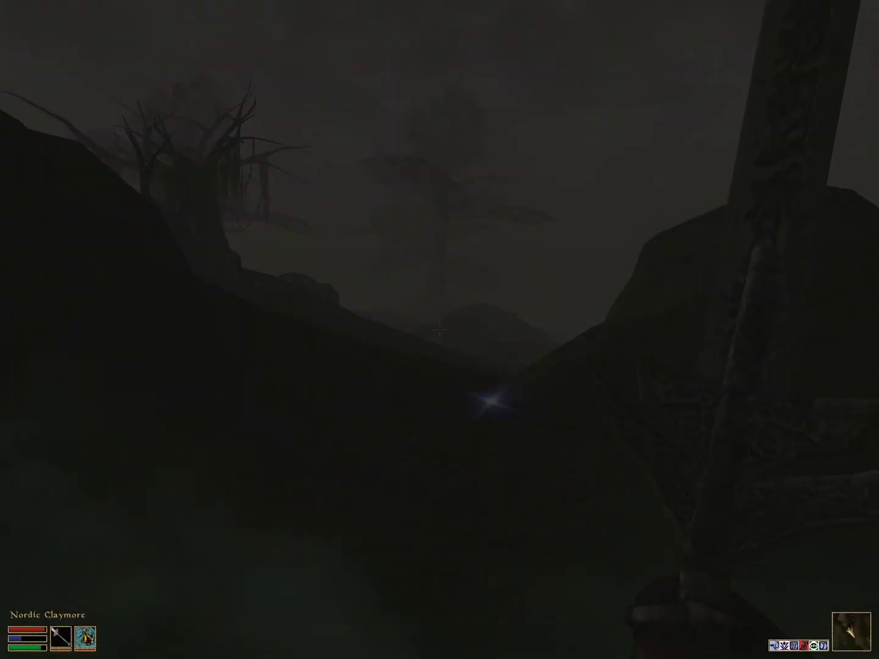
# Step: Walk the orc through the swamp, across the wooden dock and past the signpost
pyautogui.press('w')
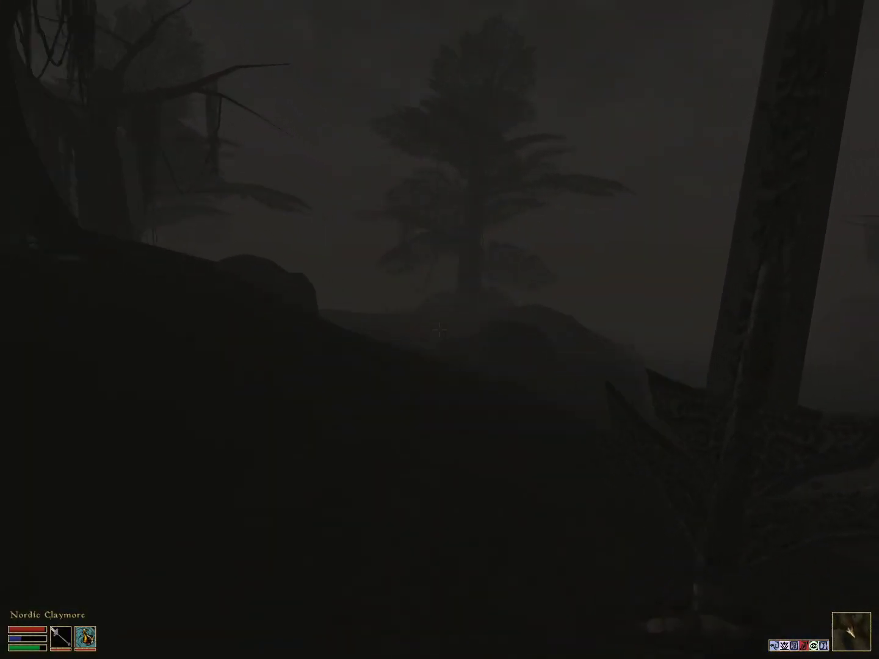
pyautogui.press('w')
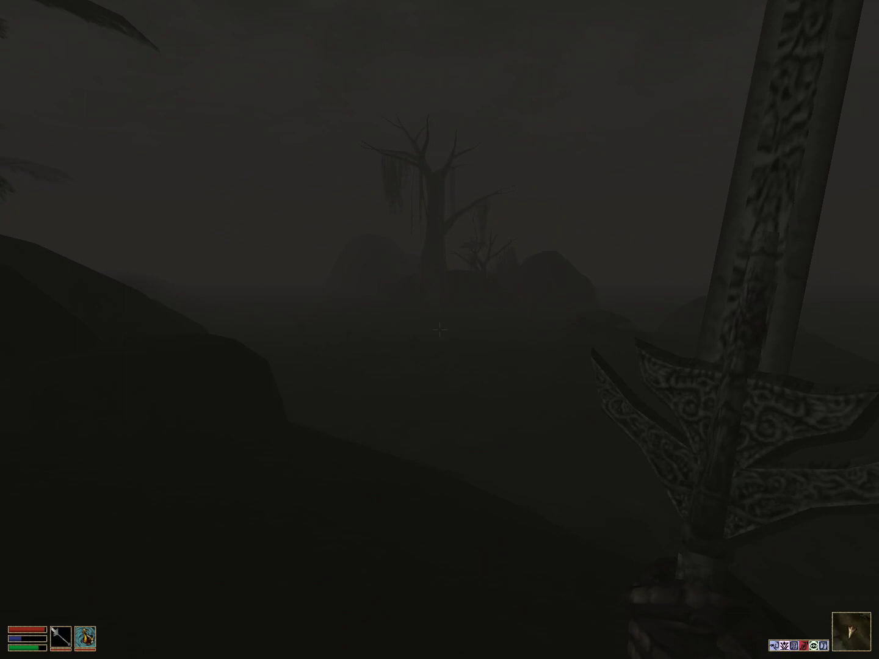
pyautogui.press('w')
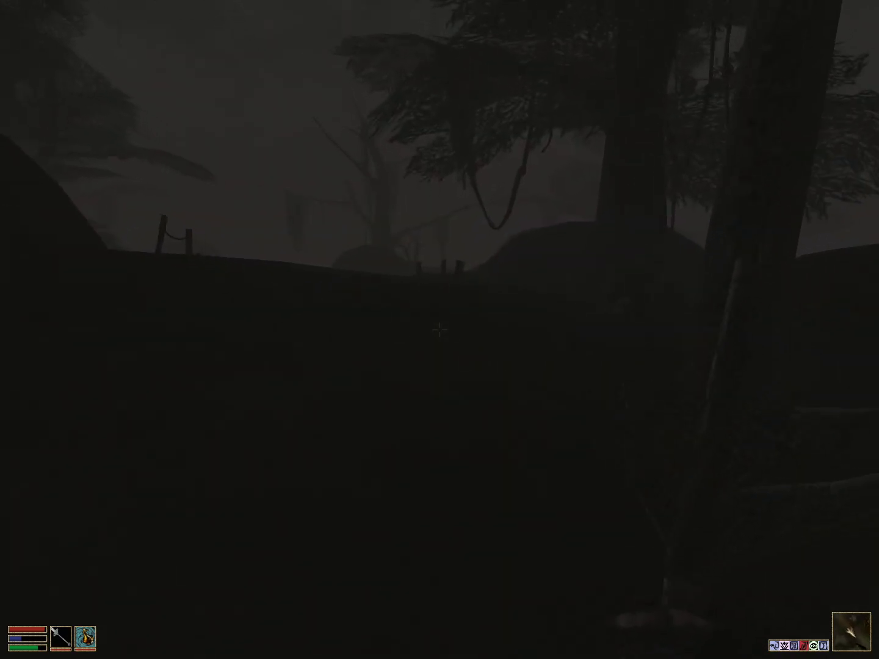
pyautogui.press('w')
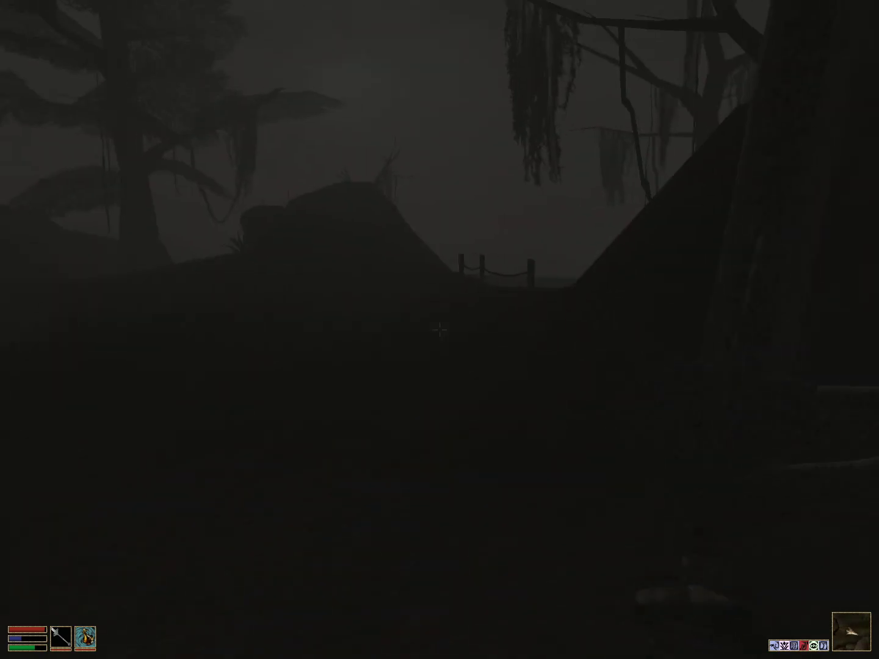
pyautogui.press('w')
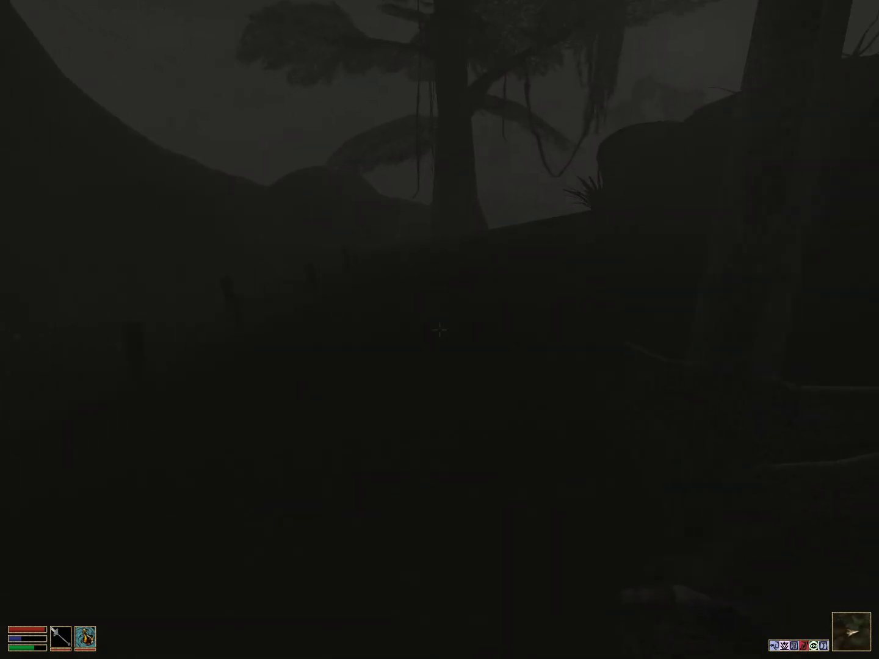
pyautogui.press('w')
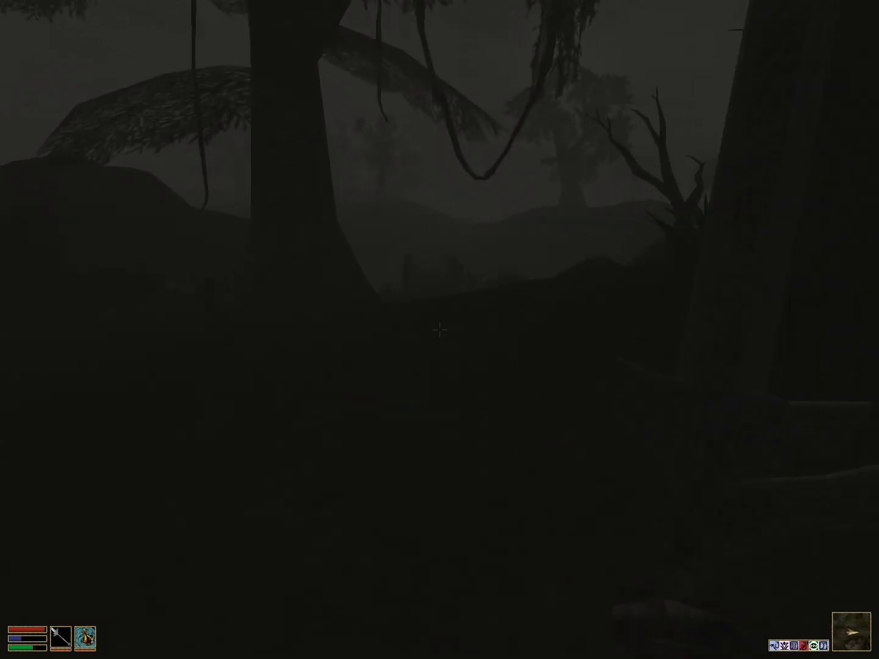
pyautogui.press('w')
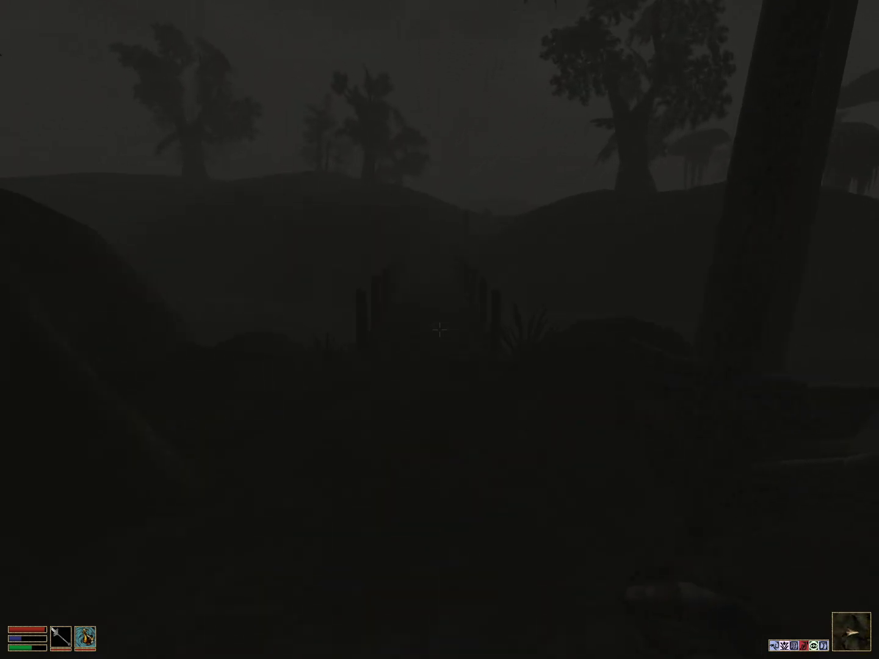
pyautogui.press('w')
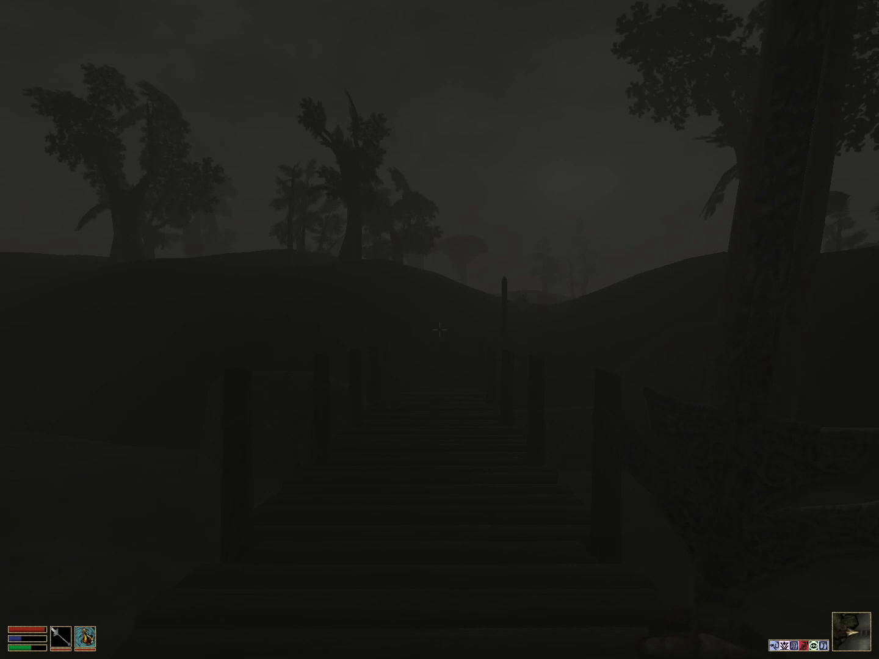
pyautogui.press('w')
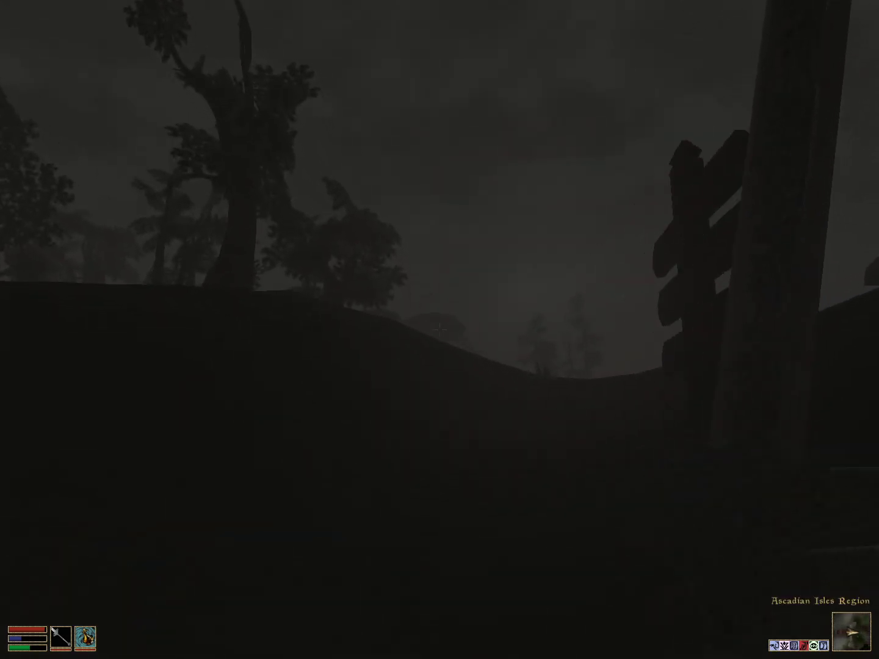
pyautogui.press('w')
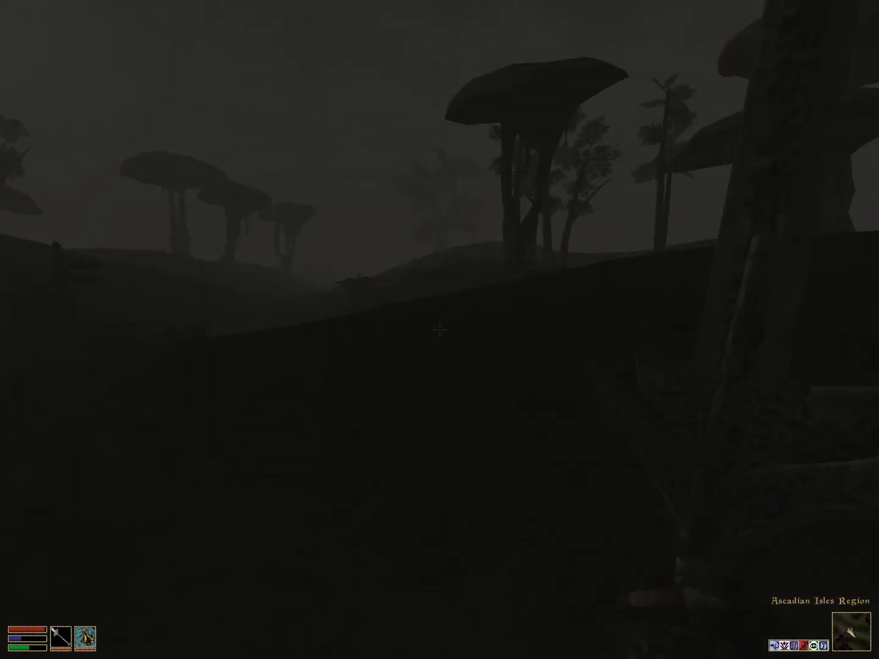
# Step: Check the local map, panning it to view the nearby terrain
pyautogui.rightClick(439, 330)
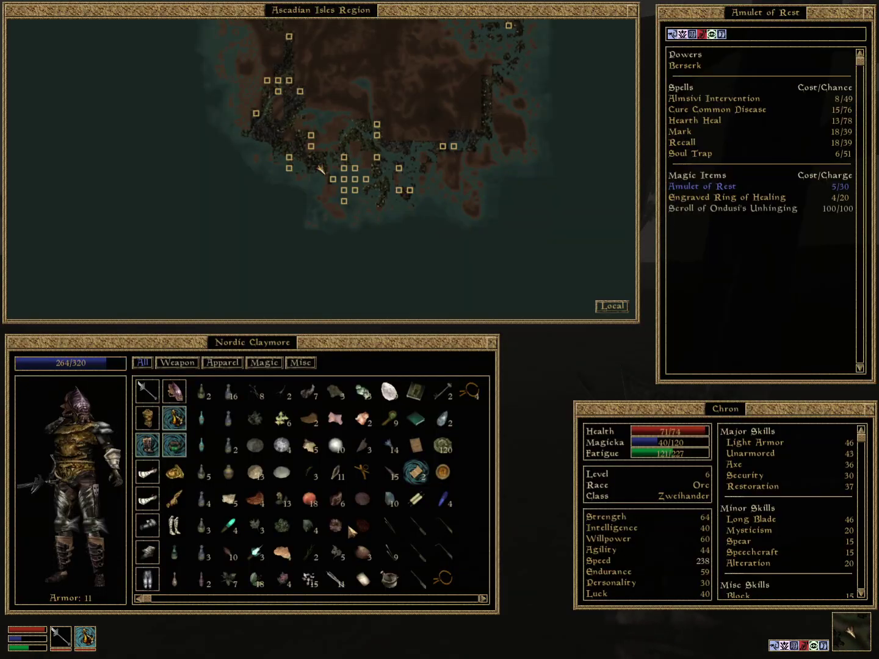
pyautogui.click(612, 307)
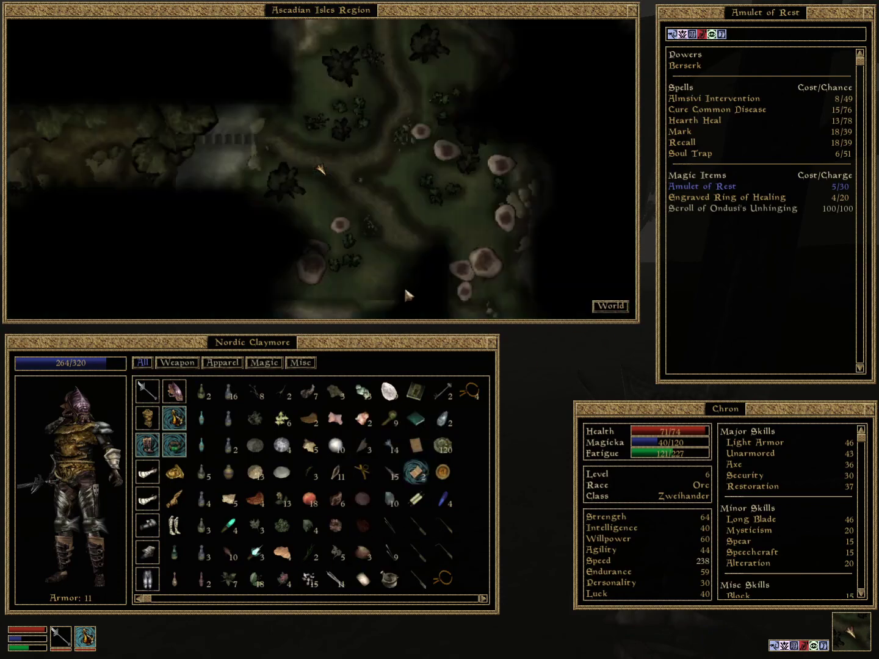
pyautogui.moveTo(412, 267); pyautogui.dragTo(425, 88)
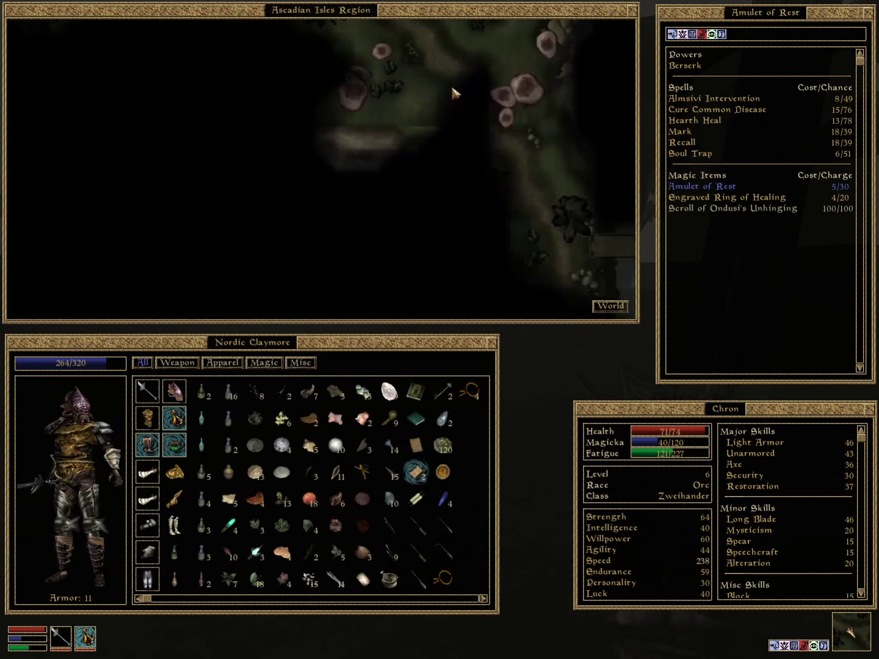
pyautogui.rightClick(426, 89)
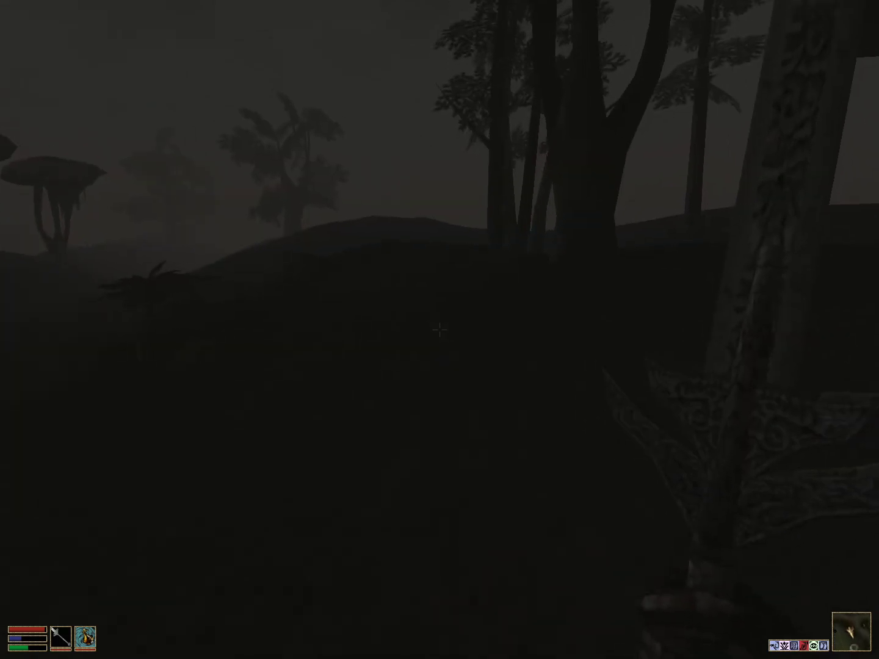
# Step: Walk on through the dark woods past the rock, rechecking the route on the local map
pyautogui.press('w')
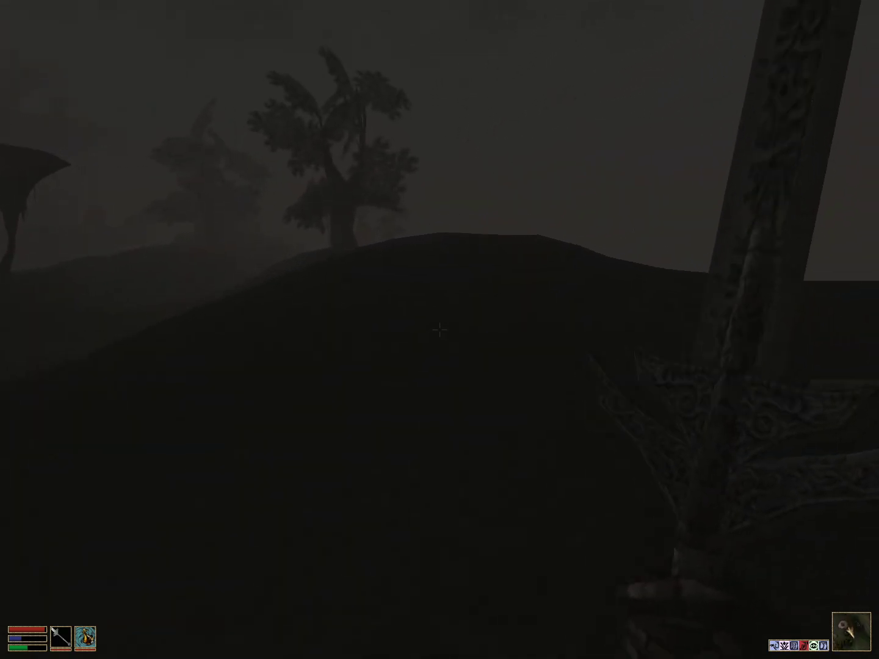
pyautogui.press('w')
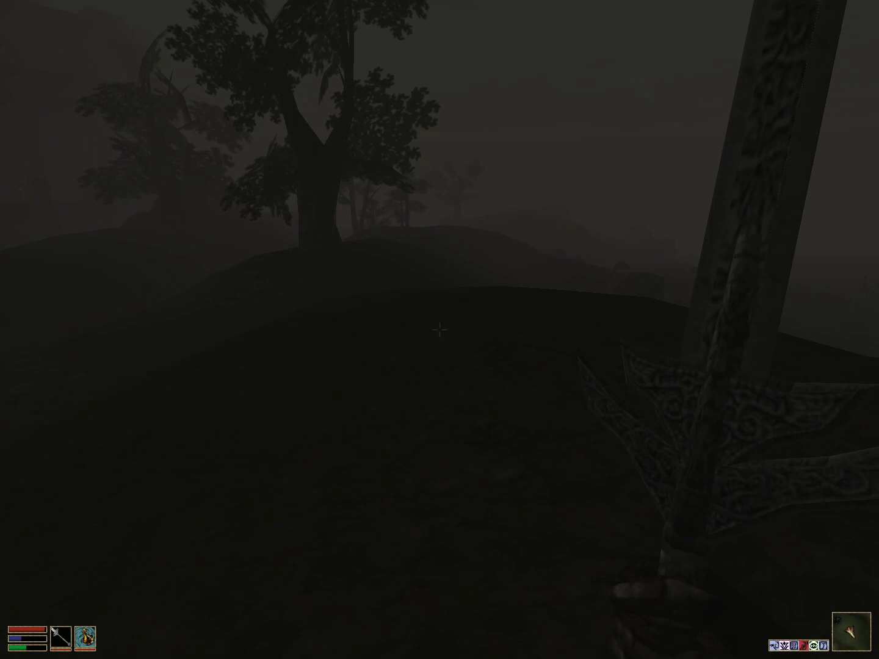
pyautogui.press('w')
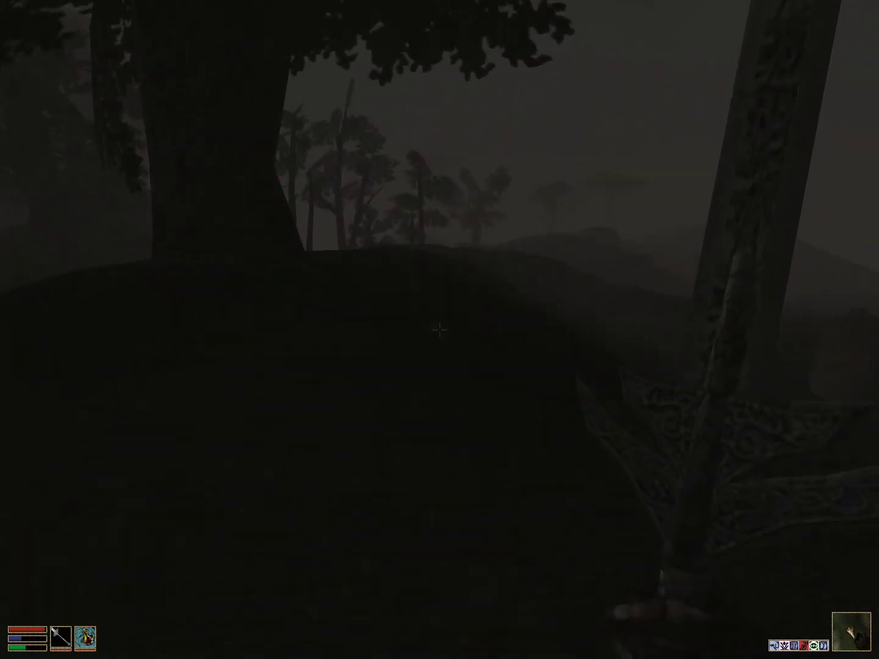
pyautogui.press('w')
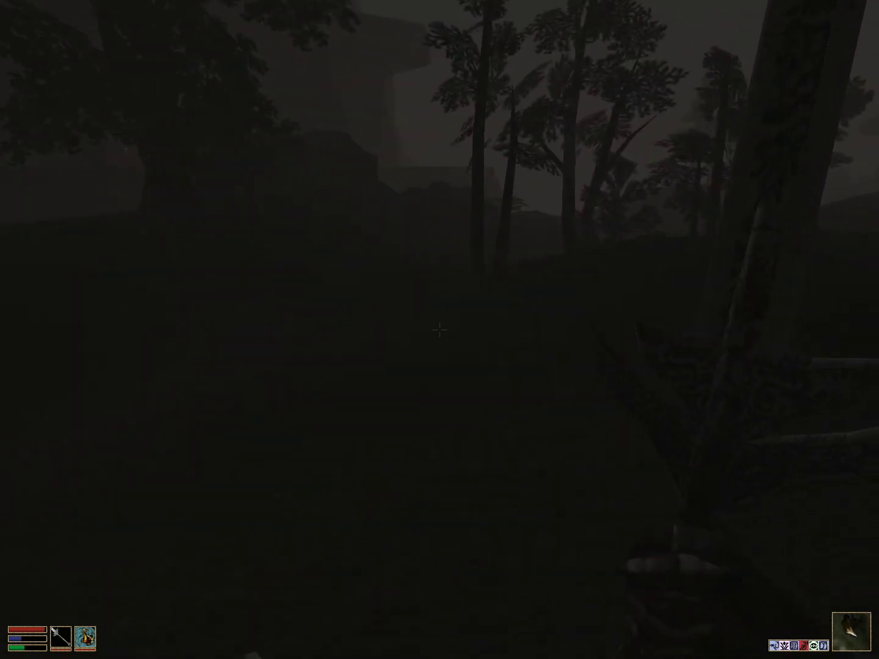
pyautogui.press('w')
pyautogui.rightClick(439, 329)
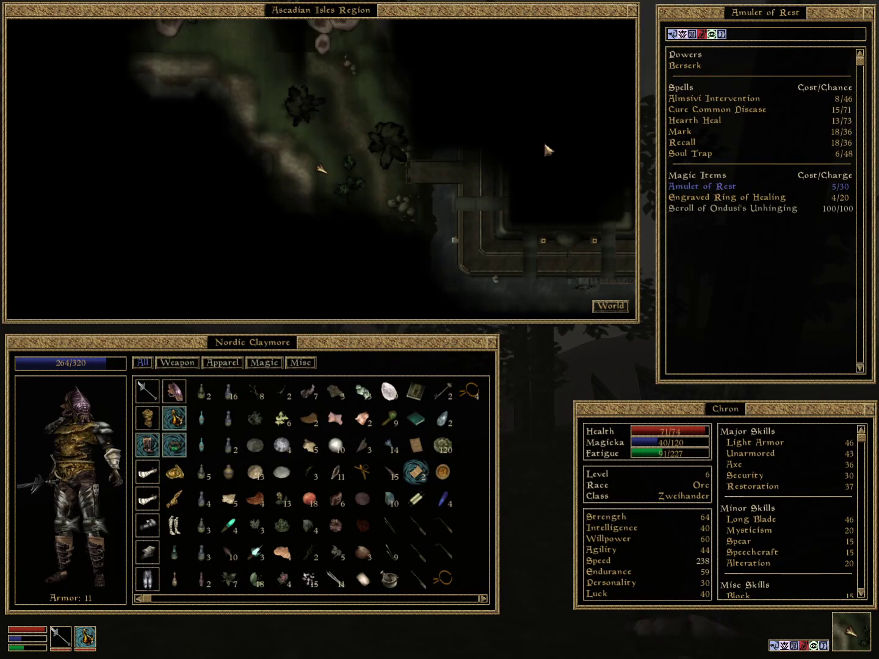
pyautogui.moveTo(512, 205); pyautogui.dragTo(295, 262)
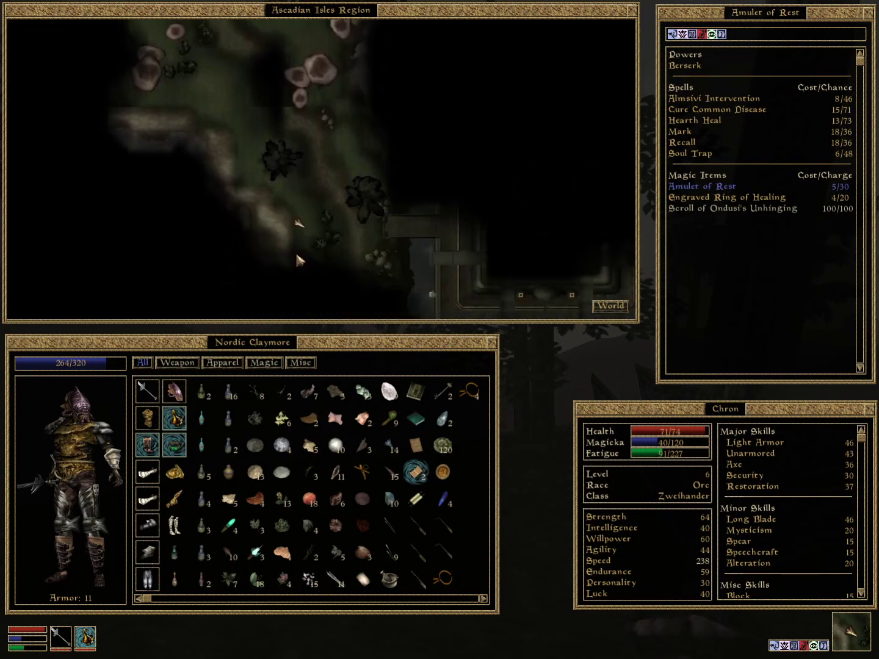
pyautogui.rightClick(296, 260)
pyautogui.press('w')
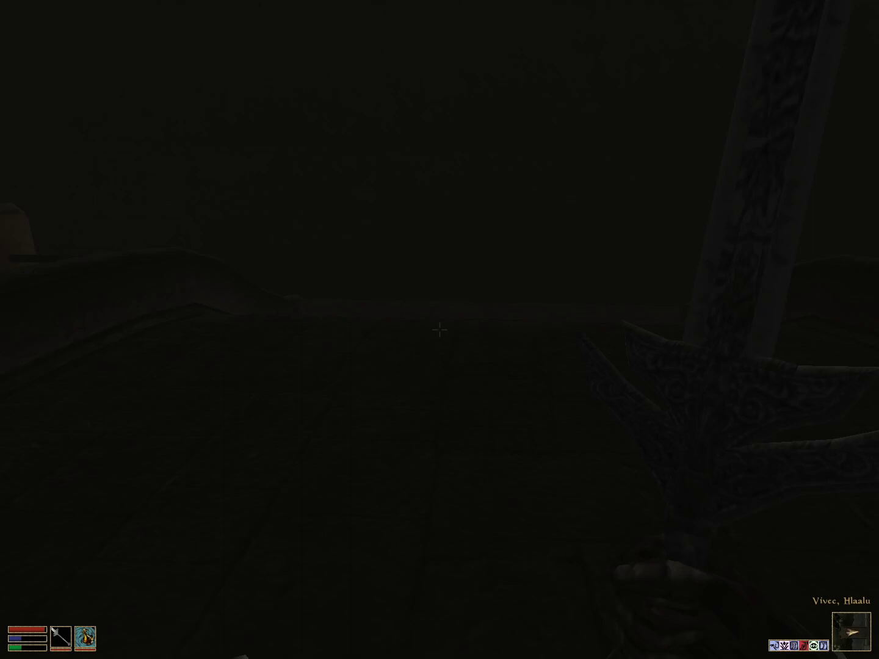
pyautogui.press('w')
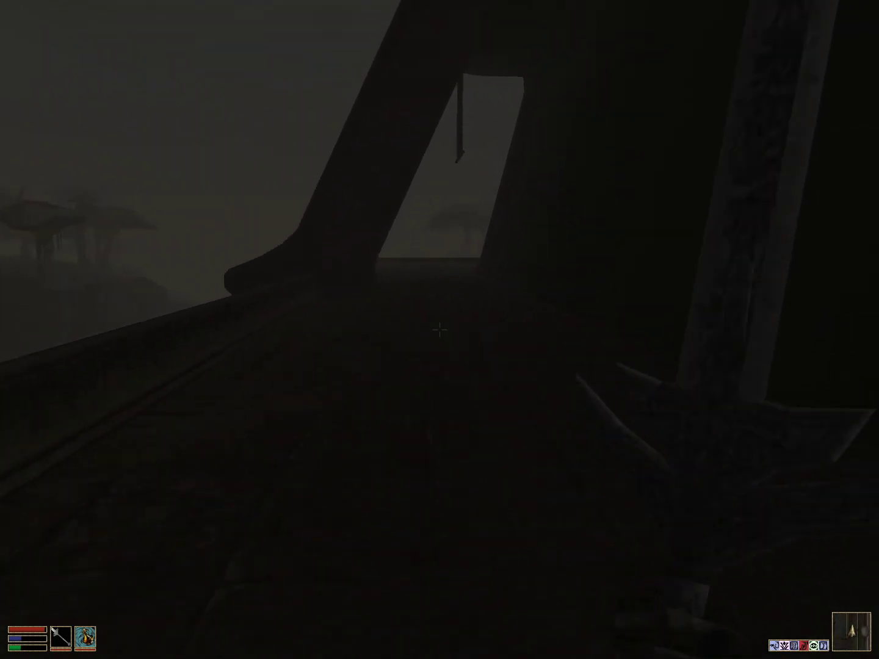
pyautogui.press('w')
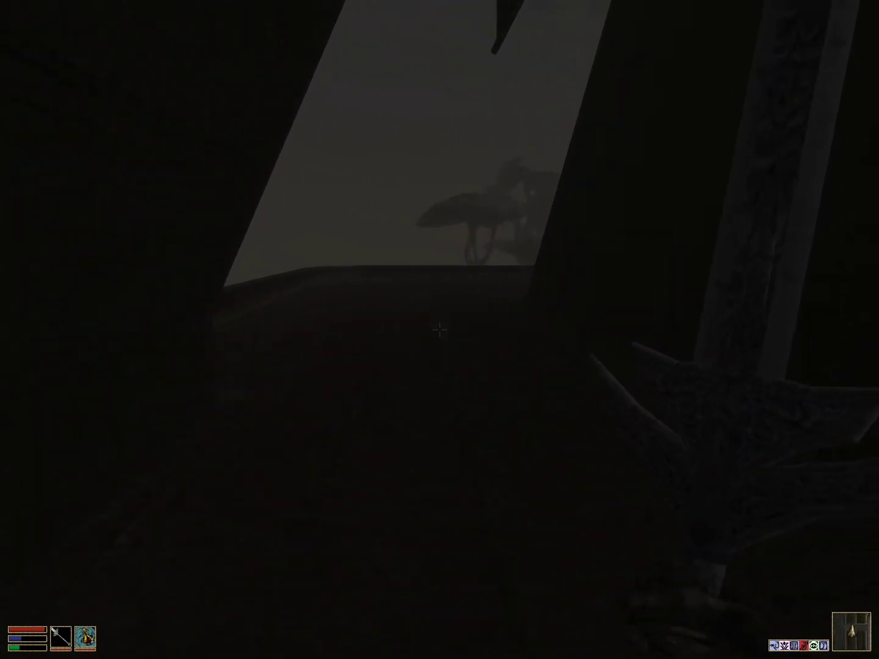
pyautogui.press('w')
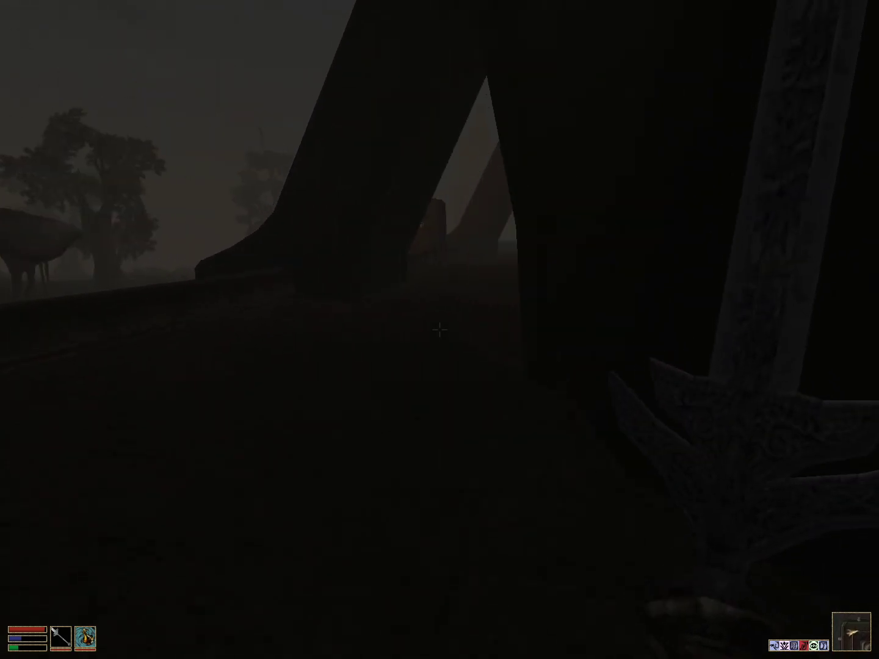
pyautogui.press('w')
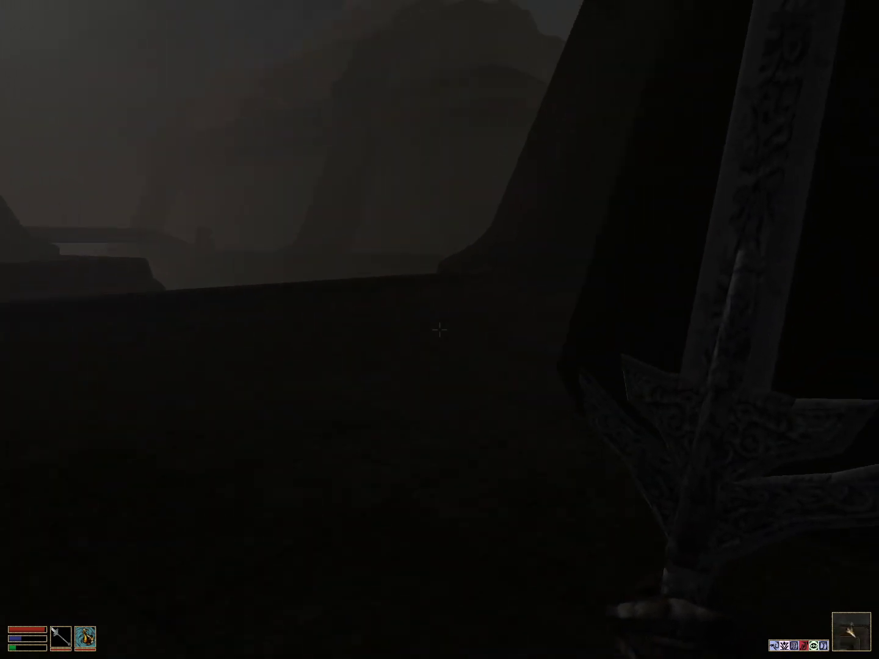
pyautogui.rightClick(439, 330)
pyautogui.rightClick(759, 271)
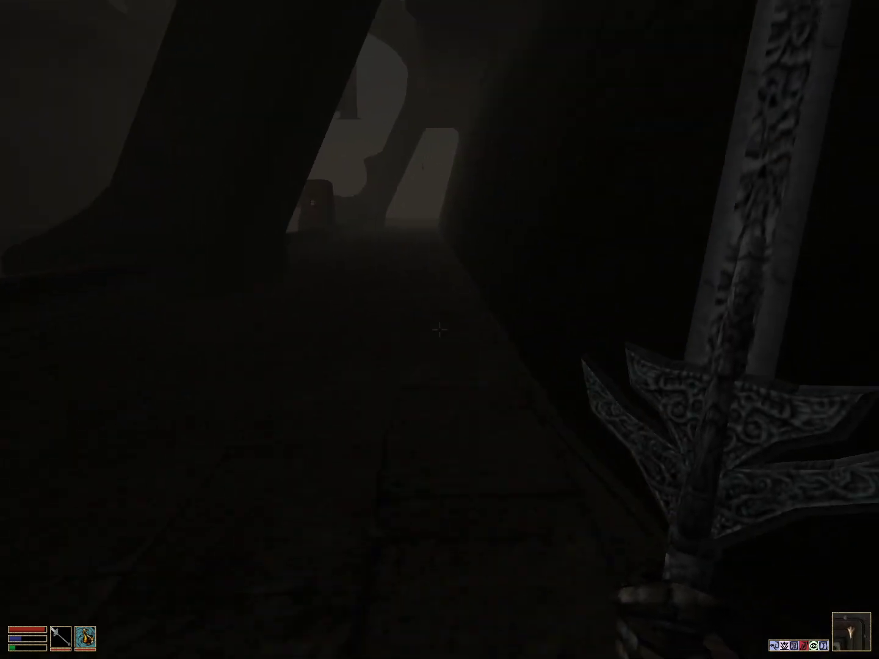
# Step: Continue along the path onto the foggy bridge, checking the map position twice
pyautogui.press('w')
pyautogui.press('w')
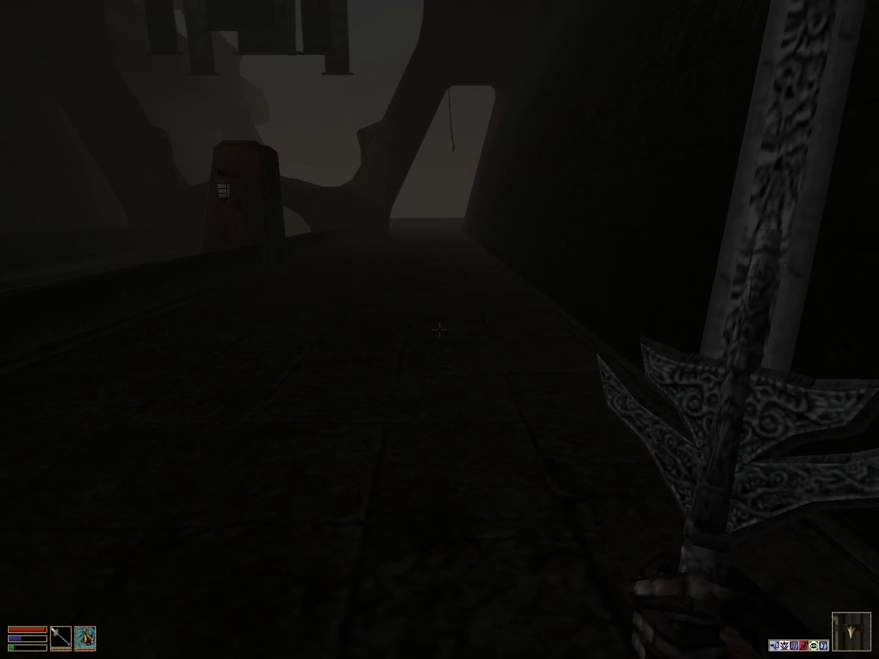
pyautogui.press('w')
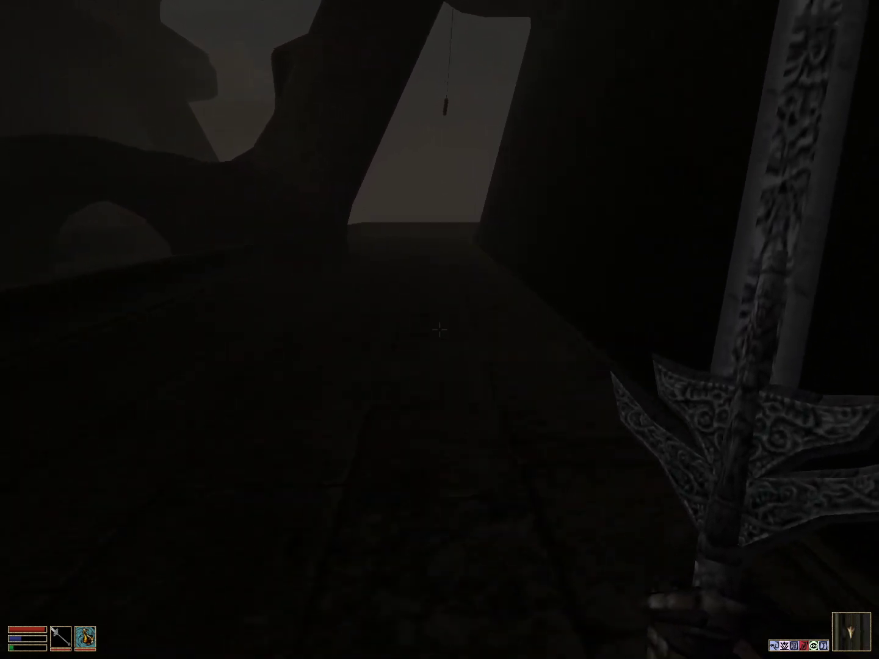
pyautogui.press('w')
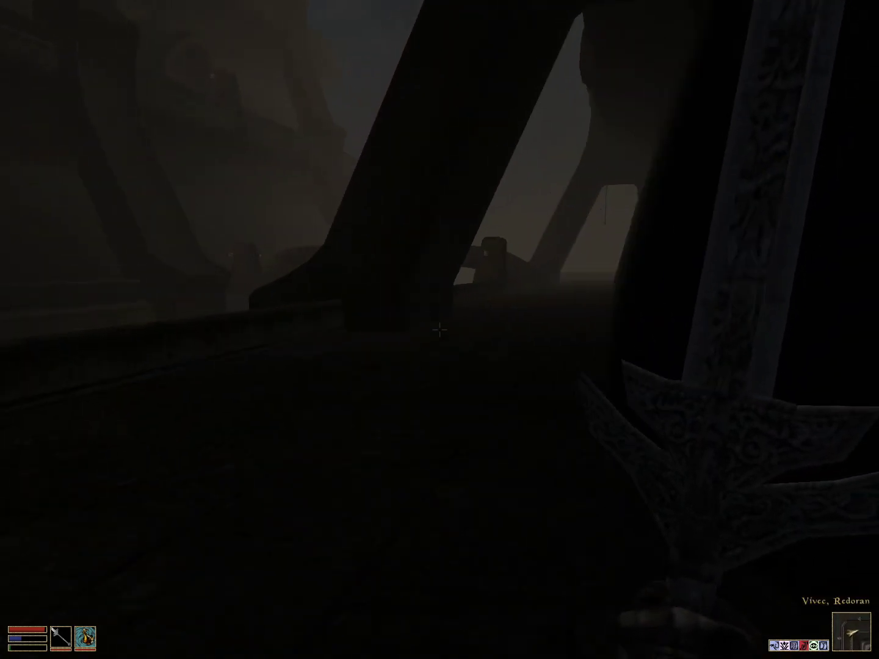
pyautogui.press('w')
pyautogui.rightClick(439, 330)
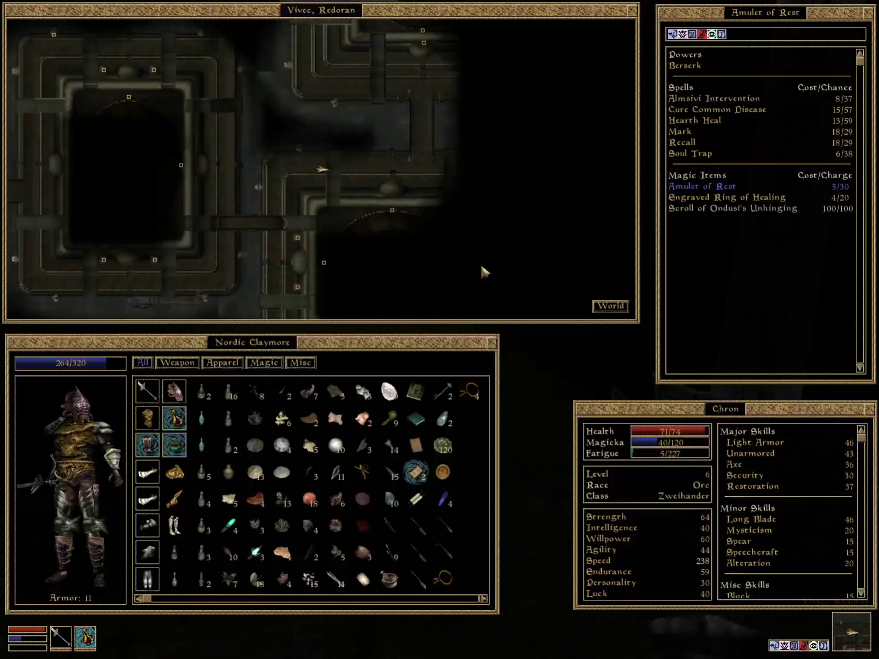
pyautogui.rightClick(405, 263)
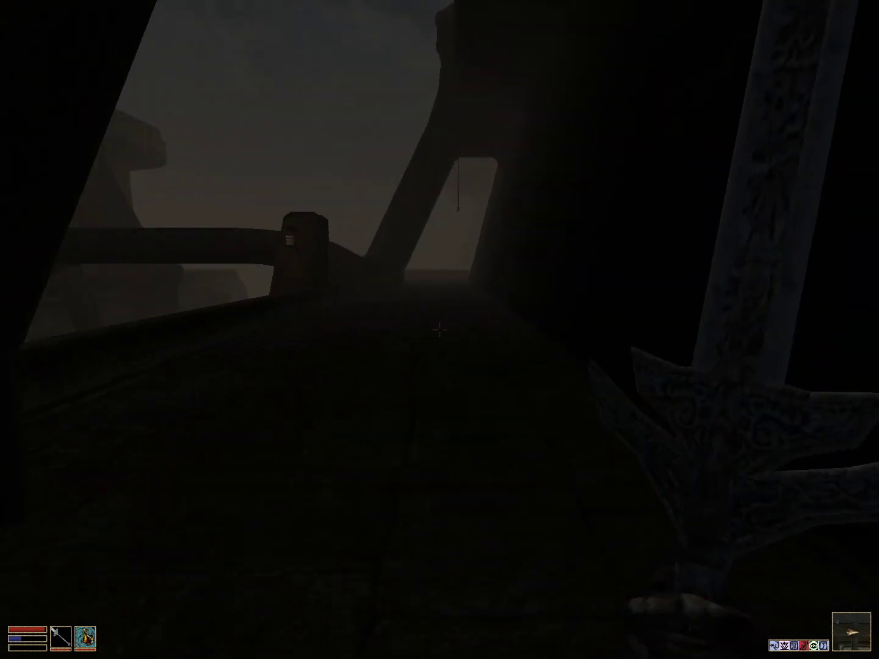
pyautogui.rightClick(440, 329)
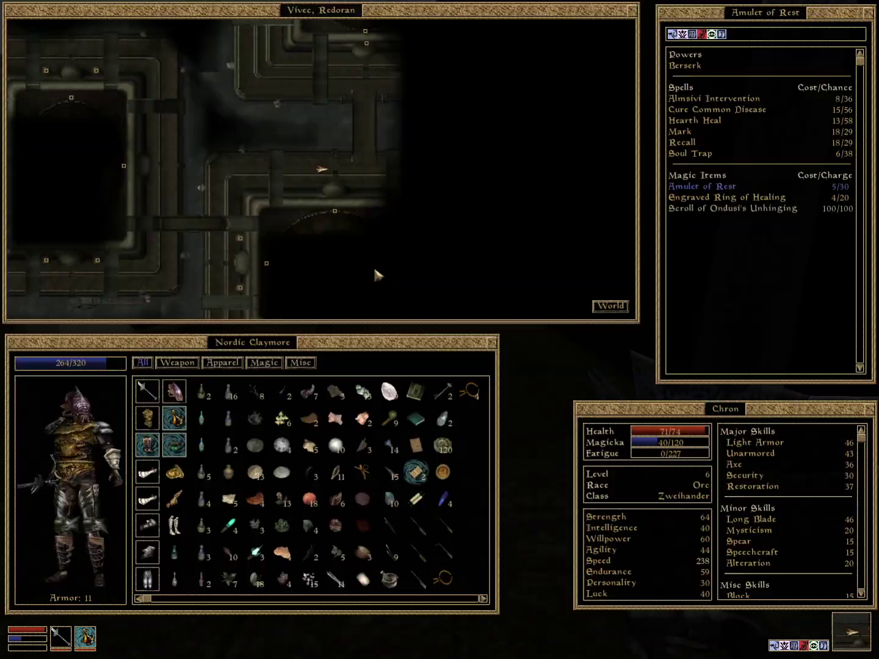
pyautogui.rightClick(372, 264)
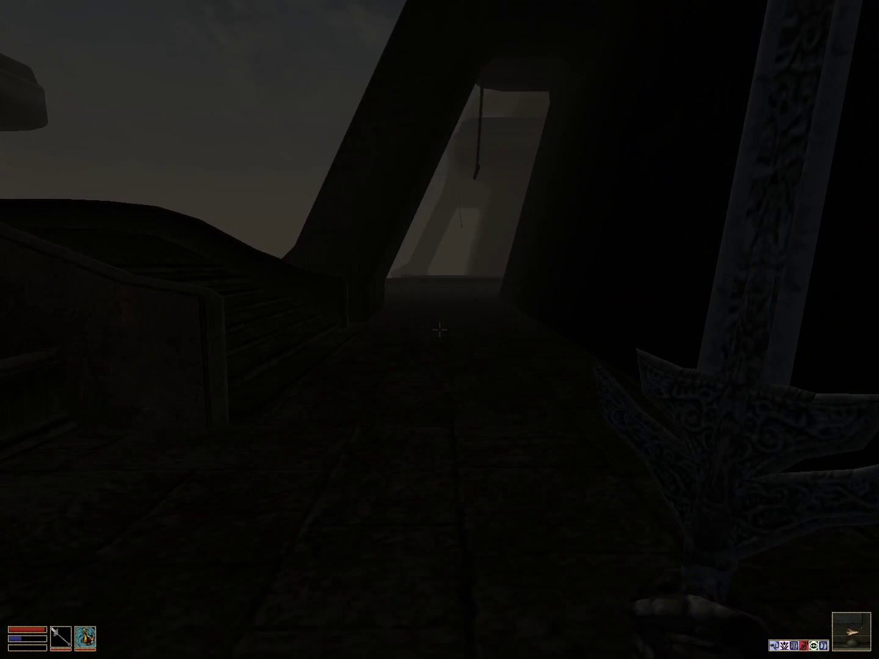
# Step: Head past the stairs, out the doorway and through the Foreign Quarter archway
pyautogui.press('w')
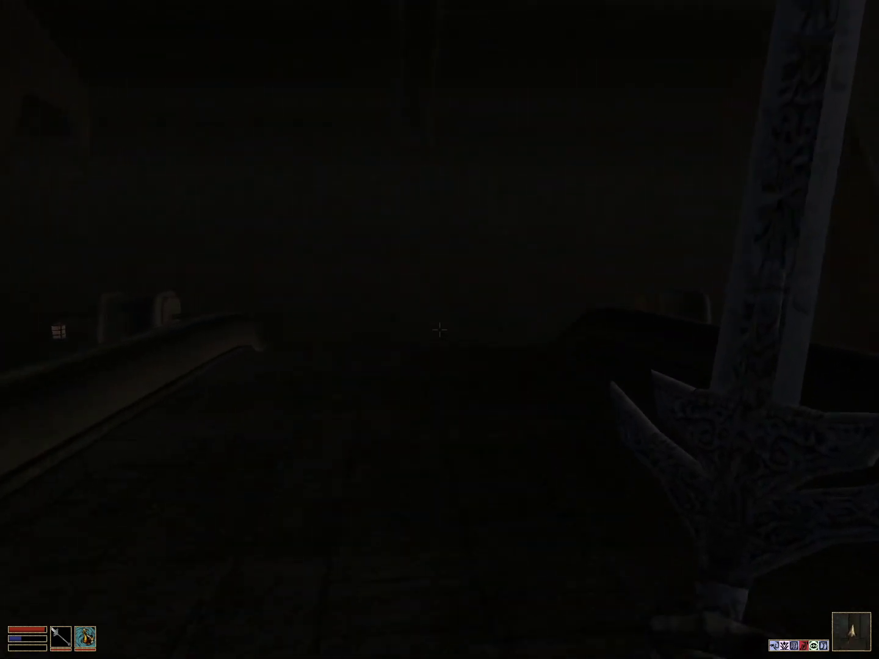
pyautogui.press('w')
pyautogui.press('w')
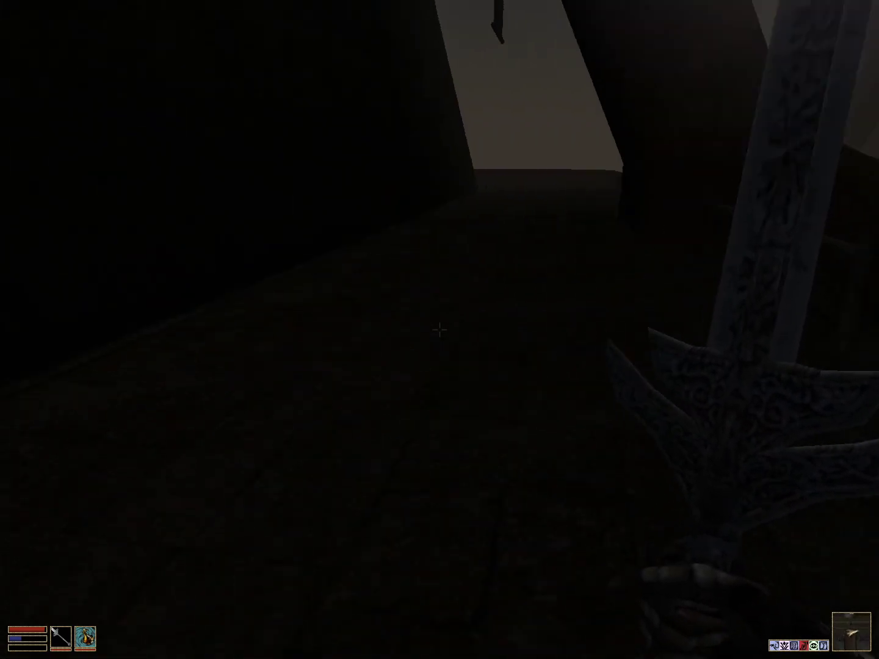
pyautogui.press('w')
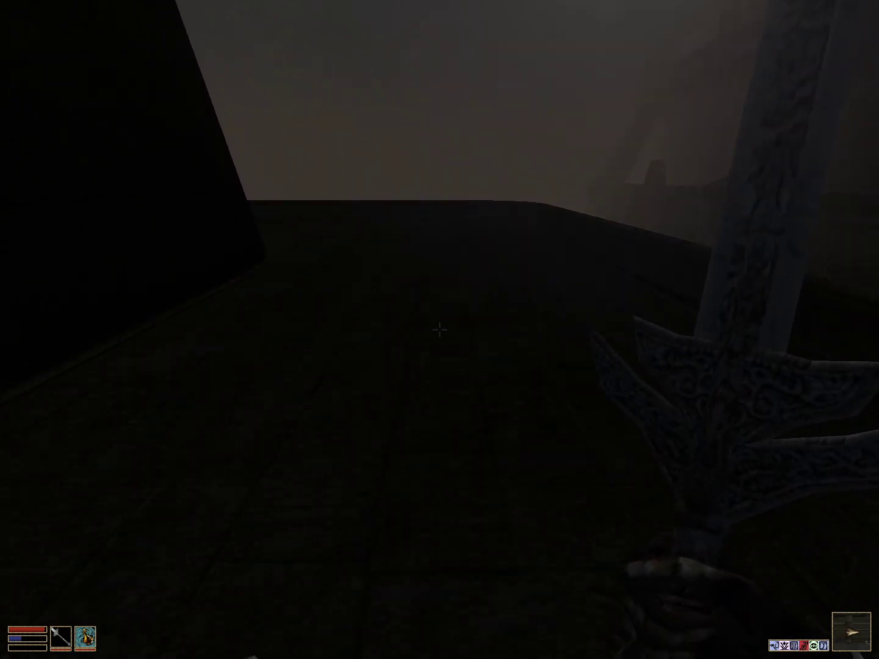
pyautogui.press('w')
pyautogui.press('w')
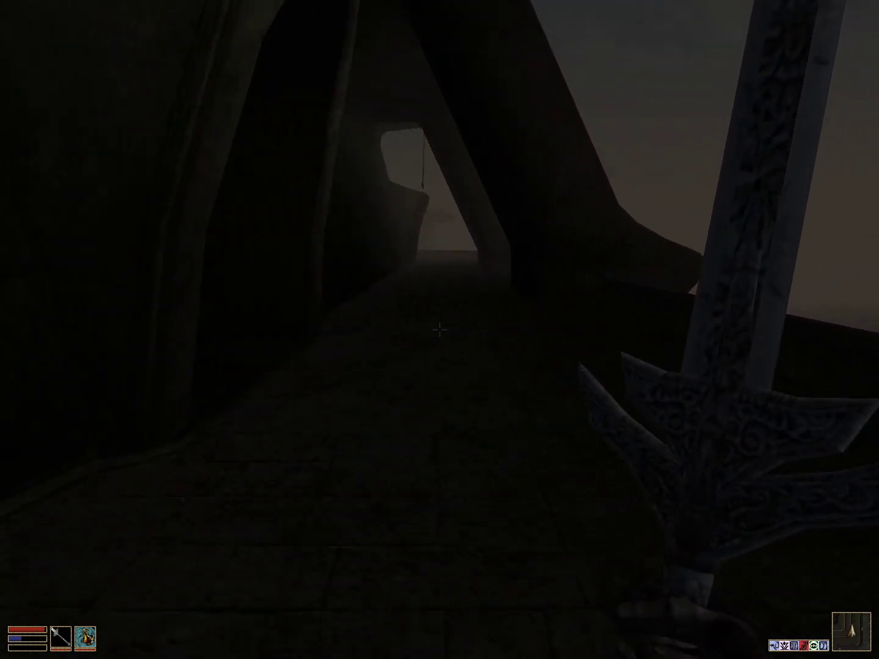
pyautogui.press('w')
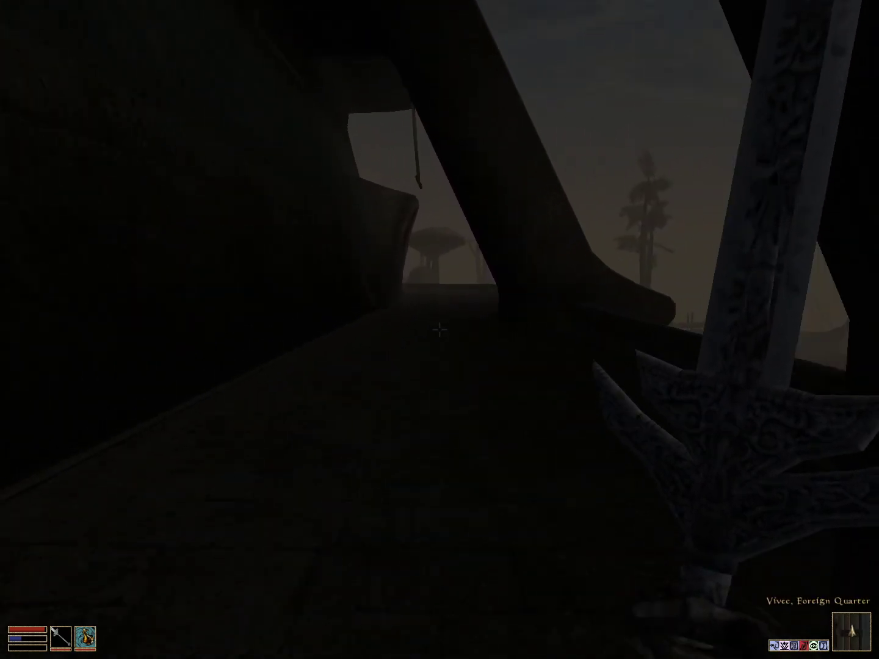
pyautogui.press('w')
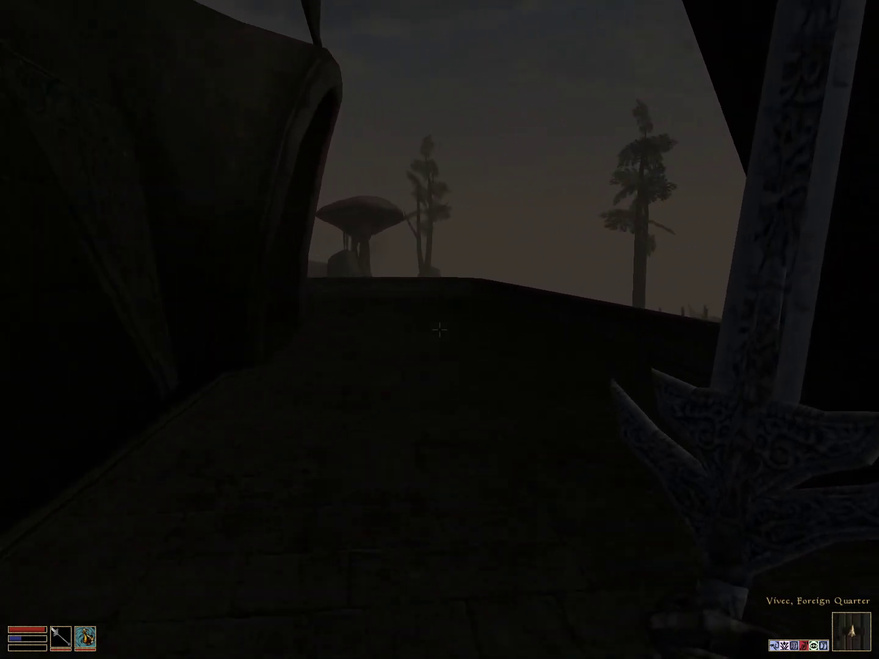
pyautogui.press('w')
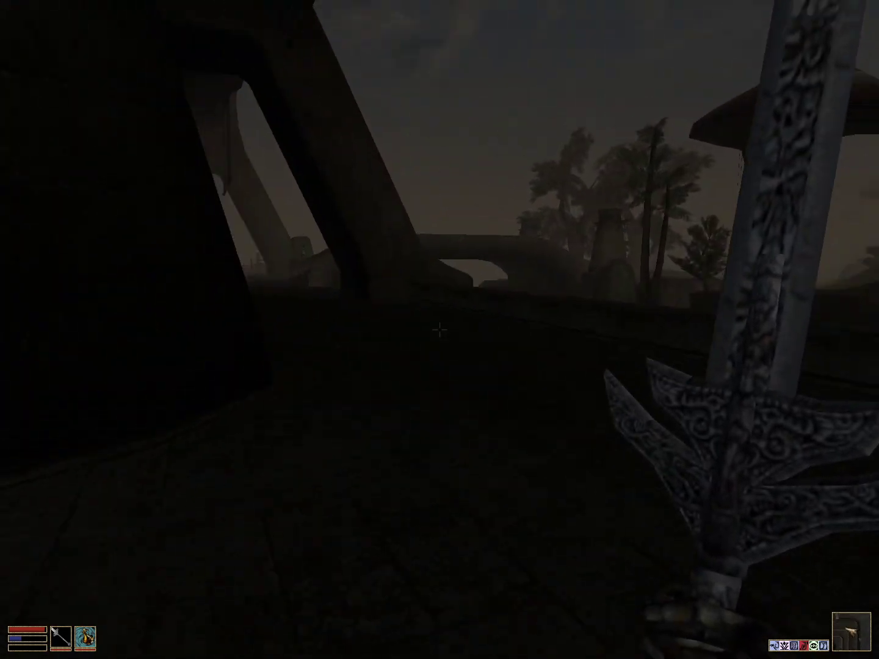
# Step: Pan the local map across the Foreign Quarter canton toward the mushroom area
pyautogui.rightClick(440, 329)
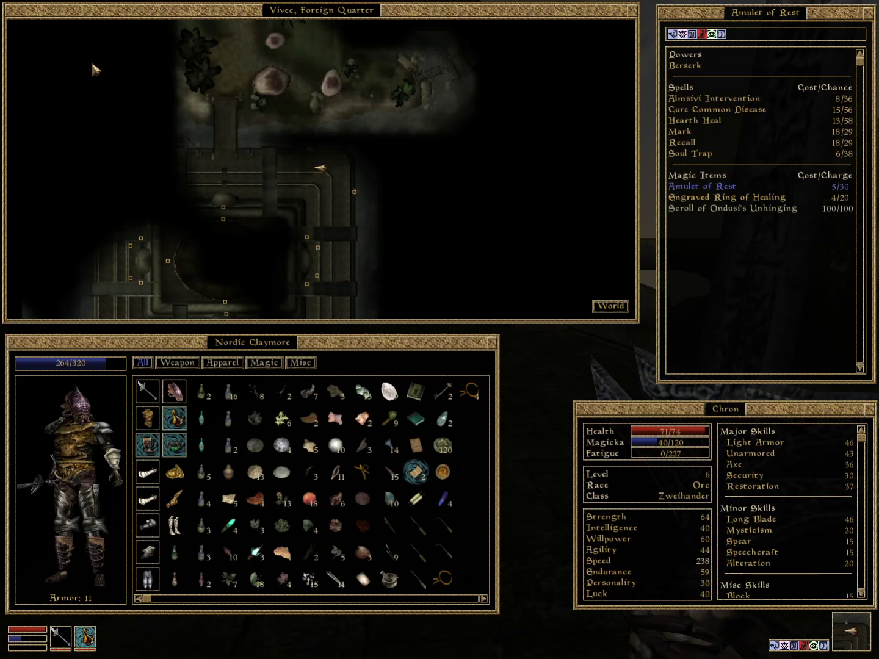
pyautogui.moveTo(94, 68); pyautogui.dragTo(290, 251)
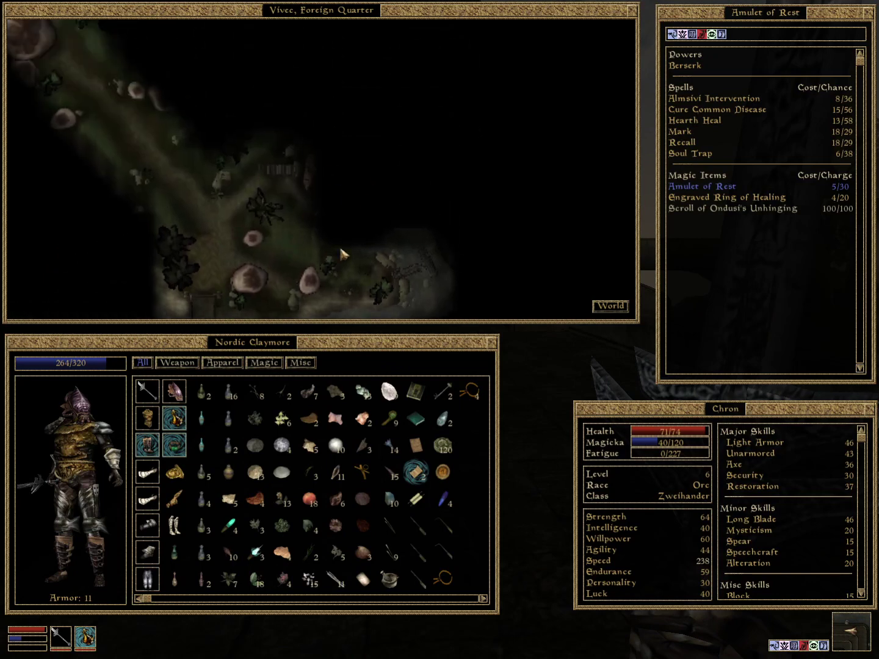
pyautogui.moveTo(227, 204); pyautogui.dragTo(103, 69)
pyautogui.moveTo(103, 171); pyautogui.dragTo(274, 69)
pyautogui.moveTo(206, 240)
pyautogui.mouseDown()
pyautogui.moveTo(241, 68)
pyautogui.moveTo(154, 101)
pyautogui.moveTo(407, 100)
pyautogui.mouseUp()
pyautogui.moveTo(309, 172); pyautogui.dragTo(380, 131)
pyautogui.rightClick(380, 131)
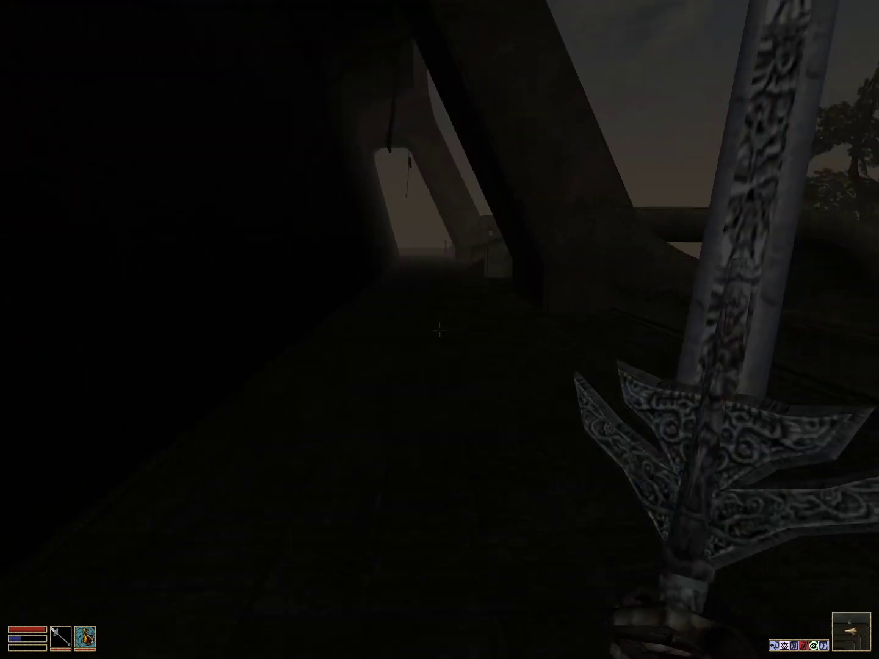
# Step: Walk along the corridor and through the dark passage out among the ruined pillars
pyautogui.press('w')
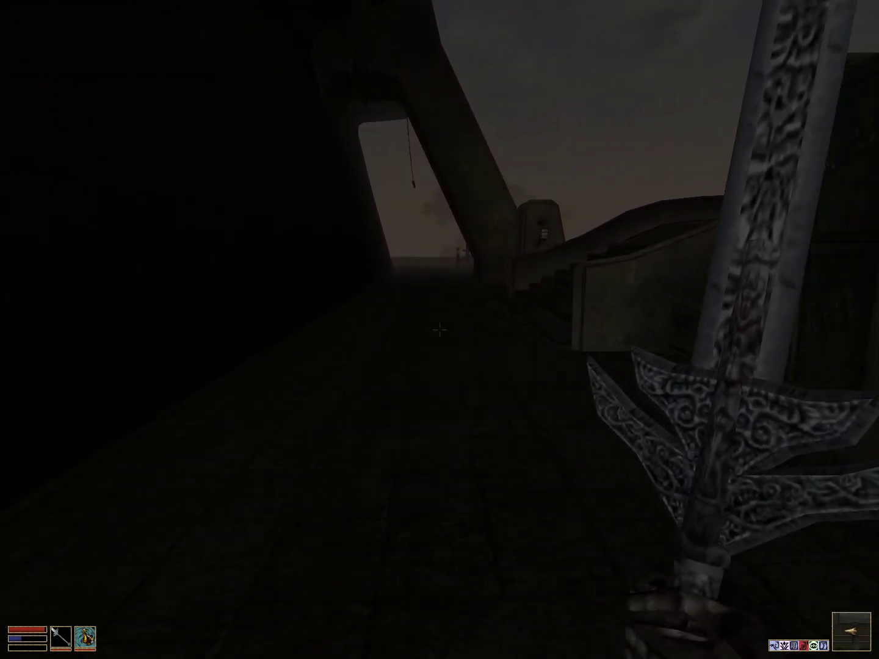
pyautogui.press('w')
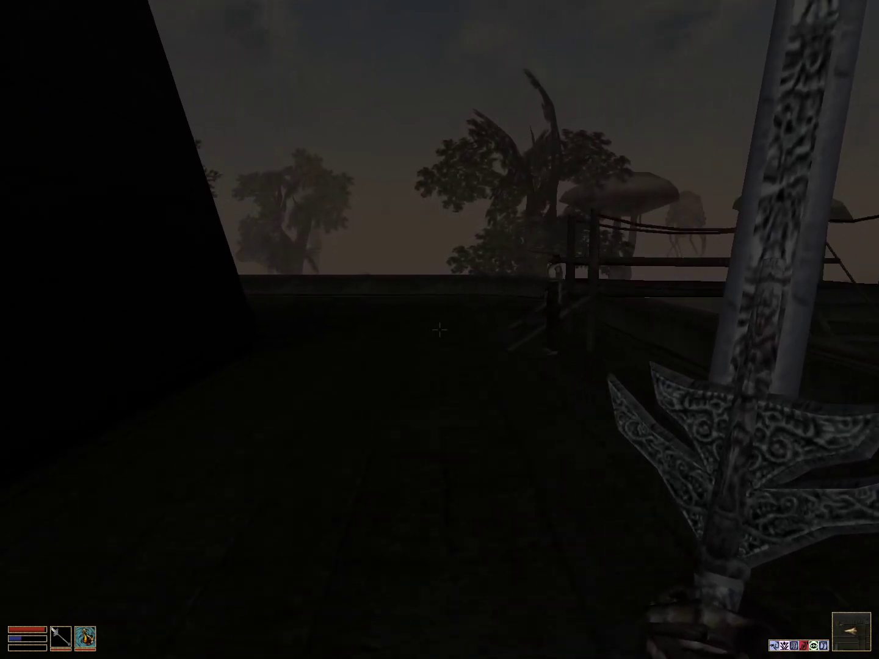
pyautogui.press('w')
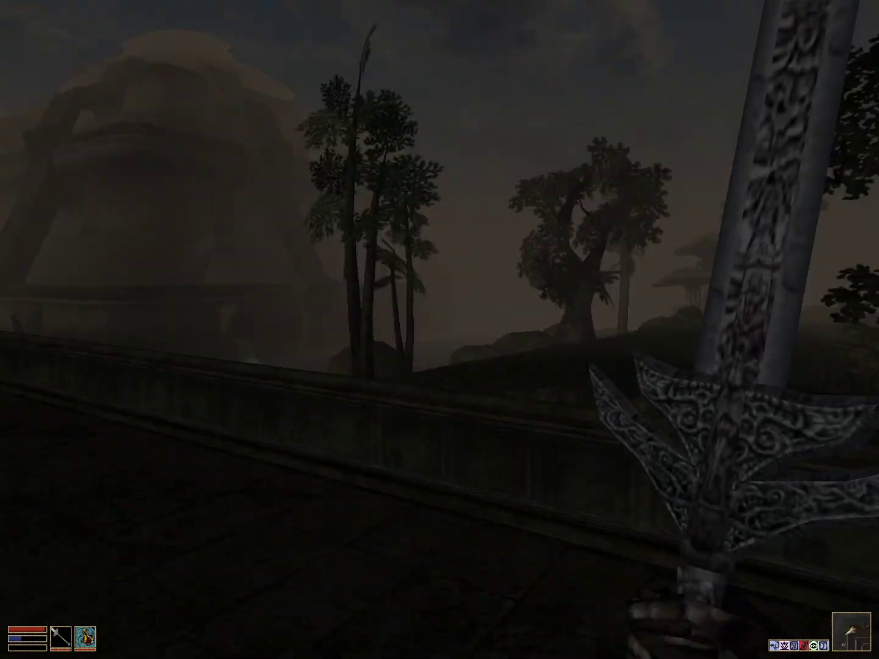
pyautogui.press('w')
pyautogui.rightClick(439, 330)
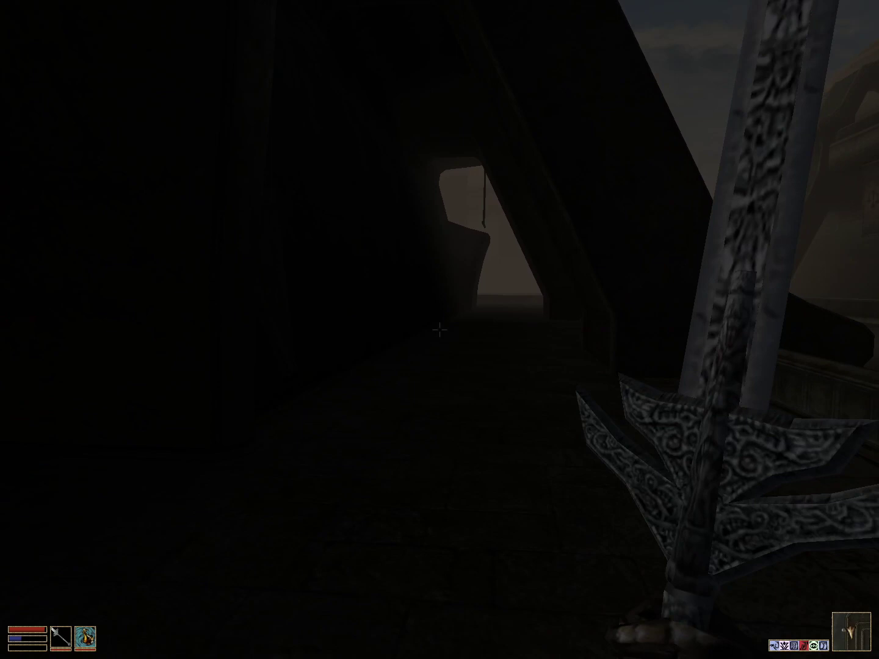
pyautogui.press('w')
pyautogui.press('w')
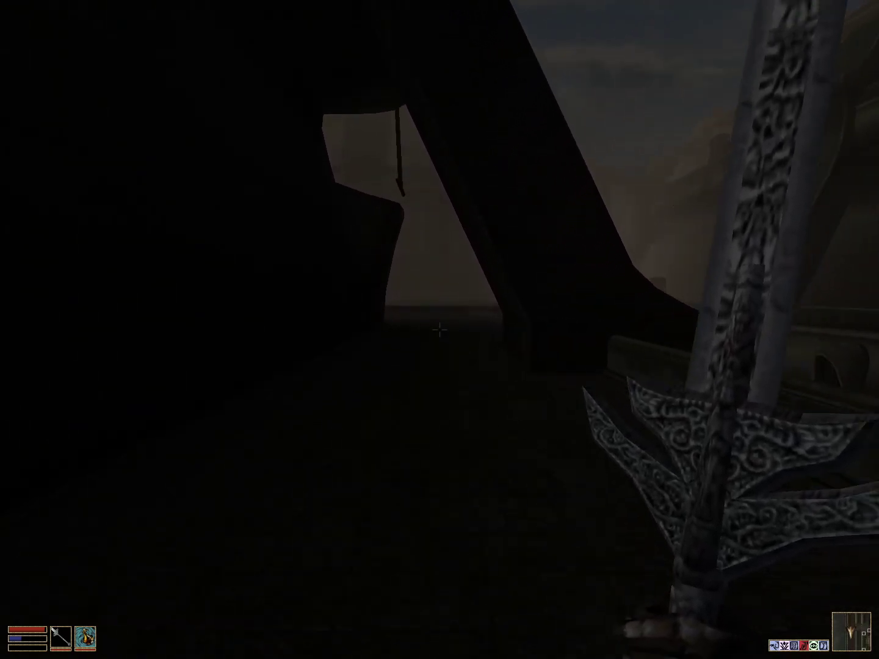
pyautogui.press('w')
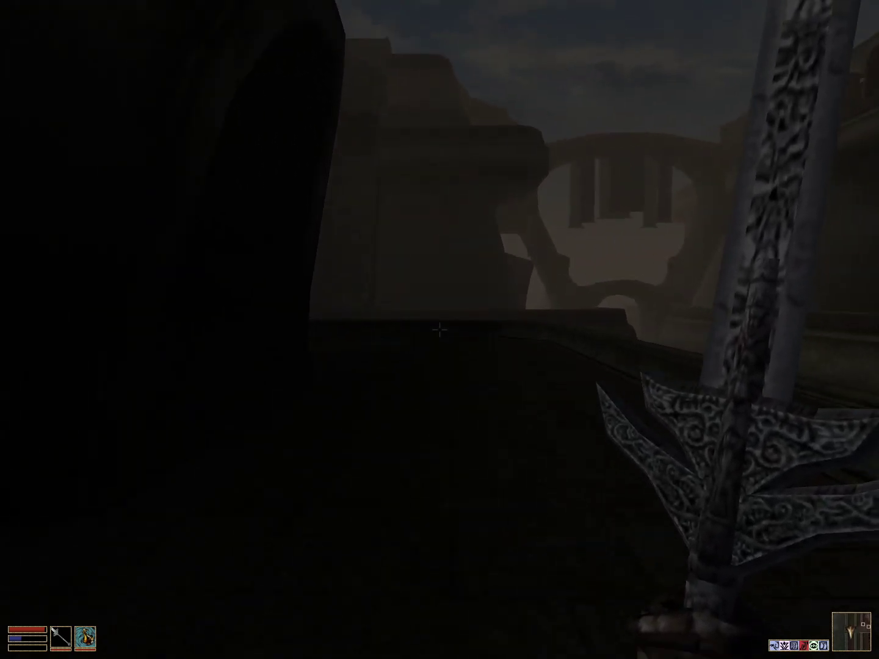
pyautogui.press('w')
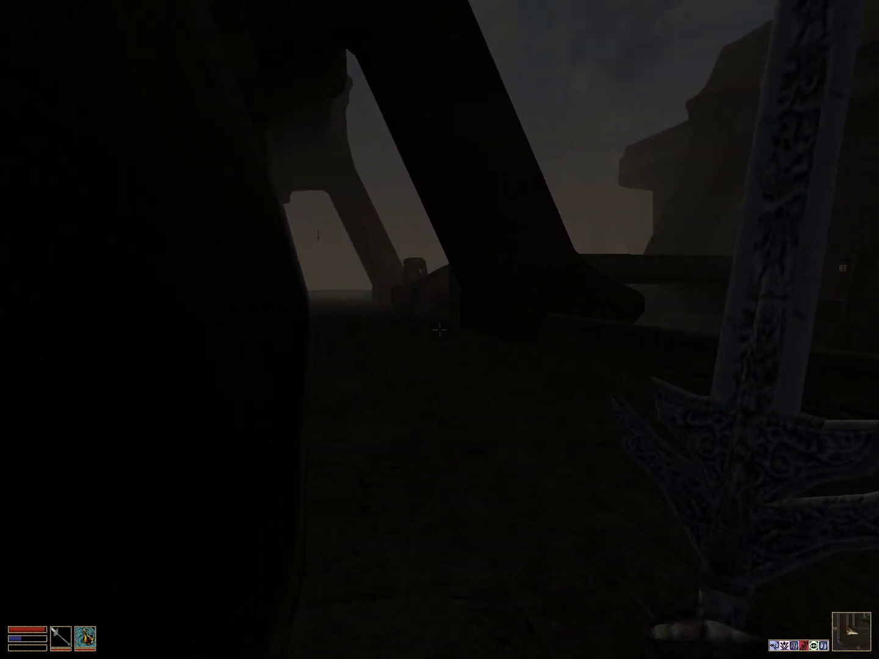
pyautogui.press('w')
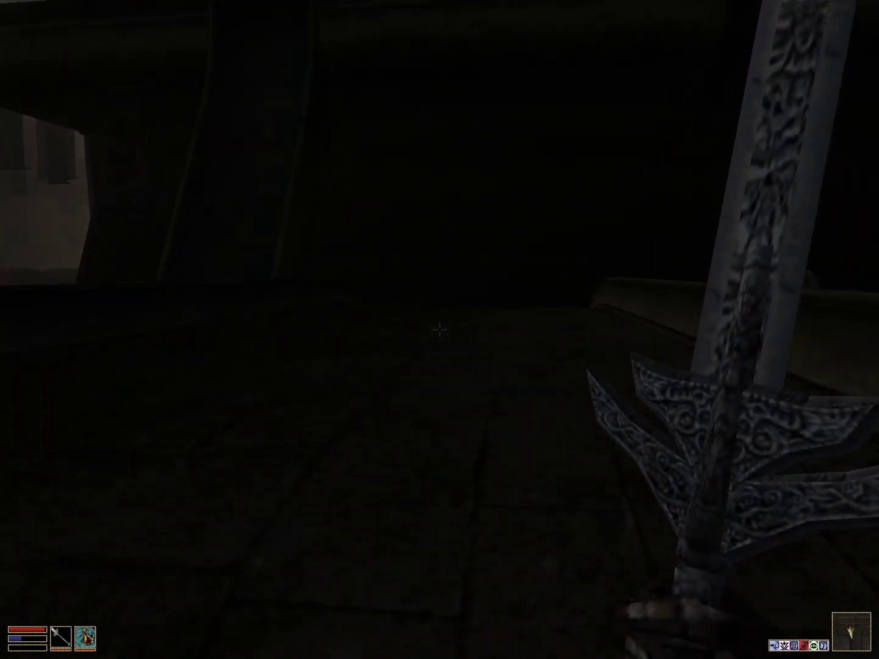
# Step: Check the Foreign Quarter, Redoran and St. Delyn canton maps while exploring
pyautogui.rightClick(439, 330)
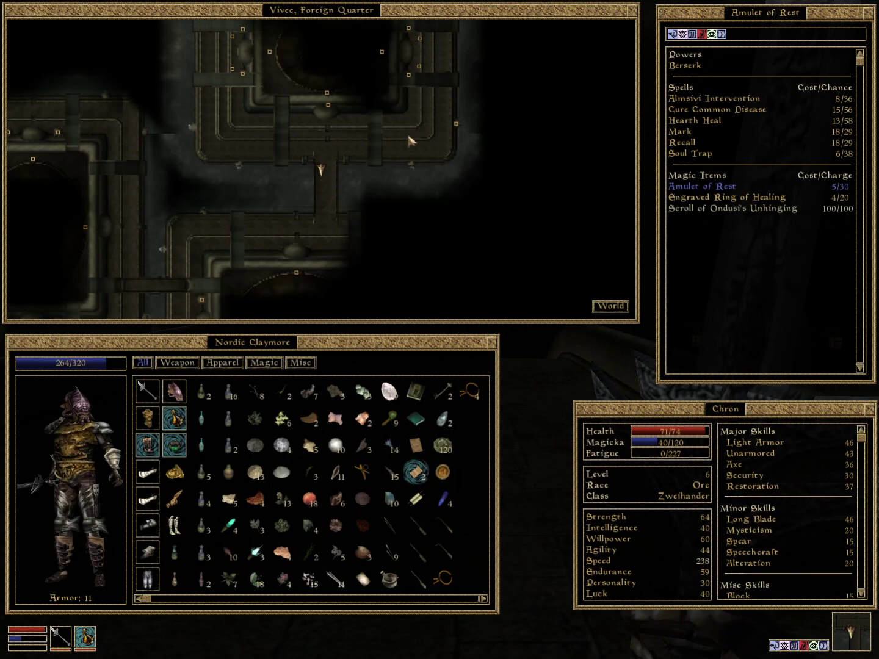
pyautogui.rightClick(411, 142)
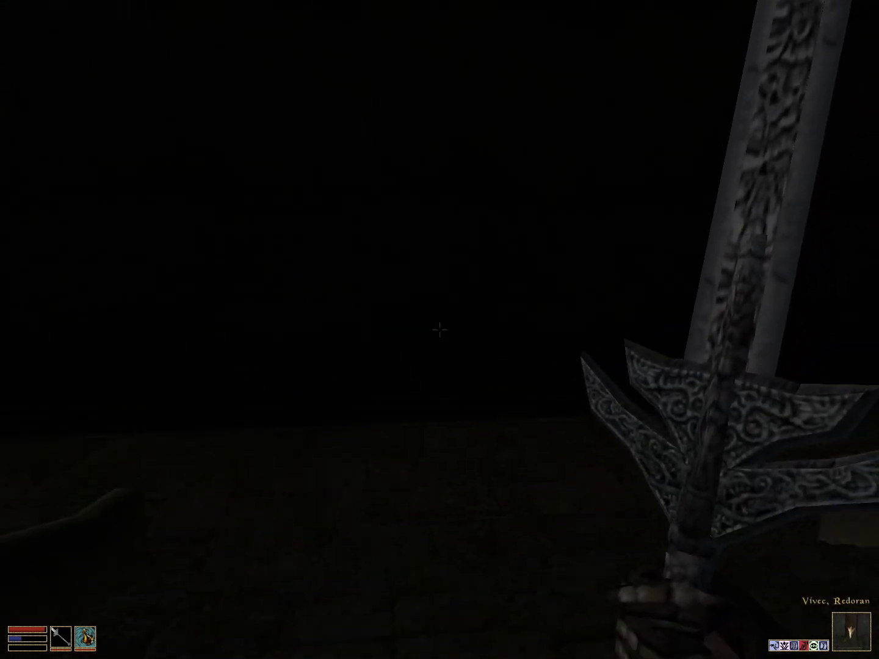
pyautogui.rightClick(439, 330)
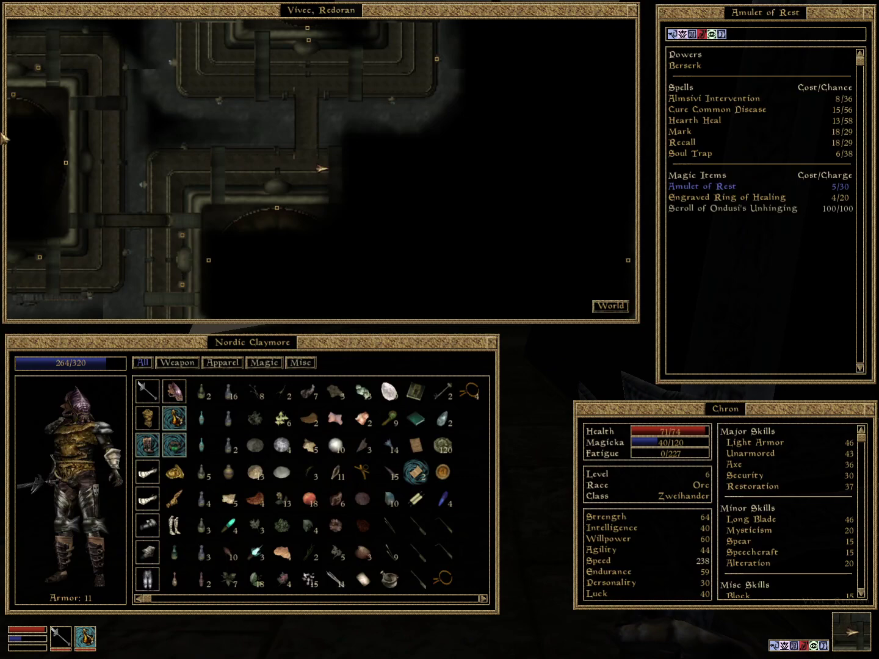
pyautogui.rightClick(3, 137)
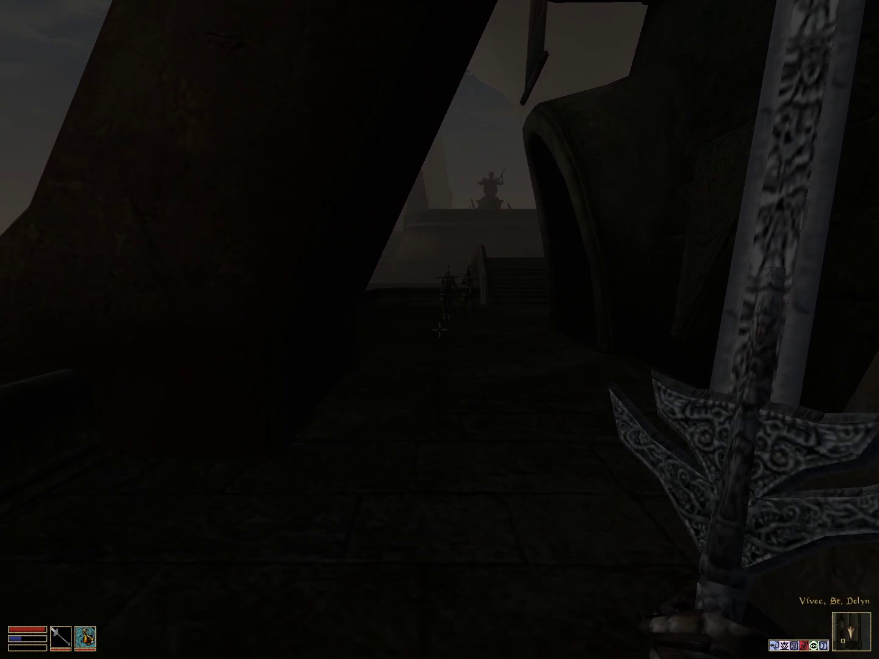
pyautogui.rightClick(439, 329)
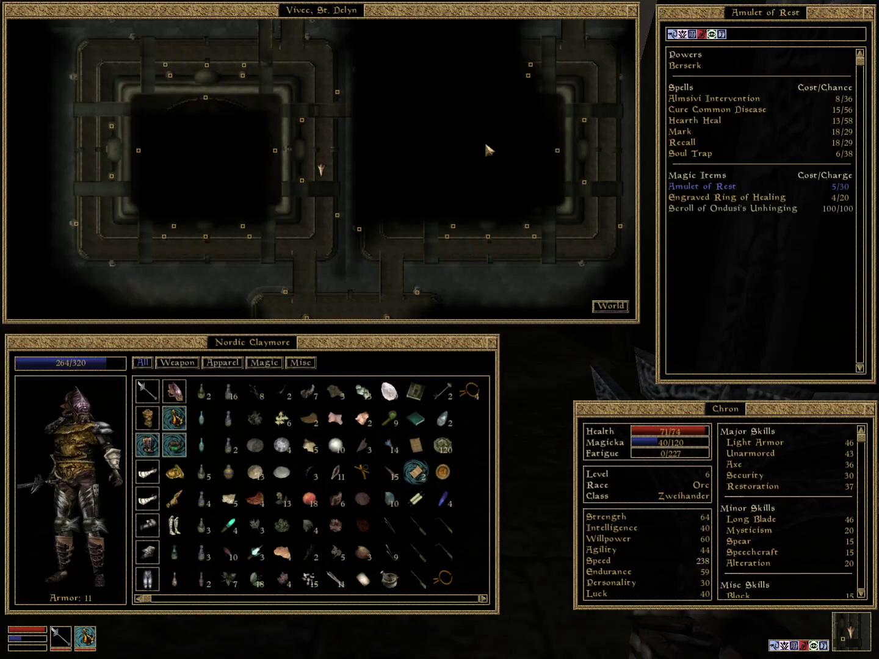
pyautogui.rightClick(485, 149)
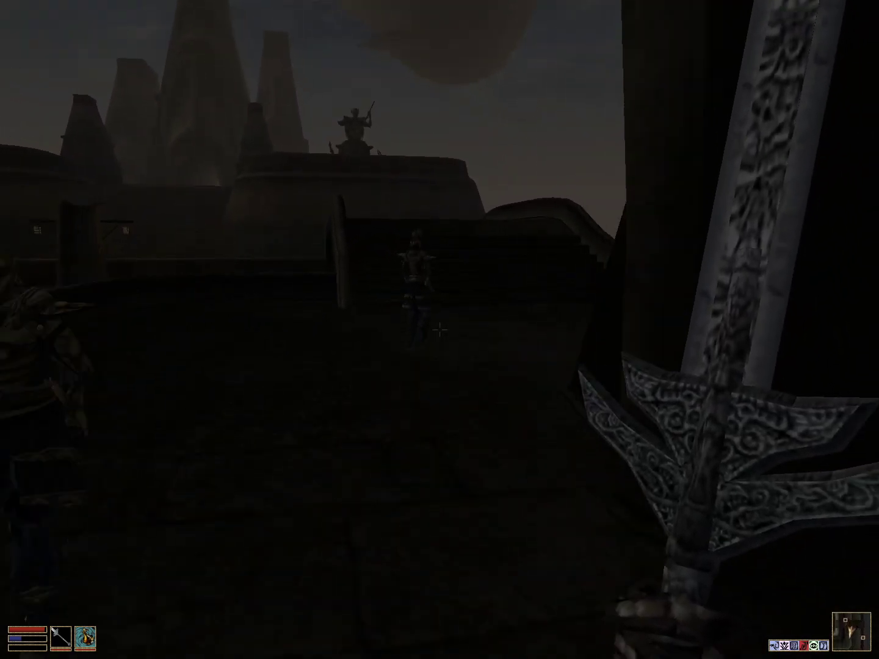
# Step: Walk toward the statue, recheck the map, and continue along the rampart
pyautogui.press('w')
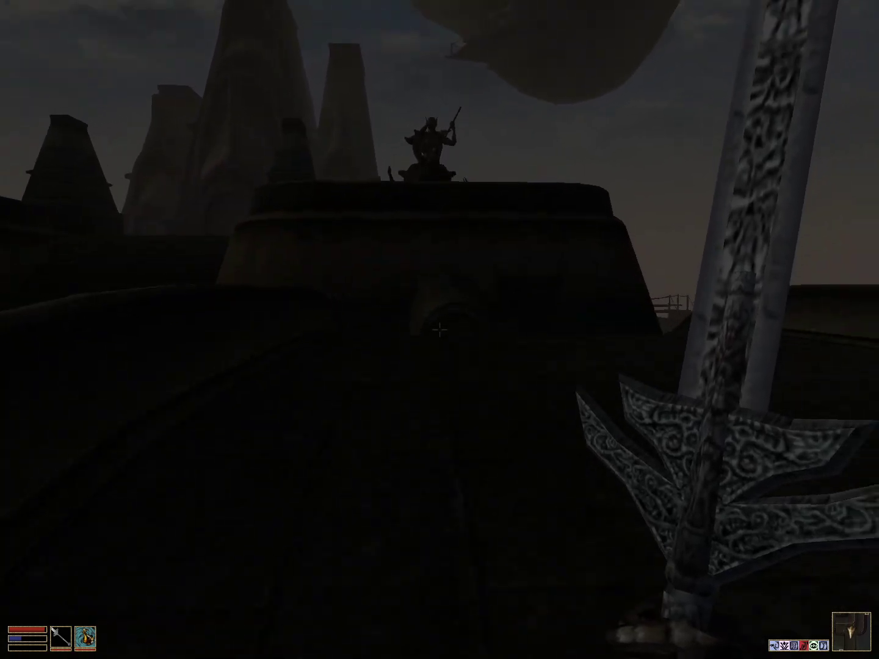
pyautogui.rightClick(439, 330)
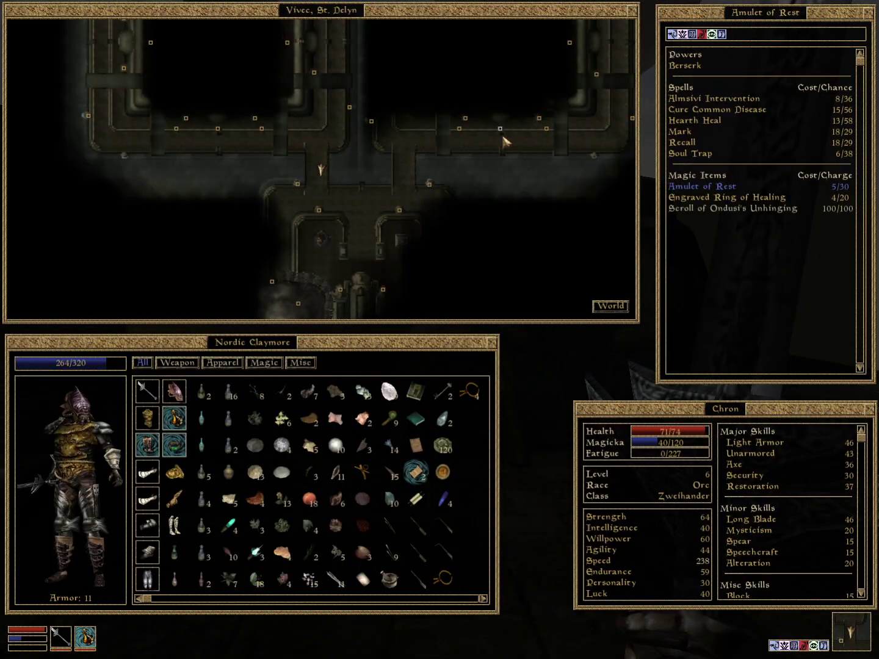
pyautogui.rightClick(505, 142)
pyautogui.press('w')
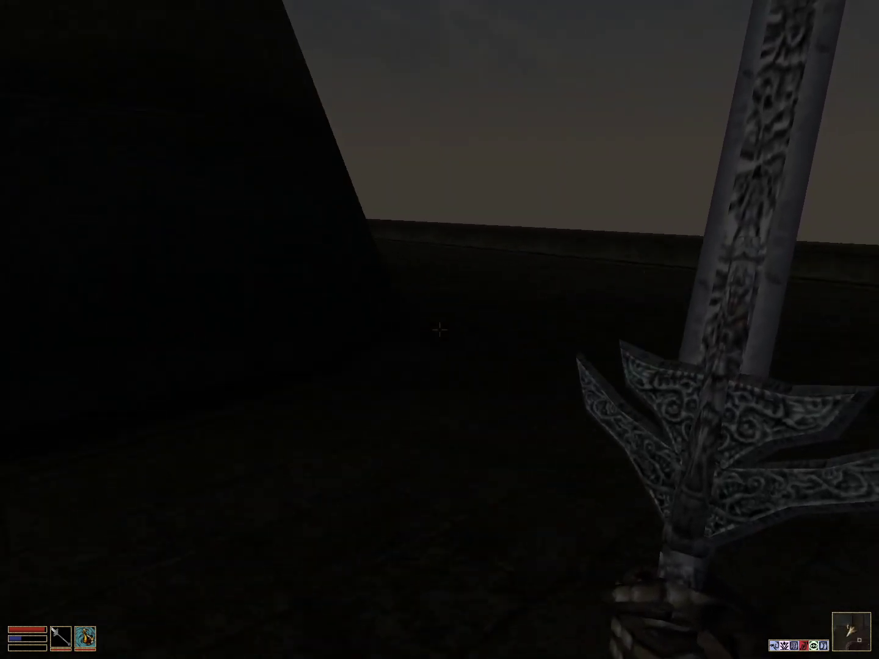
pyautogui.press('w')
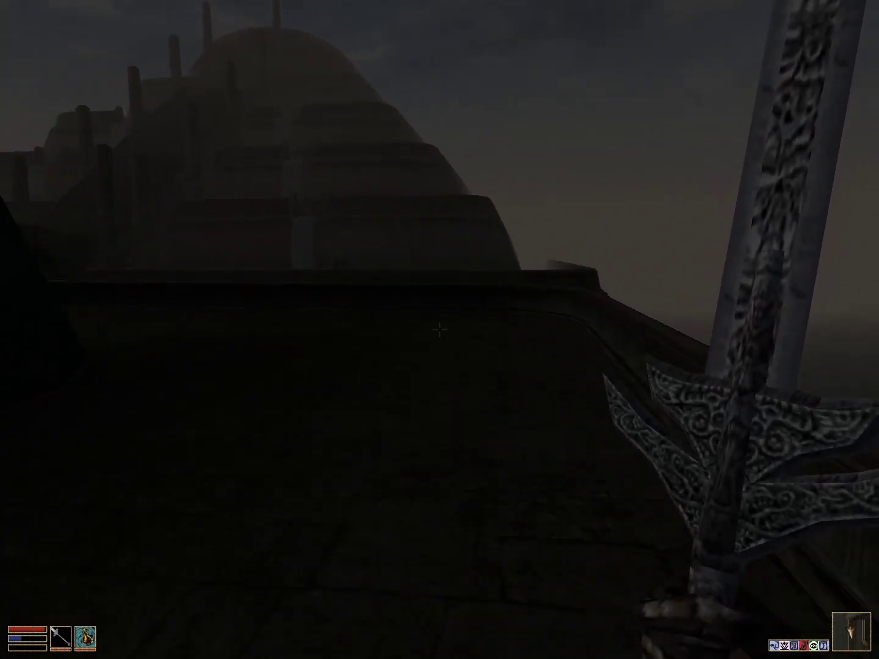
# Step: Check the Temple canton map, then walk beside the wall and toward the stairs
pyautogui.press('w')
pyautogui.rightClick(439, 331)
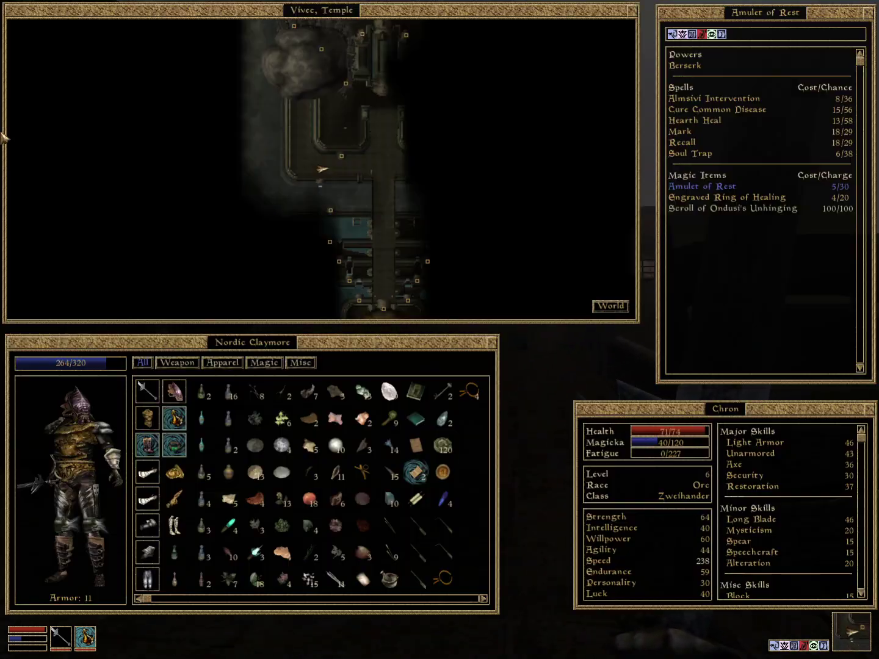
pyautogui.rightClick(5, 126)
pyautogui.press('w')
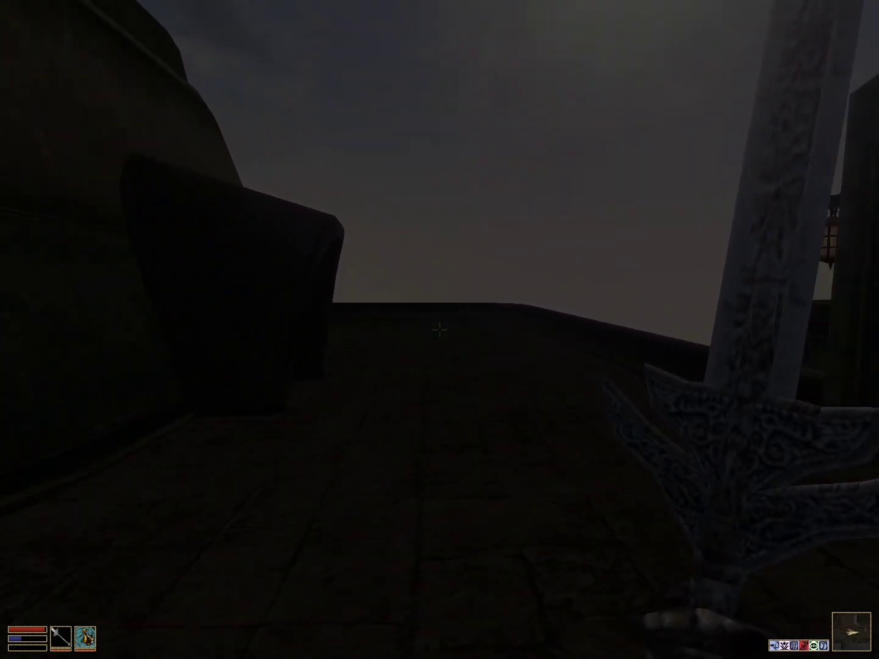
pyautogui.press('w')
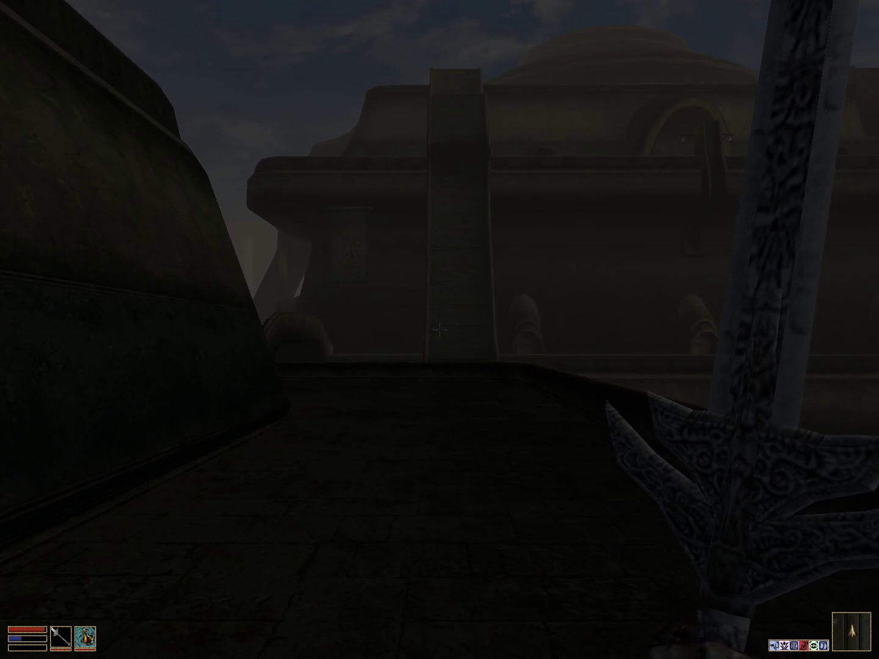
pyautogui.press('w')
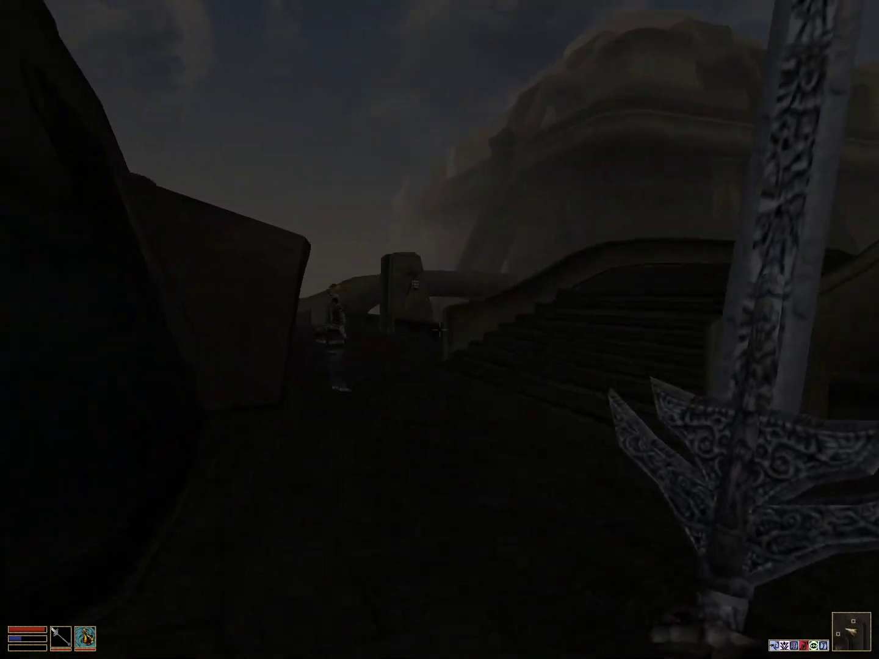
pyautogui.press('w')
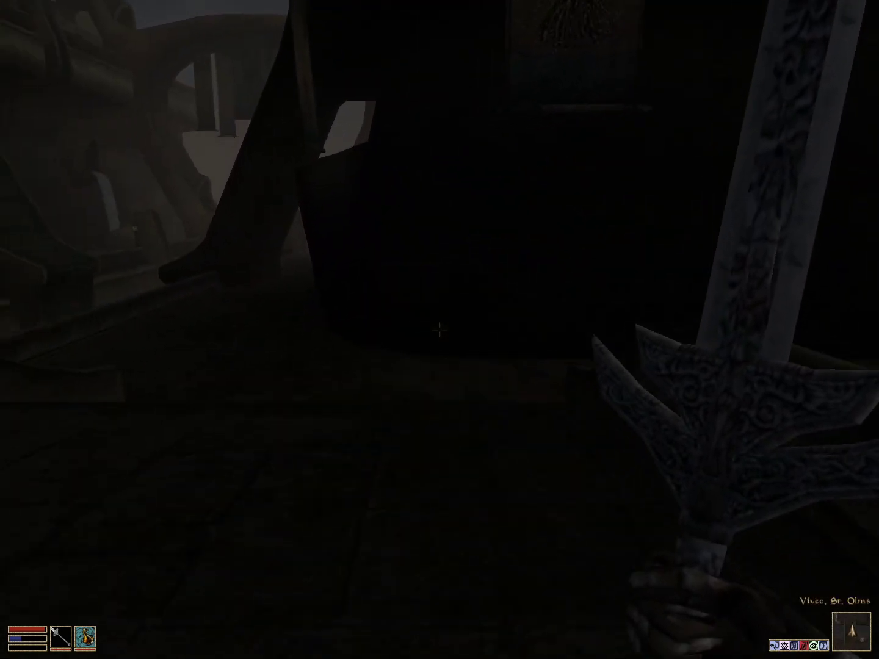
# Step: Pan the St. Olms map, then walk through the passage and up toward the arched doorway
pyautogui.rightClick(439, 330)
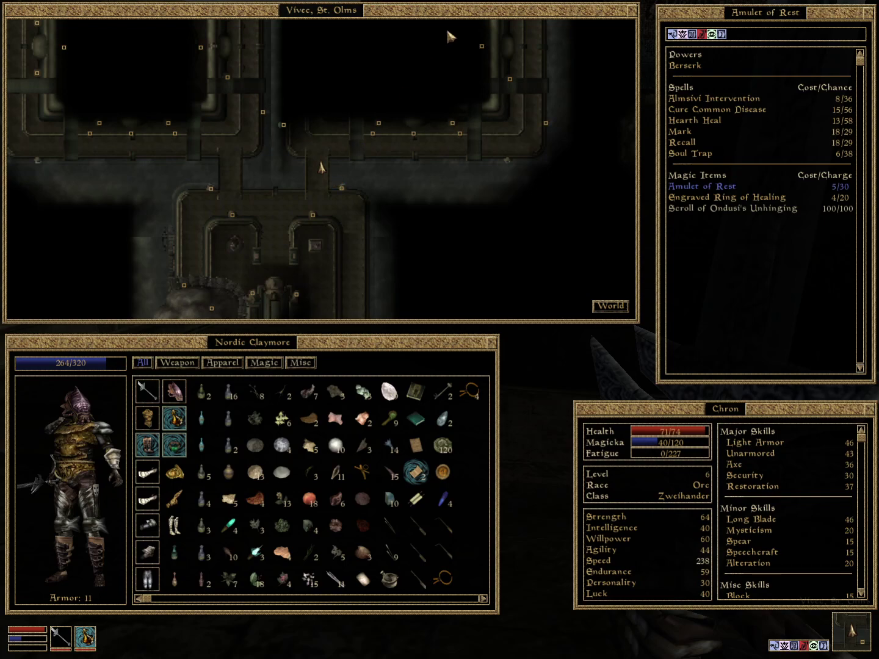
pyautogui.moveTo(450, 36)
pyautogui.mouseDown()
pyautogui.moveTo(470, 179)
pyautogui.moveTo(344, 205)
pyautogui.mouseUp()
pyautogui.rightClick(439, 331)
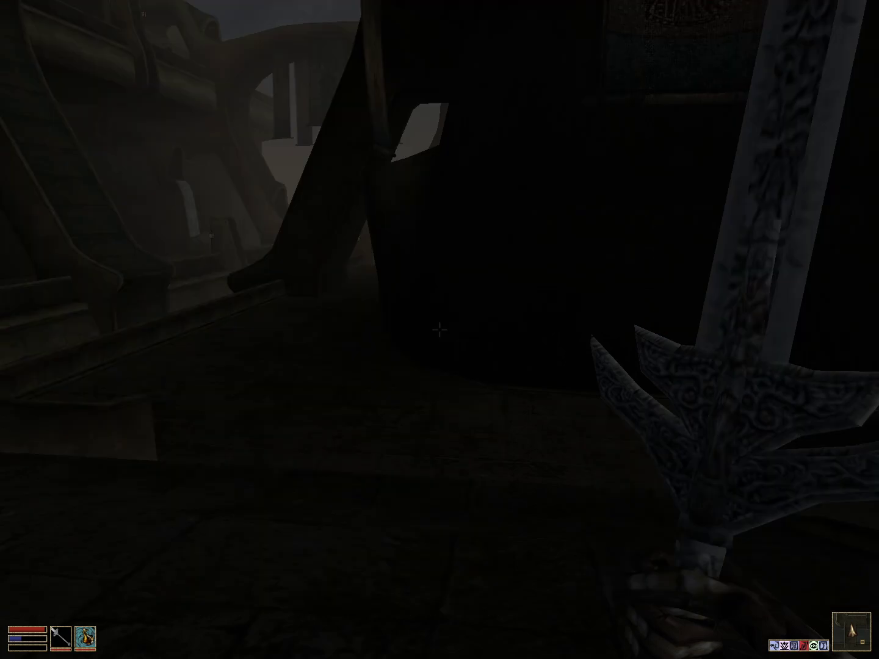
pyautogui.press('w')
pyautogui.press('w')
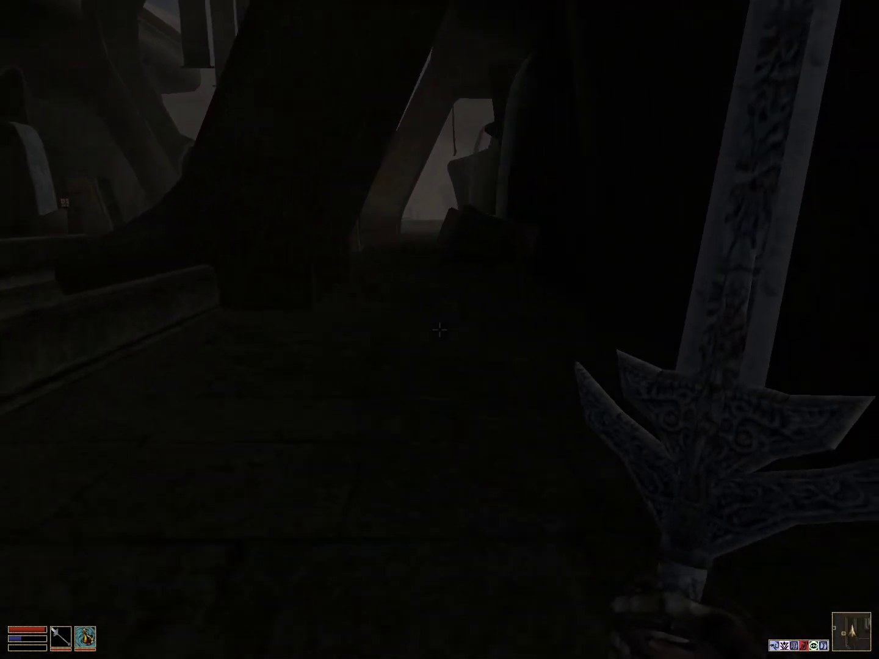
pyautogui.press('w')
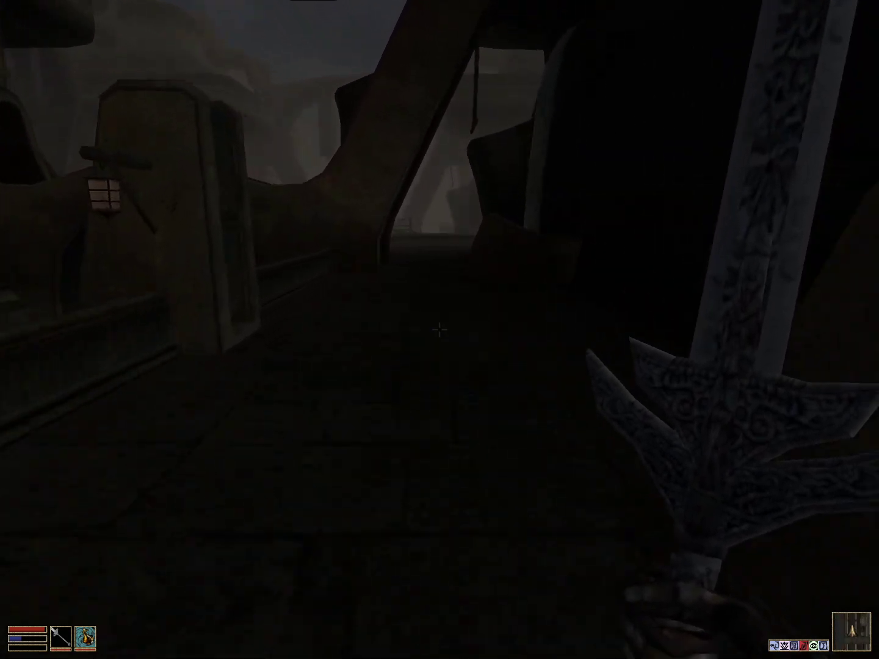
pyautogui.press('w')
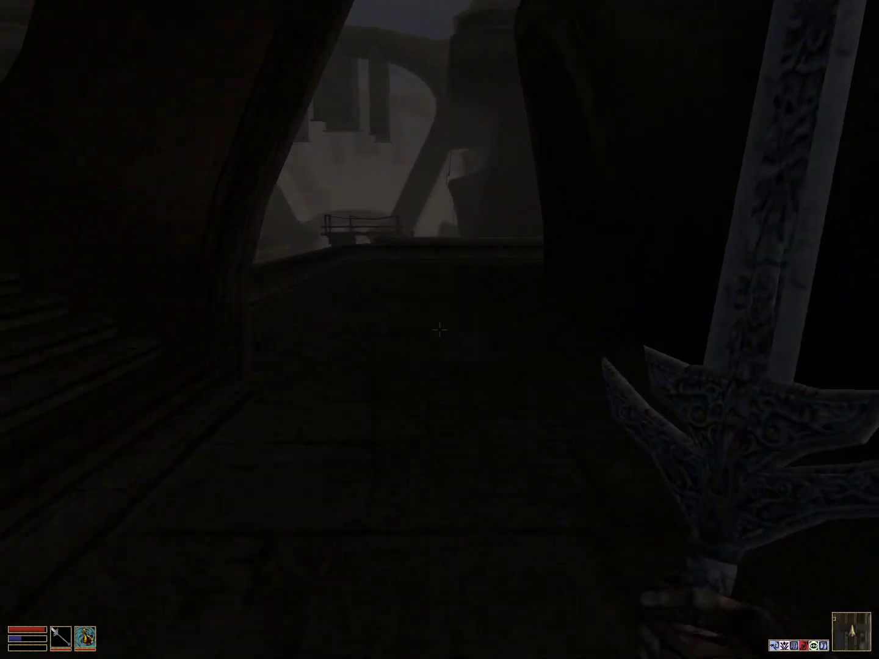
pyautogui.press('w')
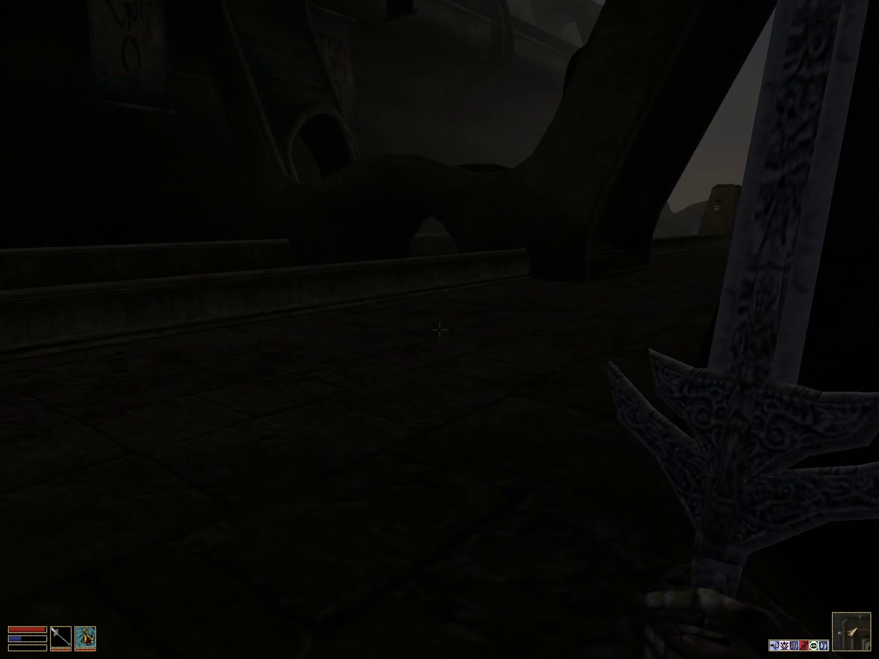
pyautogui.press('w')
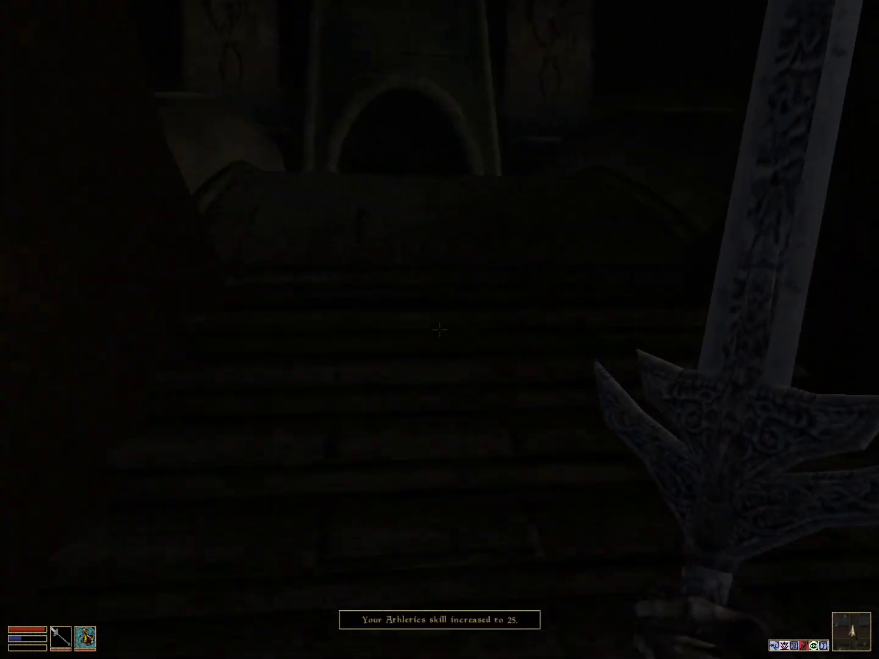
pyautogui.press('w')
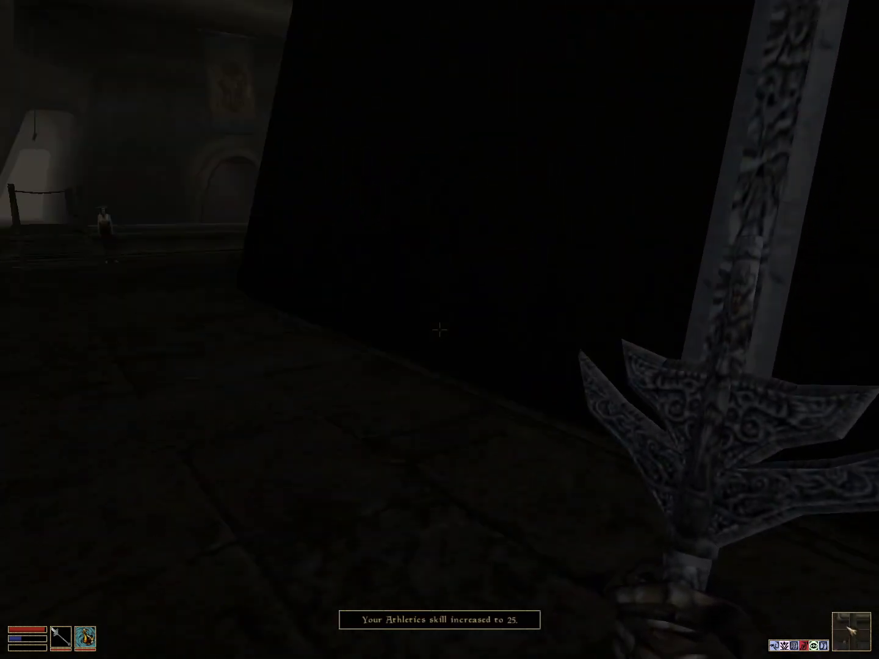
# Step: Recheck the St. Olms map and walk out through the arch along the stone walkway
pyautogui.rightClick(440, 330)
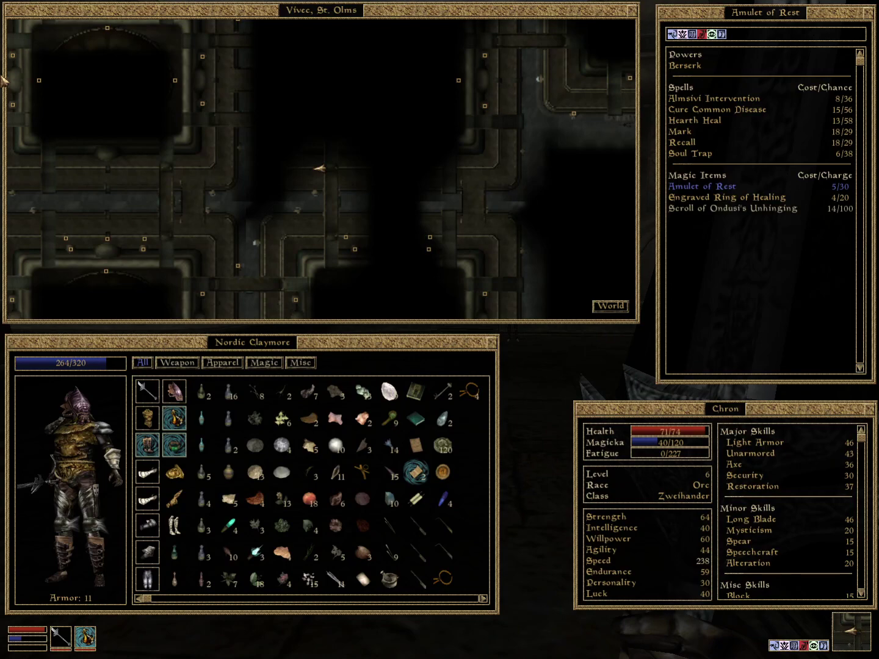
pyautogui.rightClick(3, 79)
pyautogui.press('w')
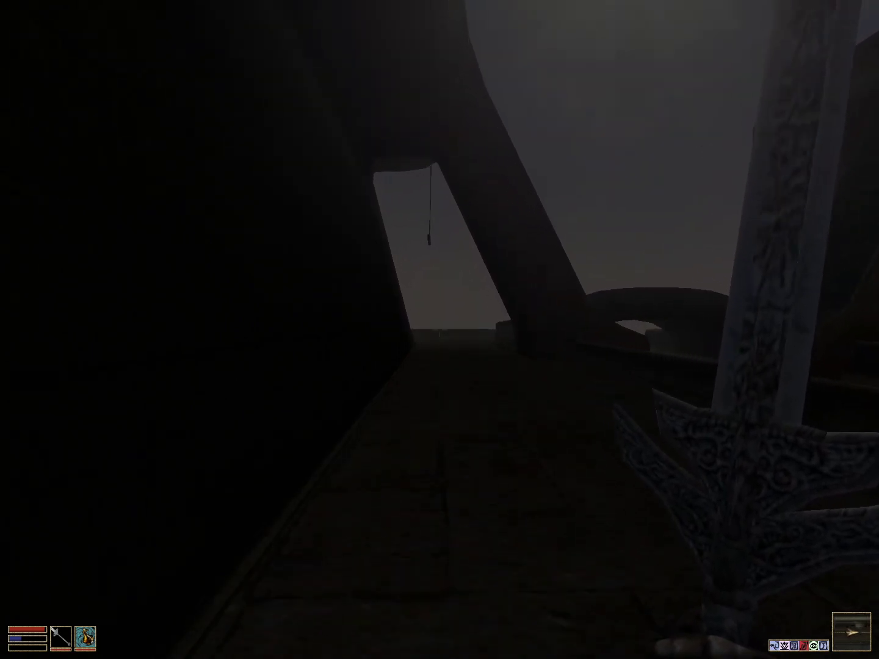
pyautogui.press('w')
pyautogui.press('w')
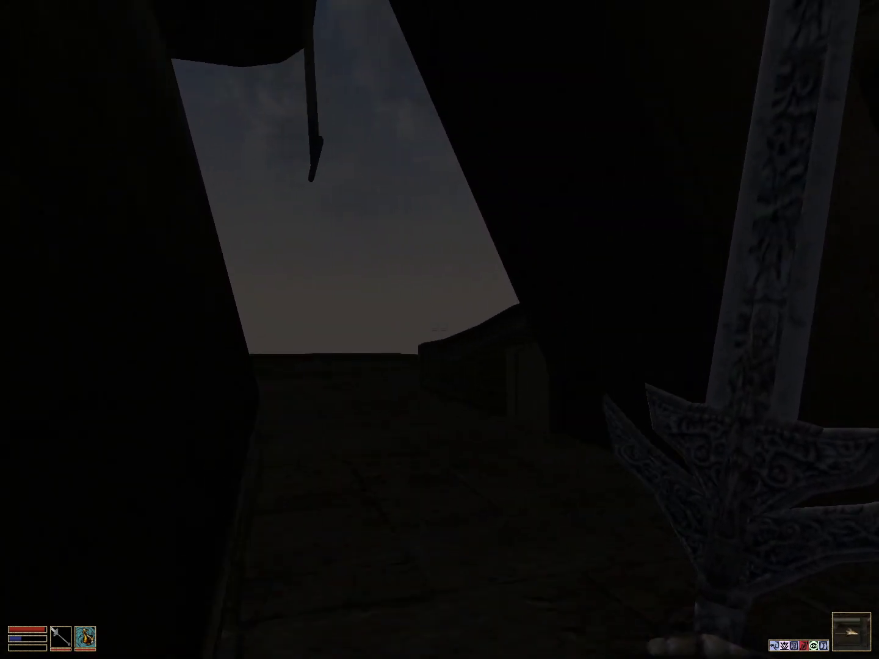
pyautogui.press('w')
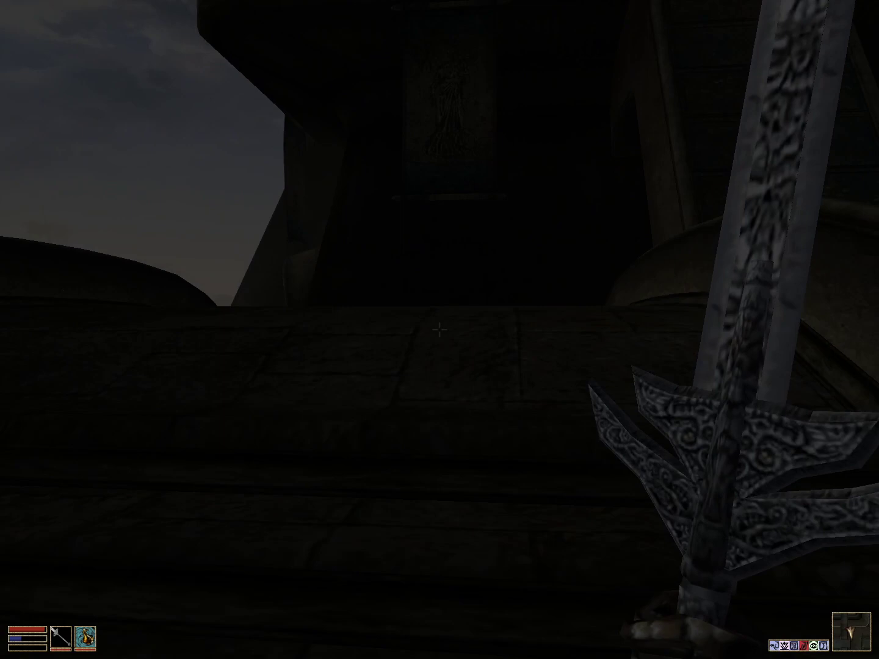
pyautogui.press('w')
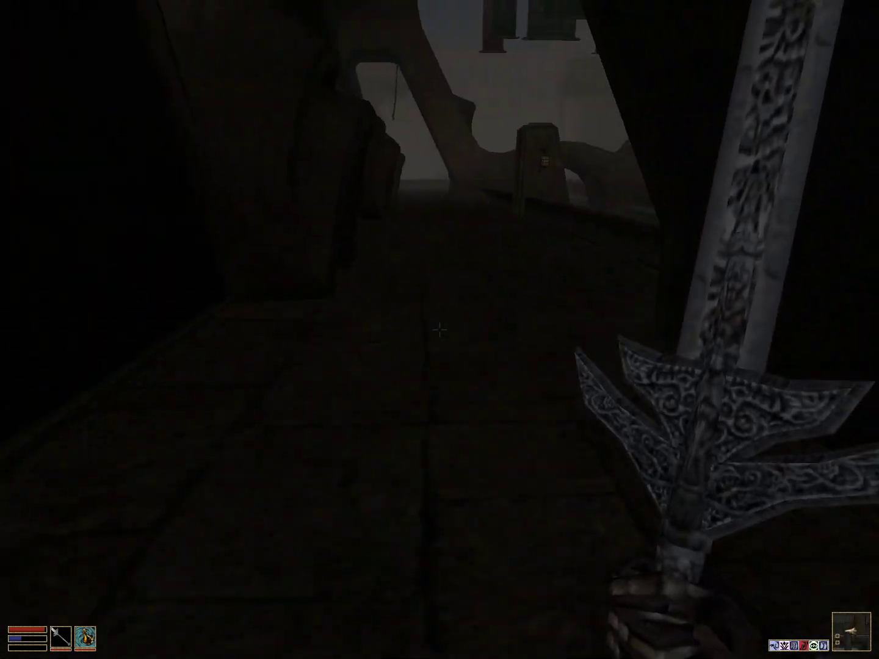
pyautogui.press('w')
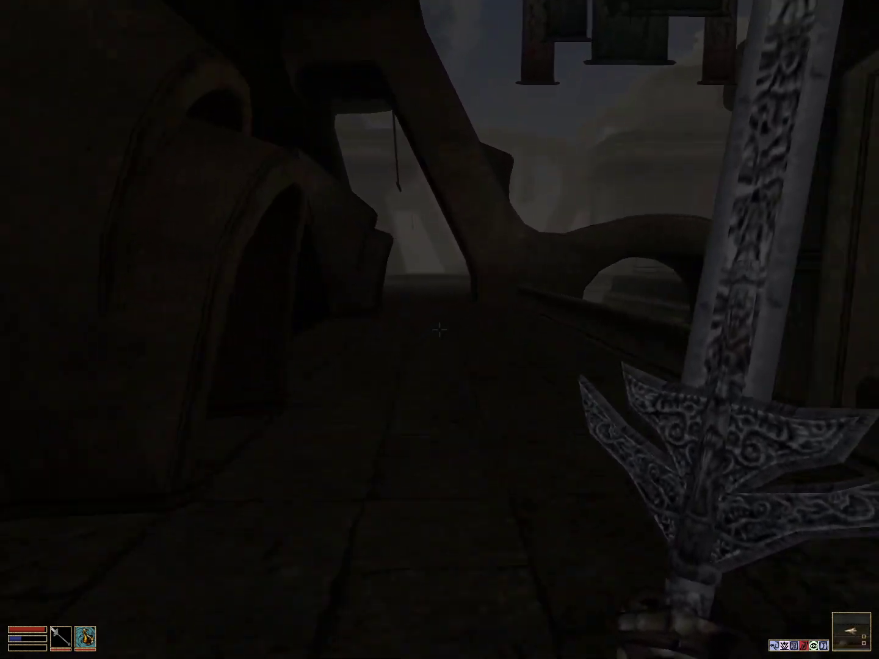
pyautogui.press('w')
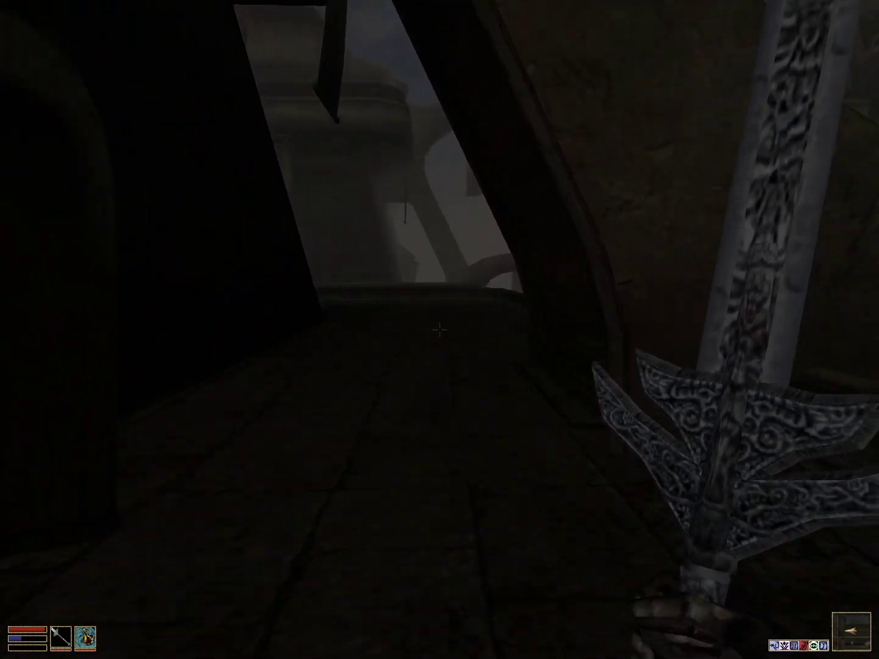
# Step: Pan the map to nearby corridors, then cross the bridge and stairs into the Arena district
pyautogui.rightClick(439, 331)
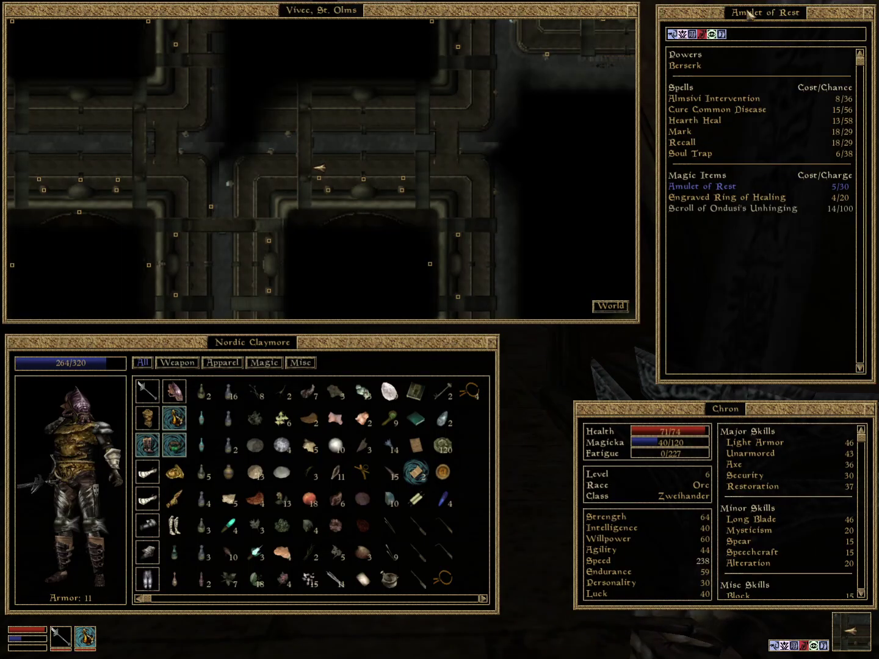
pyautogui.moveTo(473, 195); pyautogui.dragTo(654, 225)
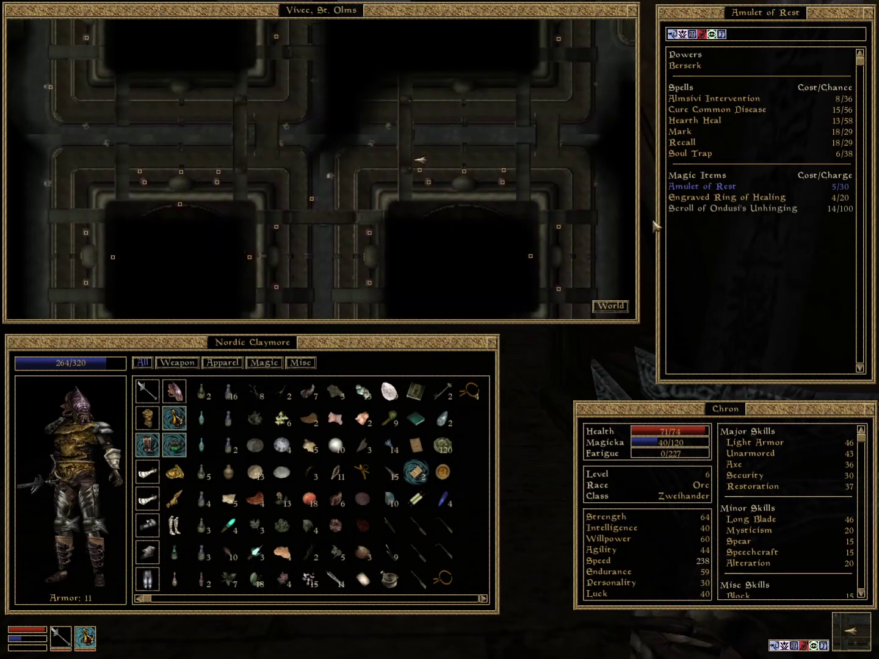
pyautogui.rightClick(585, 209)
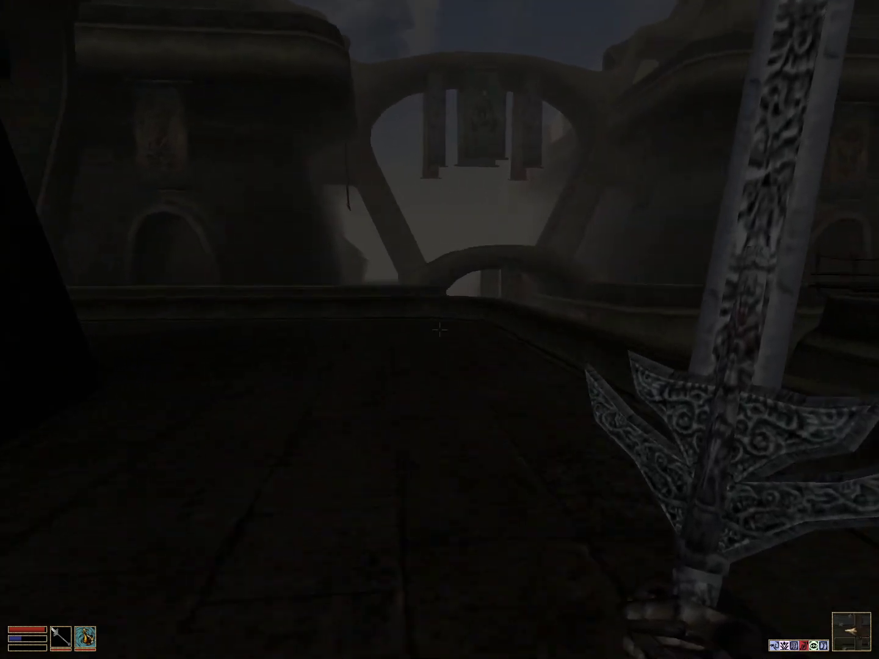
pyautogui.press('w')
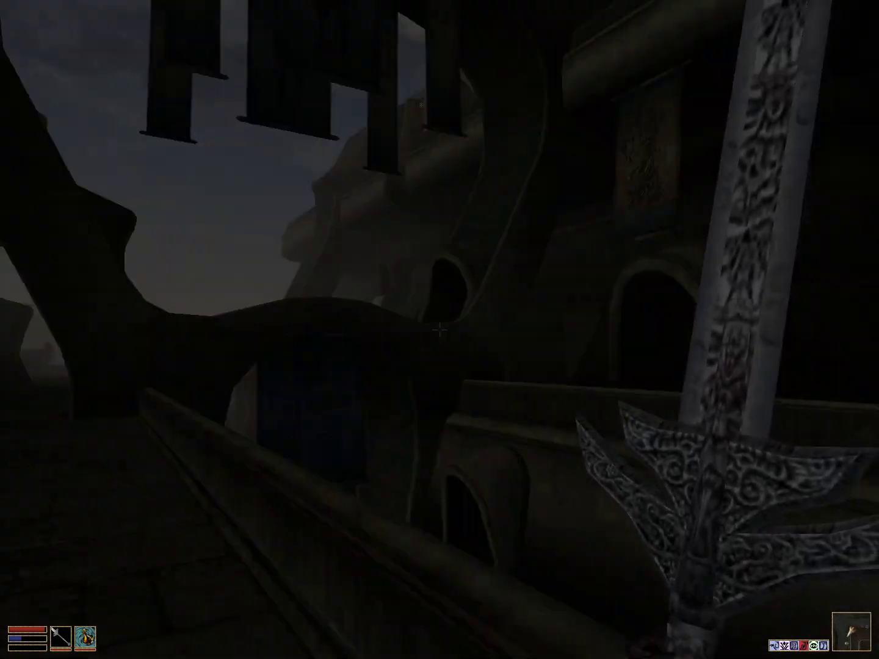
pyautogui.press('w')
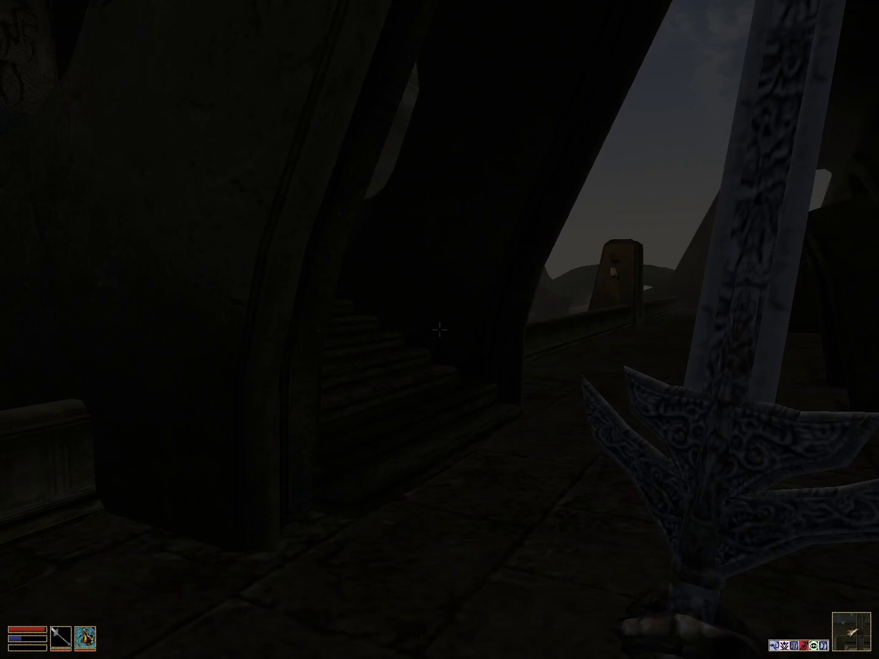
pyautogui.press('w')
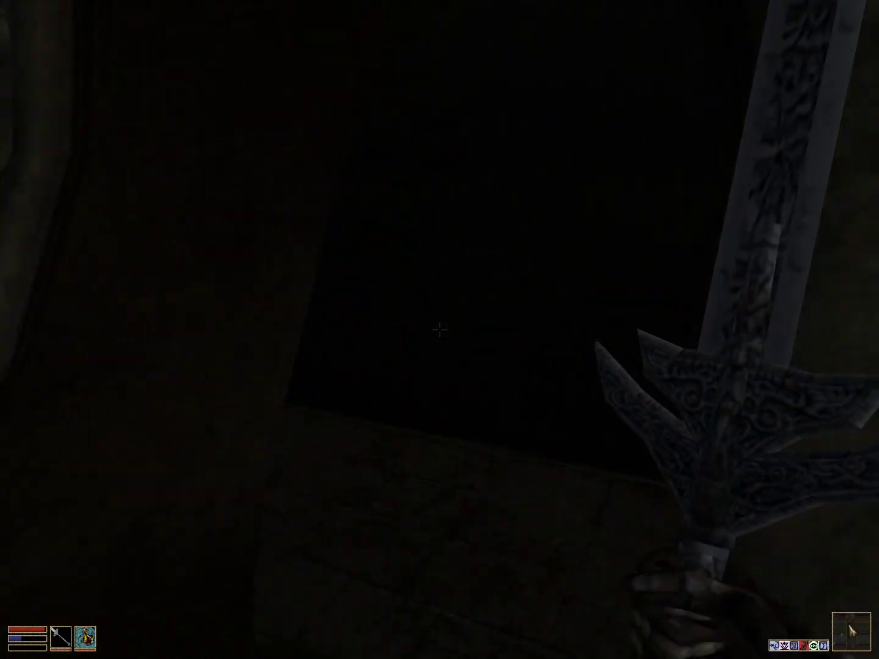
pyautogui.press('w')
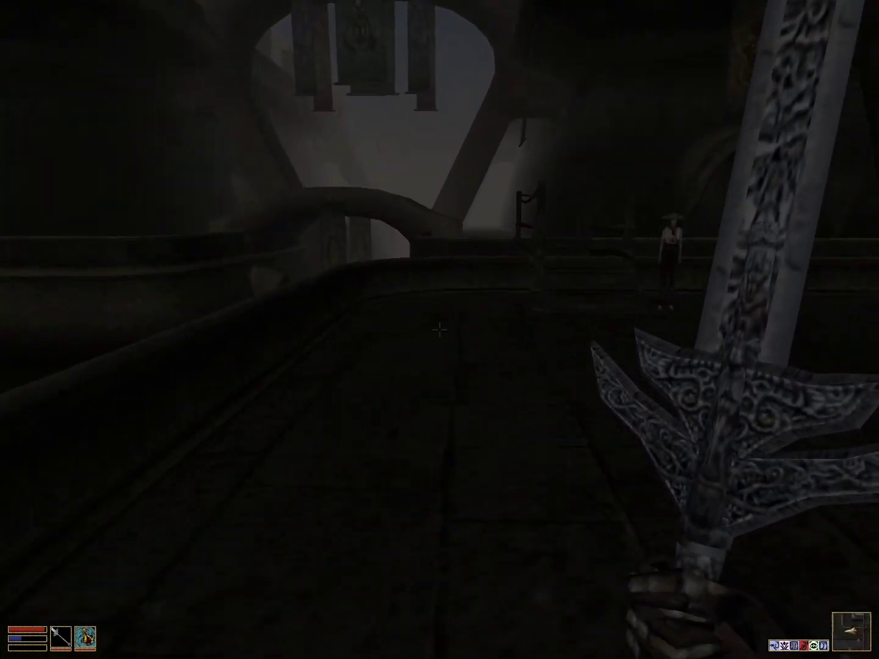
pyautogui.press('w')
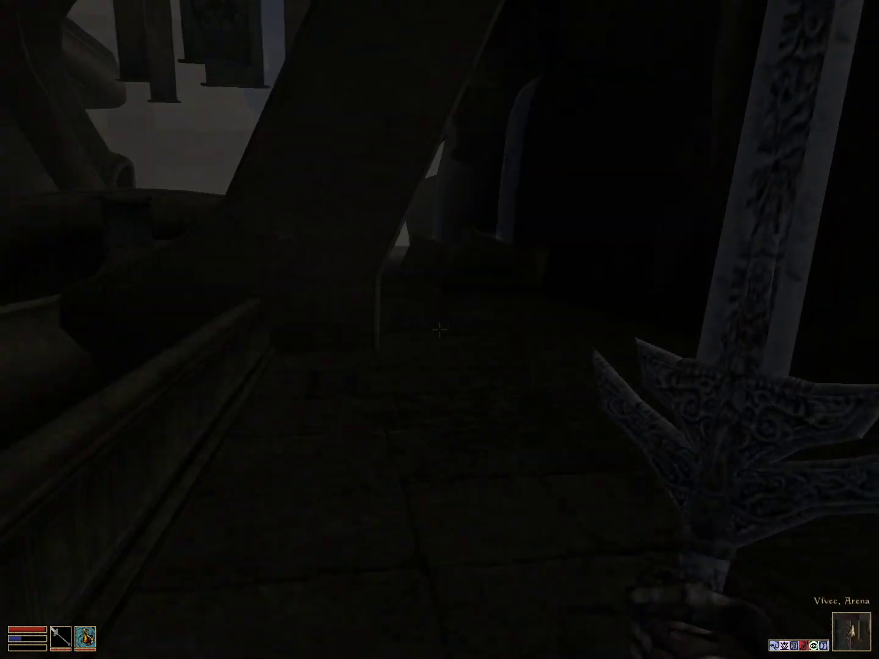
pyautogui.rightClick(439, 331)
# Step: Walk along the Arena district walkway past the pillars, checking its local map
pyautogui.rightClick(655, 214)
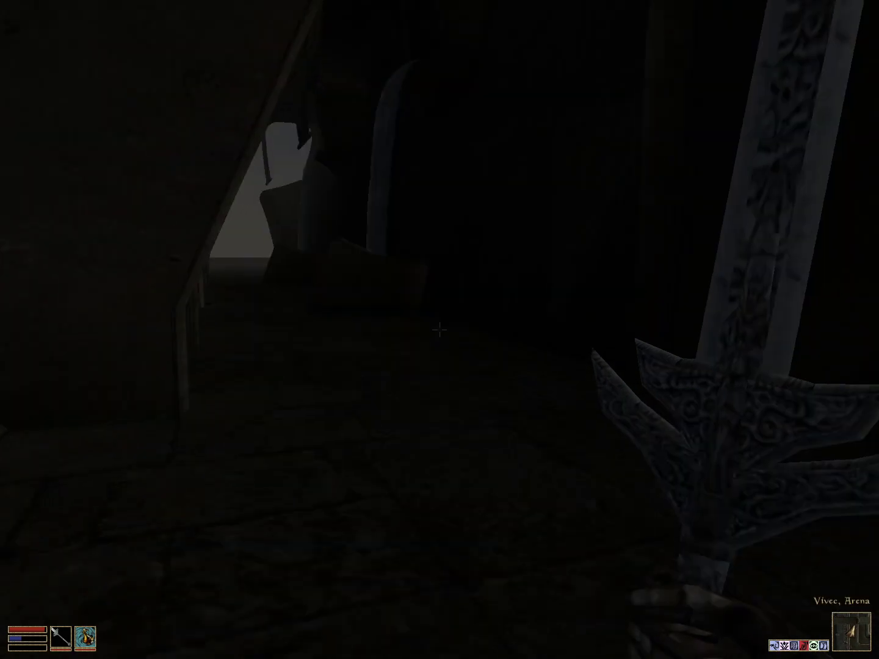
pyautogui.press('w')
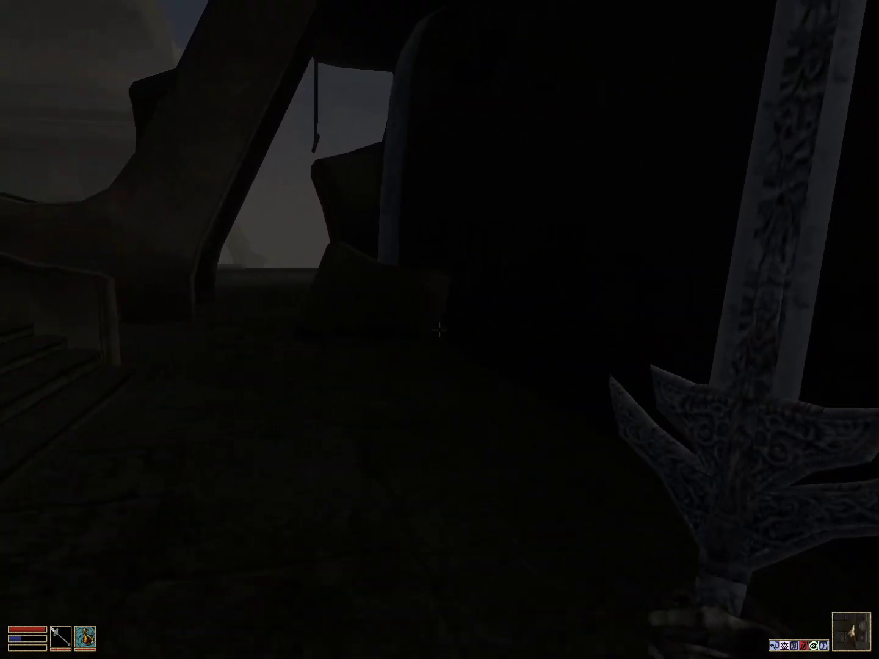
pyautogui.press('w')
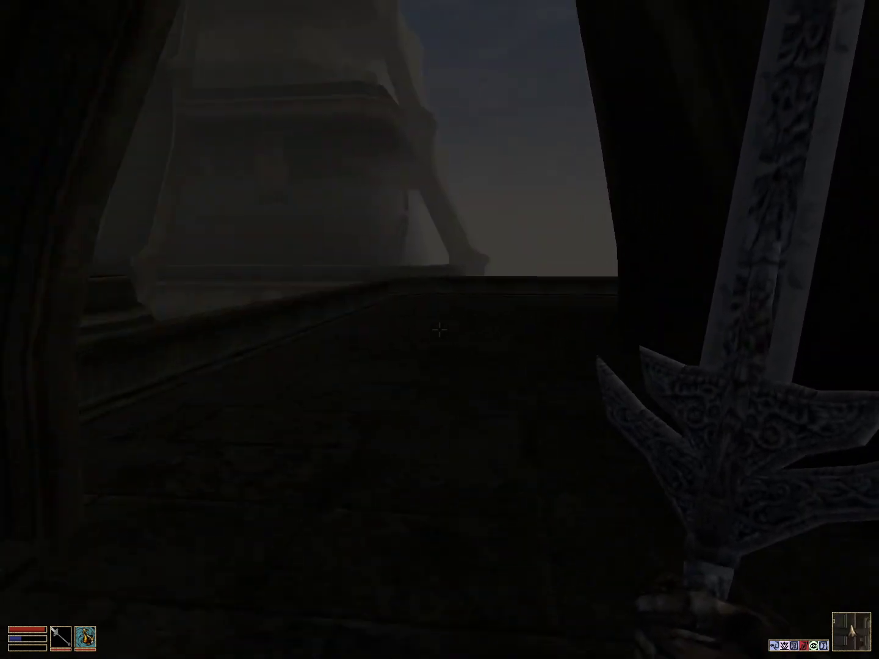
pyautogui.rightClick(439, 330)
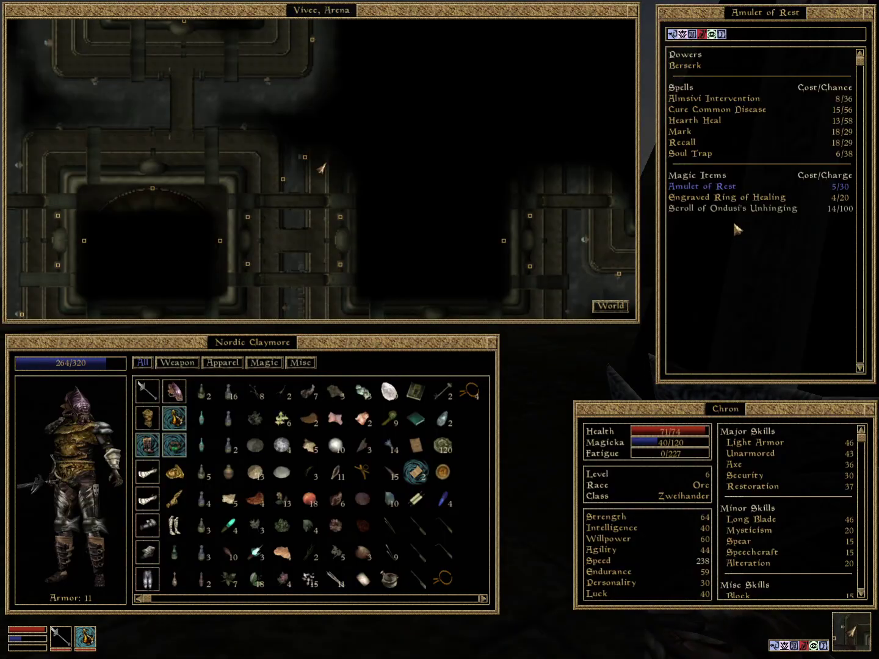
pyautogui.rightClick(733, 219)
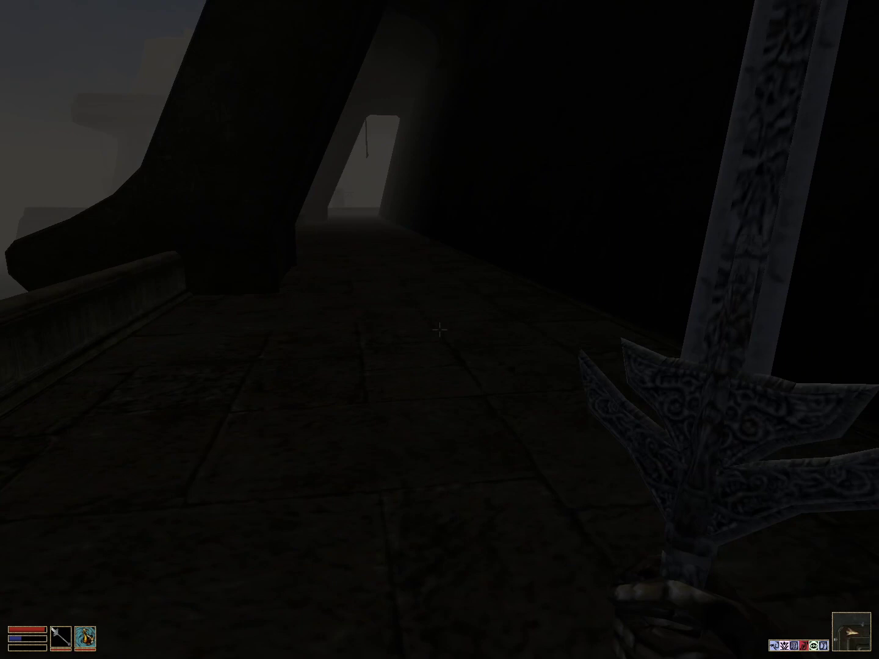
pyautogui.press('w')
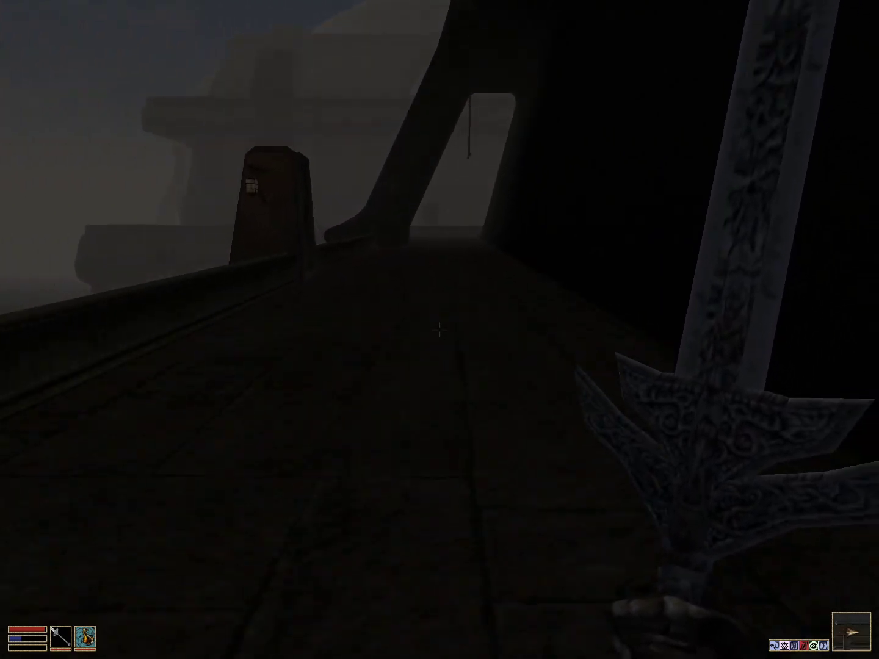
pyautogui.press('w')
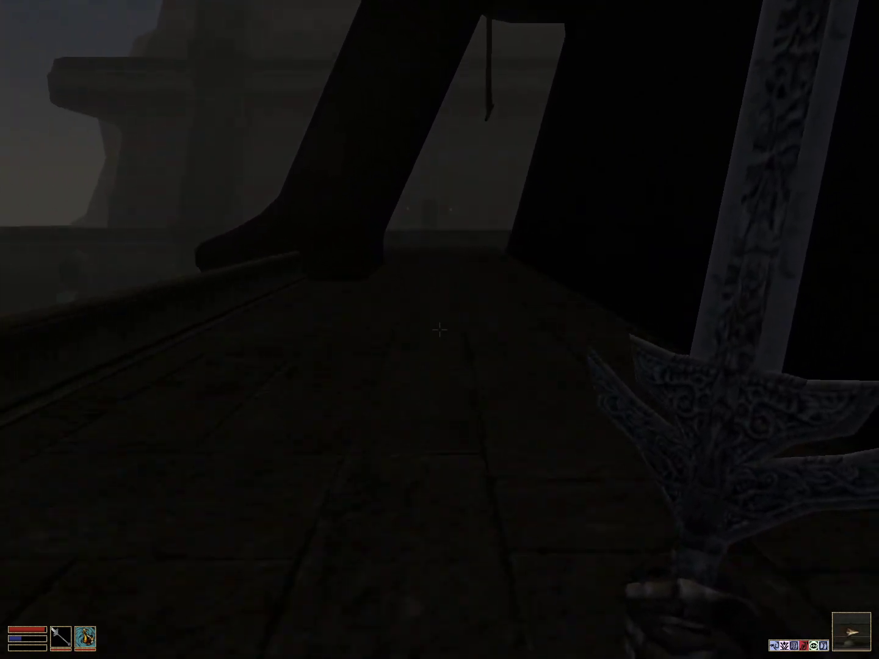
pyautogui.press('w')
pyautogui.press('w')
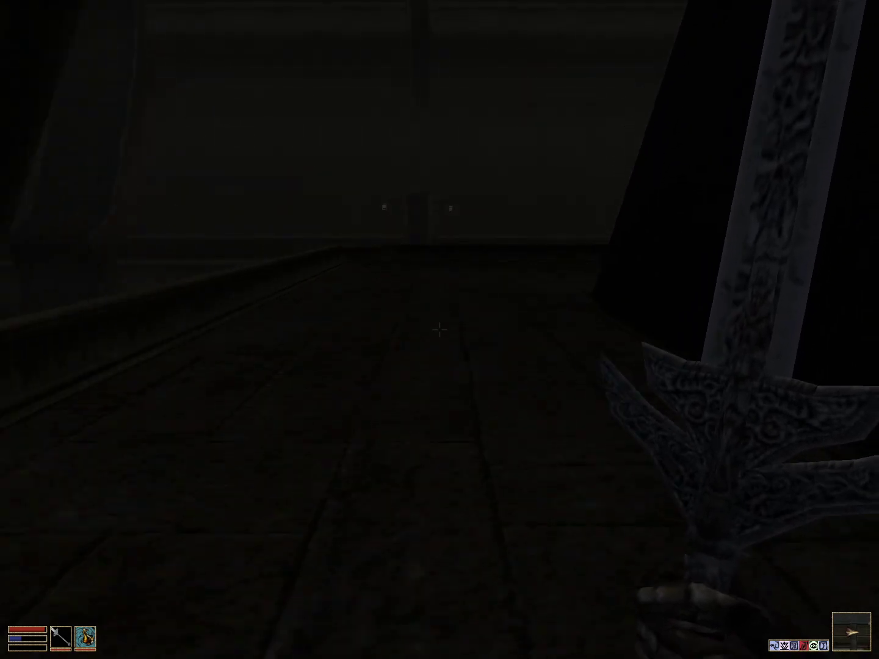
pyautogui.press('w')
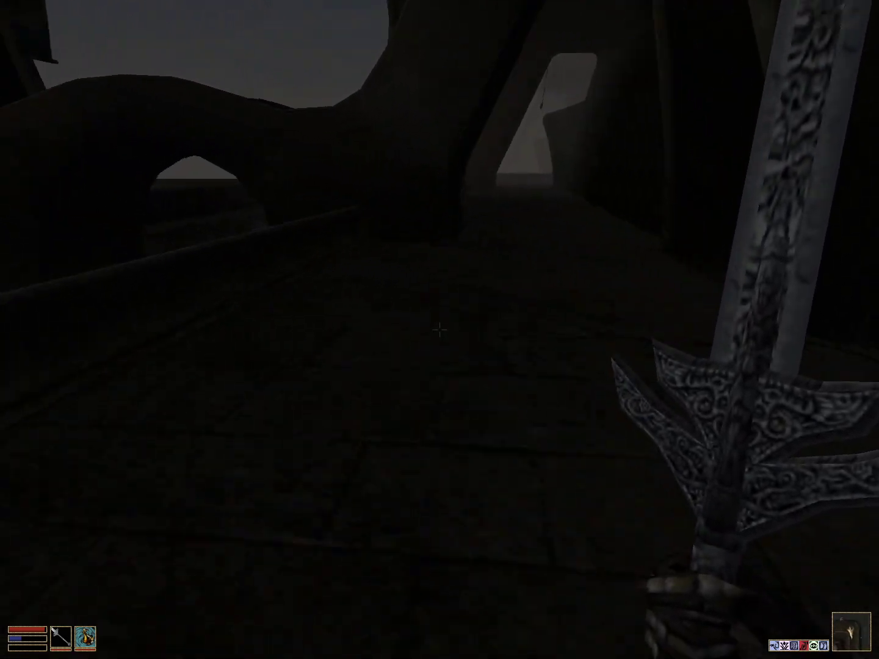
# Step: Recheck the map and cross the bridge past the lantern pillar
pyautogui.rightClick(439, 332)
pyautogui.rightClick(440, 331)
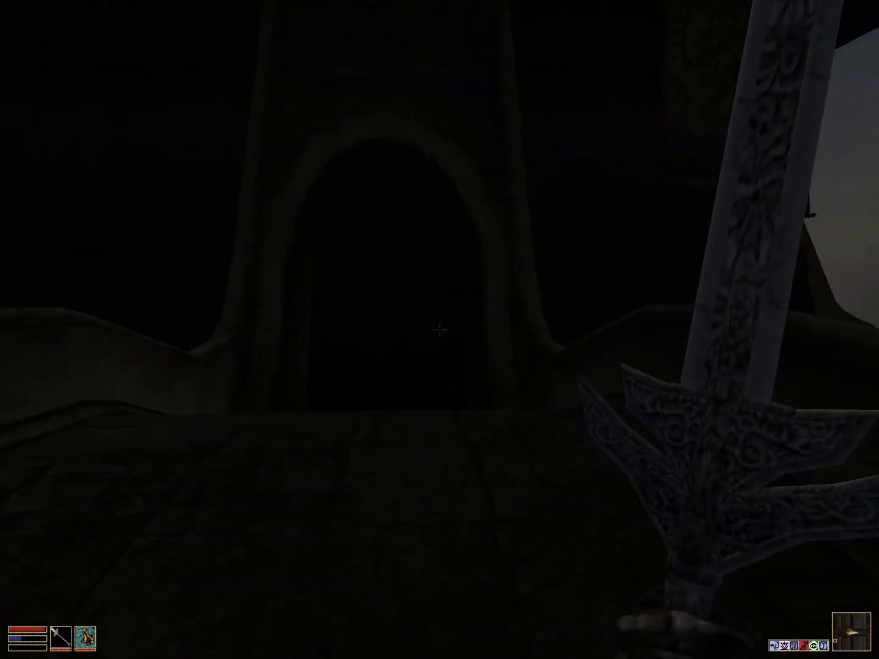
pyautogui.press('w')
pyautogui.press('w')
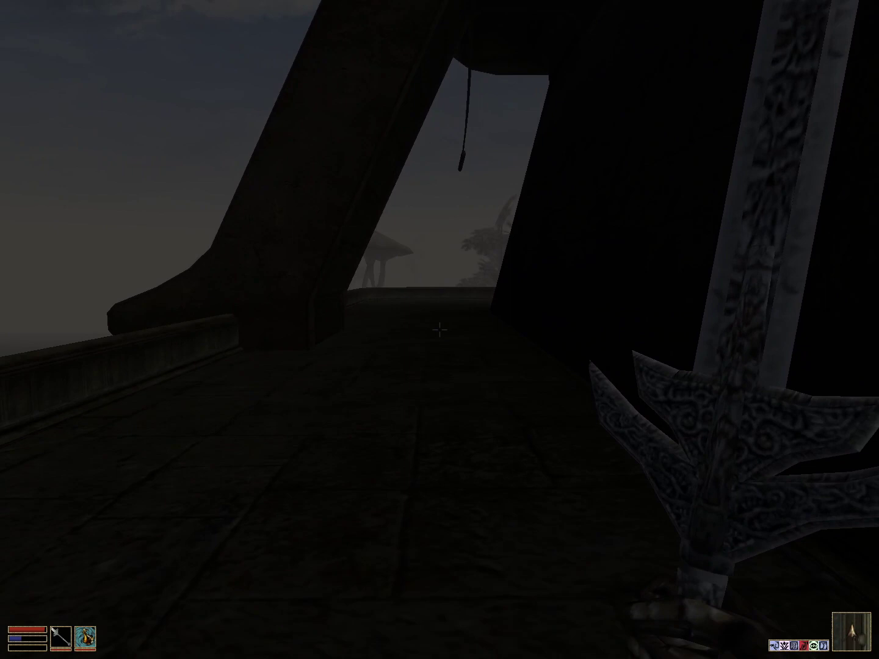
pyautogui.press('w')
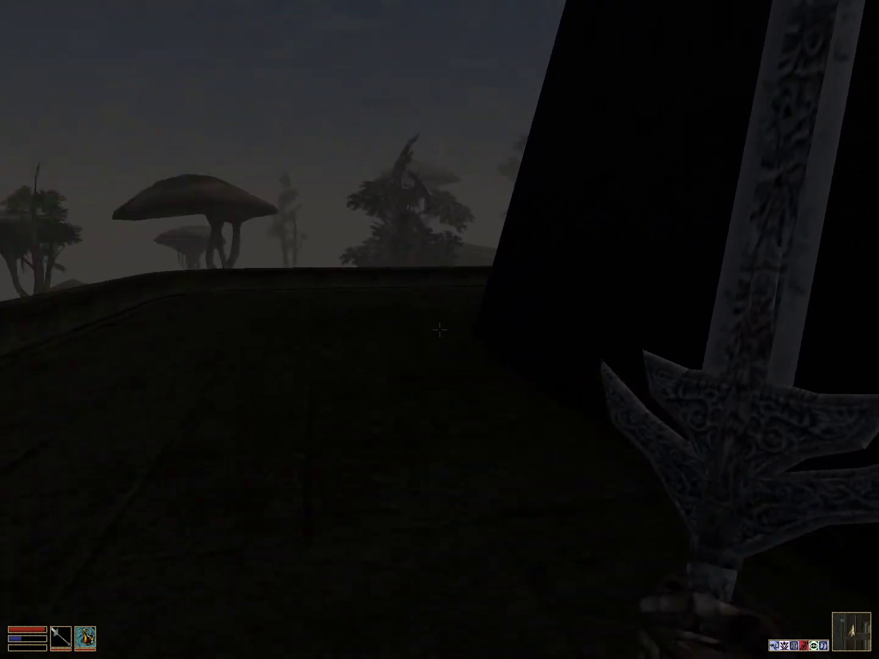
pyautogui.press('w')
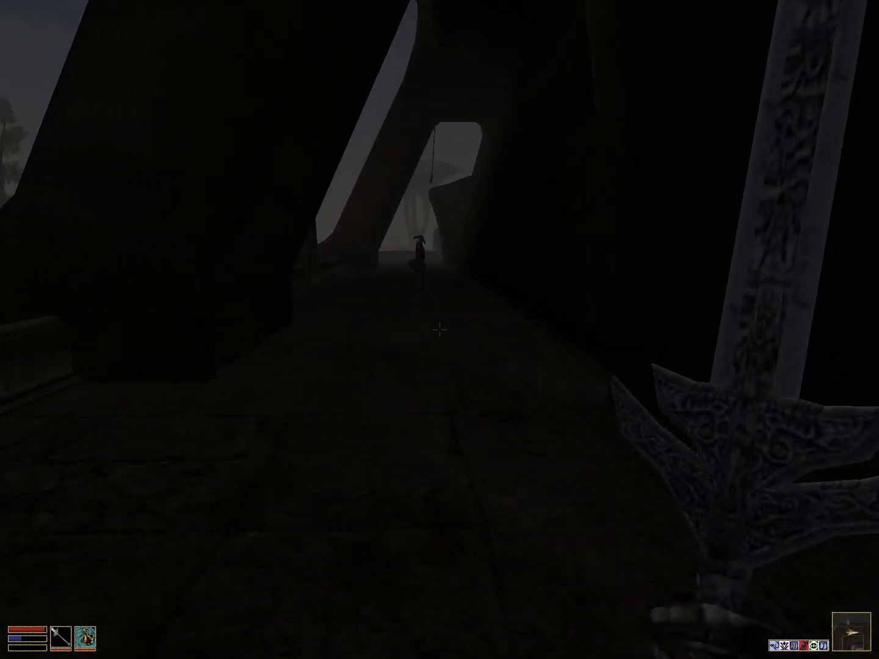
pyautogui.press('w')
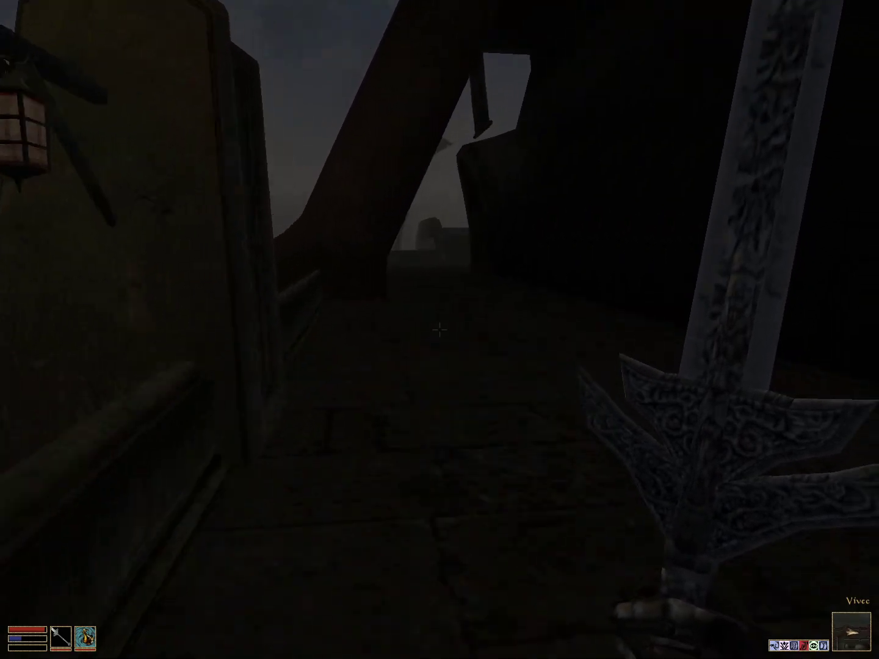
pyautogui.press('w')
# Step: Check position twice more, then step off the bridge among the trees toward the mudcrab
pyautogui.rightClick(439, 331)
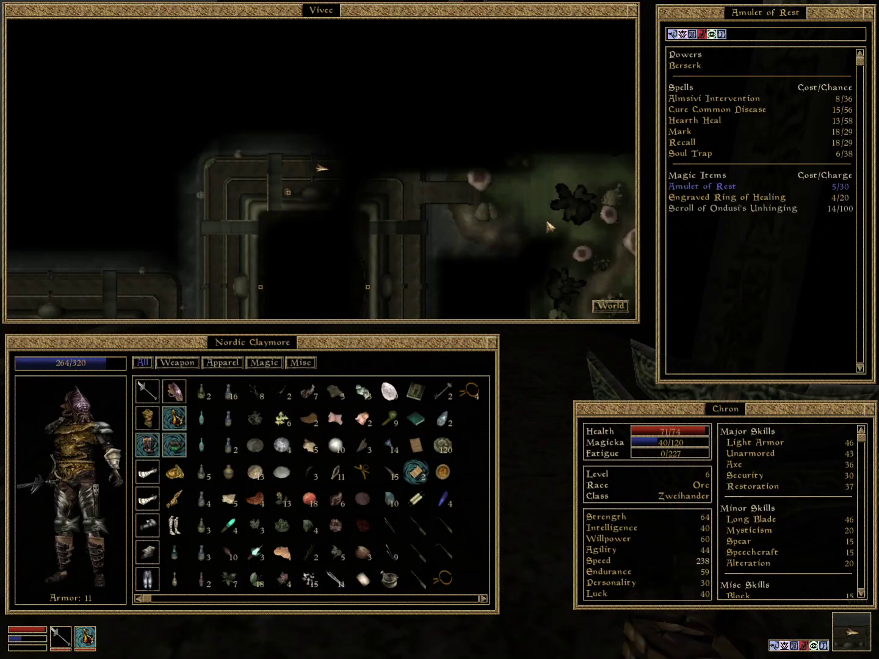
pyautogui.rightClick(549, 227)
pyautogui.press('w')
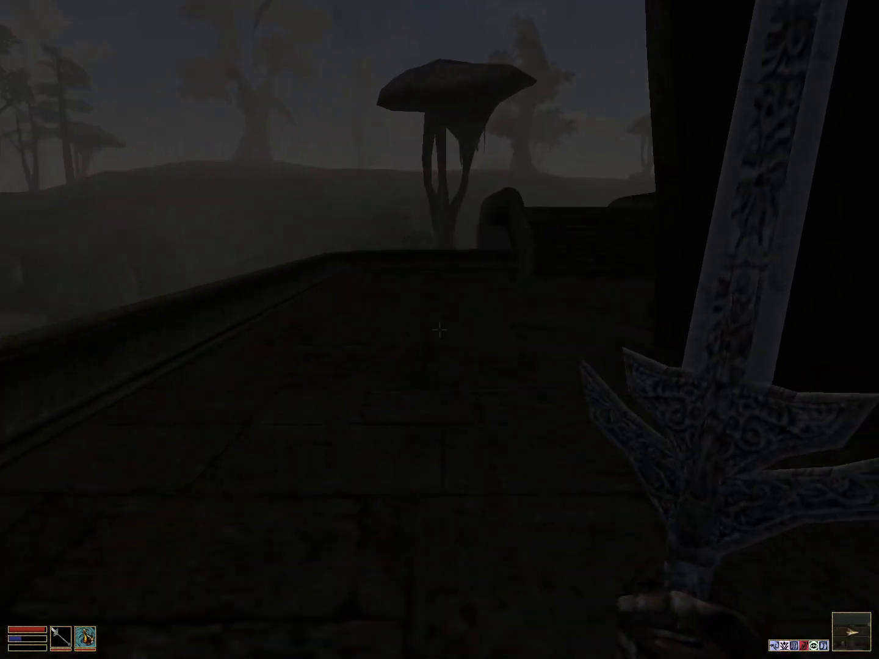
pyautogui.press('w')
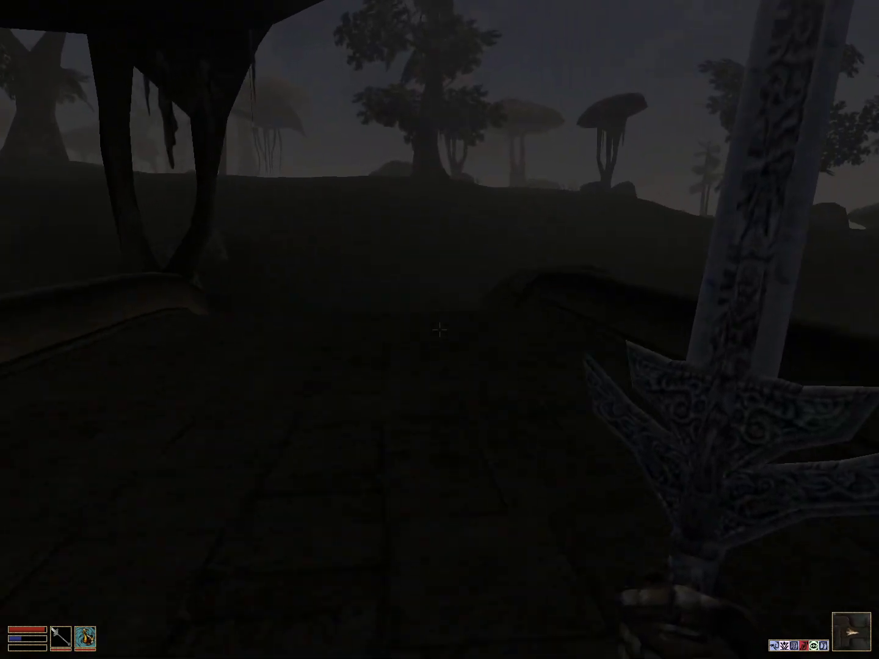
pyautogui.rightClick(439, 331)
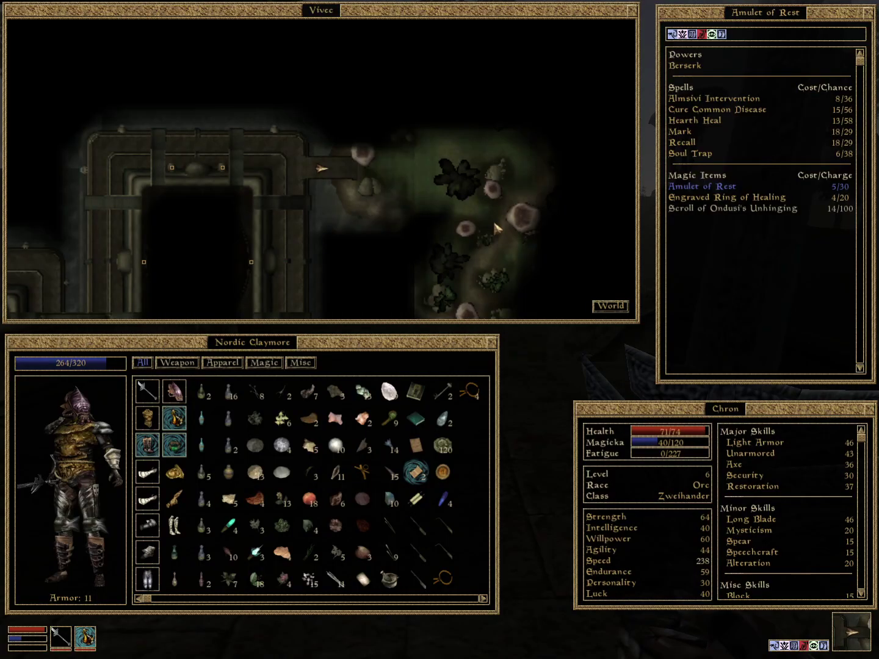
pyautogui.rightClick(495, 229)
pyautogui.press('w')
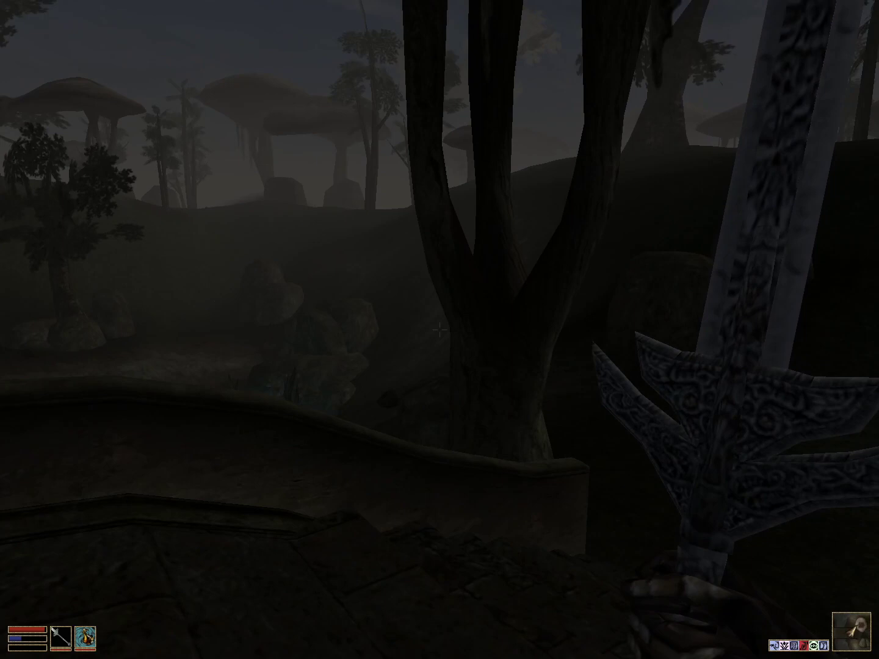
pyautogui.press('w')
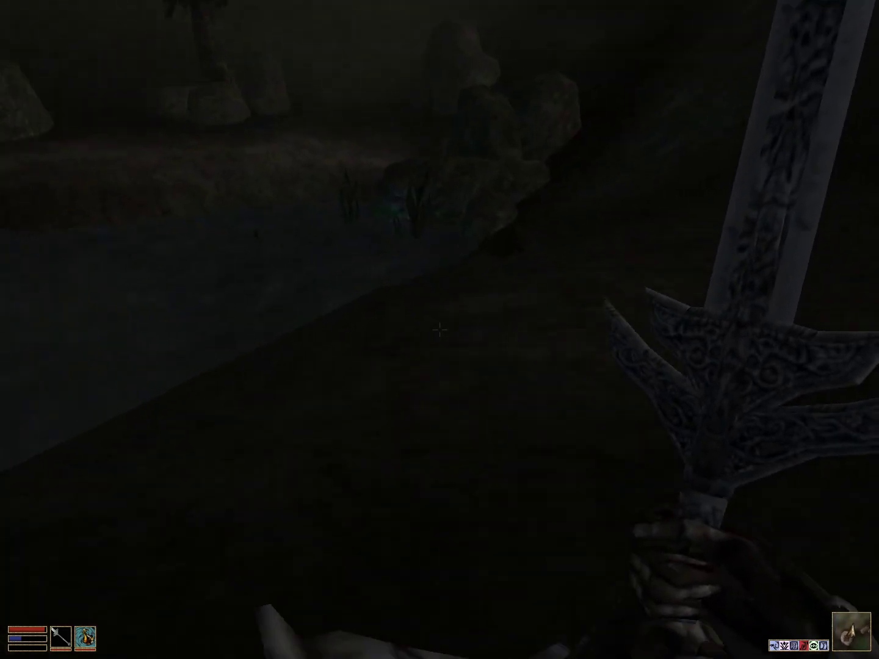
# Step: Finish the mudcrab with the claymore, search its corpse and take all its loot
pyautogui.click(439, 331)
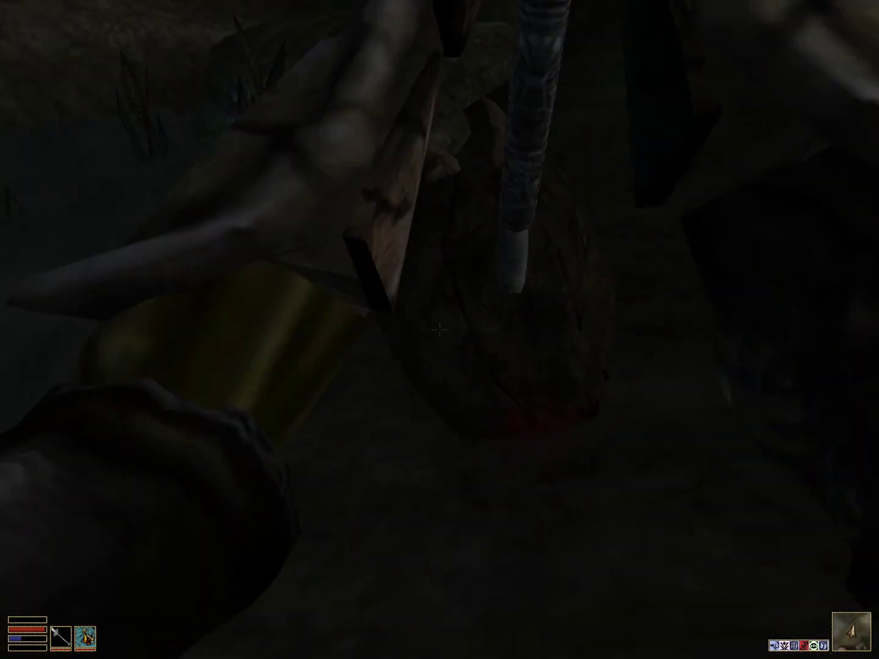
pyautogui.press('space')
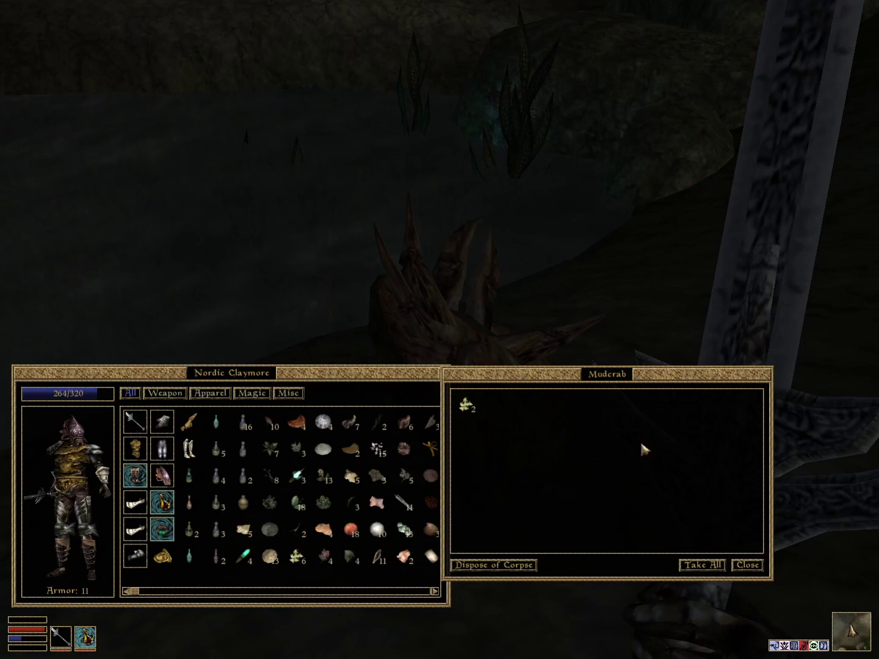
pyautogui.click(707, 565)
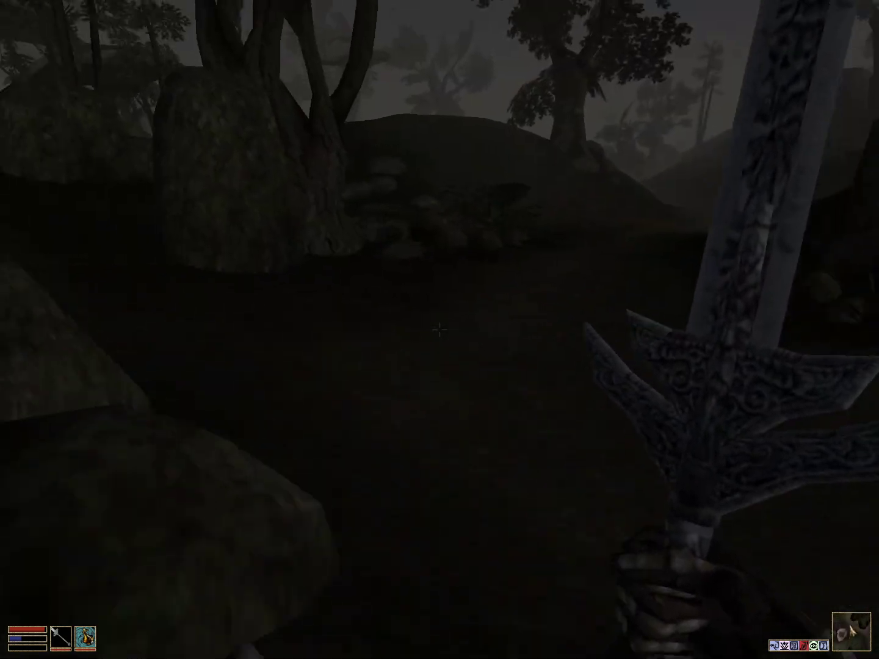
# Step: Check the local map, then harvest the first comberry bush by the road
pyautogui.rightClick(440, 331)
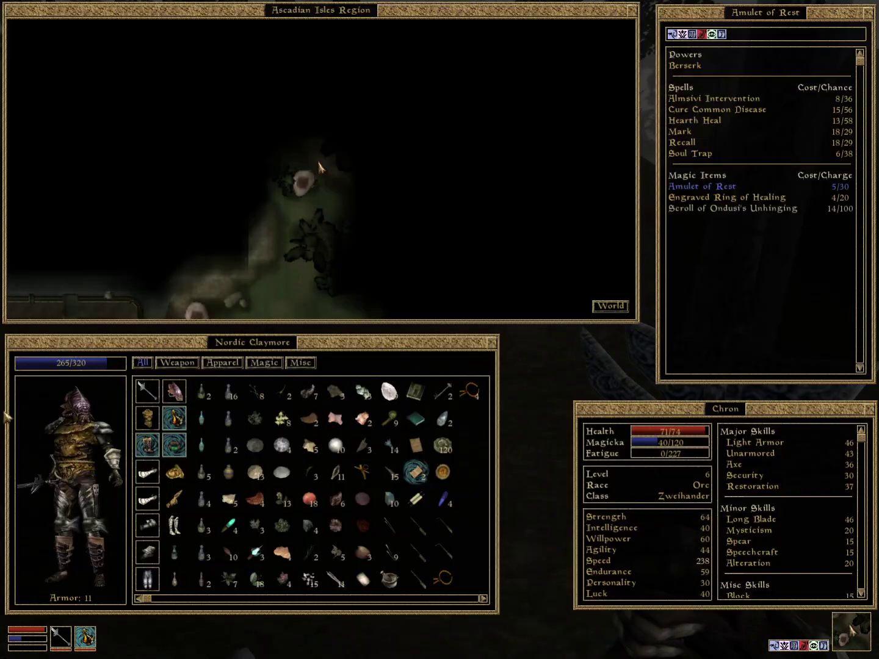
pyautogui.rightClick(319, 167)
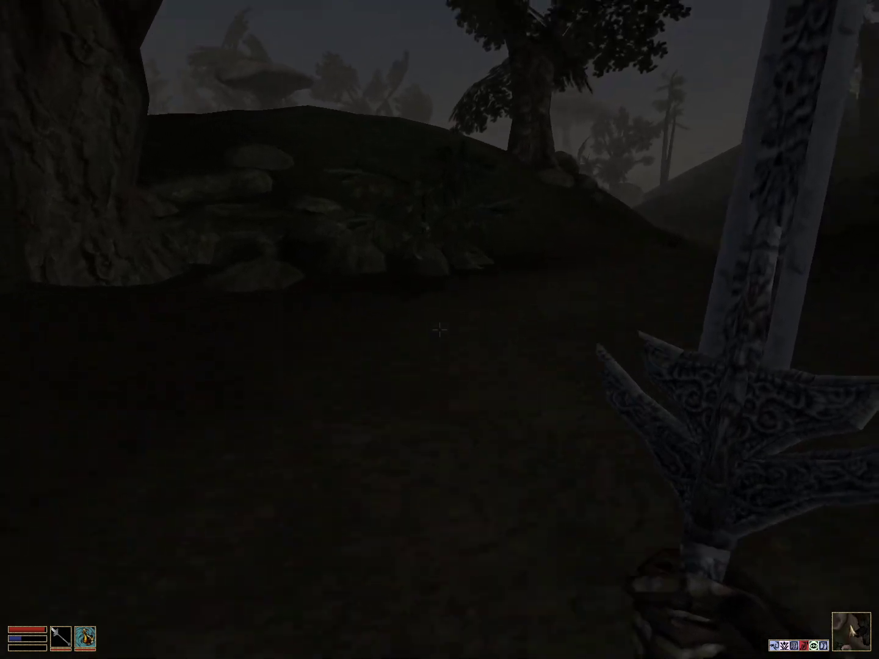
pyautogui.press('space')
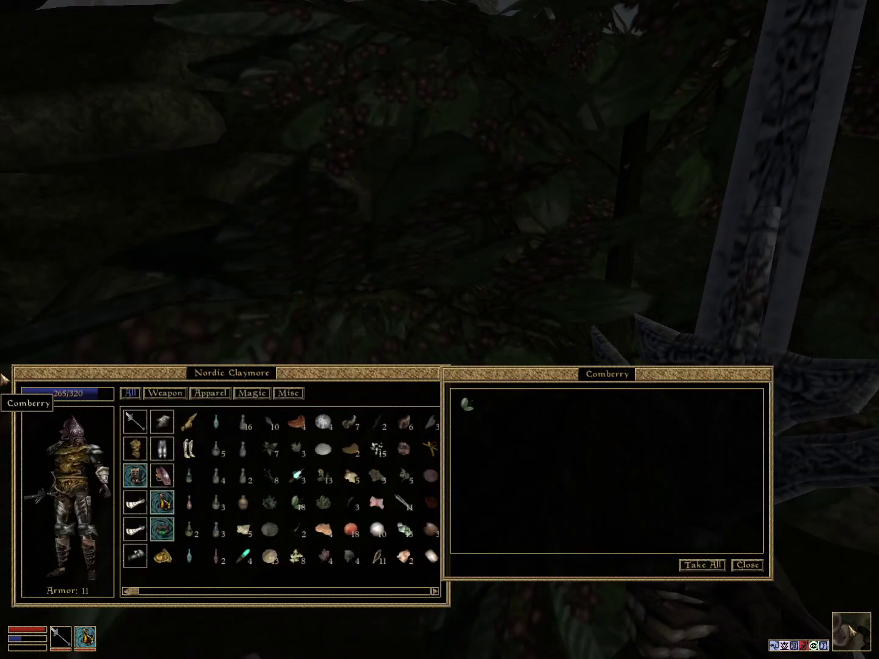
pyautogui.click(692, 564)
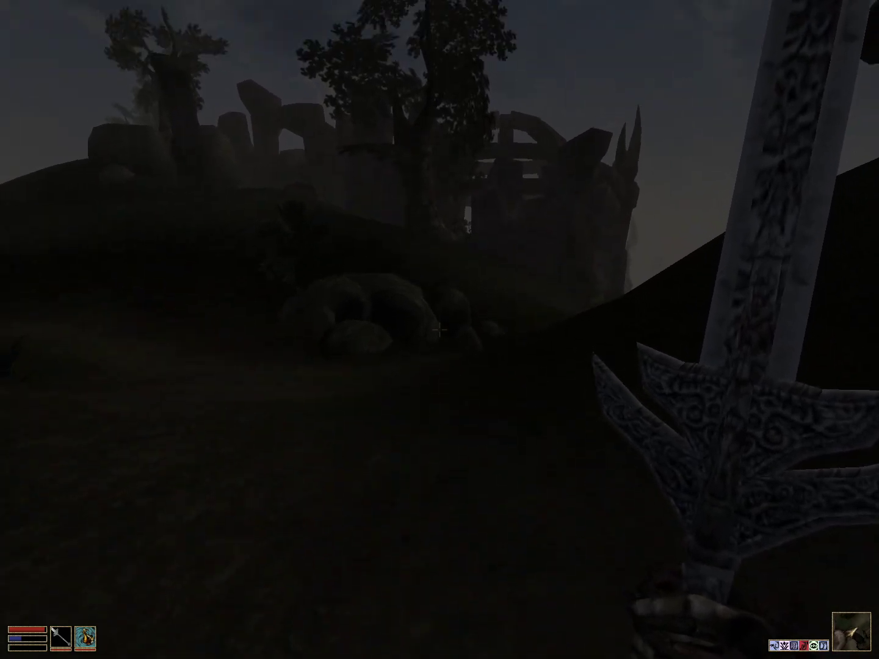
# Step: Check position on the map, then harvest two corkbulb plants
pyautogui.rightClick(439, 331)
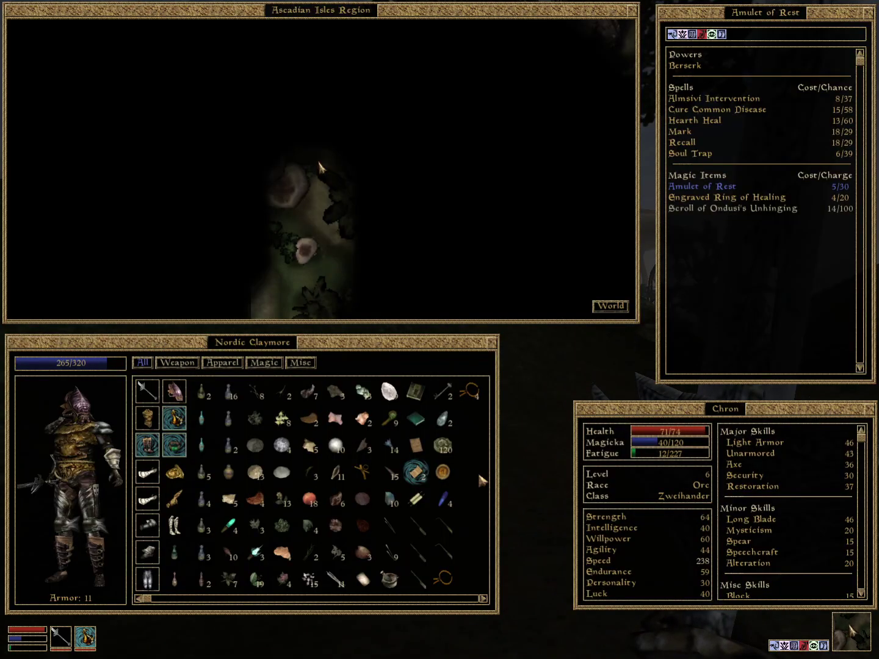
pyautogui.rightClick(483, 480)
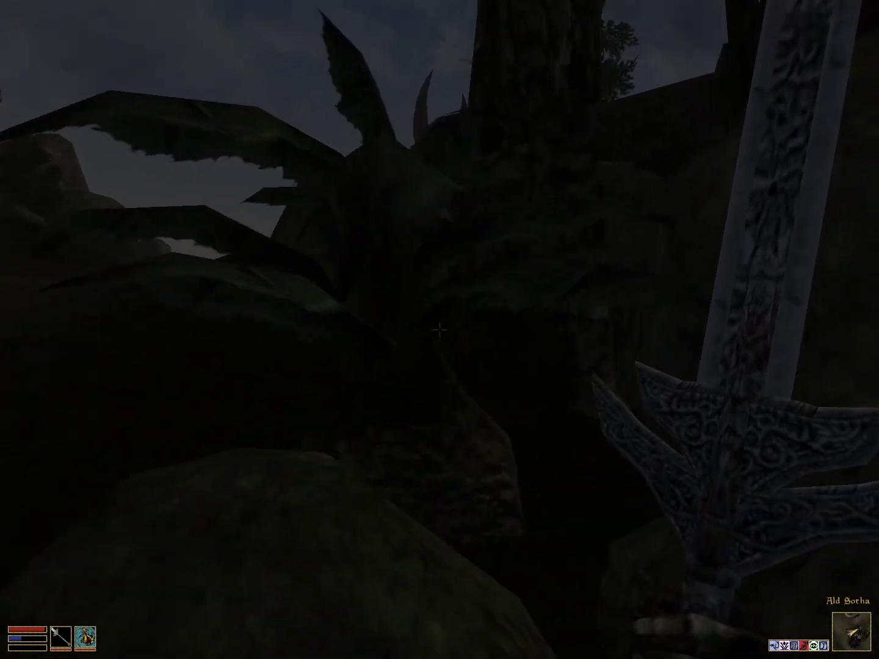
pyautogui.press('space')
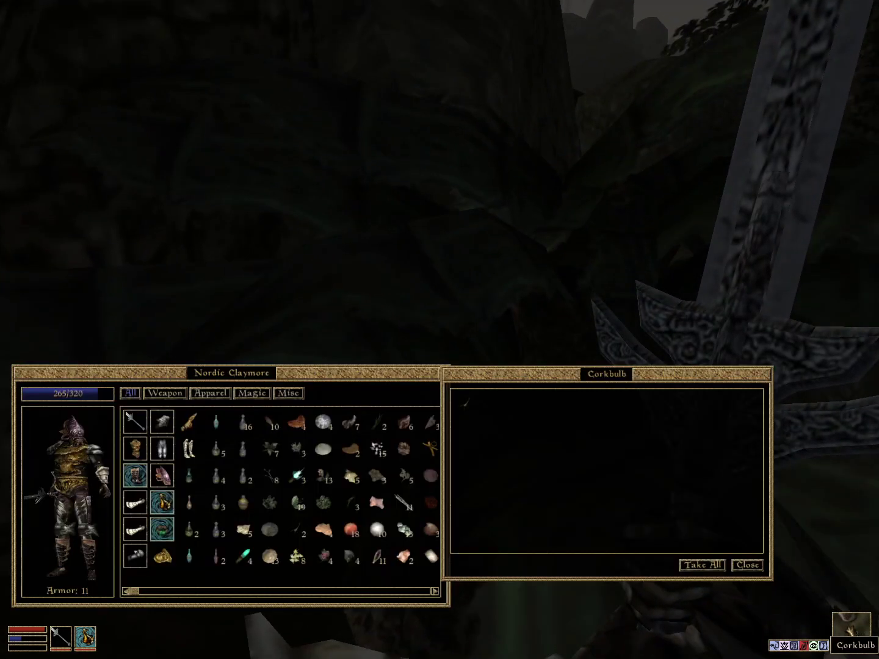
pyautogui.click(701, 564)
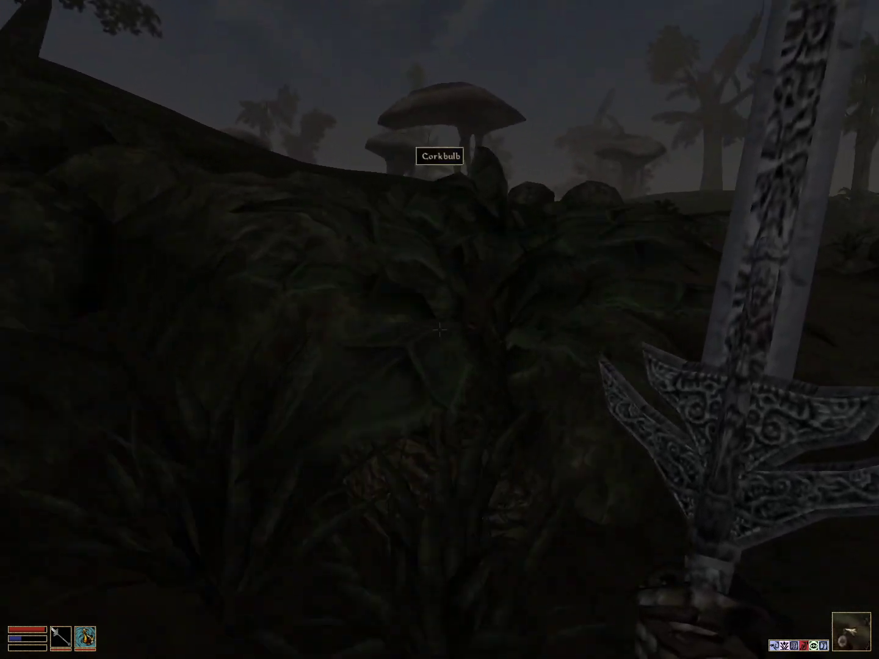
pyautogui.press('space')
pyautogui.click(700, 564)
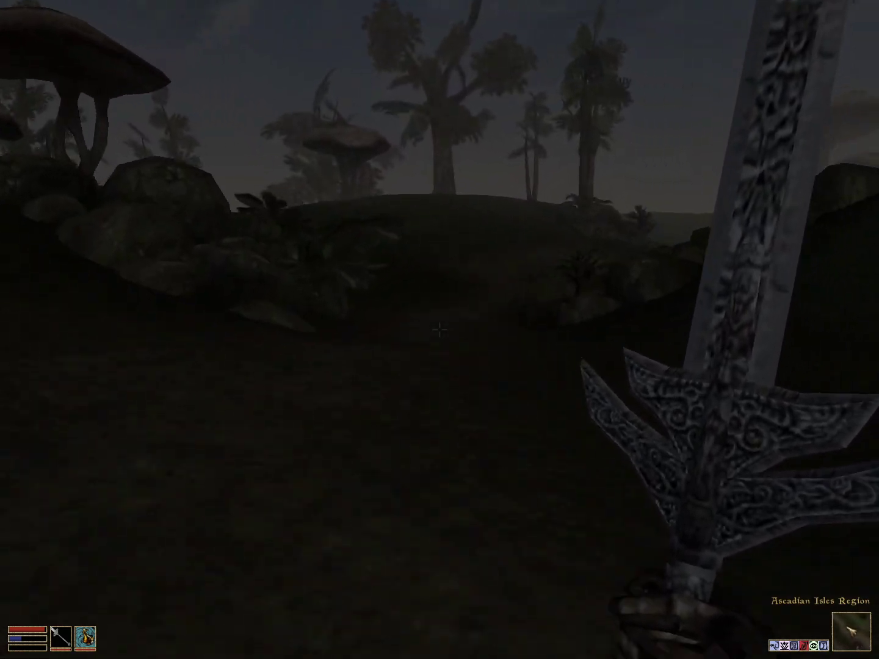
# Step: Harvest another comberry bush and another corkbulb plant
pyautogui.press('space')
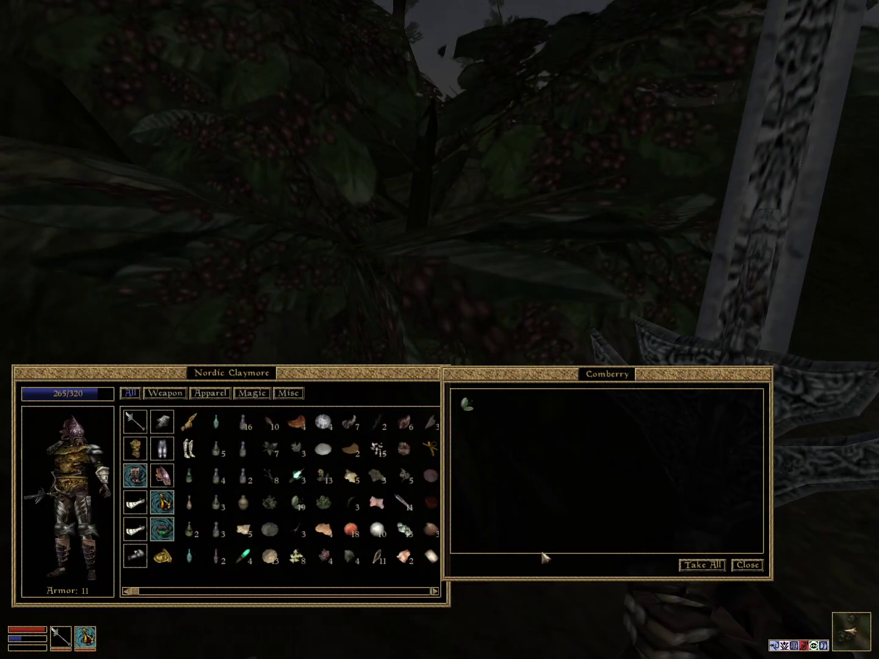
pyautogui.click(701, 564)
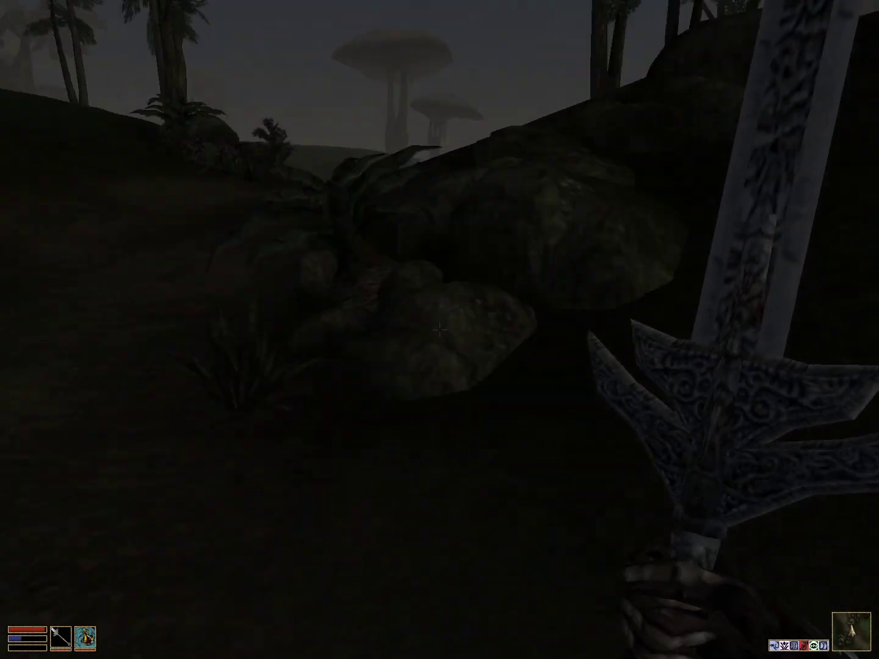
pyautogui.press('space')
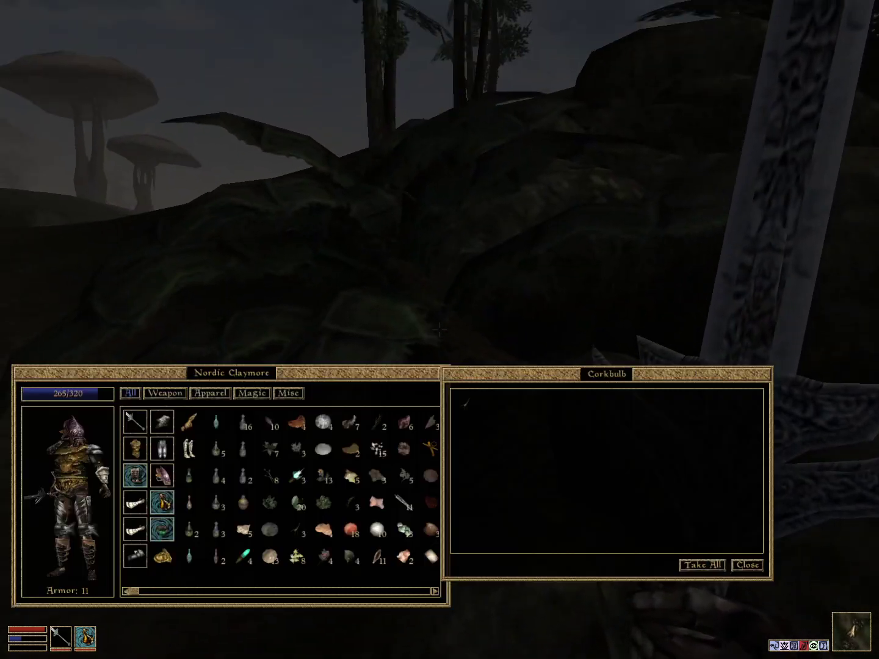
pyautogui.click(701, 564)
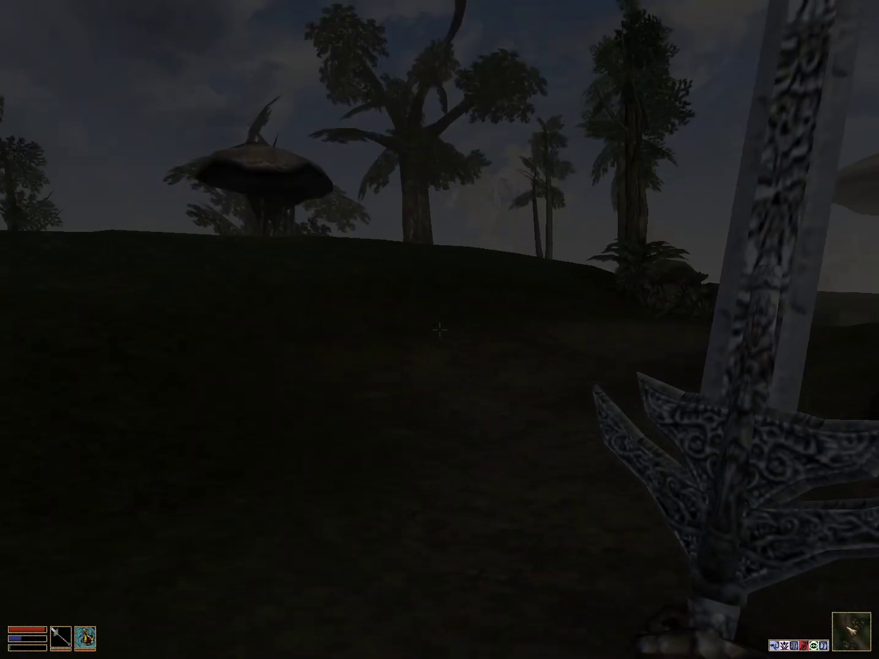
# Step: Walk the road down to the torchlit storeroom, checking the map several times
pyautogui.press('w')
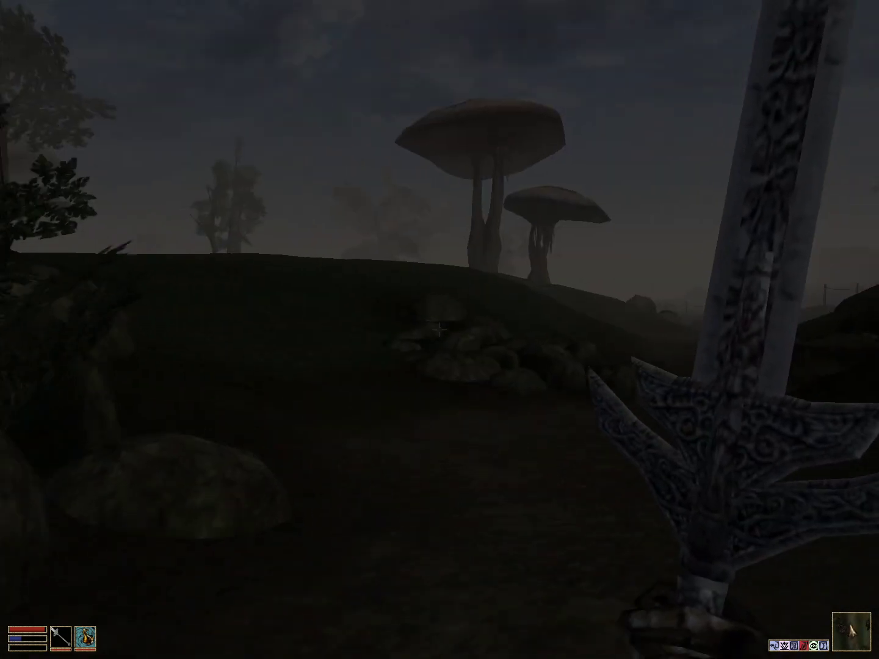
pyautogui.rightClick(439, 329)
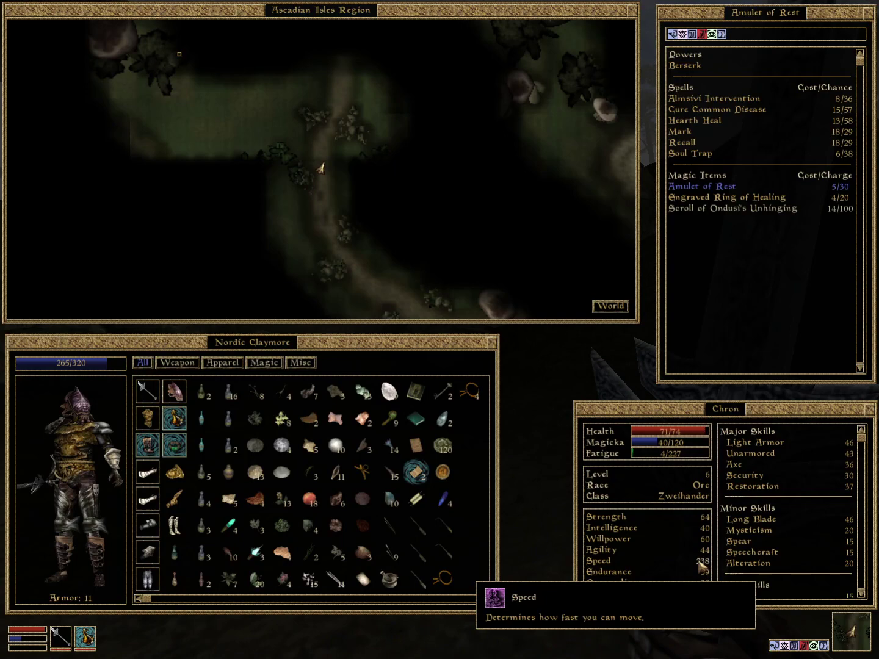
pyautogui.rightClick(702, 564)
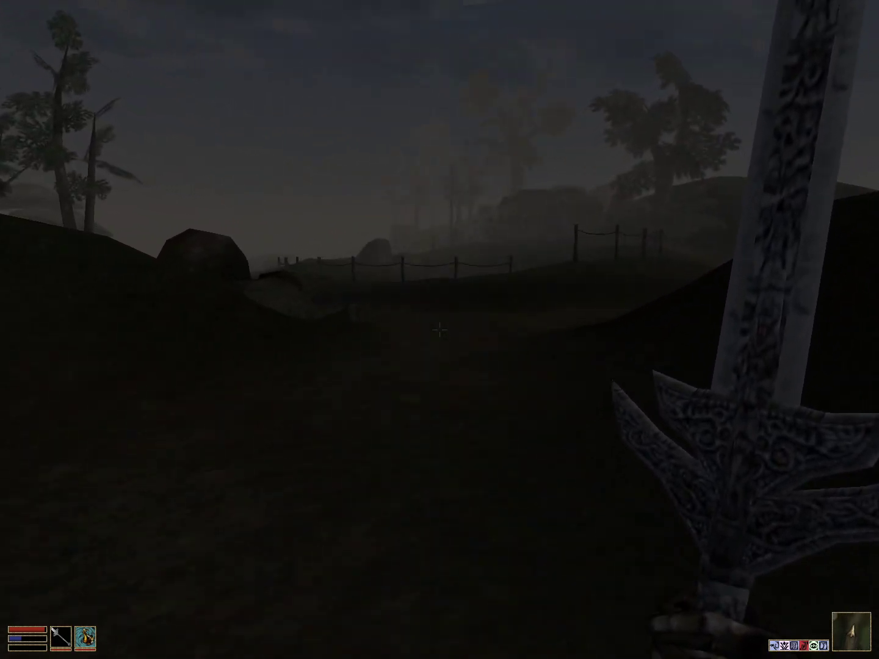
pyautogui.rightClick(440, 329)
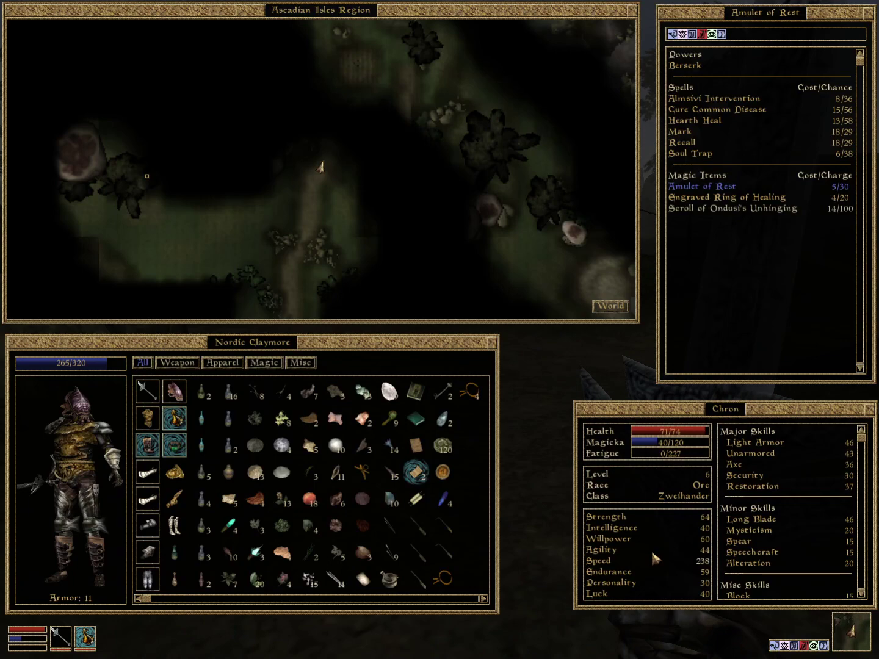
pyautogui.rightClick(651, 548)
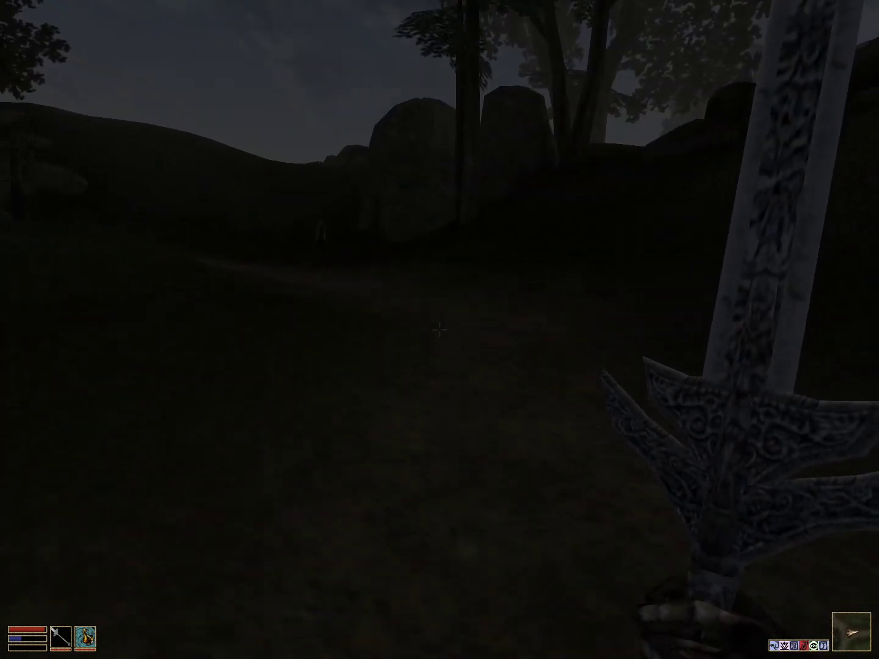
pyautogui.rightClick(440, 329)
pyautogui.rightClick(701, 564)
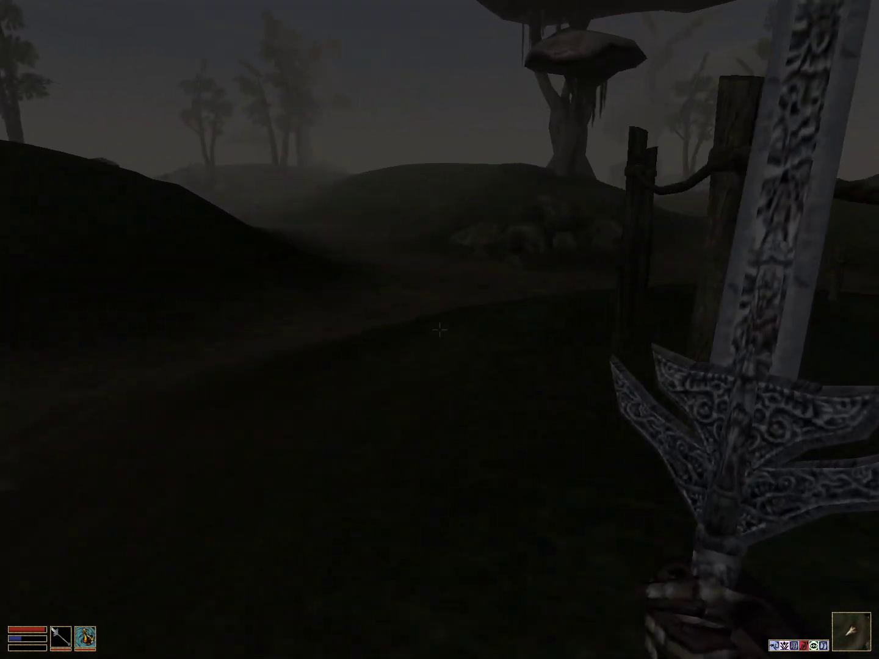
pyautogui.rightClick(439, 330)
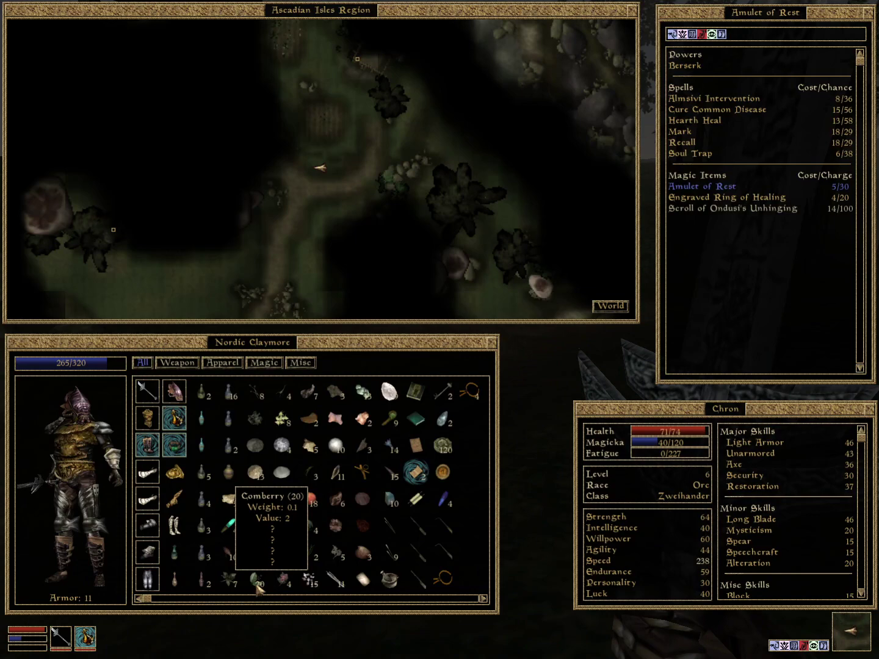
pyautogui.rightClick(260, 587)
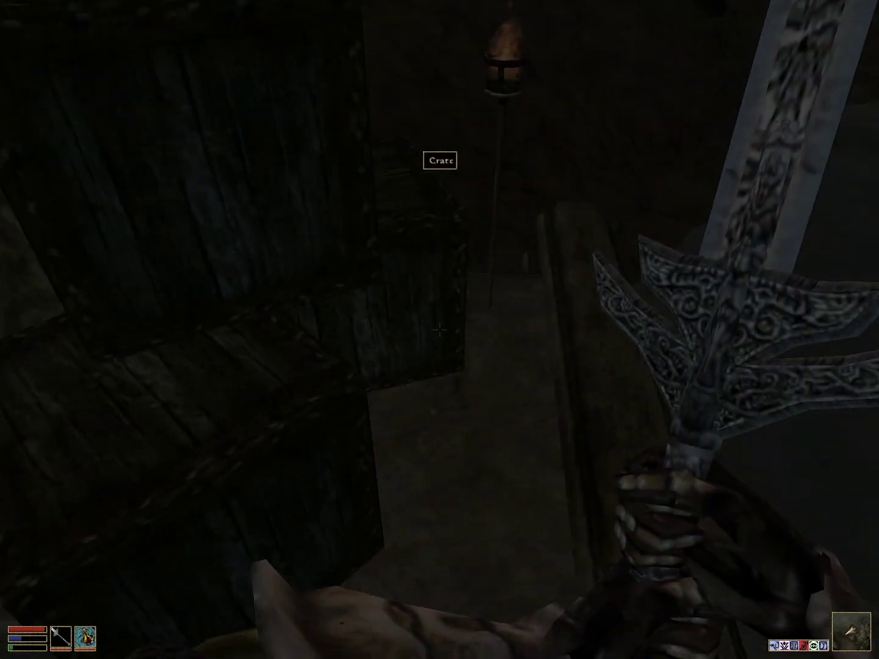
# Step: Search the storeroom crates and the first wooden barrel
pyautogui.press('space')
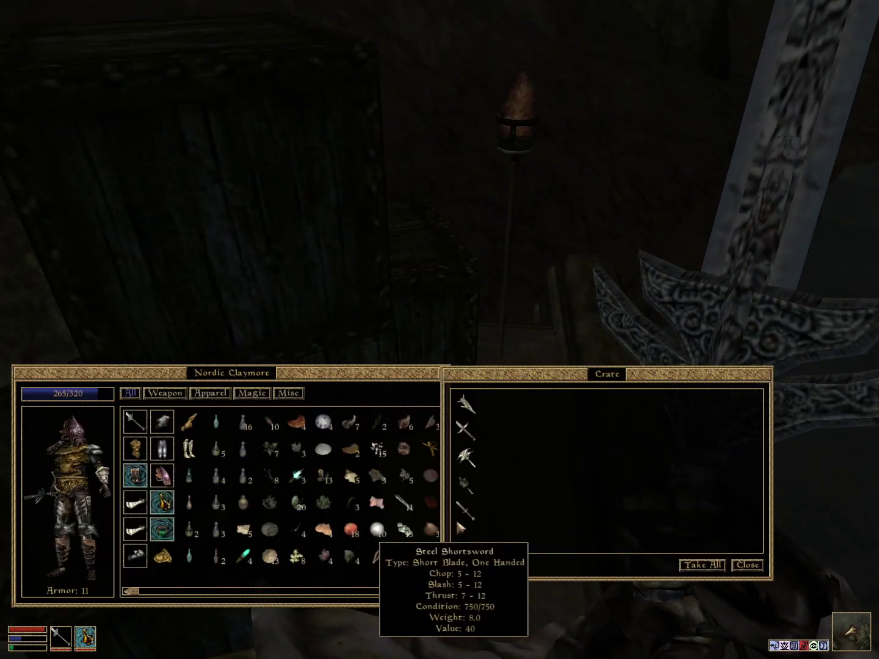
pyautogui.click(747, 565)
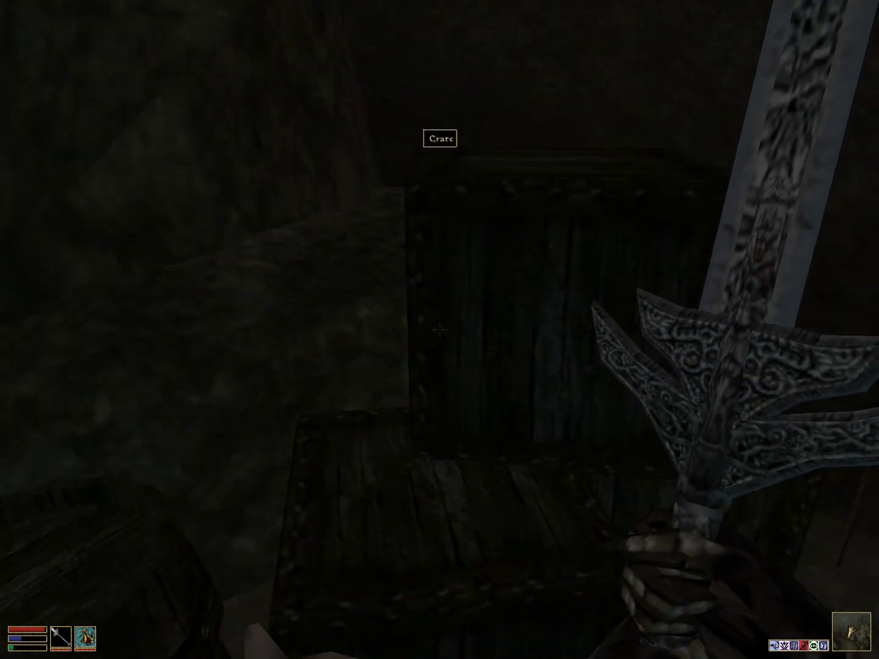
pyautogui.press('space')
pyautogui.press('space')
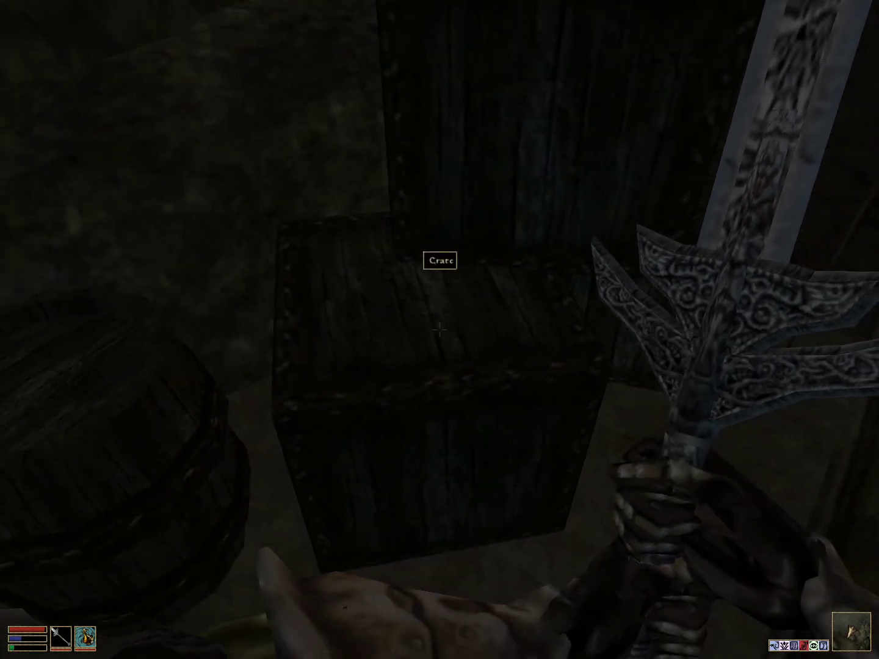
pyautogui.press('space')
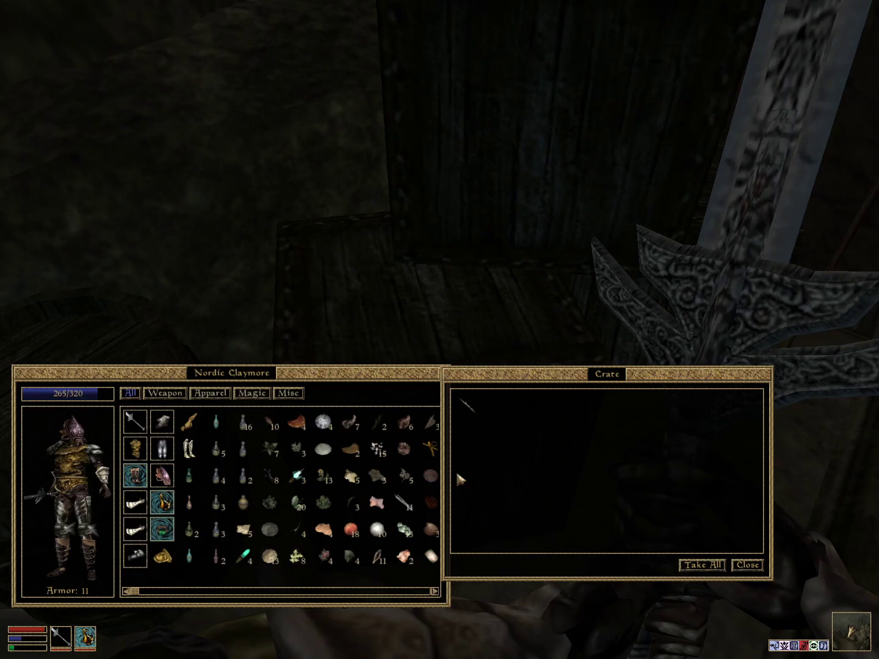
pyautogui.press('space')
pyautogui.press('space')
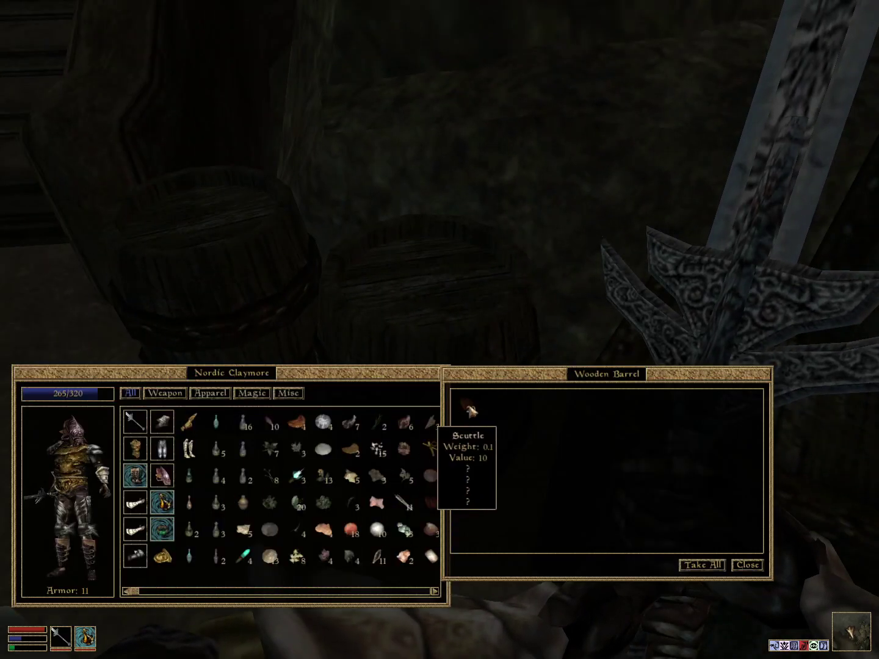
pyautogui.press('space')
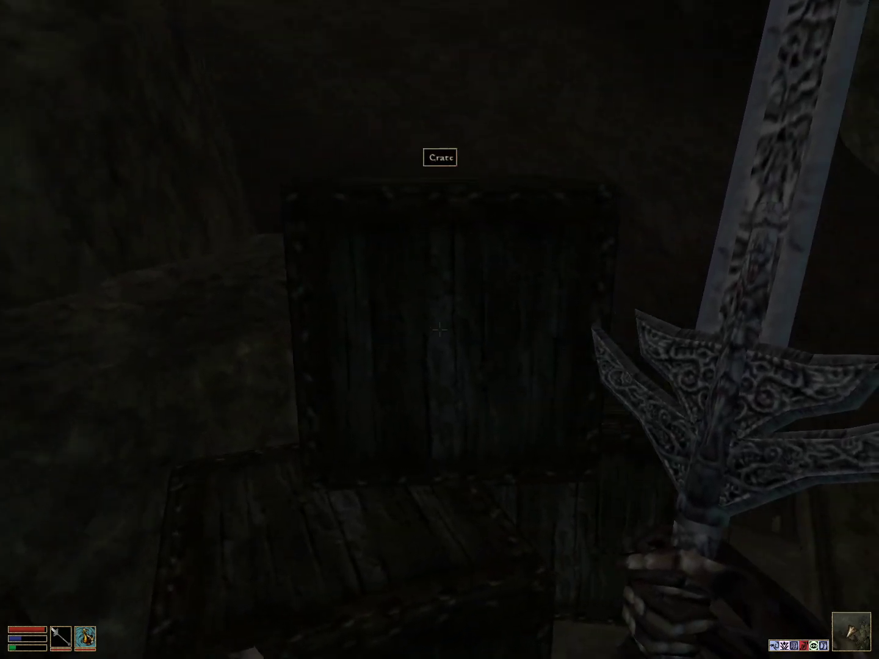
# Step: Take the items from a crate and two neighbouring wooden barrels
pyautogui.press('space')
pyautogui.click(701, 565)
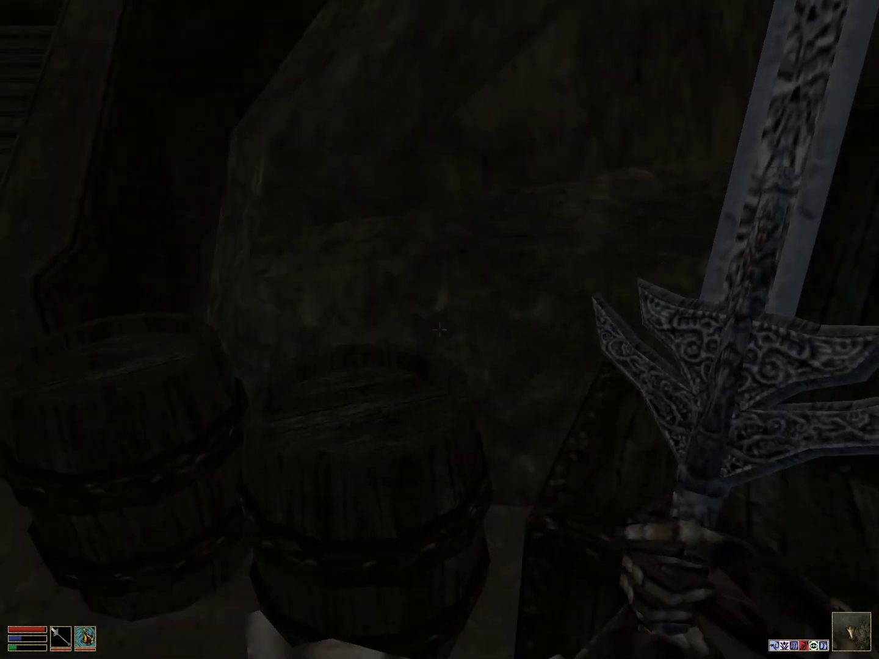
pyautogui.press('space')
pyautogui.click(702, 564)
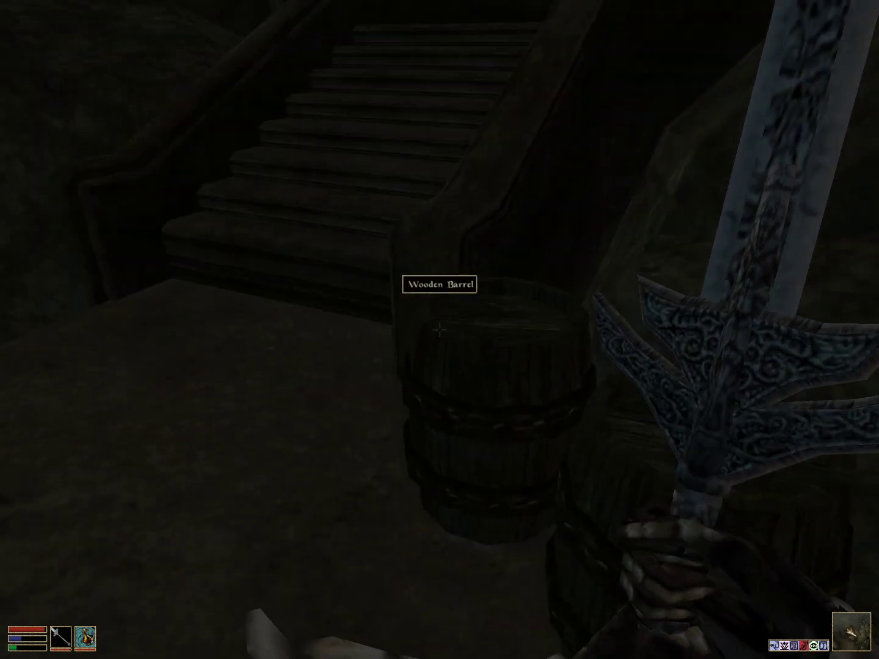
pyautogui.press('space')
pyautogui.click(702, 564)
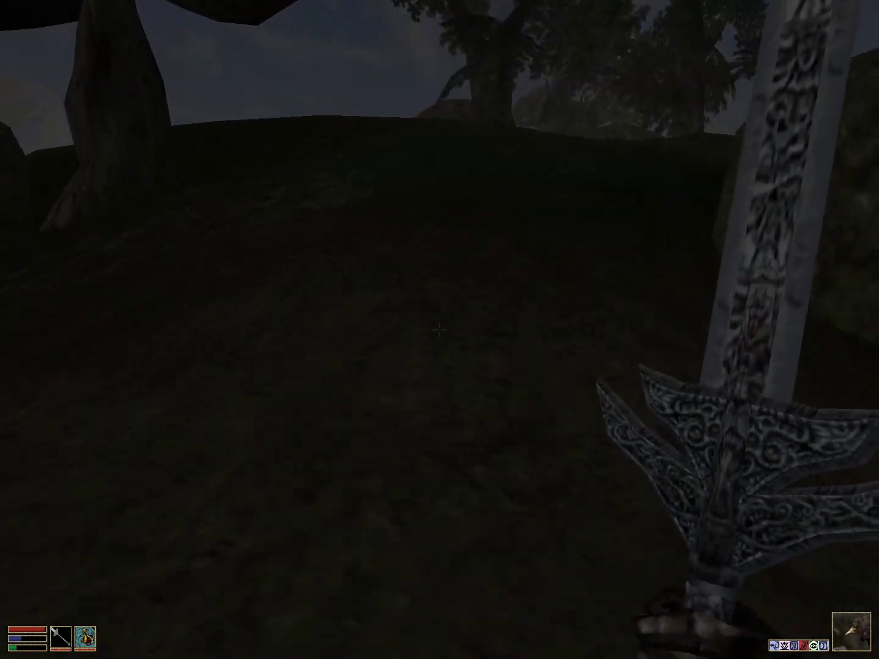
# Step: Check the map, then walk out across the foggy hills toward the farmhouse
pyautogui.rightClick(439, 330)
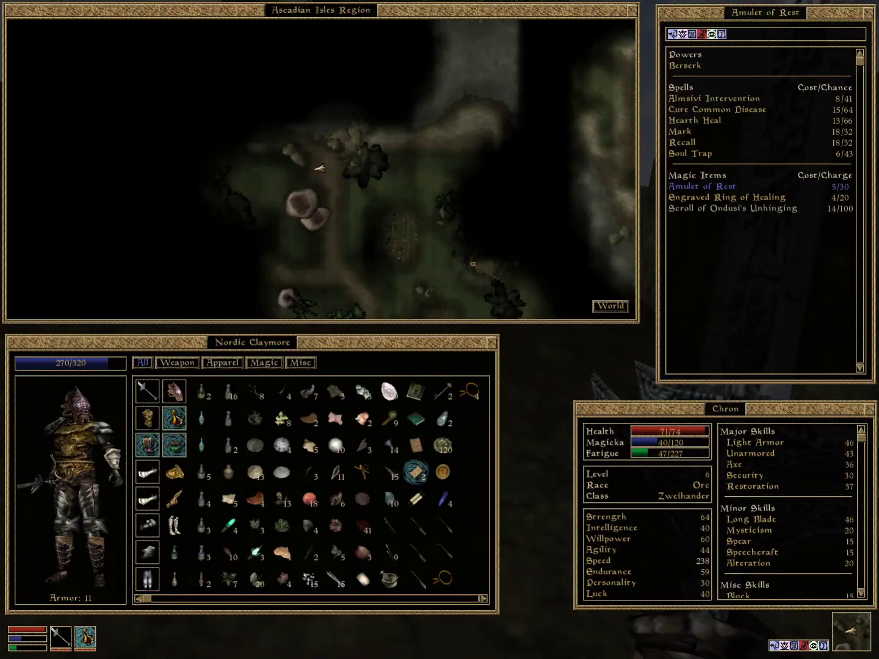
pyautogui.rightClick(319, 167)
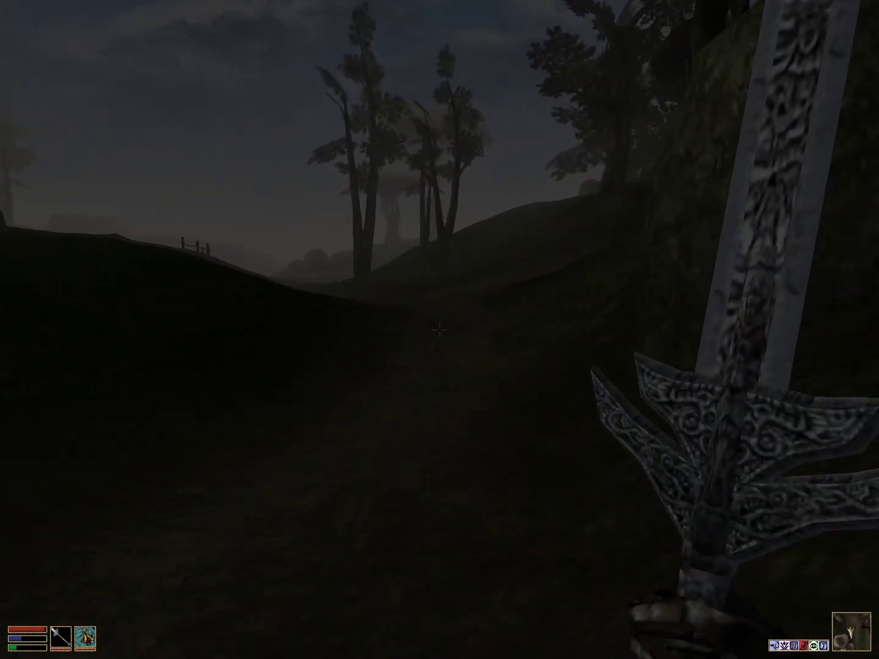
pyautogui.press('w')
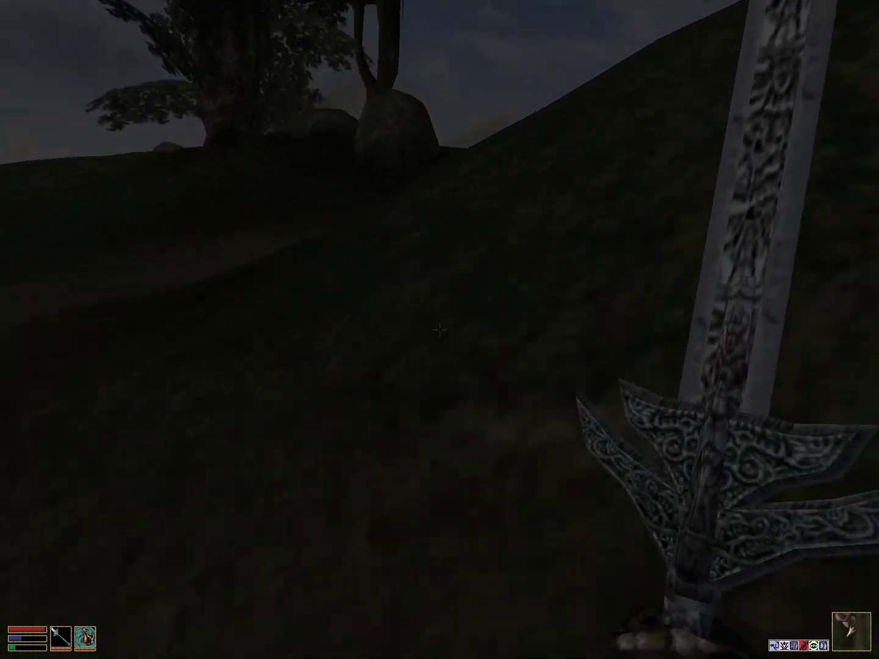
pyautogui.press('w')
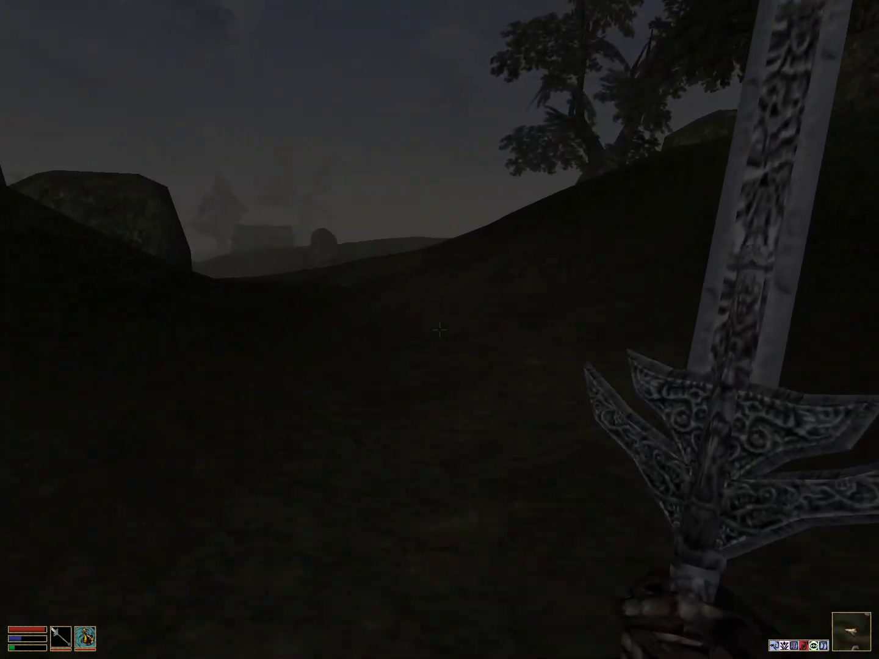
pyautogui.press('w')
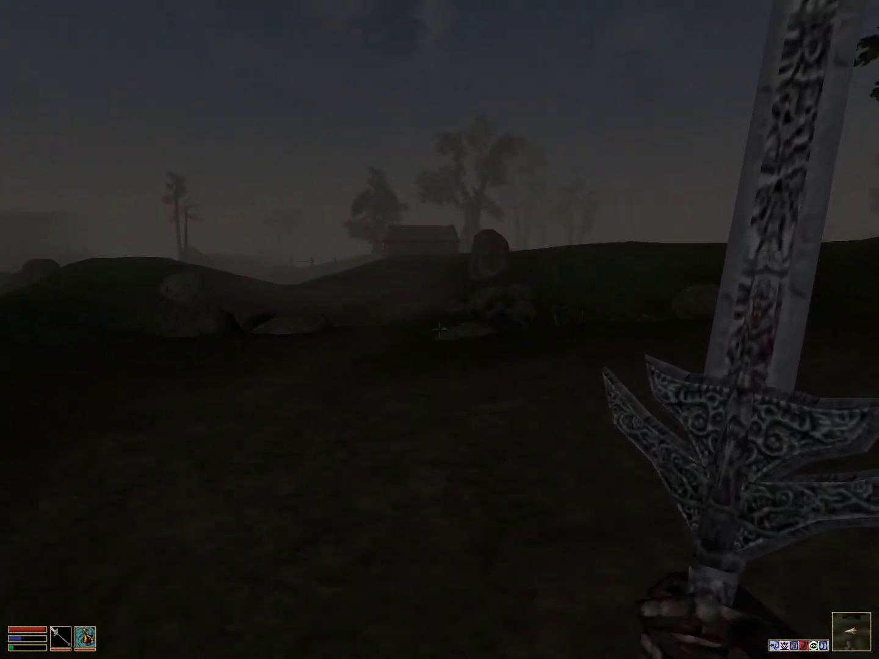
# Step: Walk toward the distant farmhouse, checking the map twice along the way
pyautogui.press('w')
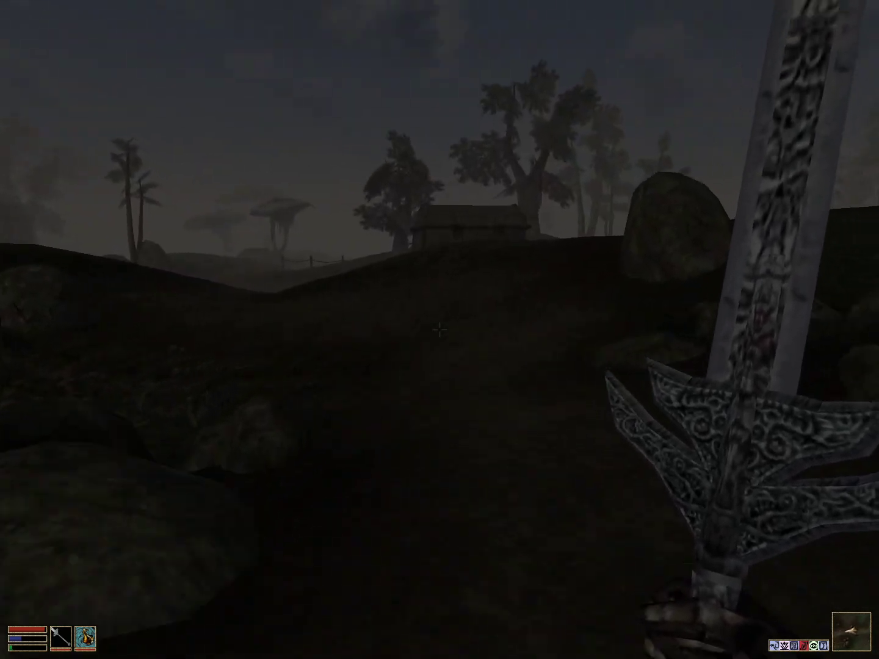
pyautogui.press('w')
pyautogui.press('w')
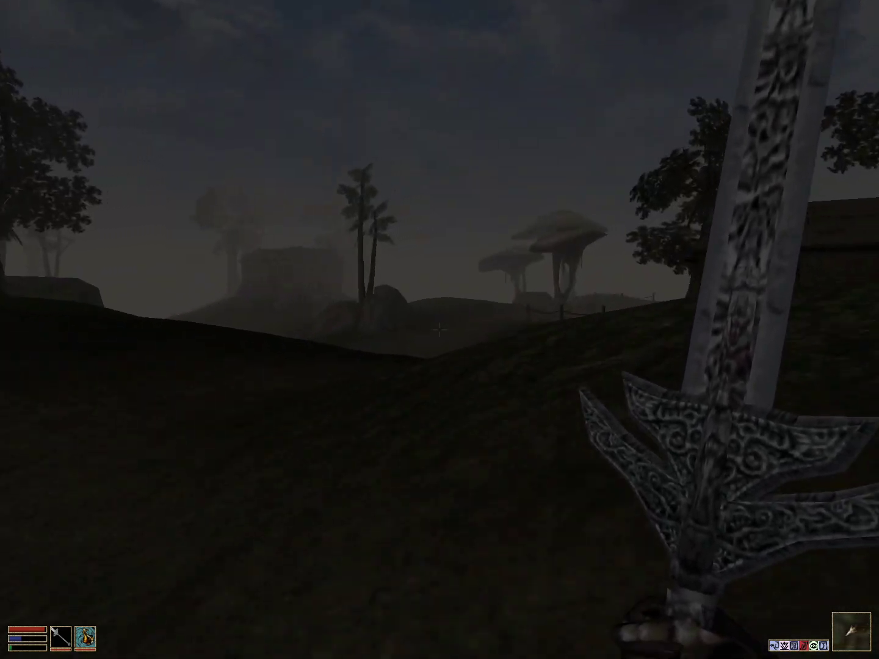
pyautogui.rightClick(439, 330)
pyautogui.rightClick(526, 414)
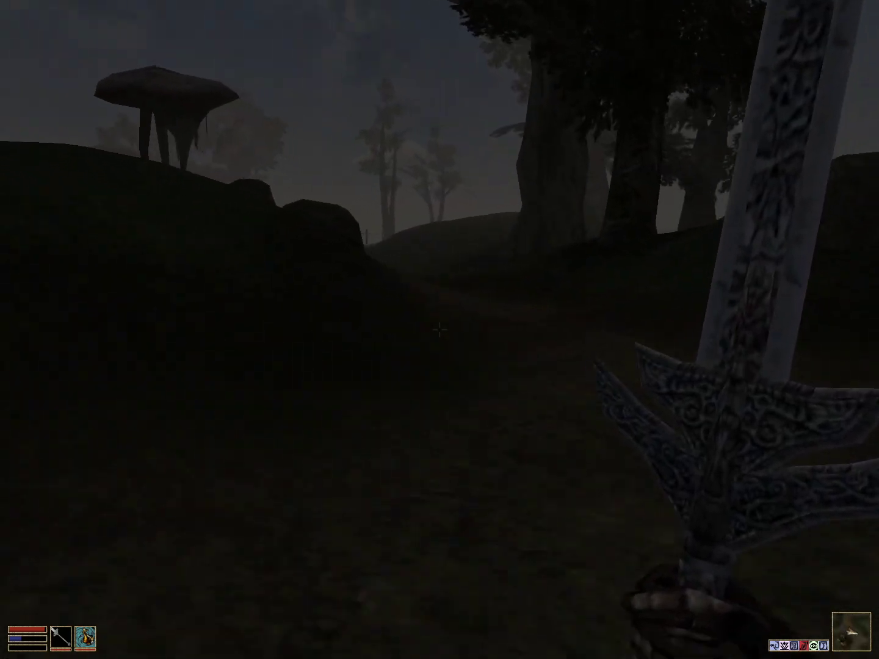
pyautogui.rightClick(440, 331)
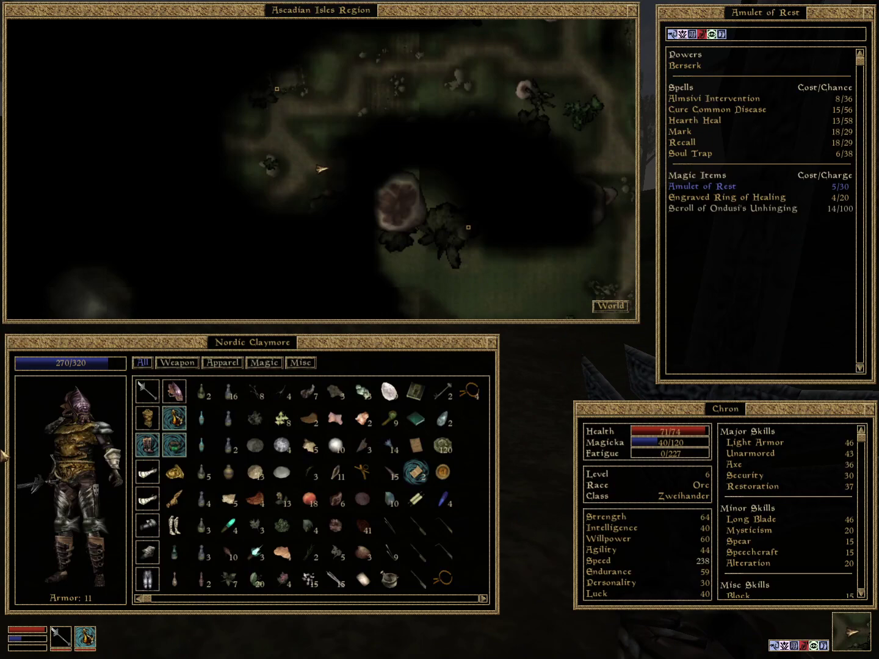
pyautogui.rightClick(321, 167)
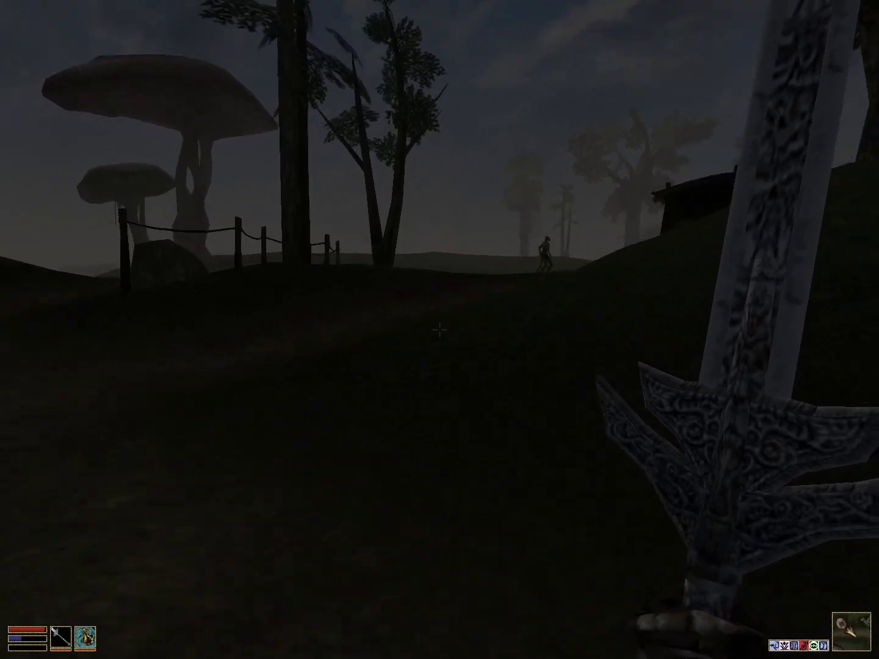
# Step: Check the map again, pan the local map, and switch to the World view
pyautogui.rightClick(439, 332)
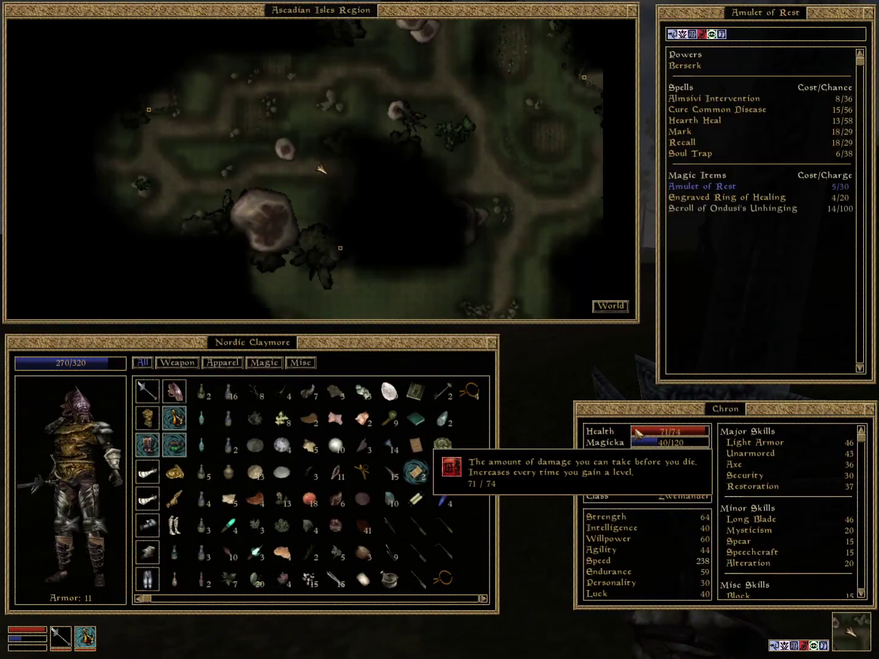
pyautogui.rightClick(638, 434)
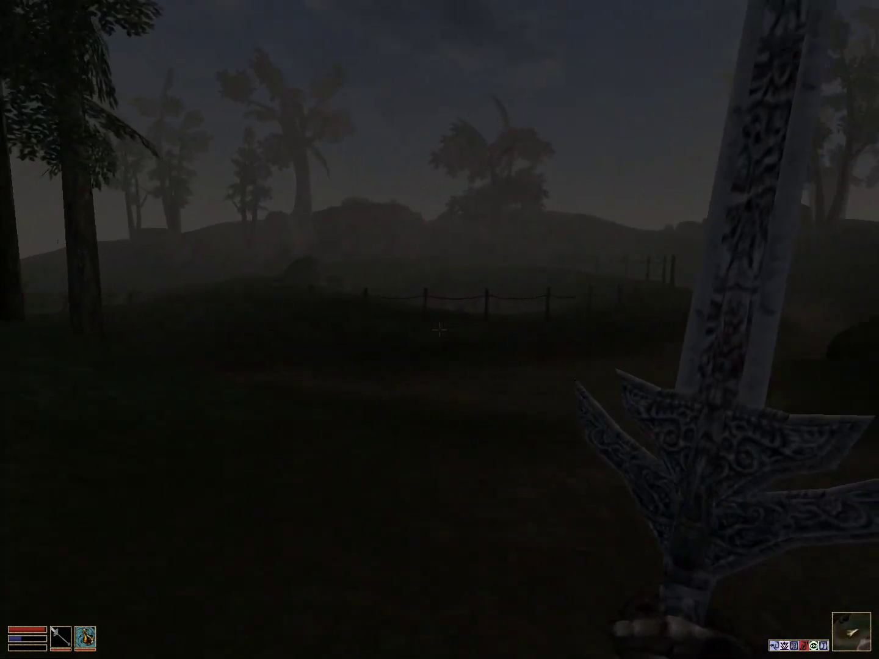
pyautogui.rightClick(440, 330)
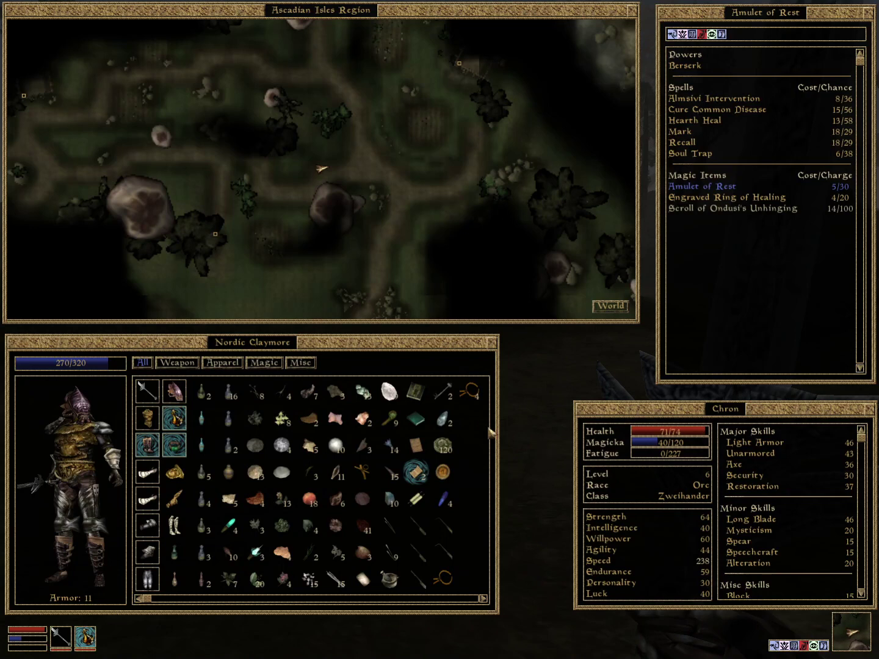
pyautogui.moveTo(207, 191)
pyautogui.mouseDown()
pyautogui.moveTo(474, 328)
pyautogui.moveTo(498, 233)
pyautogui.moveTo(527, 387)
pyautogui.mouseUp()
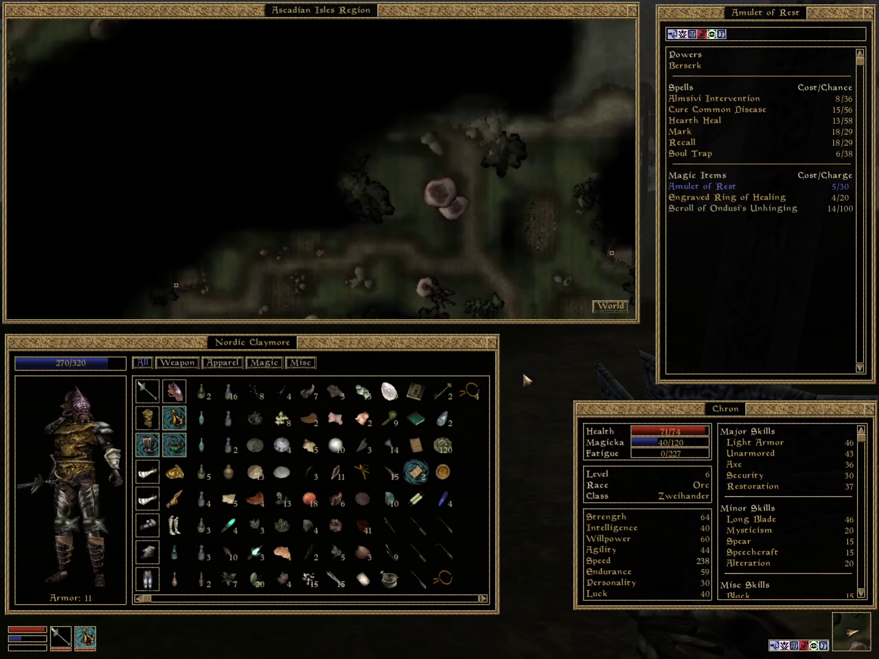
pyautogui.click(610, 306)
pyautogui.rightClick(615, 314)
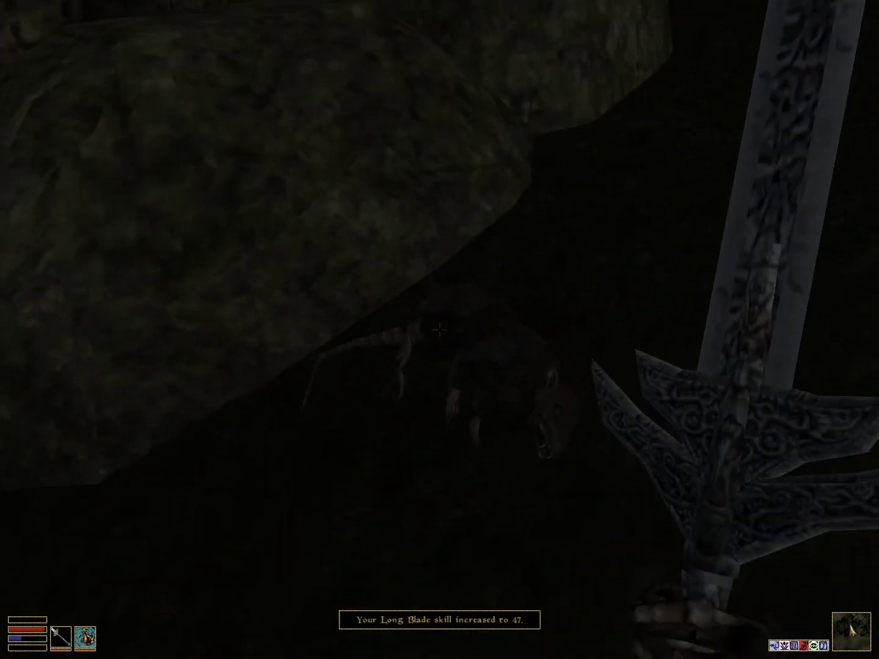
# Step: Loot both dead rat corpses with Take All
pyautogui.press('space')
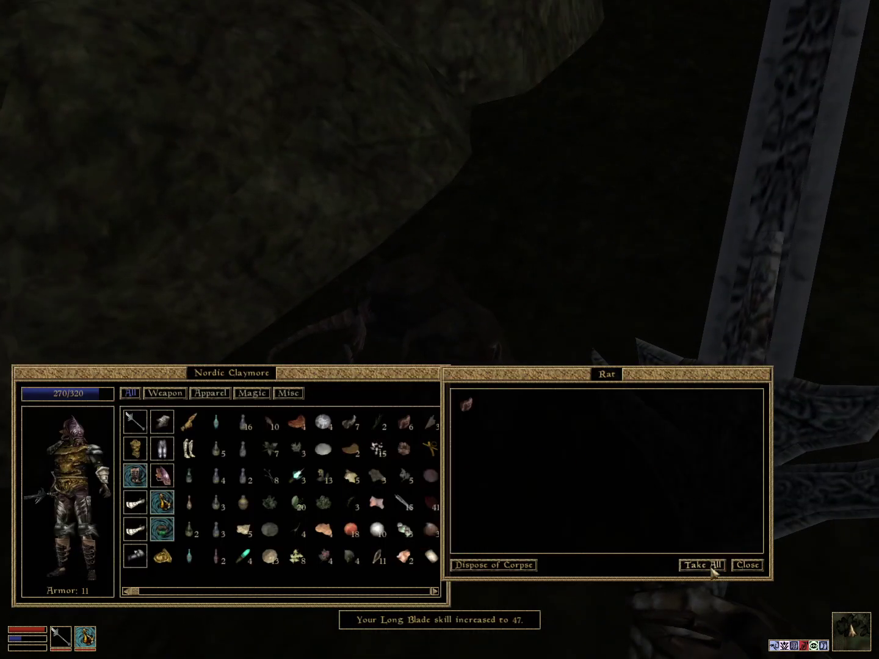
pyautogui.click(702, 565)
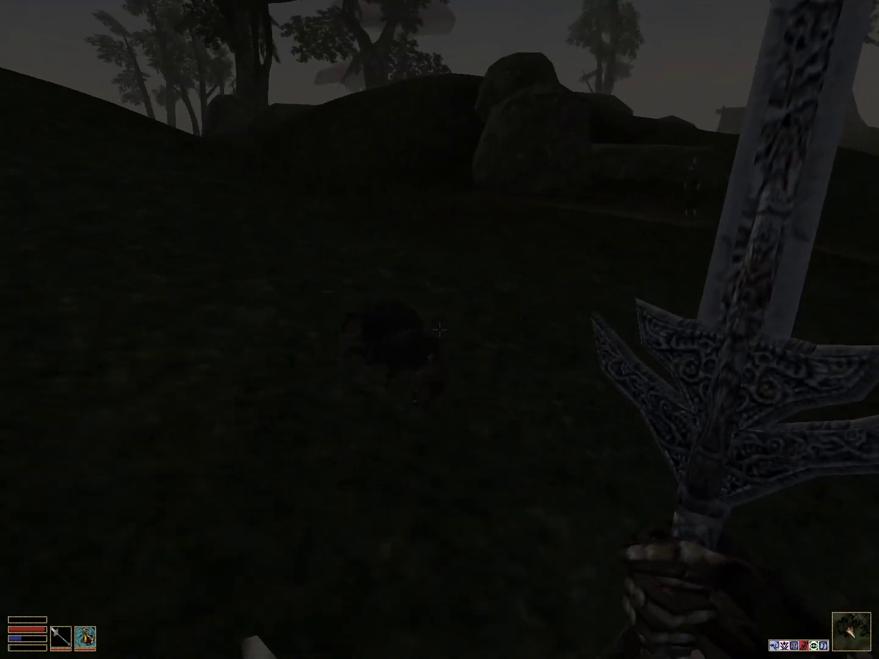
pyautogui.press('space')
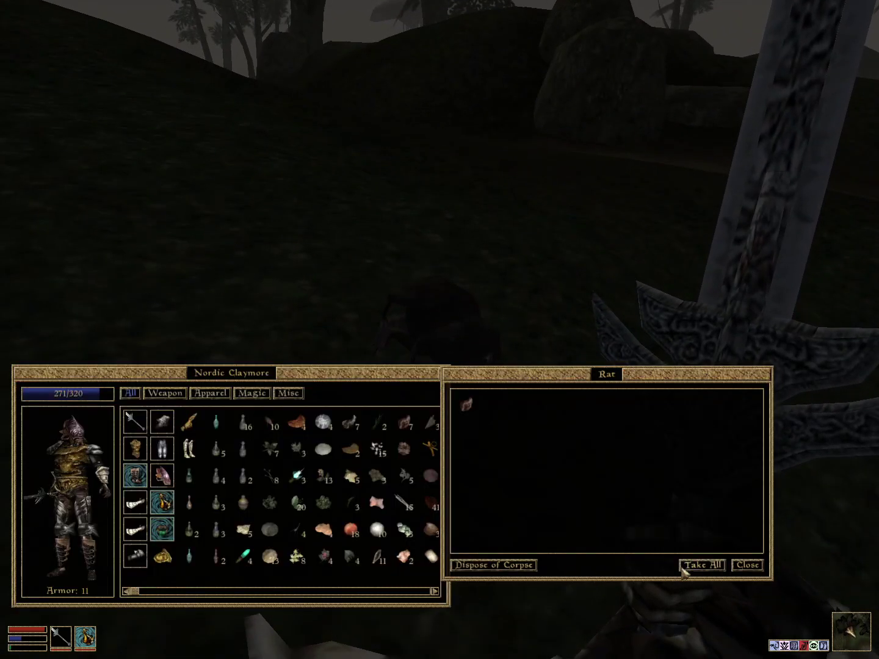
pyautogui.click(701, 565)
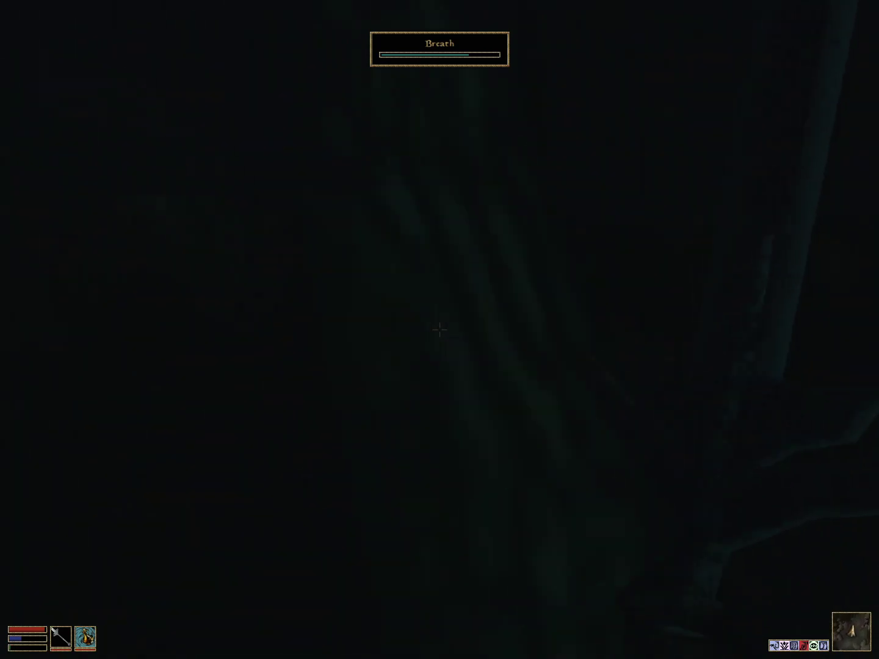
# Step: Swim to the surface and walk up the grassy slope past the giant mushroom trees
pyautogui.press('w')
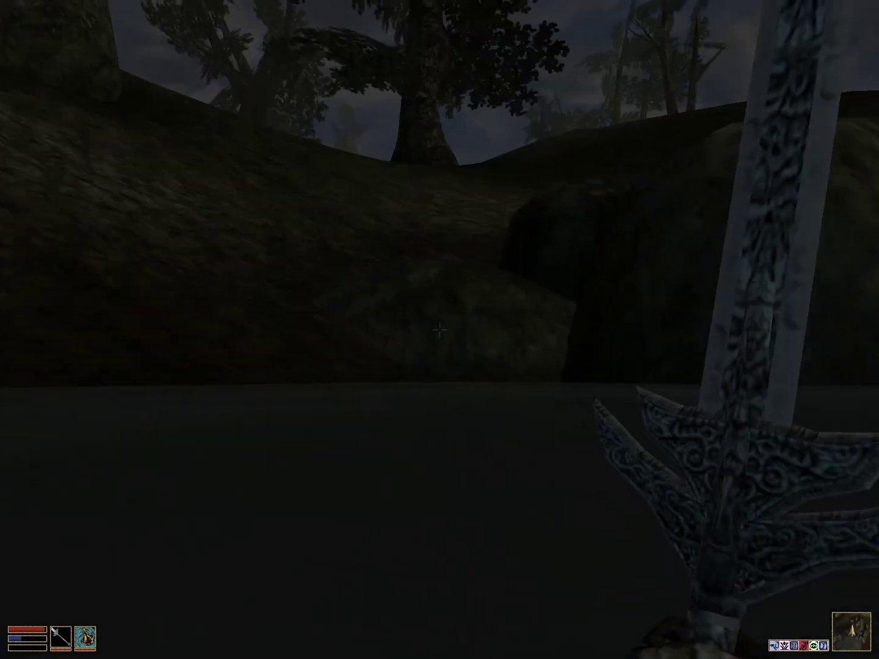
pyautogui.press('w')
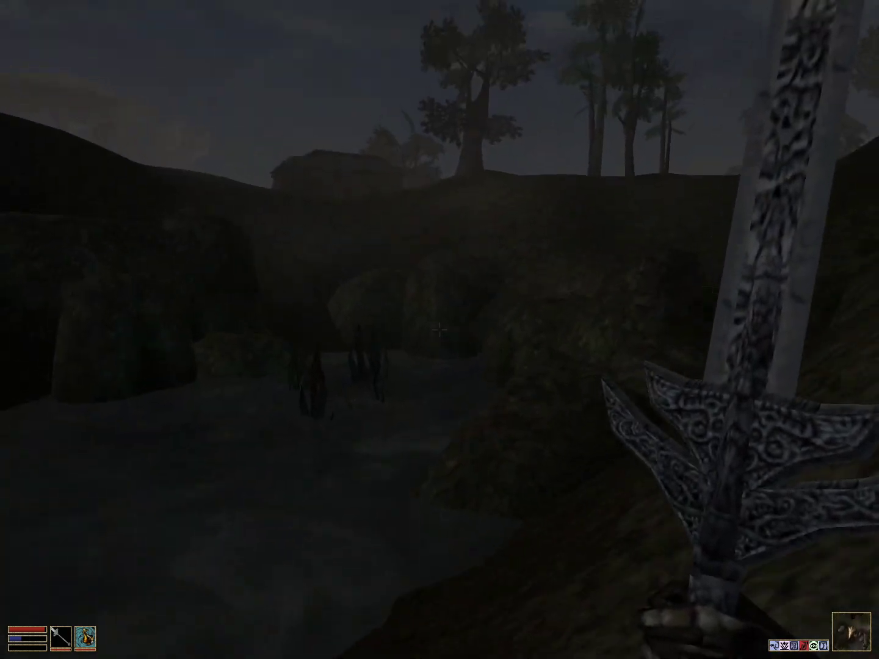
pyautogui.press('w')
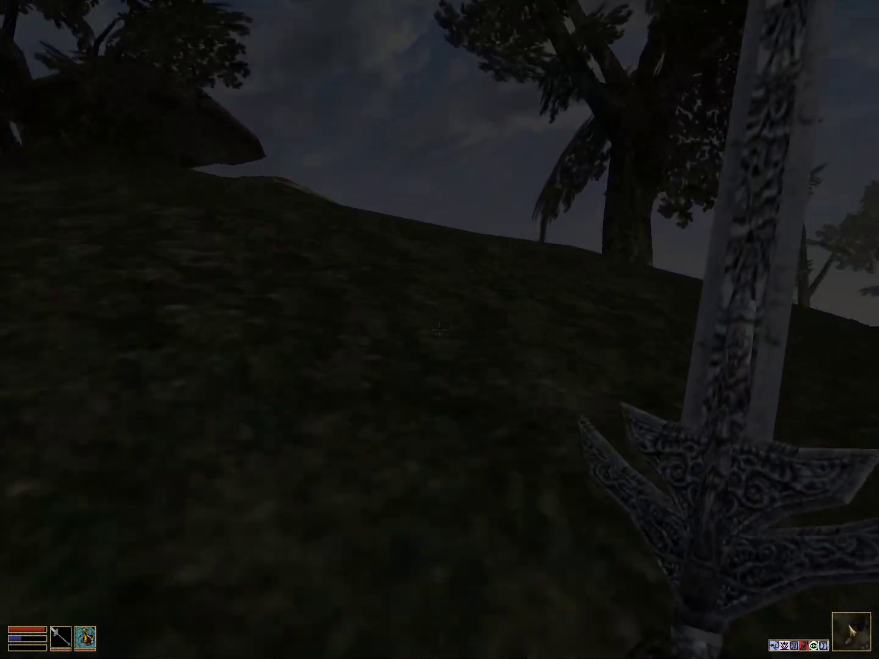
pyautogui.press('w')
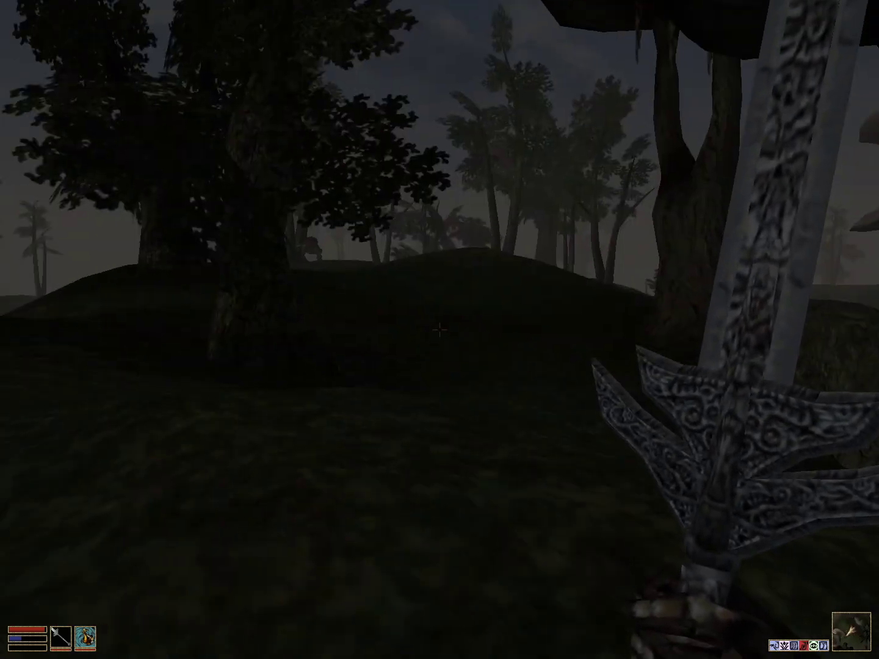
# Step: Switch the map to Local and pan around, then recheck position while walking on
pyautogui.rightClick(439, 330)
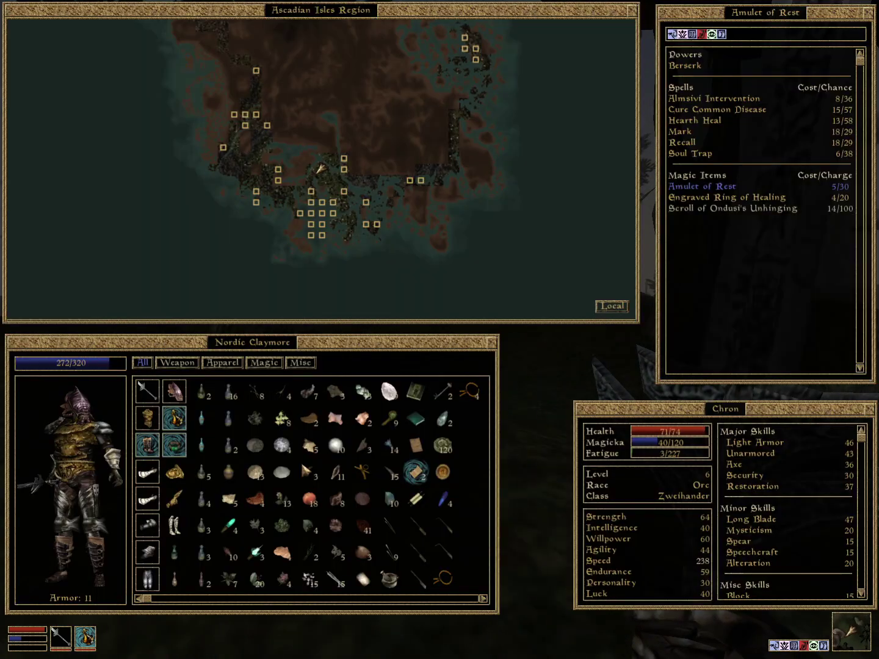
pyautogui.click(611, 306)
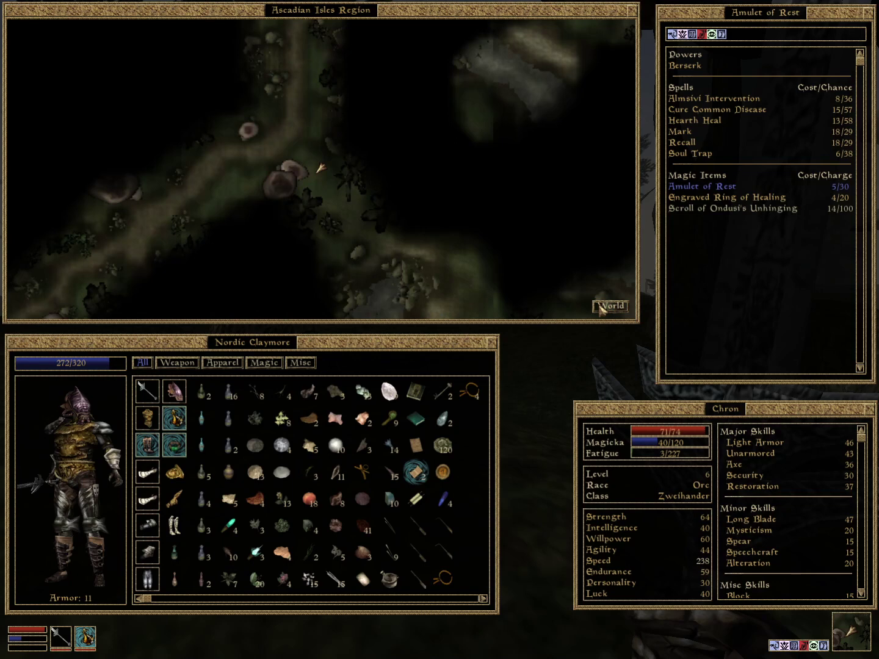
pyautogui.moveTo(599, 275)
pyautogui.mouseDown()
pyautogui.moveTo(454, 180)
pyautogui.moveTo(439, 206)
pyautogui.moveTo(300, 309)
pyautogui.moveTo(272, 289)
pyautogui.moveTo(364, 310)
pyautogui.mouseUp()
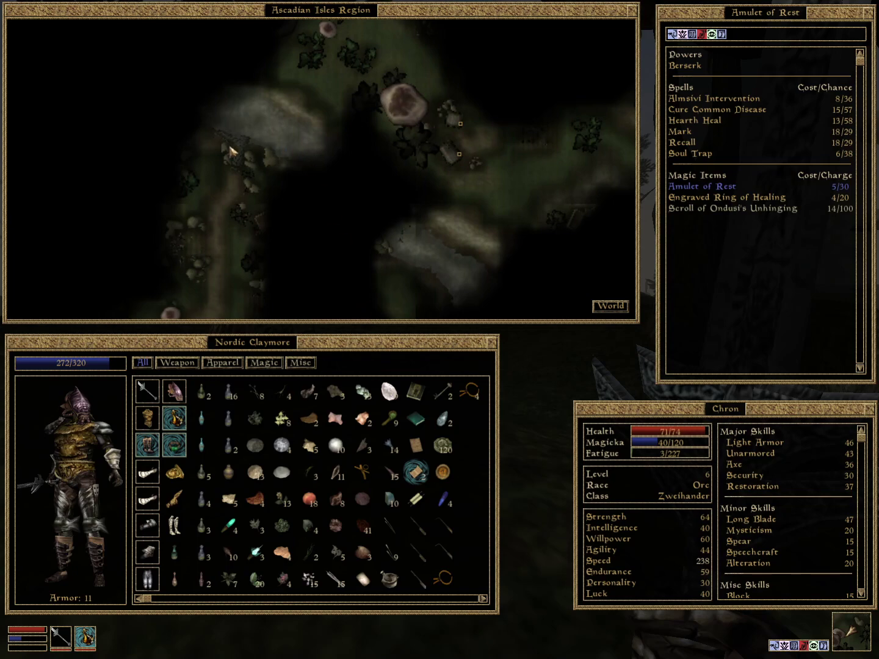
pyautogui.moveTo(302, 213)
pyautogui.mouseDown()
pyautogui.moveTo(563, 238)
pyautogui.moveTo(645, 353)
pyautogui.moveTo(617, 330)
pyautogui.mouseUp()
pyautogui.rightClick(618, 330)
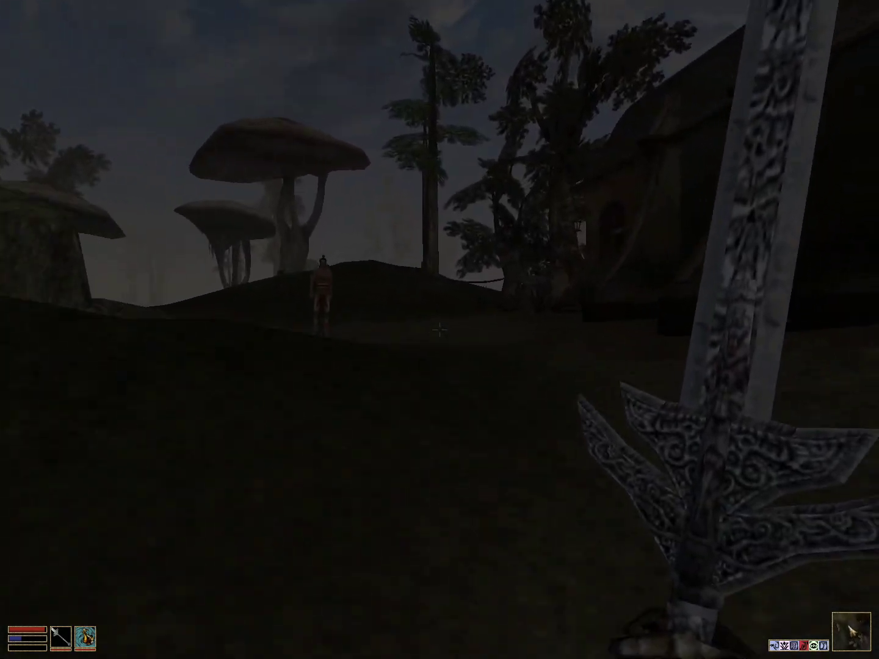
pyautogui.rightClick(439, 331)
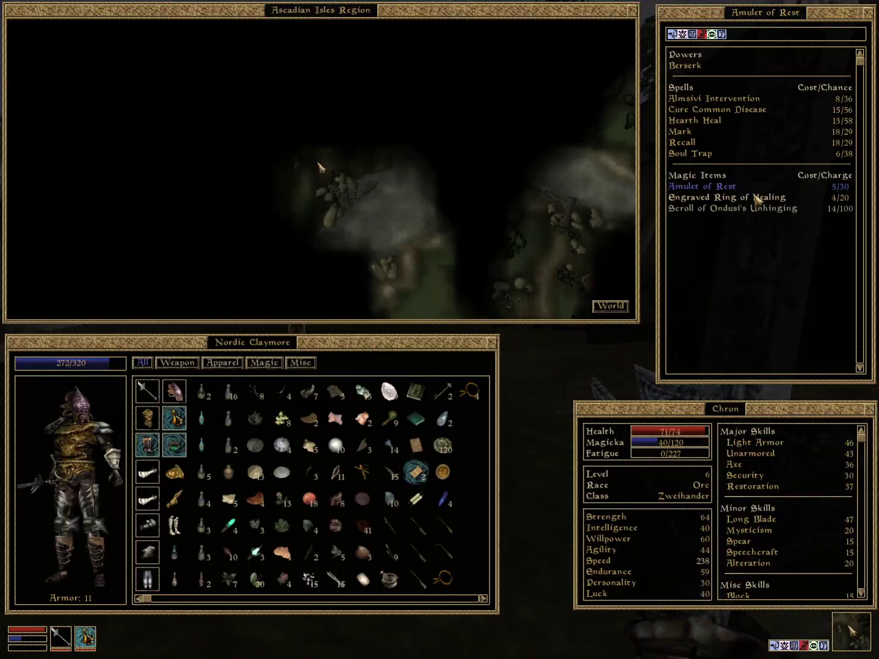
pyautogui.rightClick(320, 165)
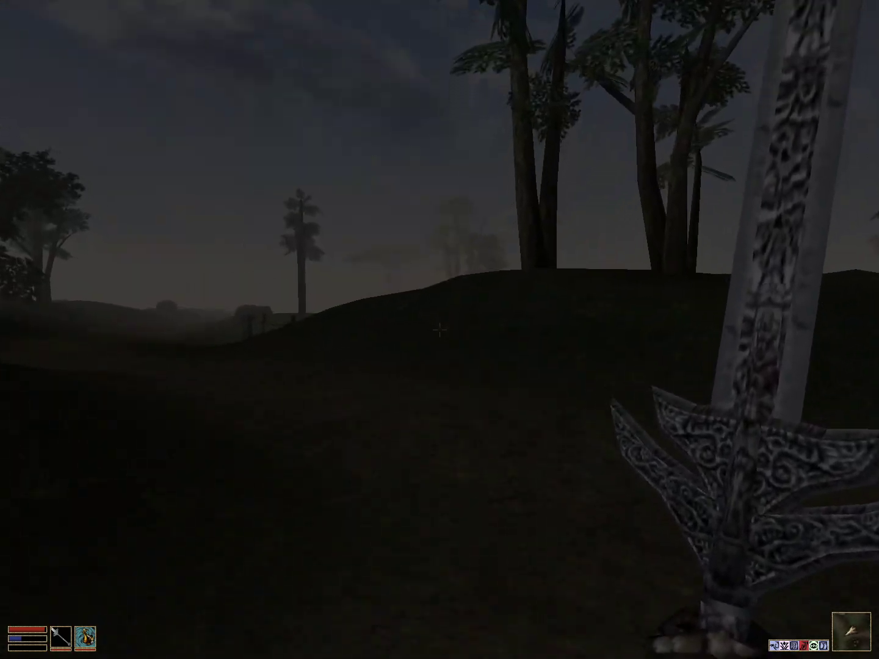
# Step: Find the Corkbulb plant empty, then open the Ascadian Isles world map
pyautogui.press('w')
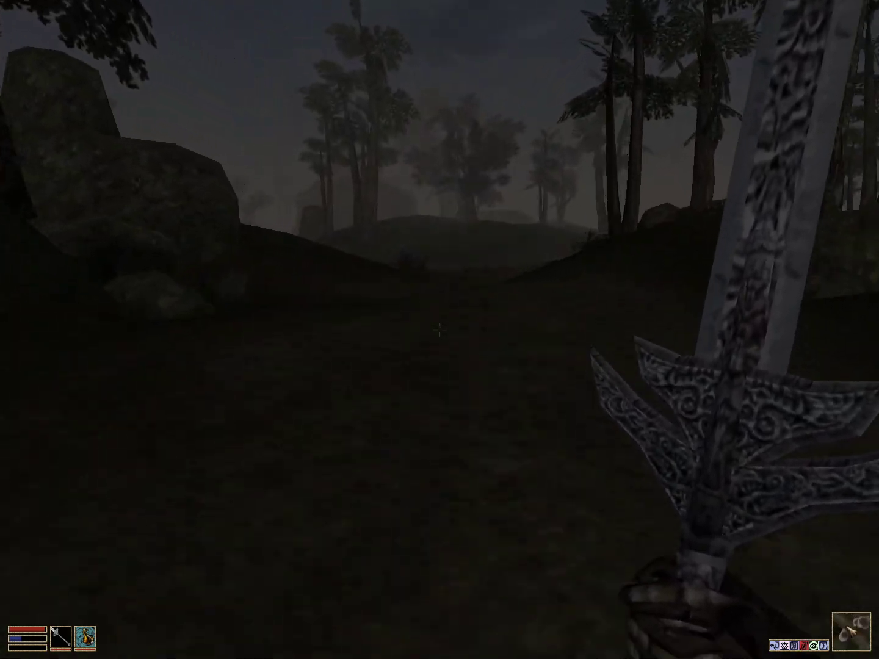
pyautogui.press('w')
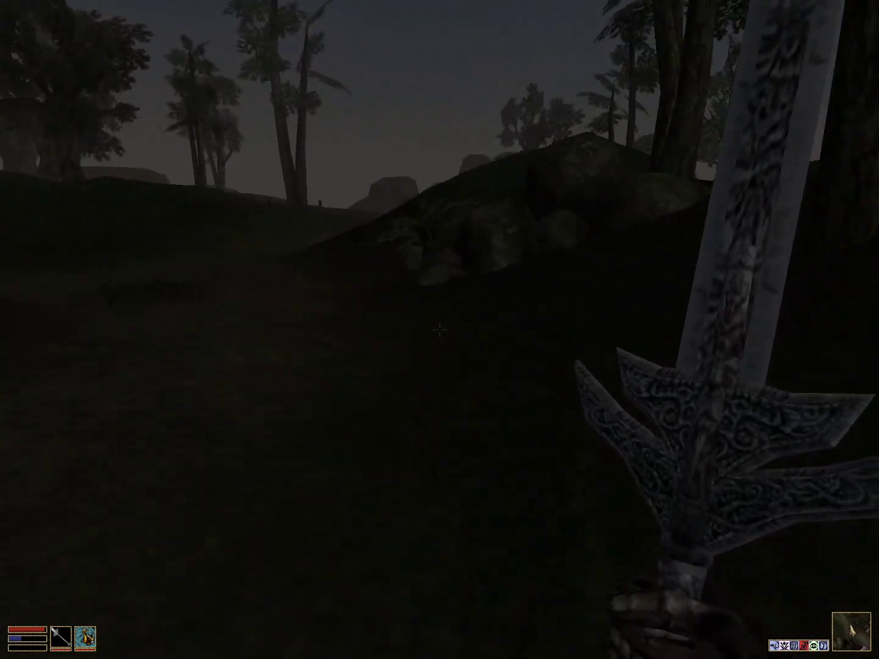
pyautogui.press('space')
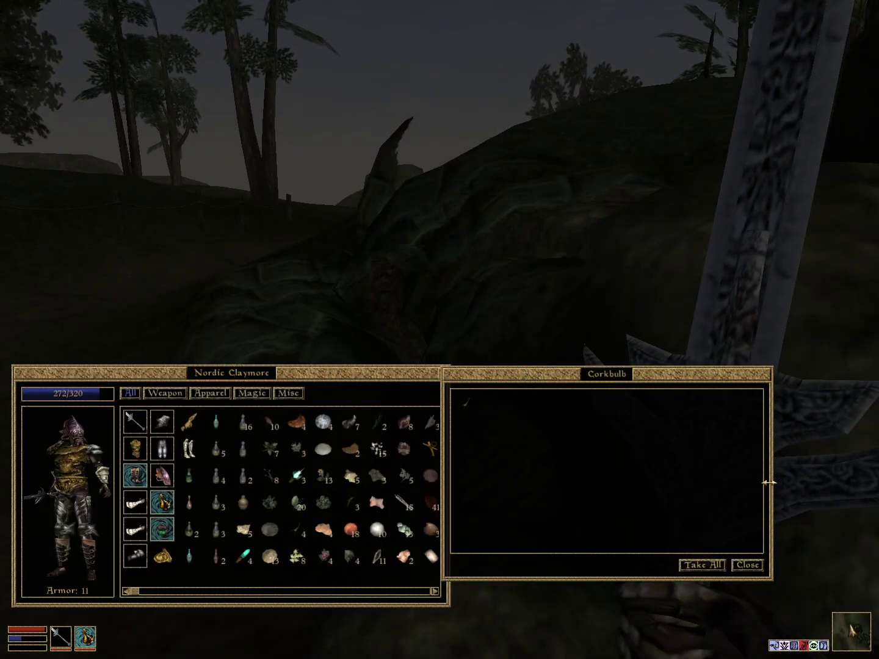
pyautogui.click(701, 567)
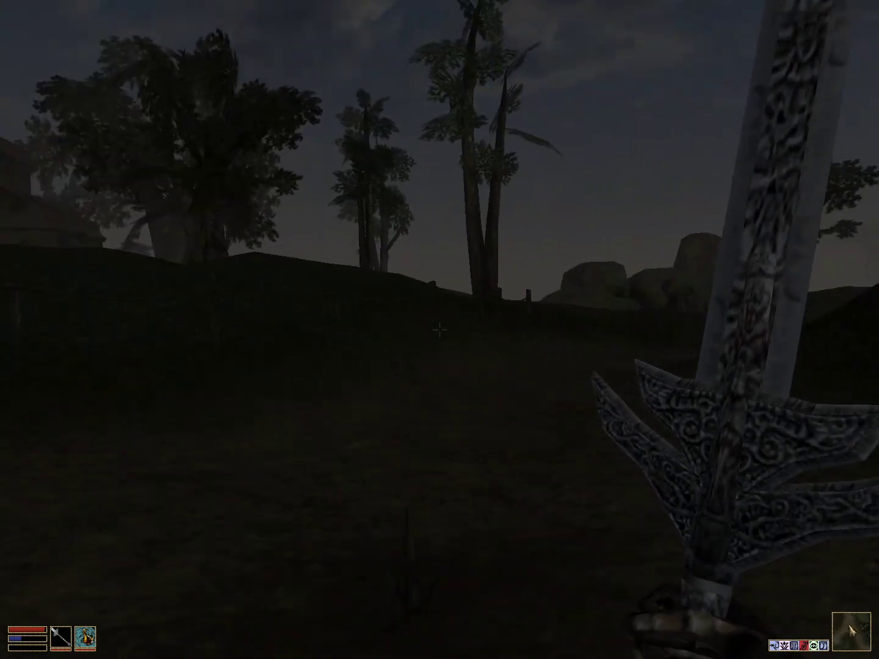
pyautogui.rightClick(439, 330)
pyautogui.click(609, 306)
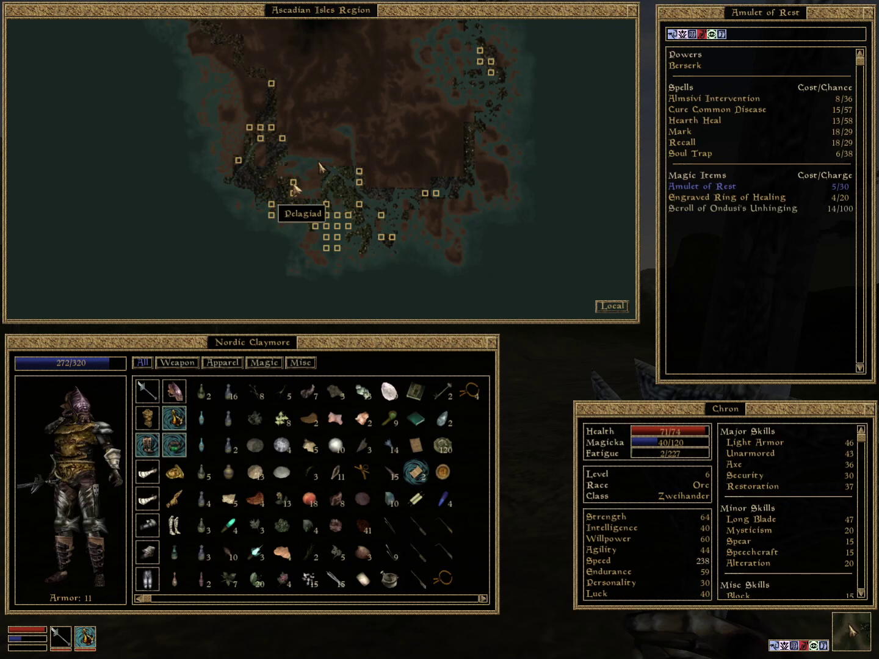
# Step: Close the map and walk past Arvel Plantation's farmhouses and shed toward the open fields
pyautogui.rightClick(320, 167)
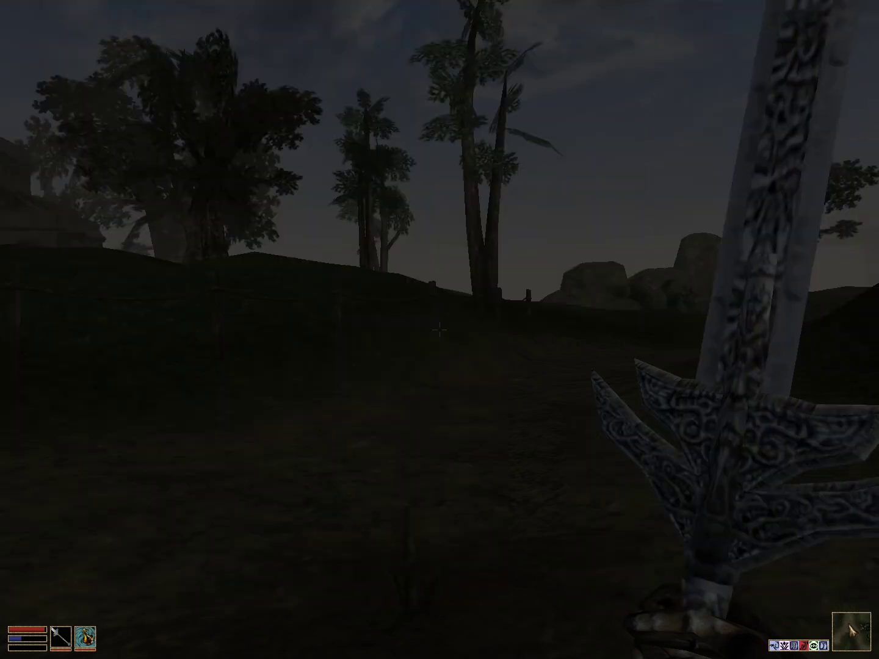
pyautogui.press('w')
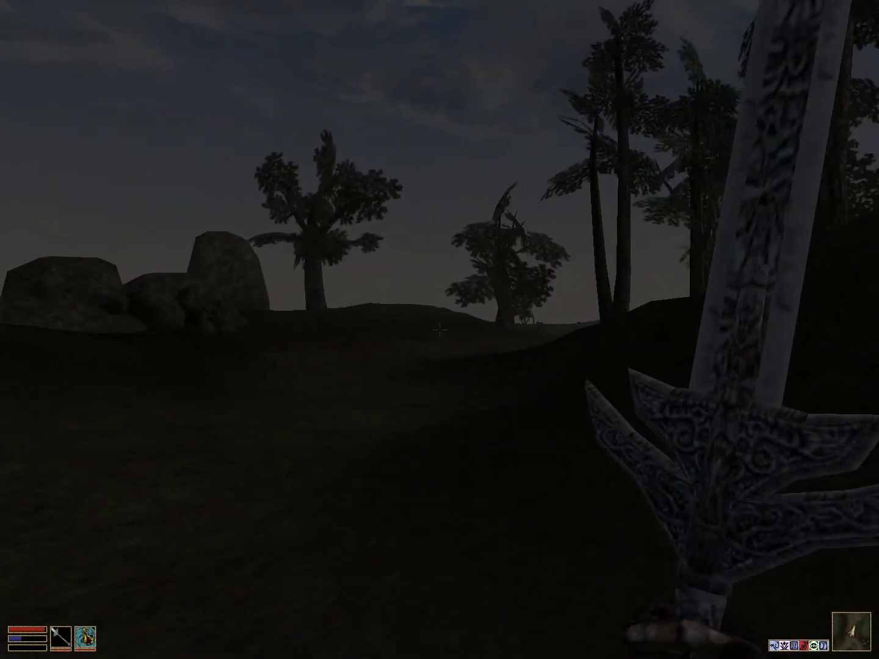
pyautogui.press('w')
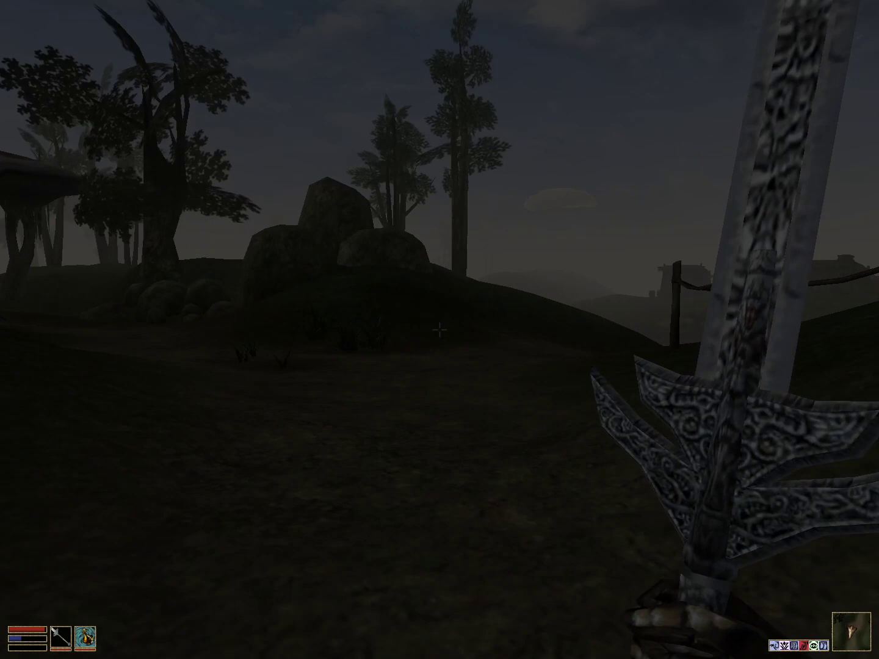
pyautogui.press('w')
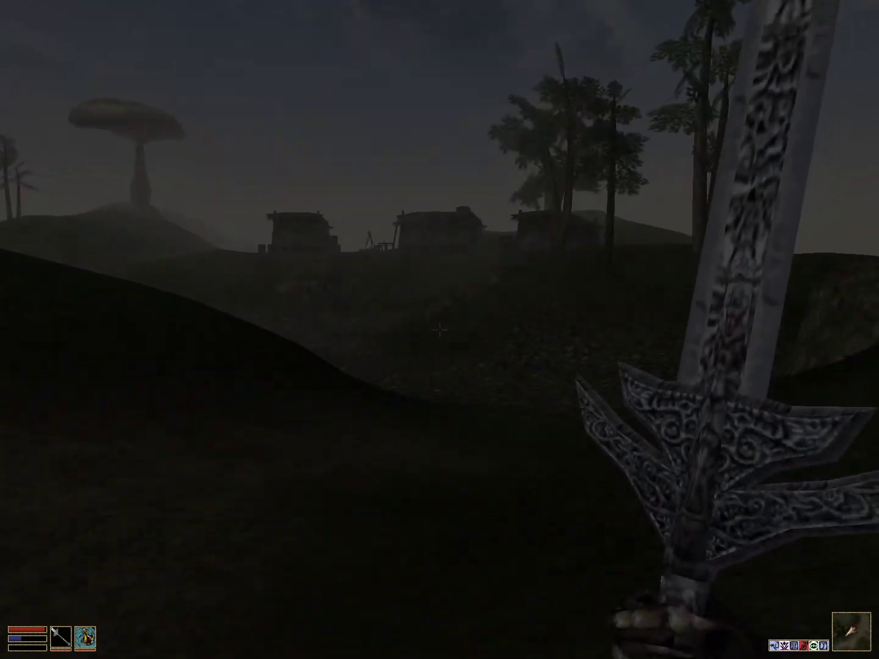
pyautogui.press('w')
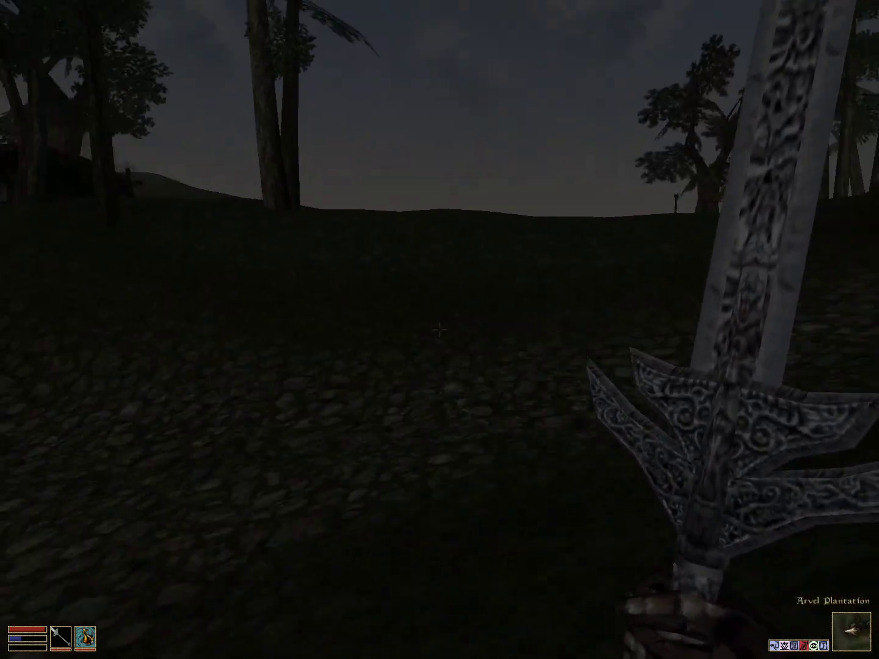
pyautogui.press('w')
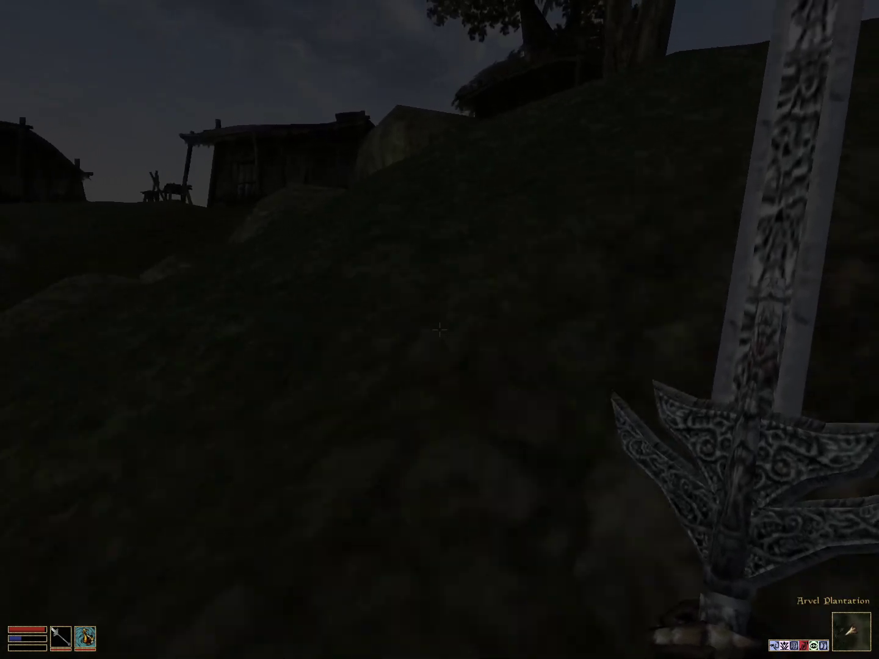
pyautogui.press('w')
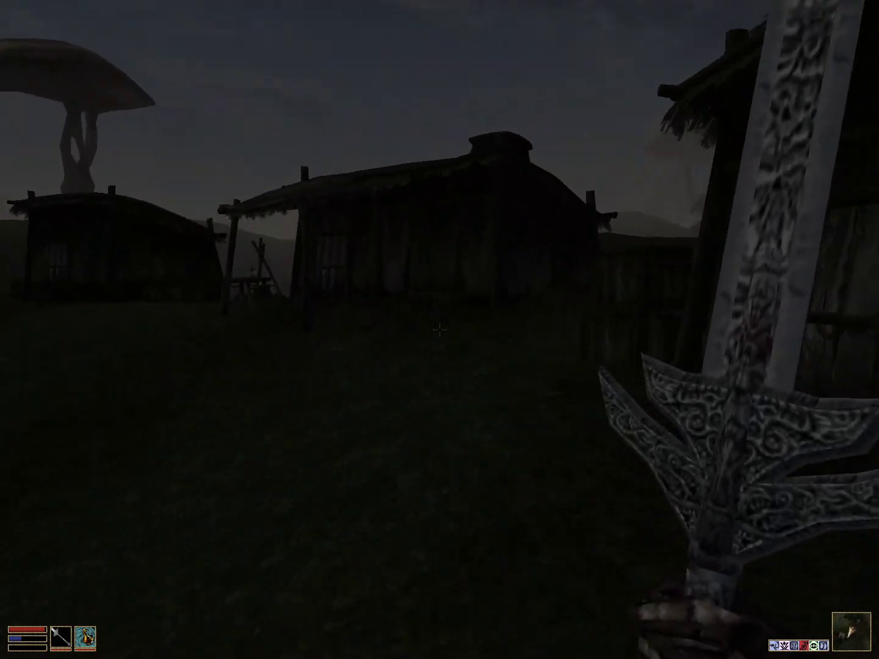
pyautogui.press('w')
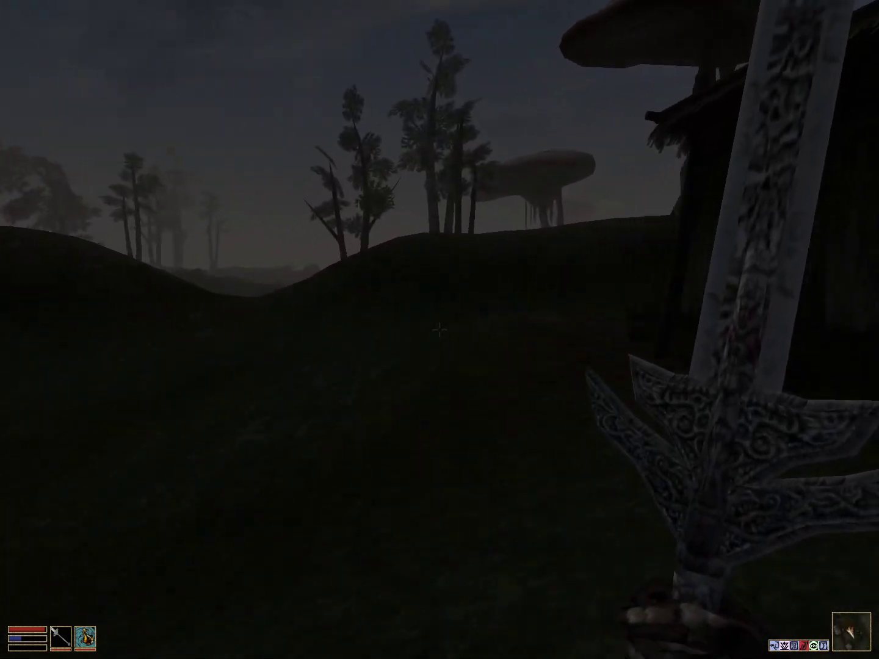
pyautogui.press('w')
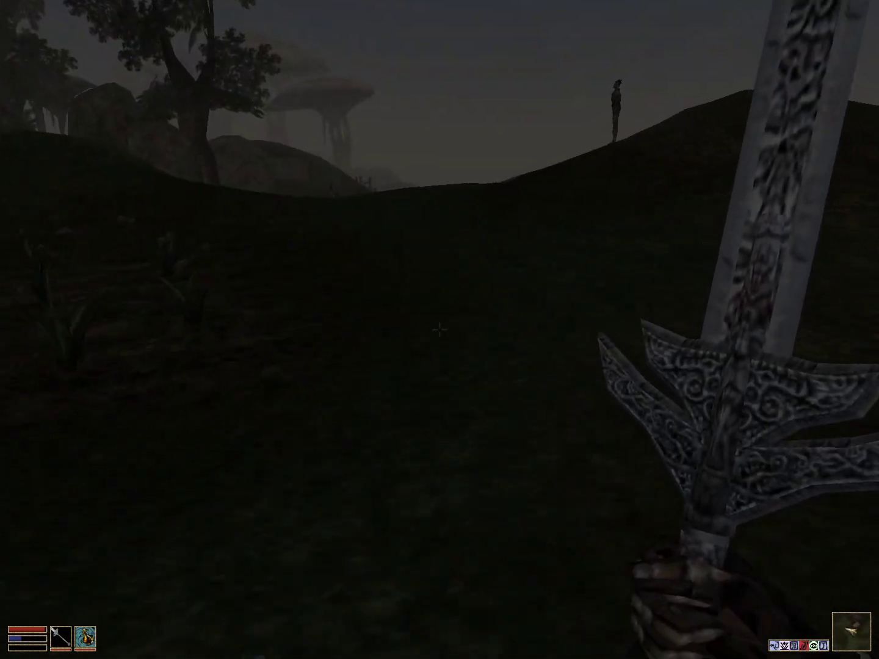
# Step: Walk past the Ash Yam to the fence and find the first Corkbulb plant empty
pyautogui.rightClick(439, 330)
pyautogui.rightClick(747, 239)
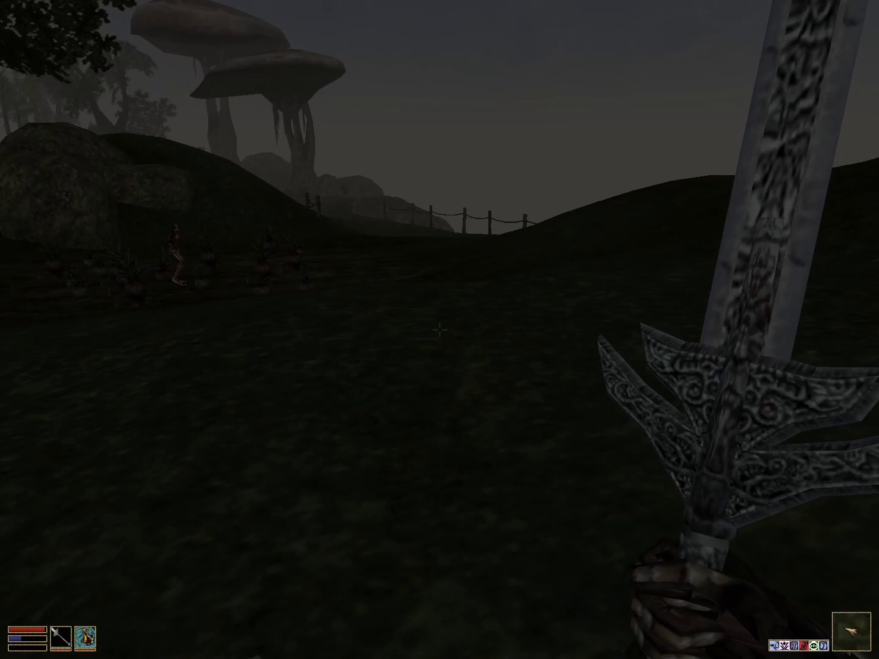
pyautogui.press('w')
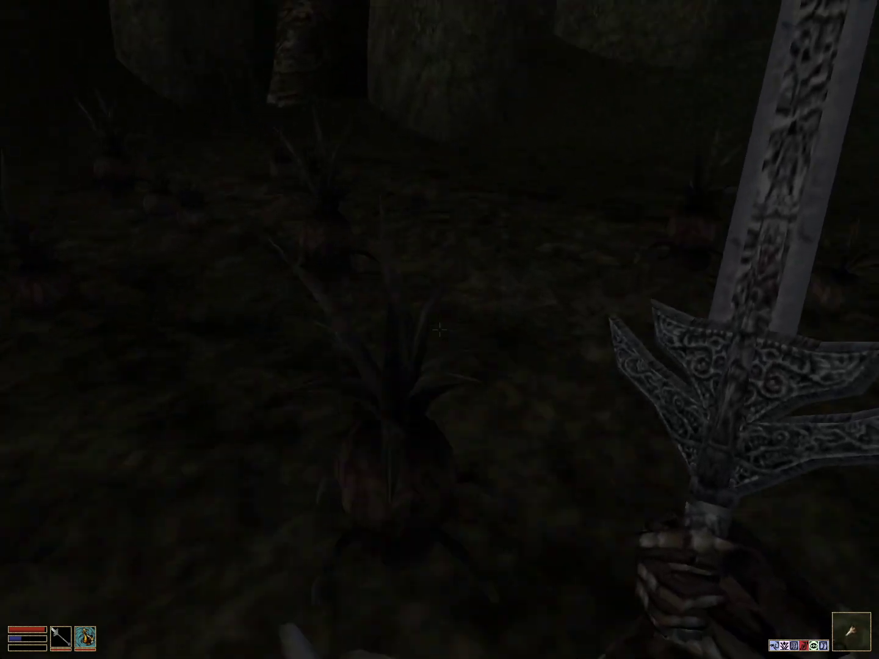
pyautogui.press('w')
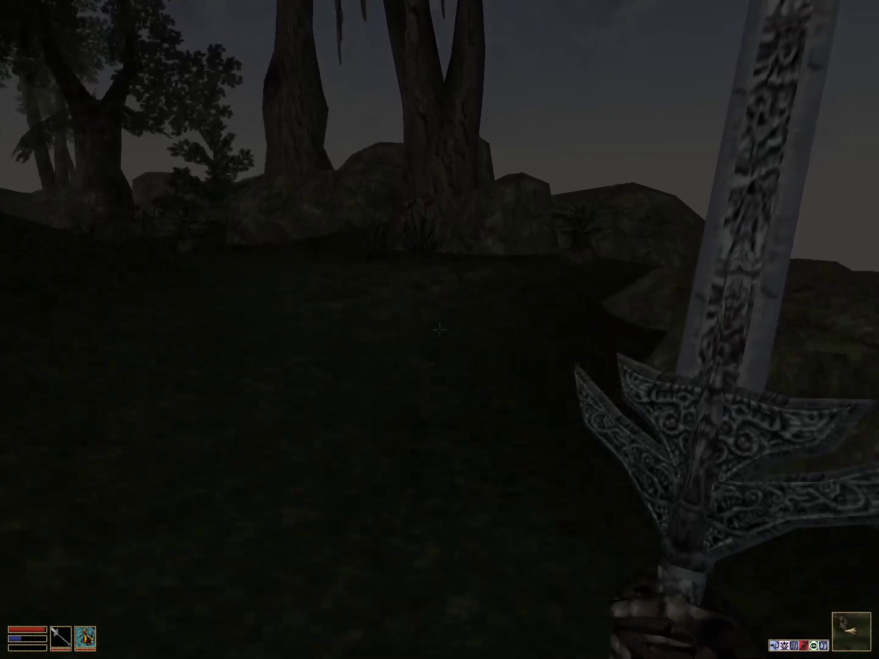
pyautogui.press('w')
pyautogui.press('space')
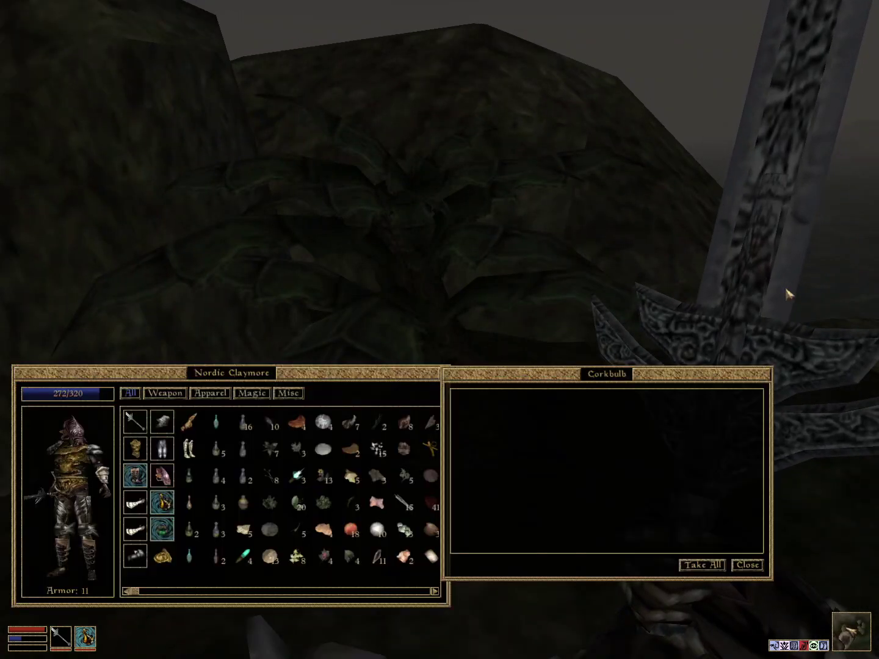
pyautogui.press('space')
pyautogui.press('w')
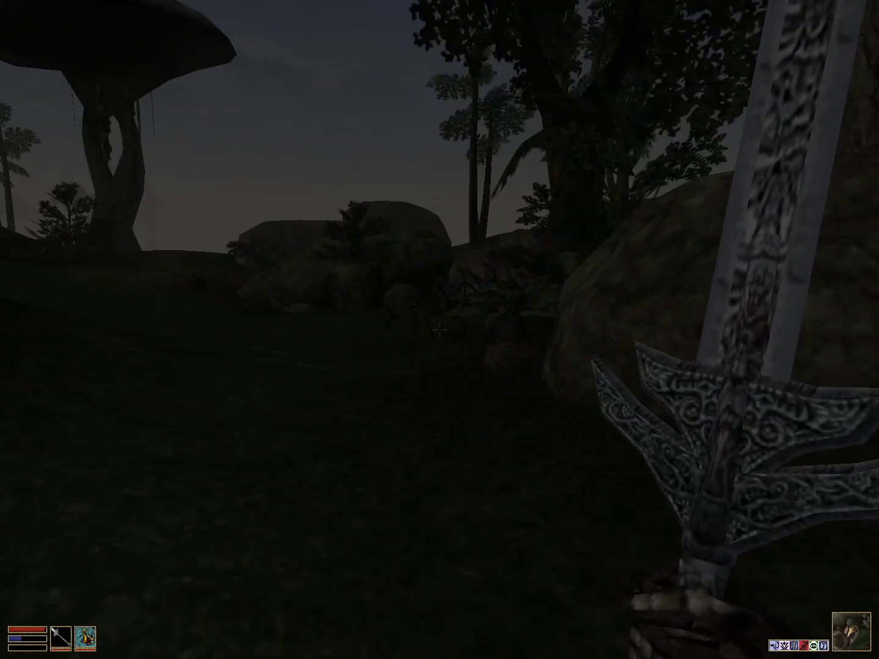
# Step: Search a second Corkbulb plant, also empty, and walk on
pyautogui.press('w')
pyautogui.press('space')
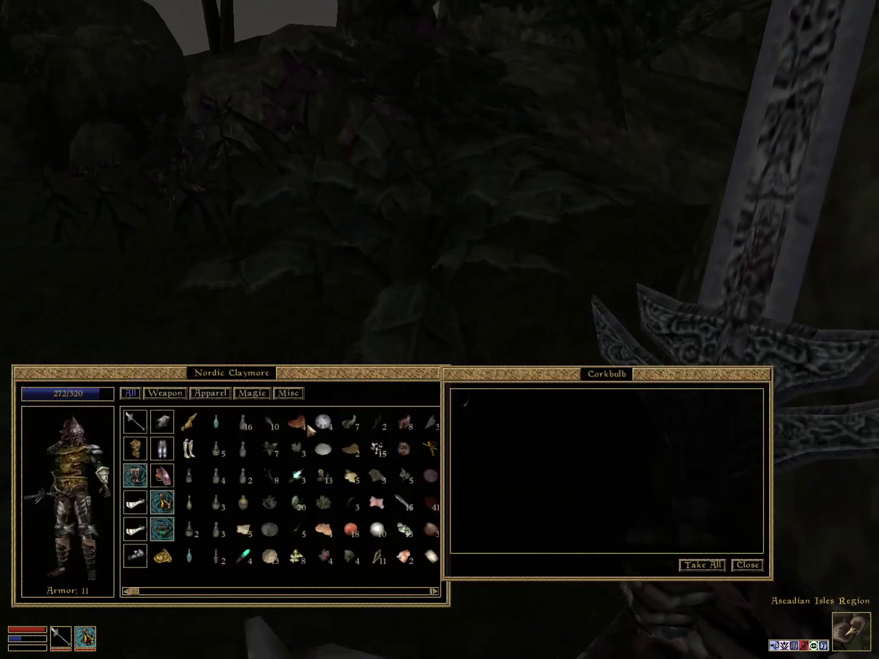
pyautogui.click(747, 564)
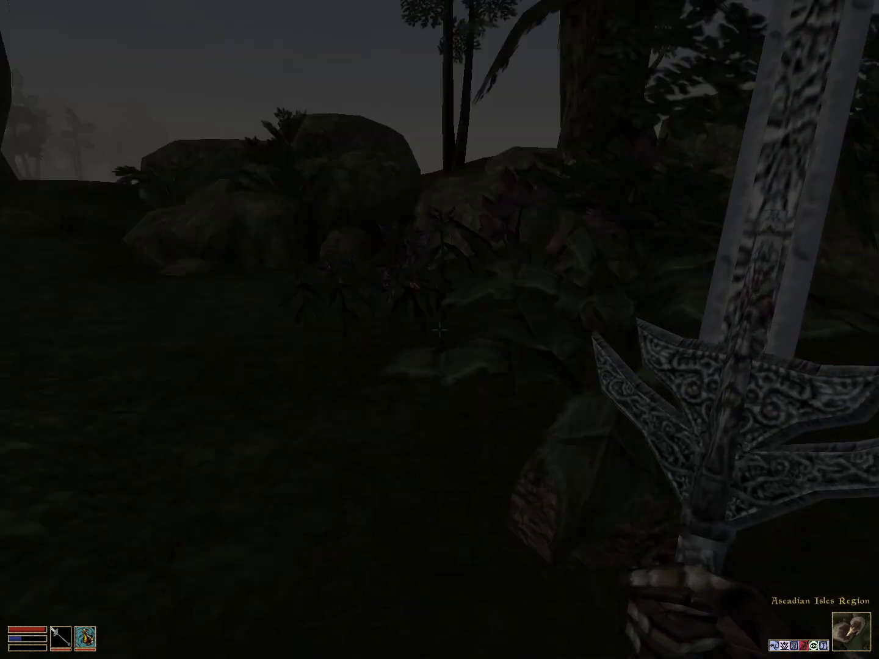
pyautogui.press('w')
# Step: Swing the claymore at the scribs and rat among the rocks
pyautogui.press('w')
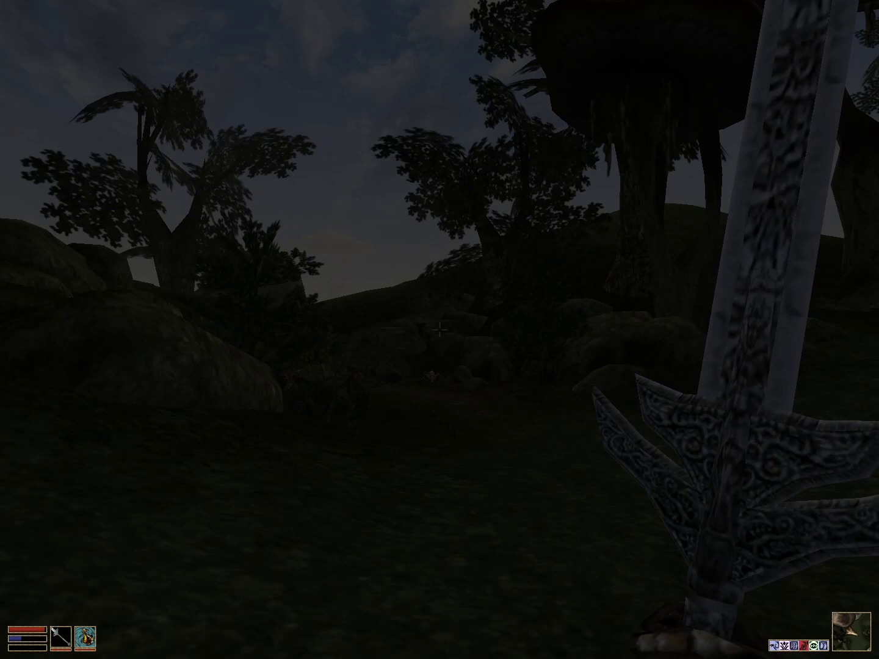
pyautogui.click(440, 330)
pyautogui.press('w')
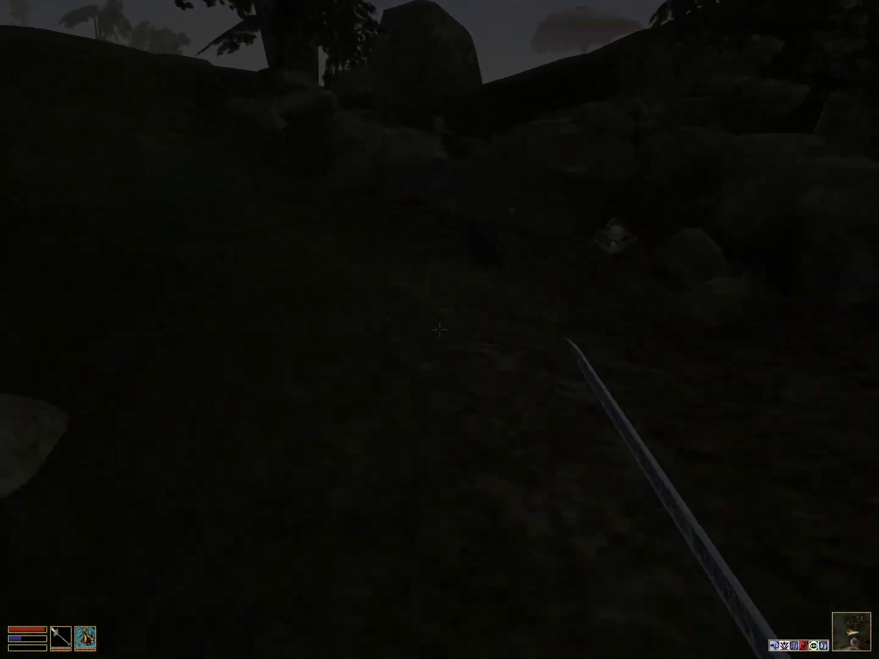
pyautogui.click(439, 330)
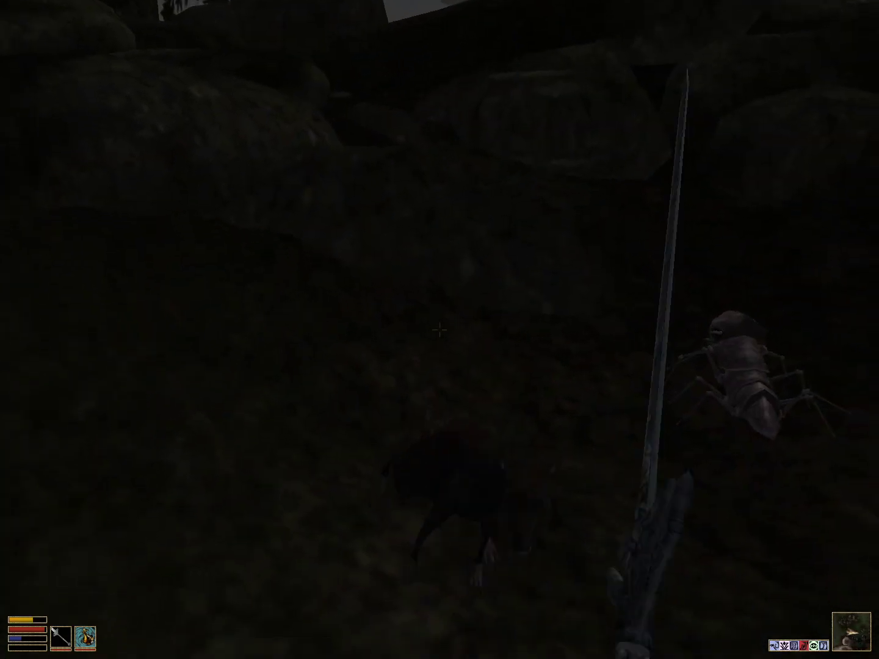
pyautogui.click(439, 331)
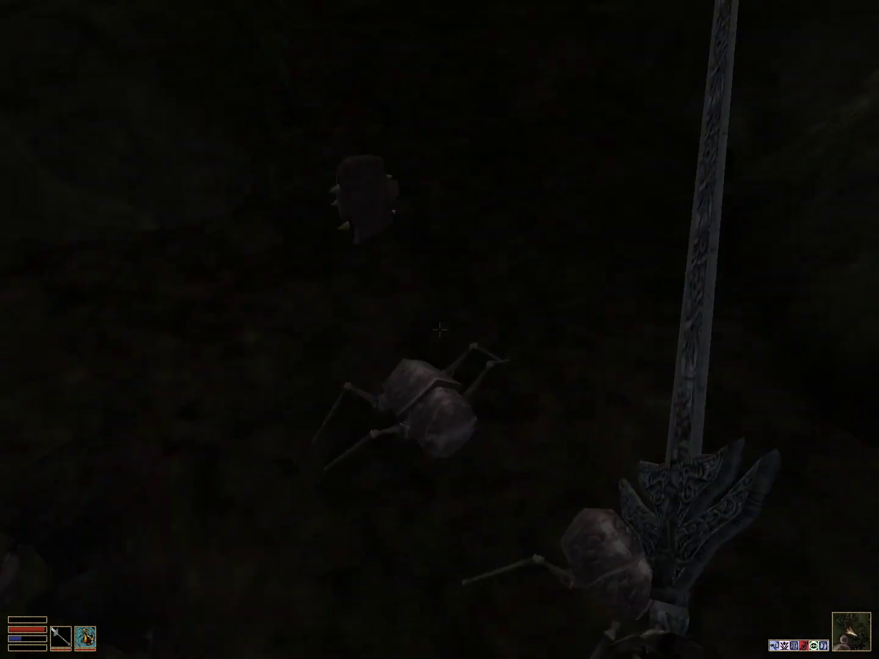
# Step: Search the dead scrib and rat, closing each loot window
pyautogui.press('space')
pyautogui.rightClick(440, 330)
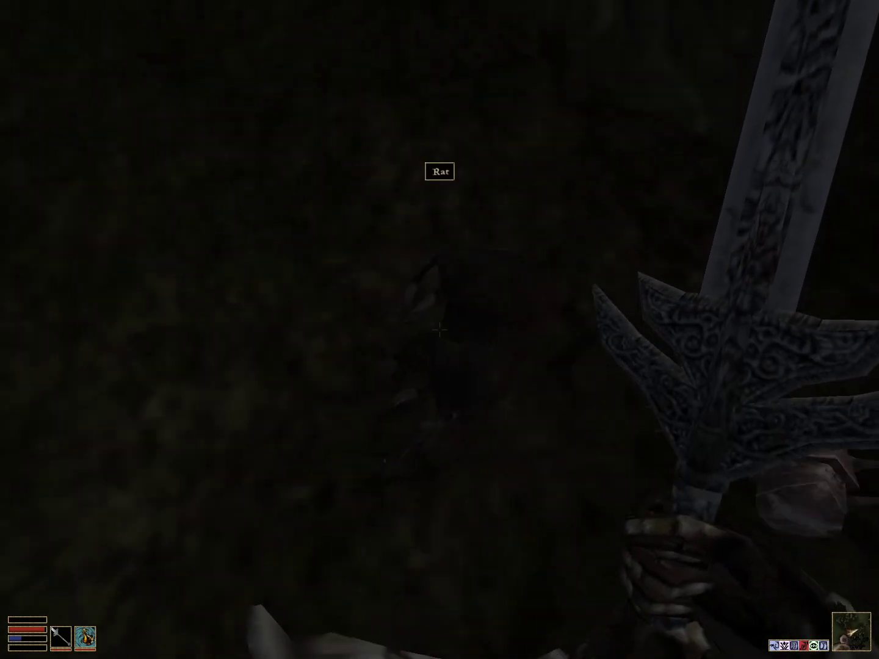
pyautogui.press('space')
pyautogui.rightClick(439, 330)
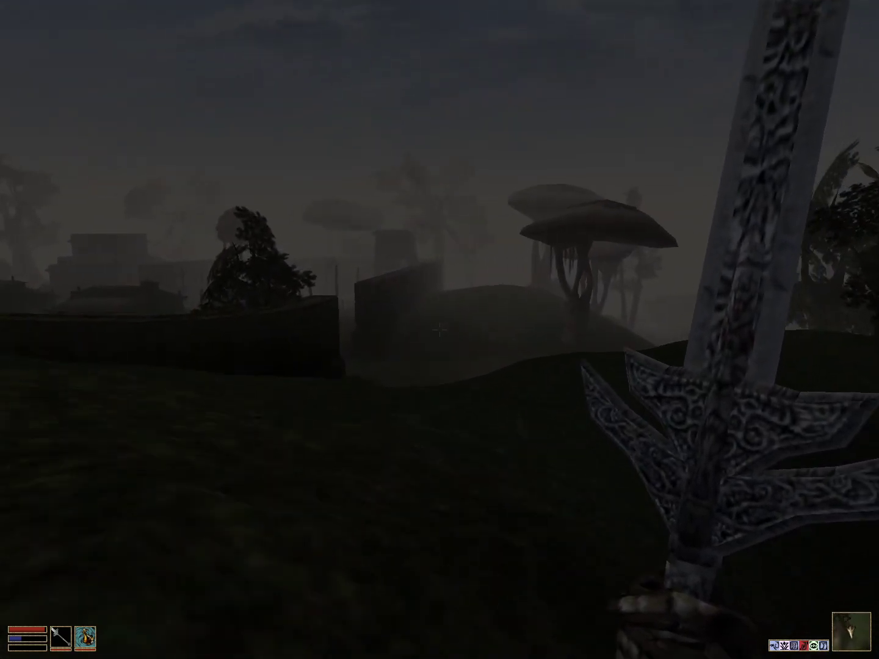
# Step: Glance over the map, inventory and stats, then return to the game view
pyautogui.rightClick(440, 330)
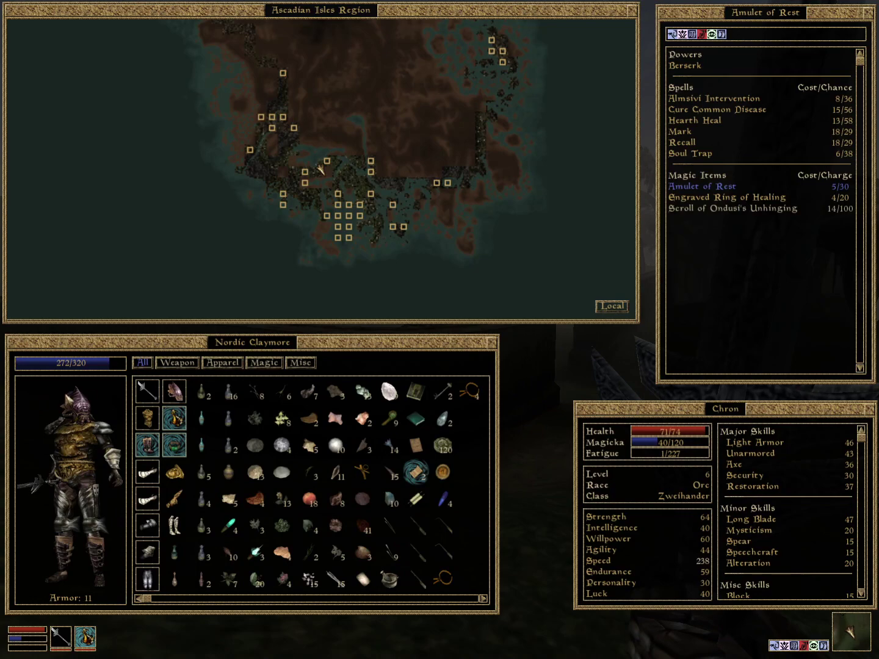
pyautogui.rightClick(320, 167)
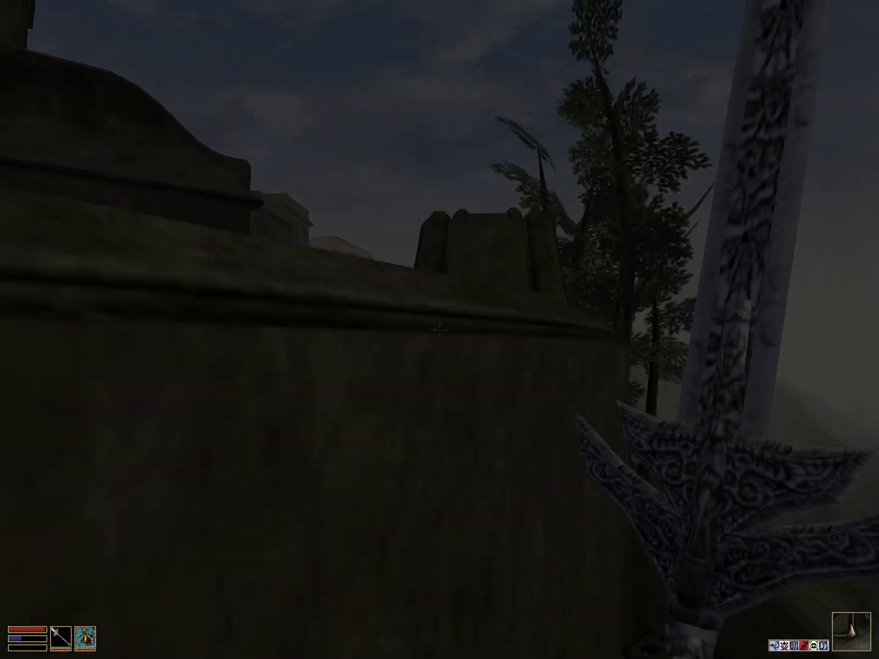
# Step: Walk past the trees and dark structure, then follow the wall up the slope
pyautogui.press('w')
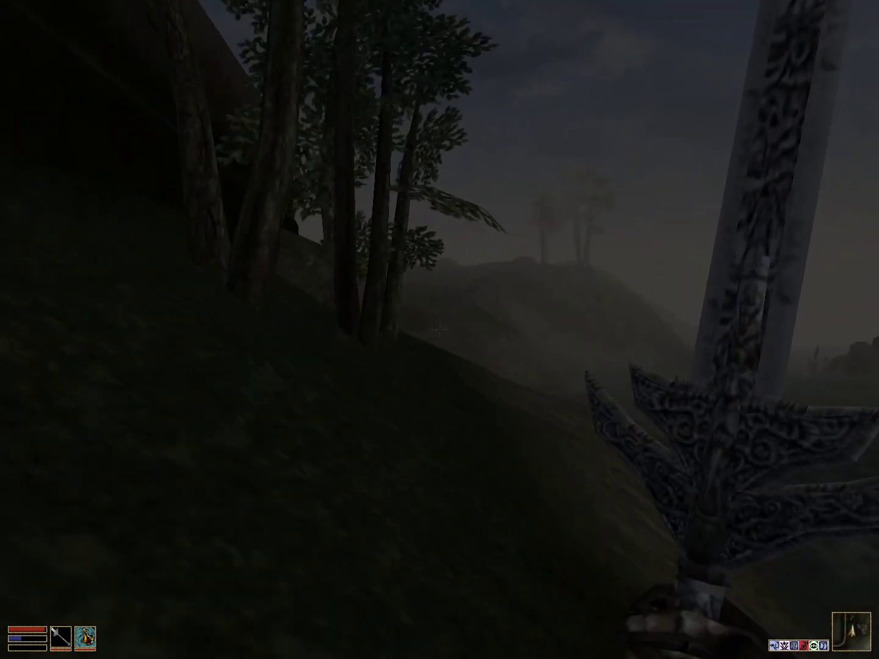
pyautogui.press('w')
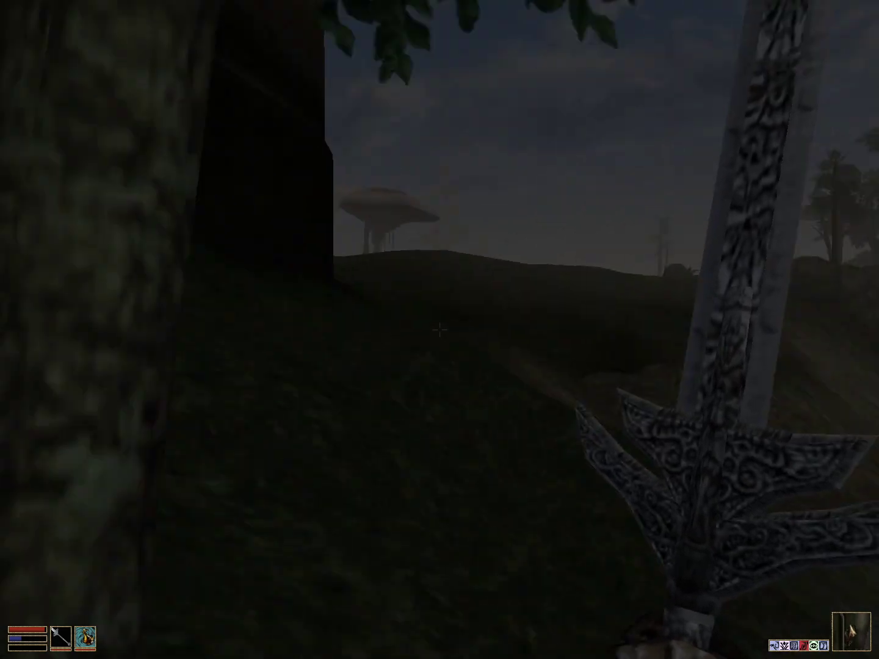
pyautogui.press('w')
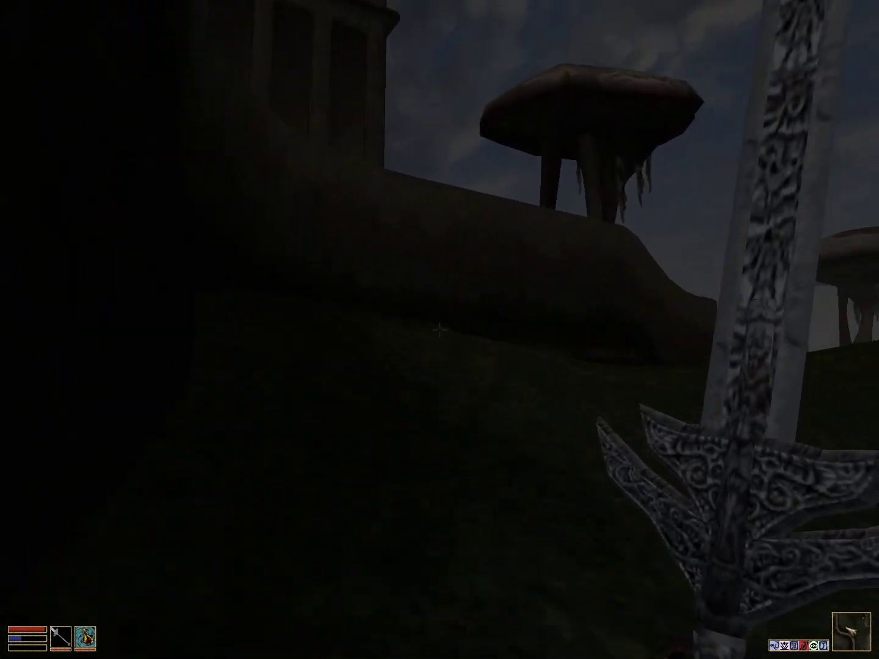
pyautogui.press('w')
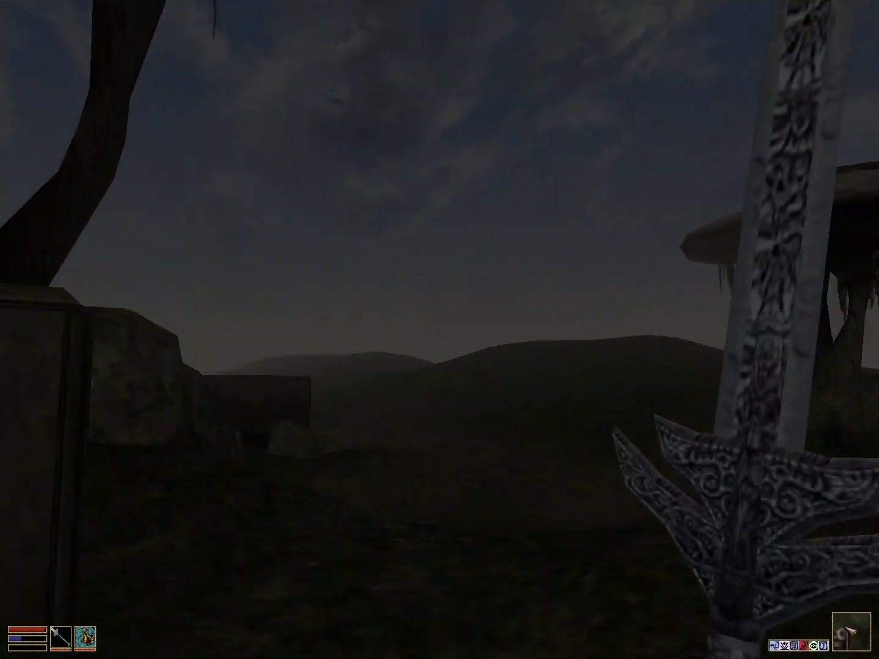
pyautogui.press('w')
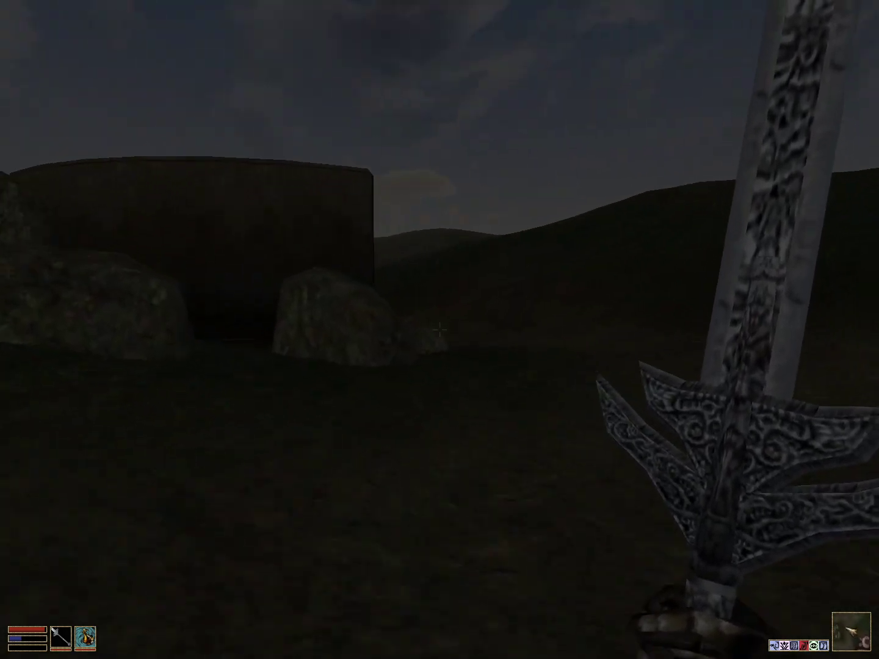
pyautogui.press('w')
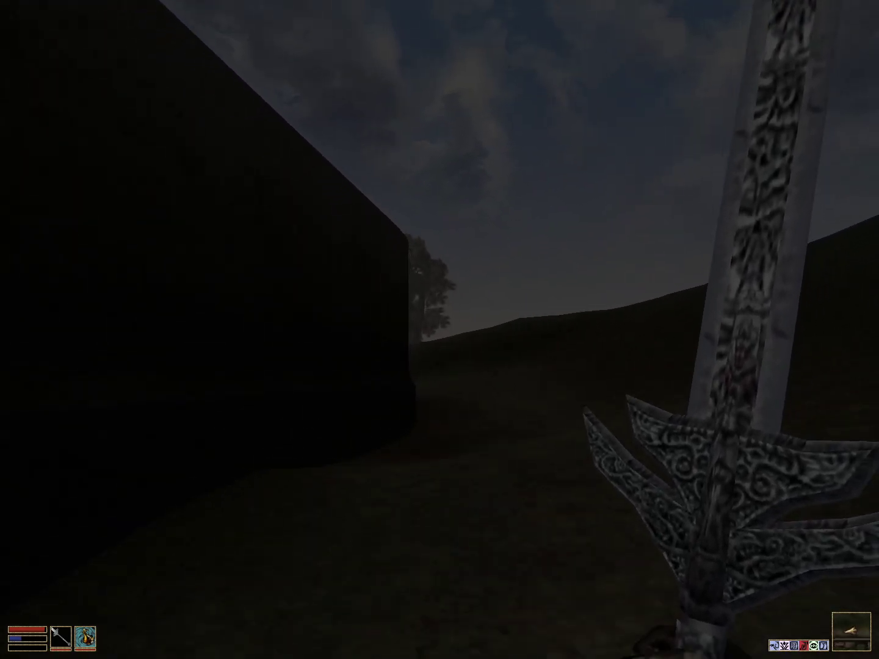
pyautogui.press('w')
pyautogui.press('w')
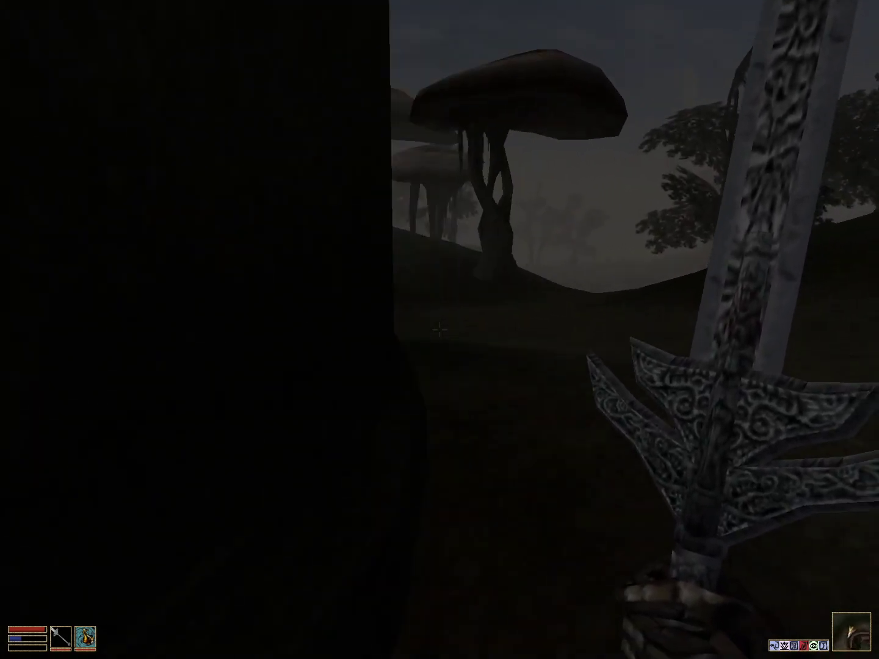
# Step: Head through Dren Plantation past the huts and courtyard wall toward the stone building
pyautogui.press('w')
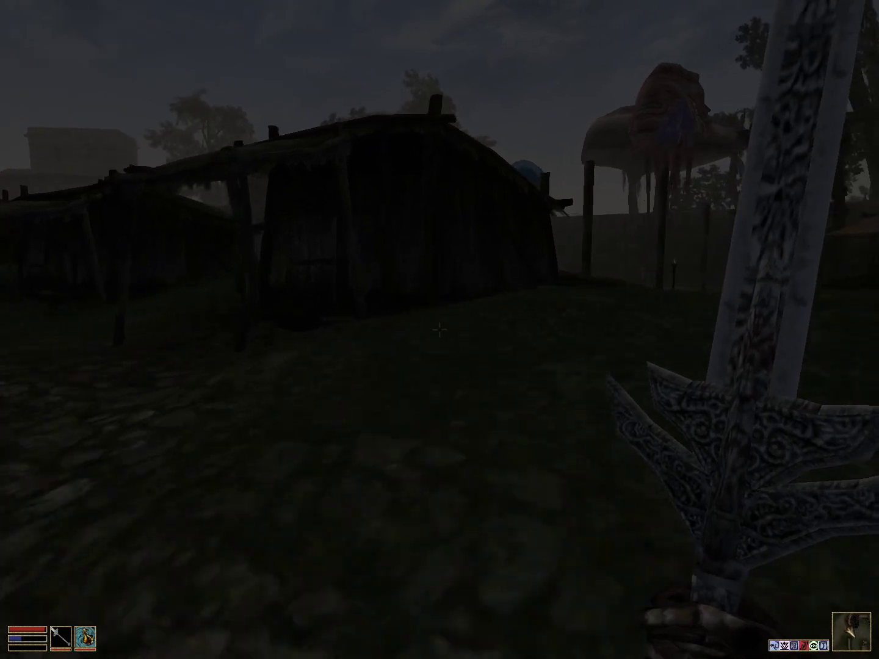
pyautogui.press('w')
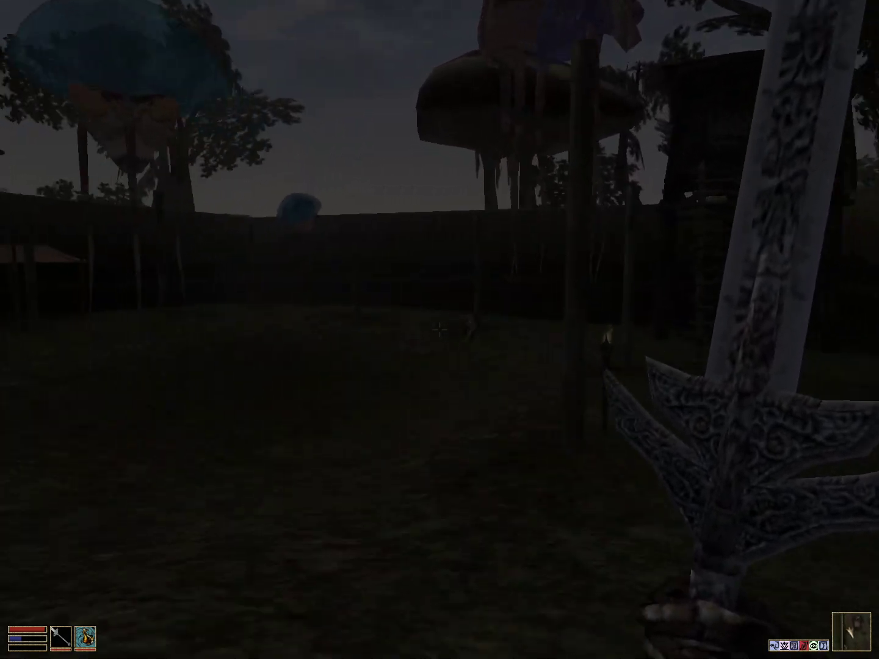
pyautogui.press('w')
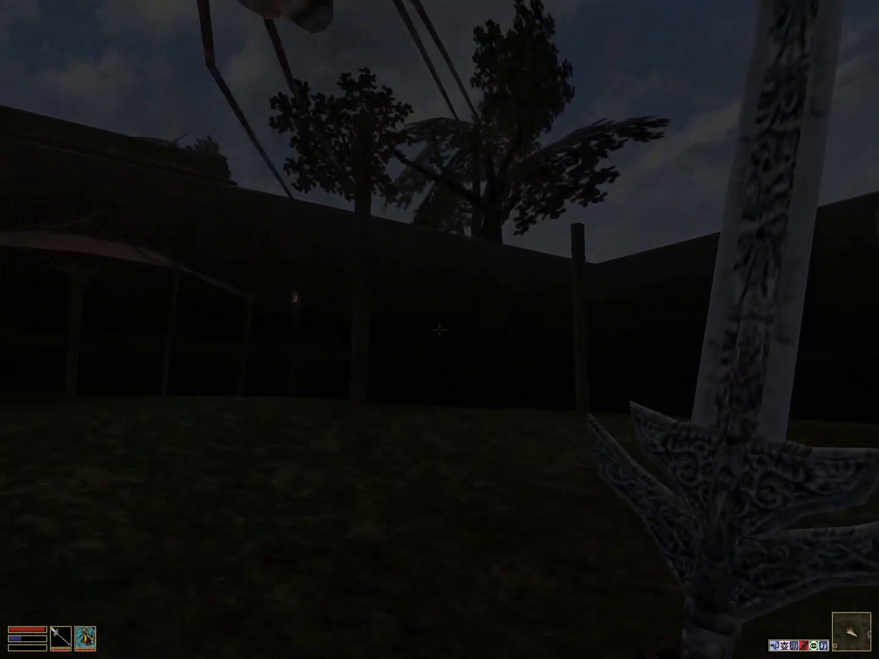
pyautogui.press('w')
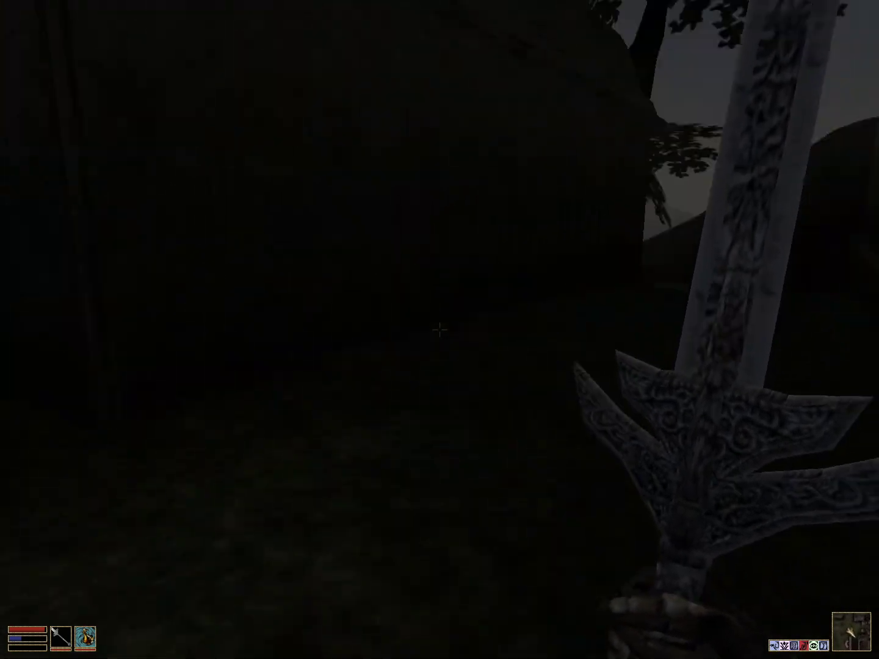
pyautogui.press('w')
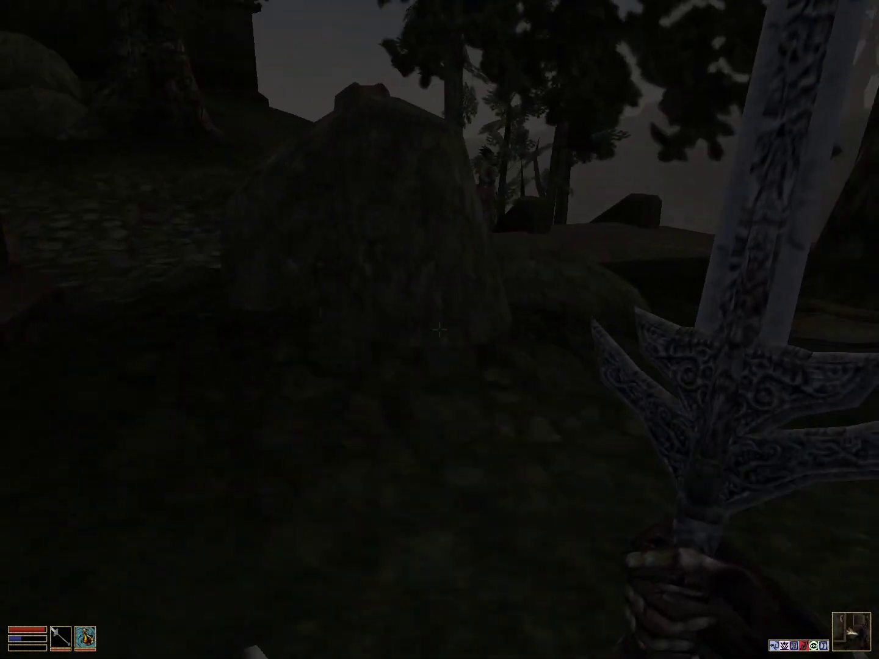
pyautogui.press('w')
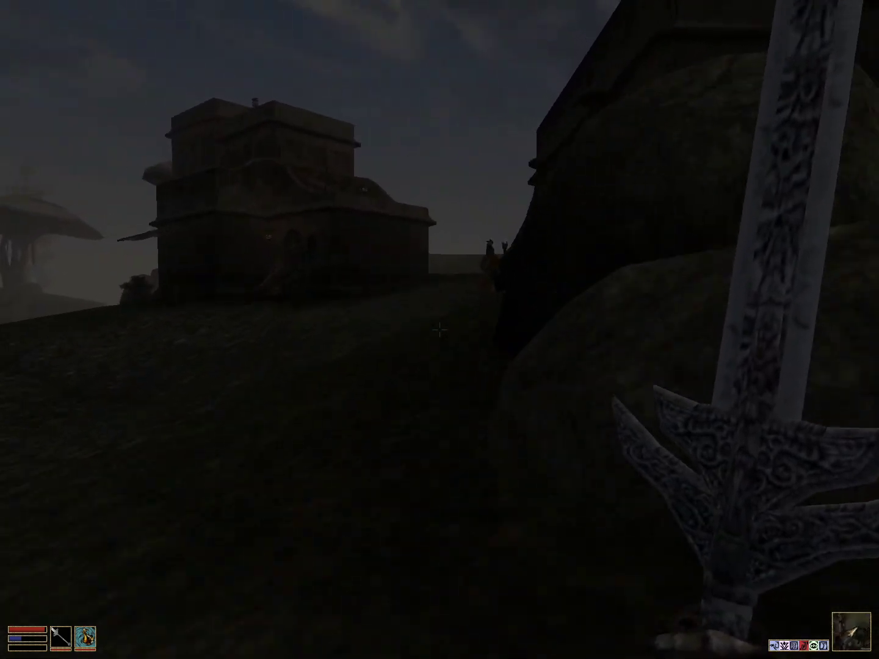
pyautogui.press('w')
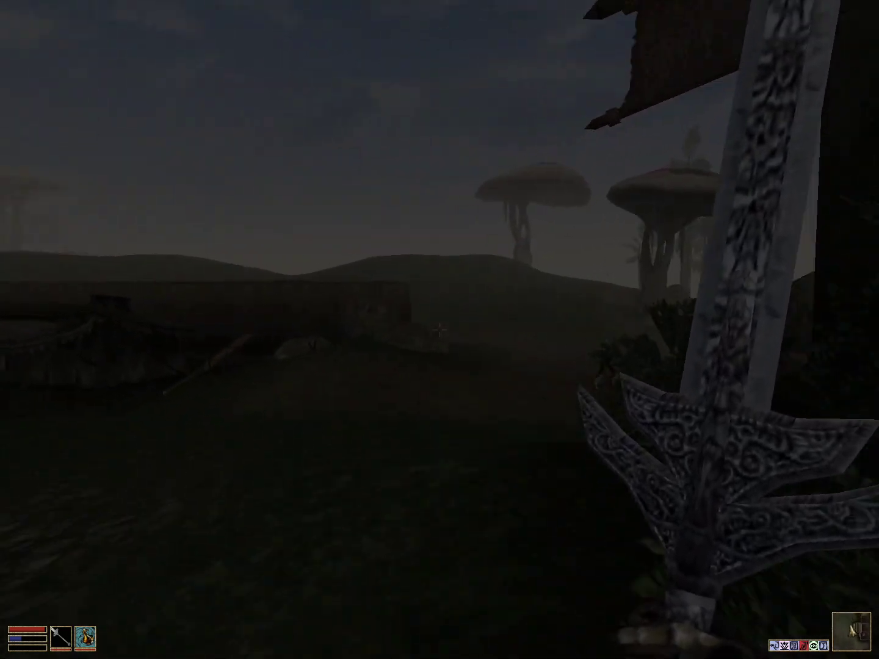
# Step: Glance at the map, then pass the stone building and camp huts toward the mushroom tree
pyautogui.rightClick(439, 331)
pyautogui.press('w')
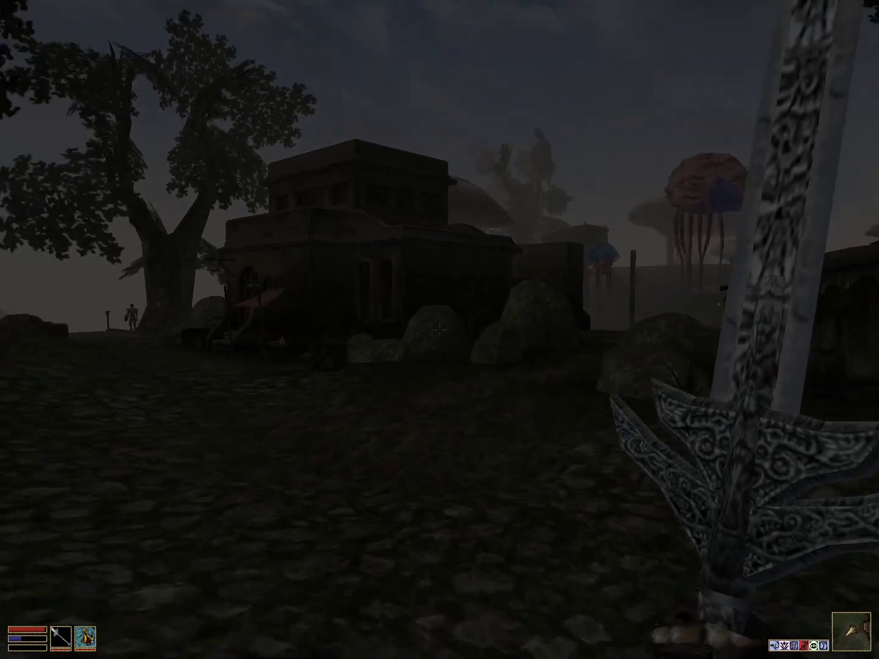
pyautogui.press('w')
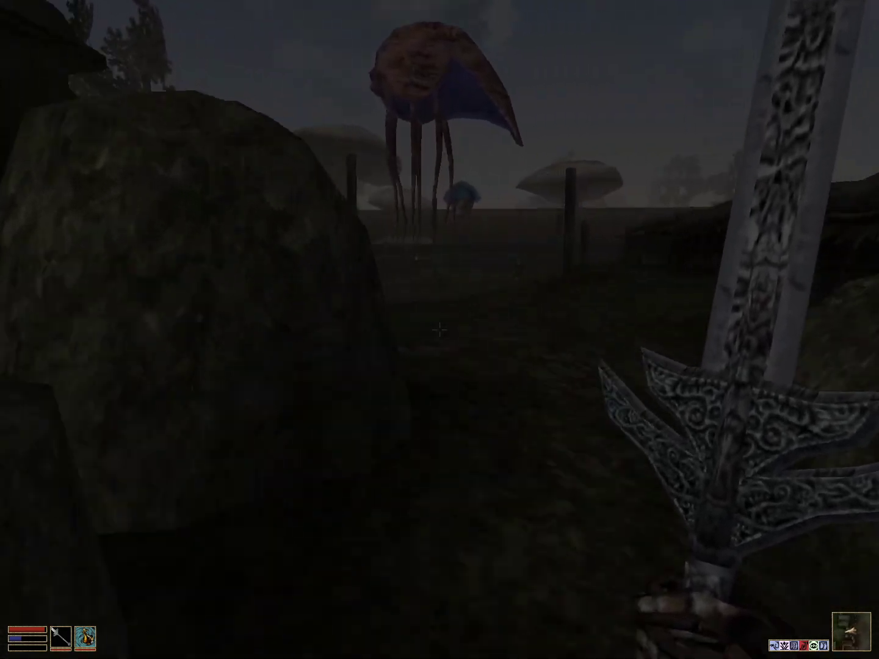
pyautogui.press('w')
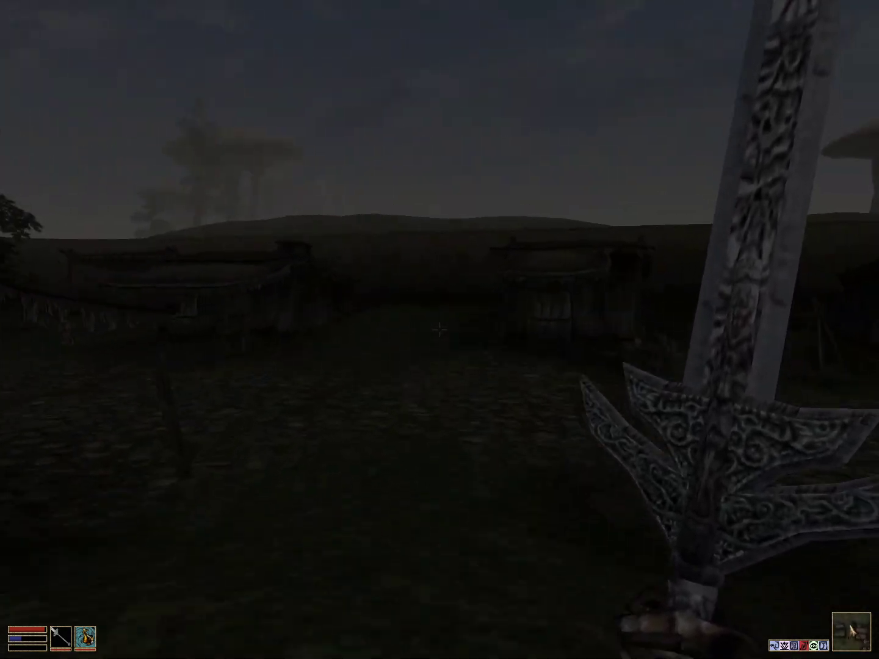
pyautogui.press('w')
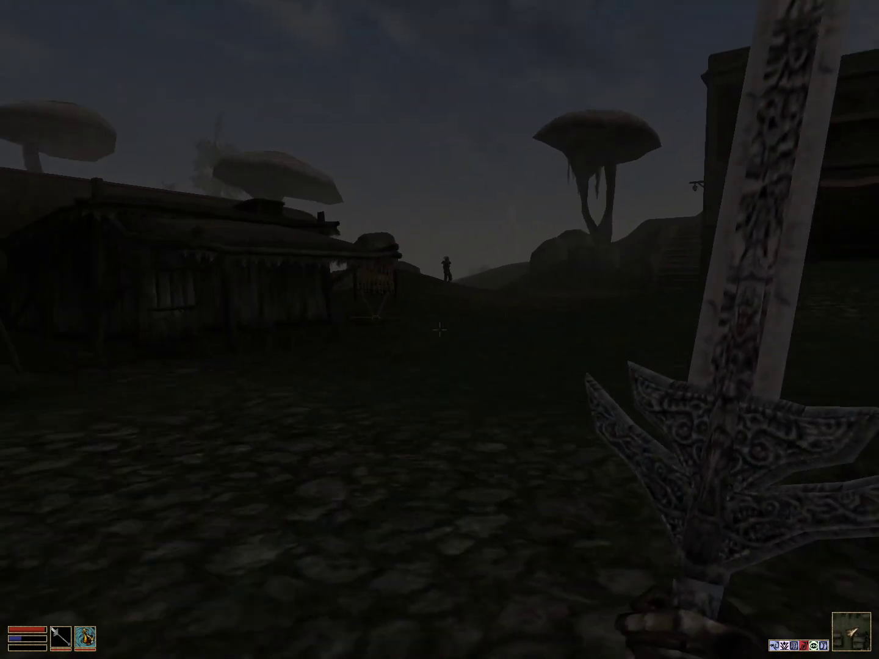
pyautogui.press('w')
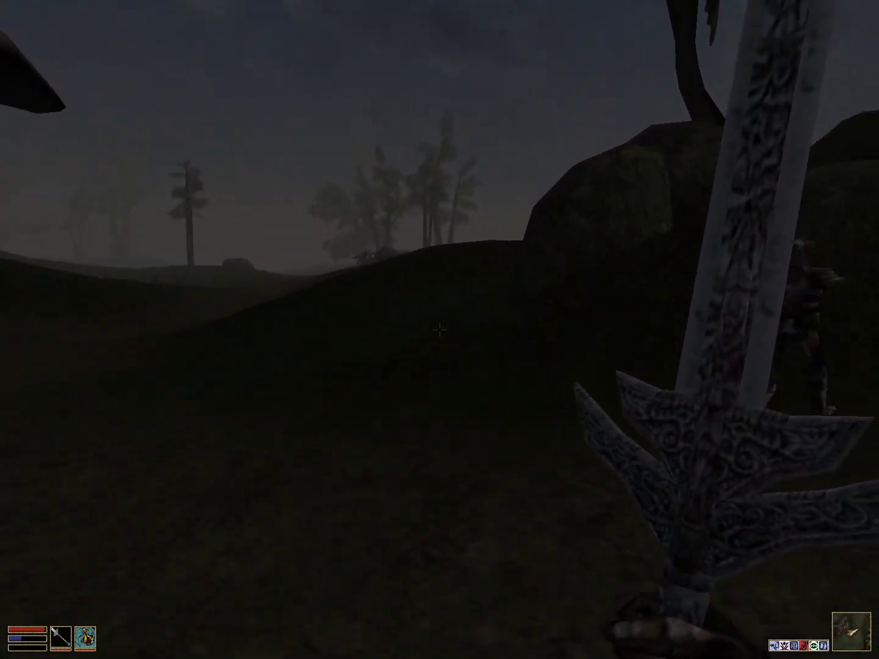
# Step: Climb the hill toward the trees and check the map and inventory overview
pyautogui.press('w')
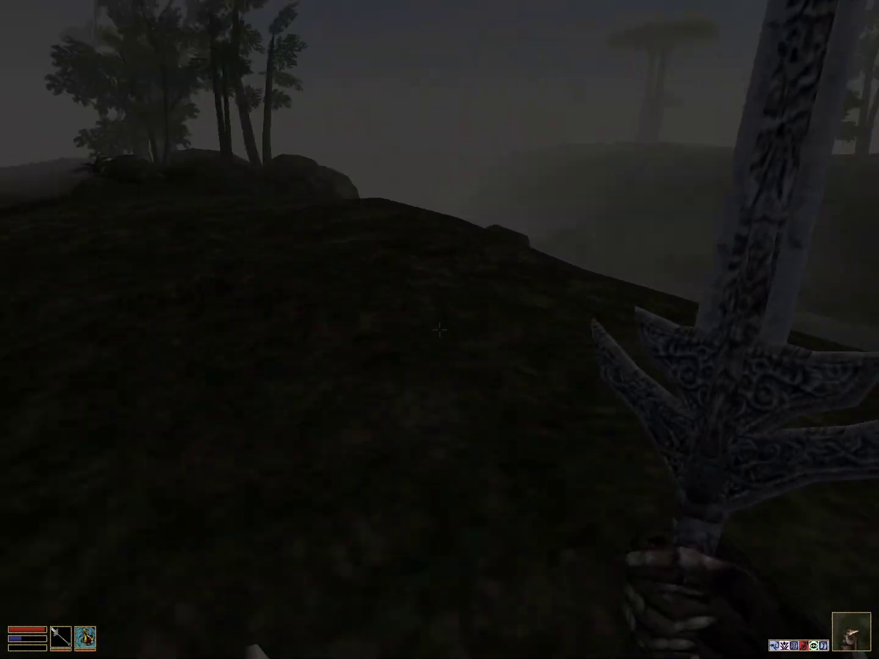
pyautogui.press('w')
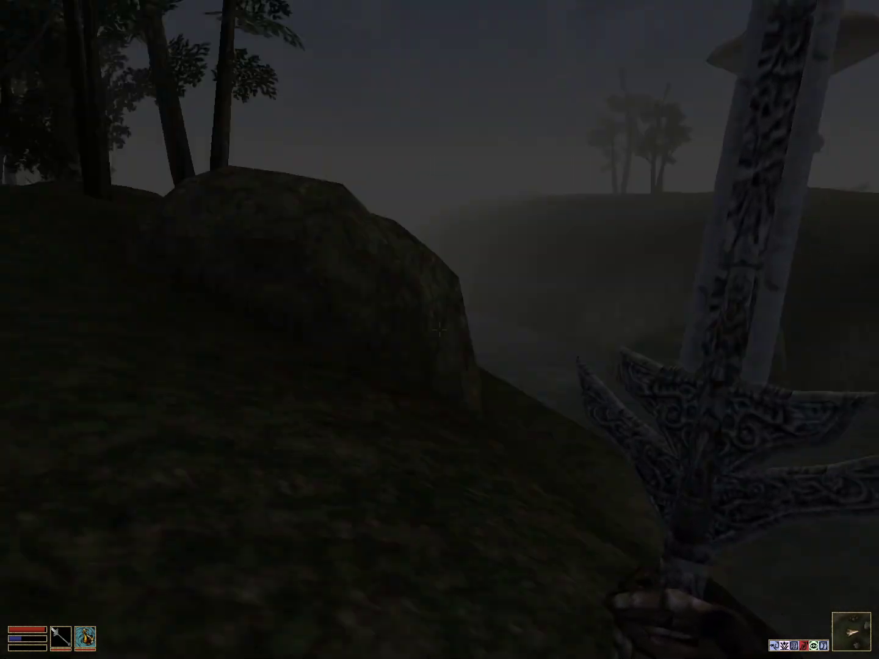
pyautogui.rightClick(439, 331)
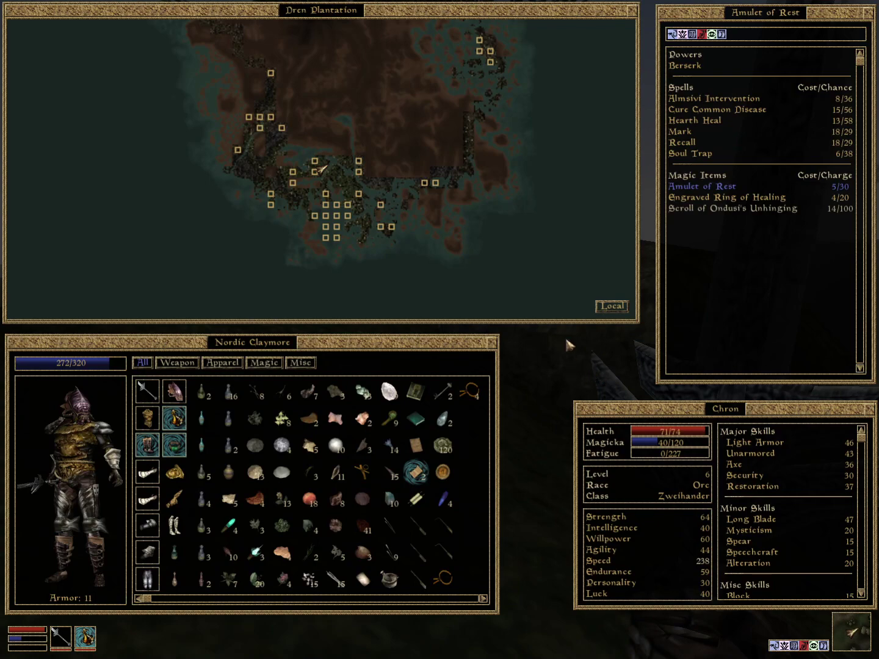
pyautogui.rightClick(503, 246)
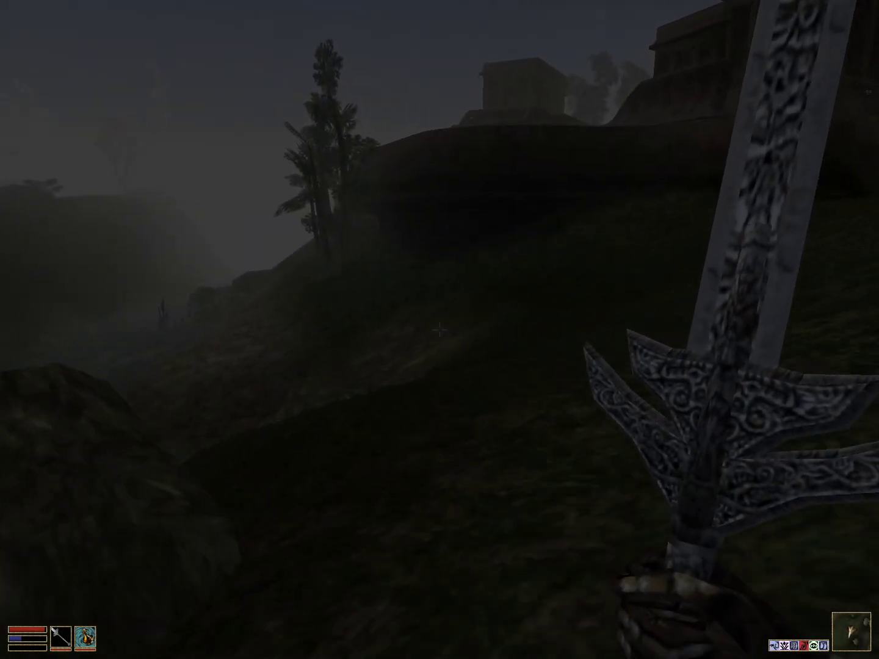
# Step: Follow the riverbank past the hillside to open water in the Ascadian Isles Region
pyautogui.press('w')
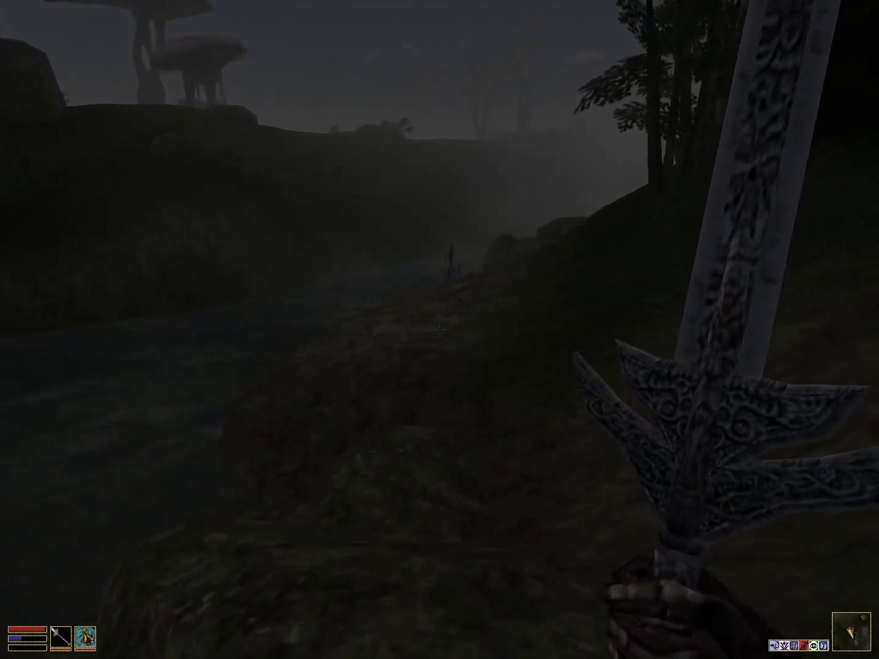
pyautogui.press('w')
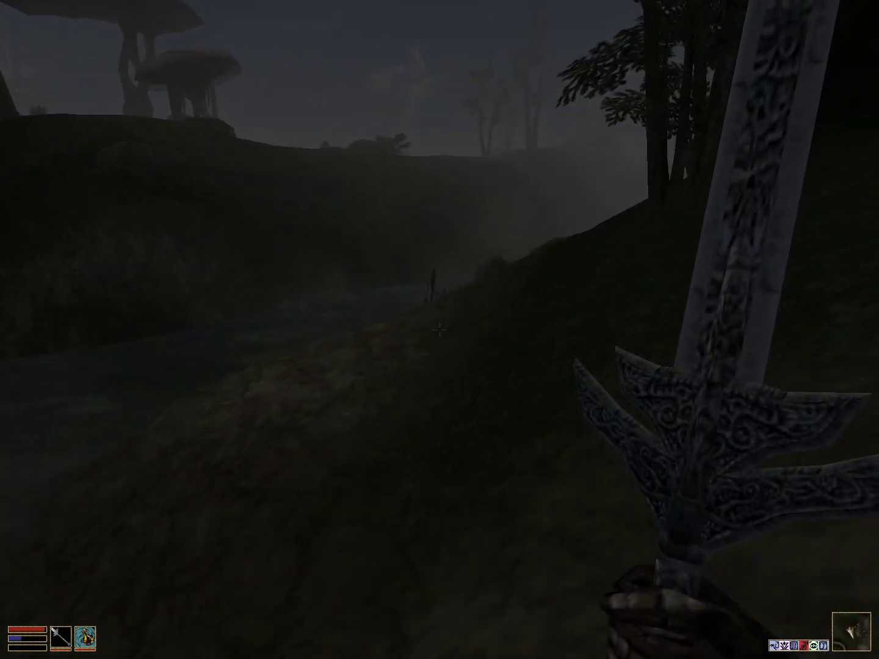
pyautogui.press('w')
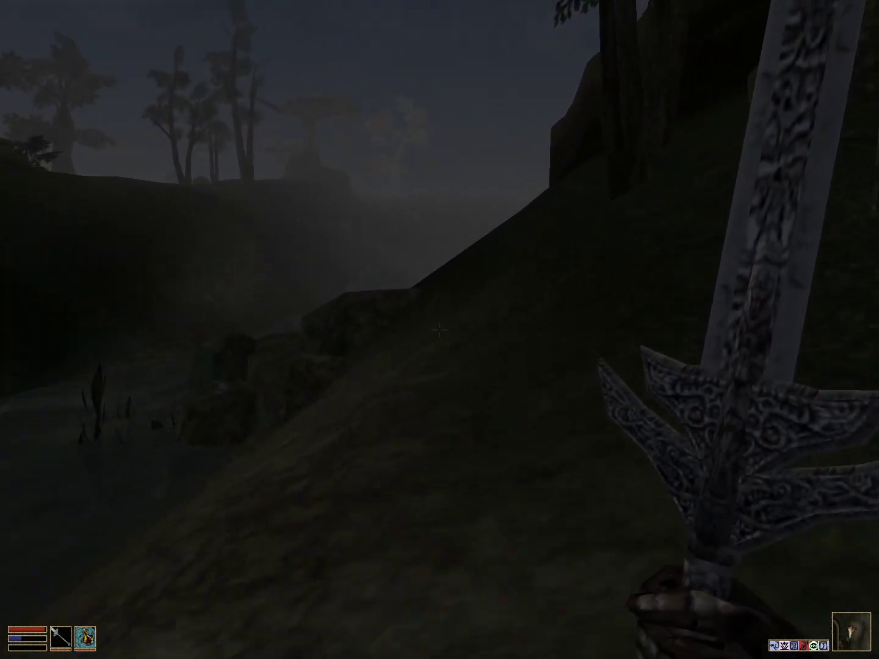
pyautogui.press('w')
pyautogui.press('w')
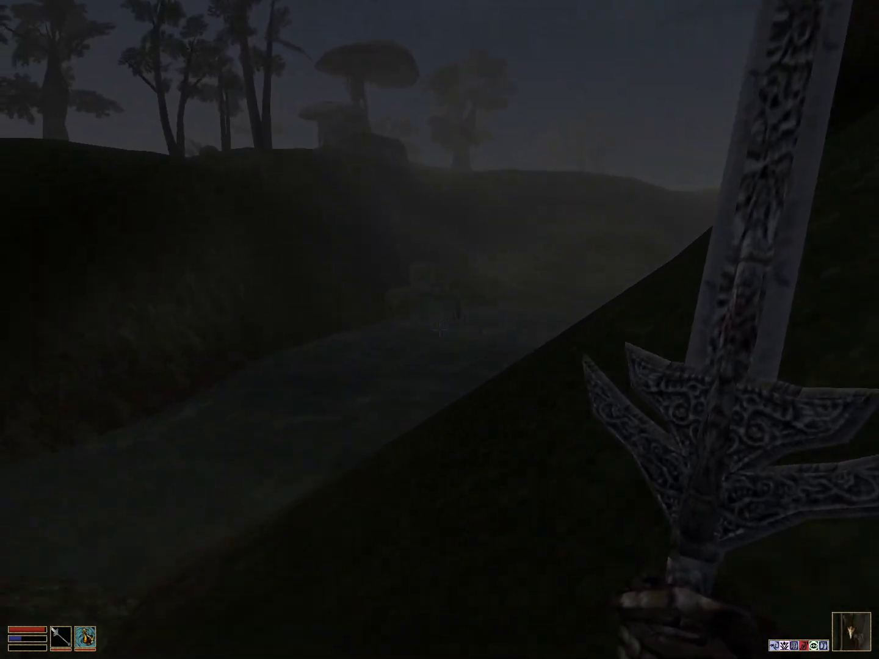
pyautogui.press('w')
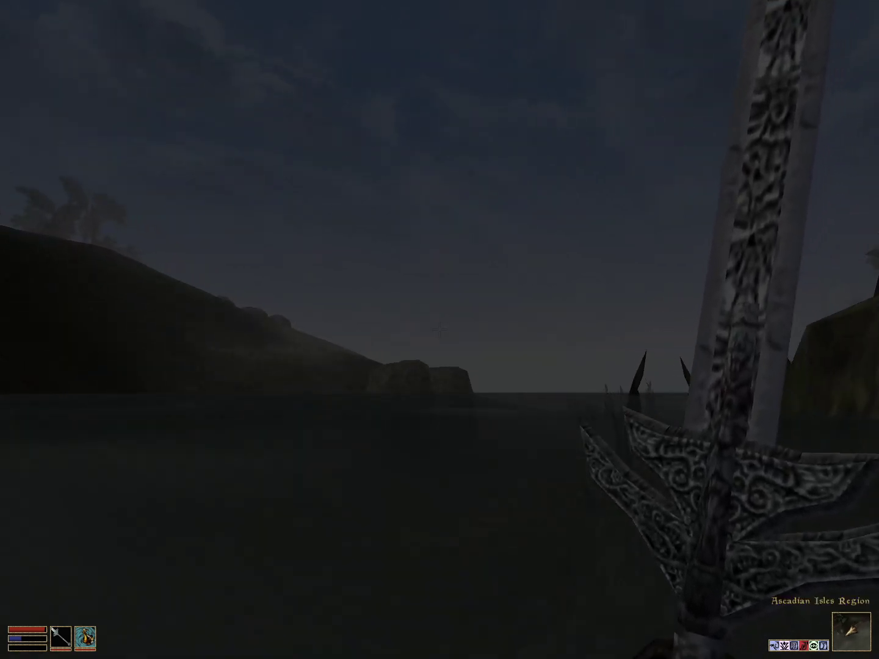
# Step: Check the Ascadian Isles regional map three times while travelling over the hills
pyautogui.rightClick(440, 330)
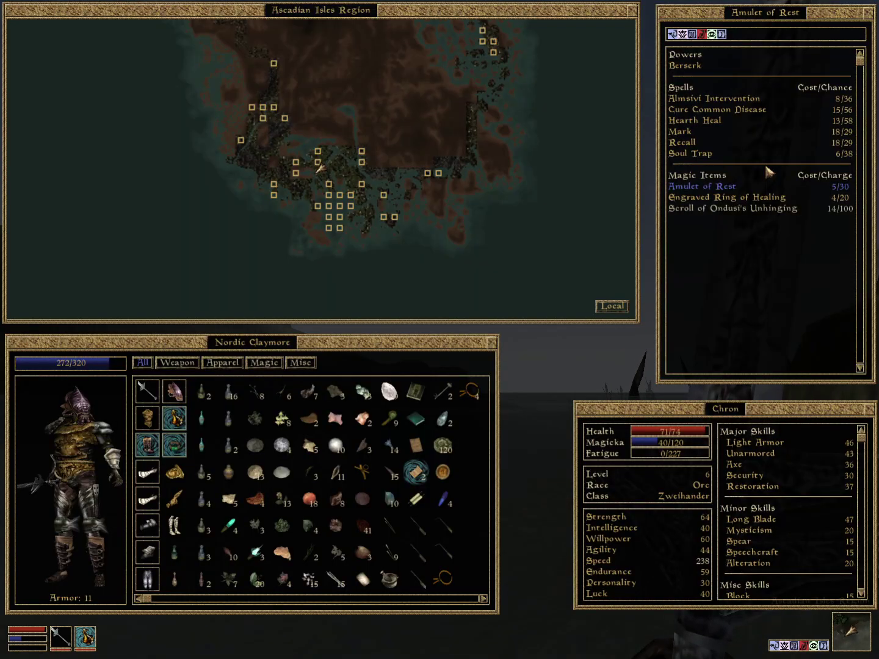
pyautogui.rightClick(768, 172)
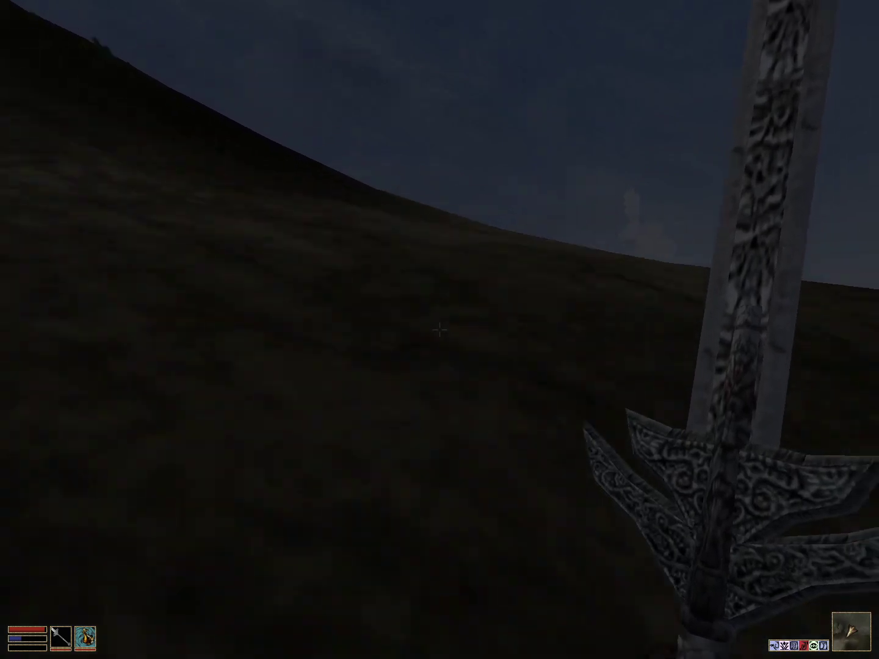
pyautogui.rightClick(830, 238)
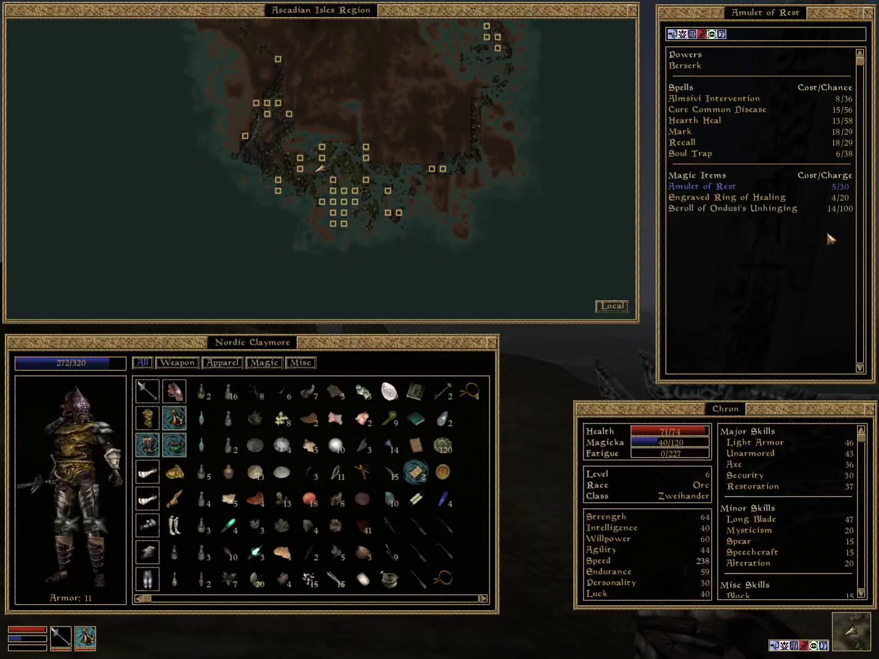
pyautogui.rightClick(829, 238)
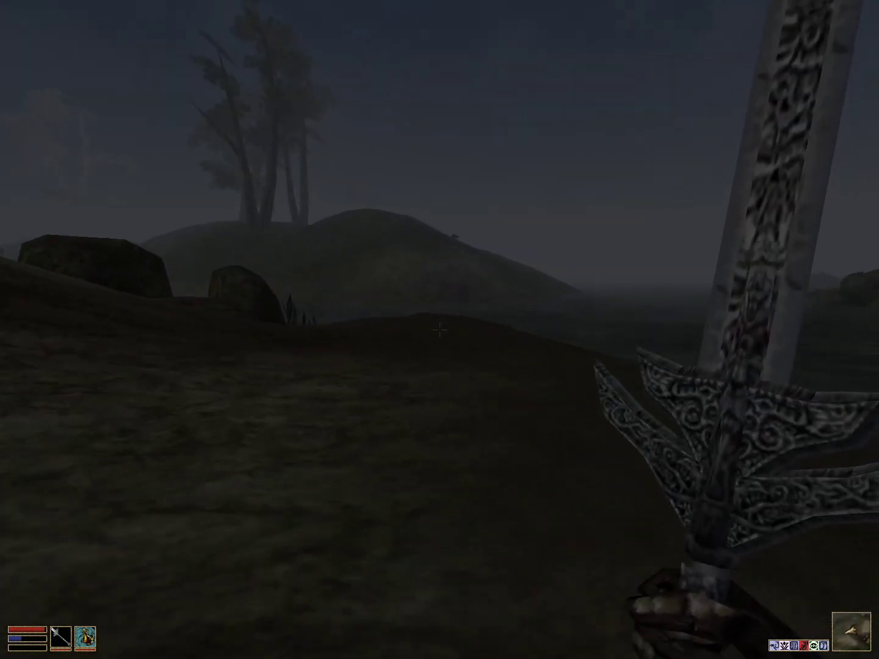
pyautogui.rightClick(872, 233)
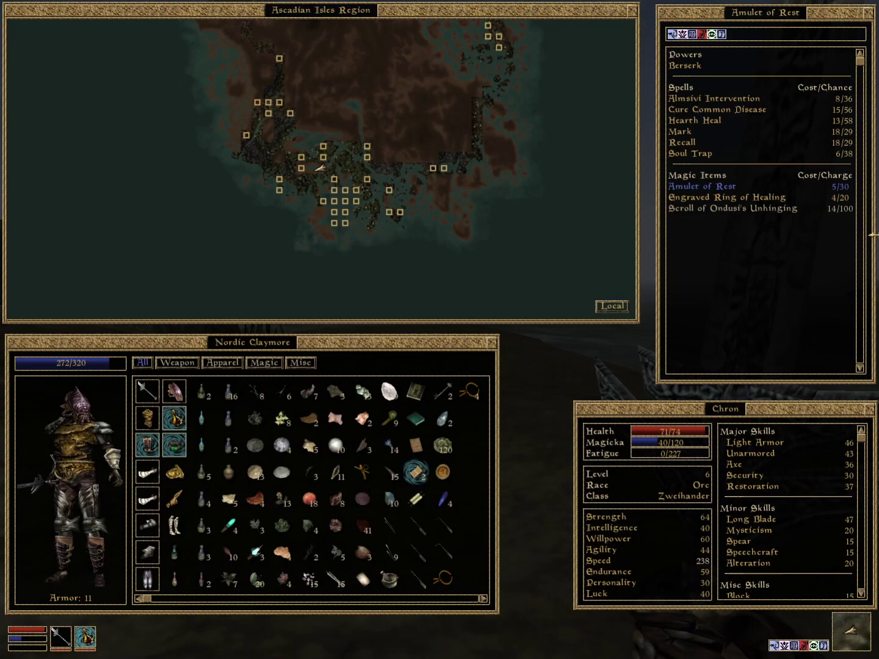
pyautogui.rightClick(320, 168)
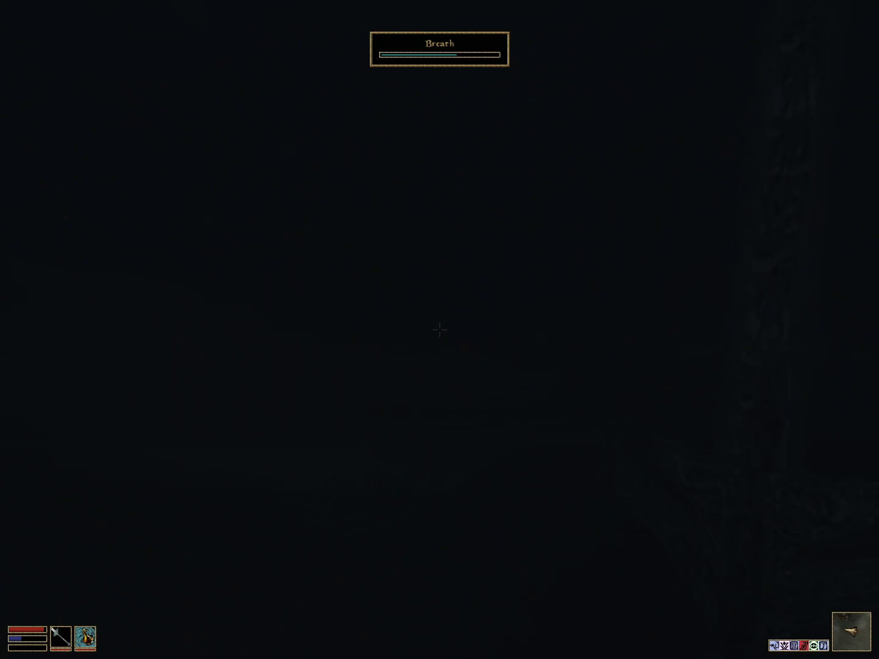
# Step: Check the map, kill the hilltop rat with the claymore, and loot its corpse
pyautogui.rightClick(439, 329)
pyautogui.rightClick(769, 134)
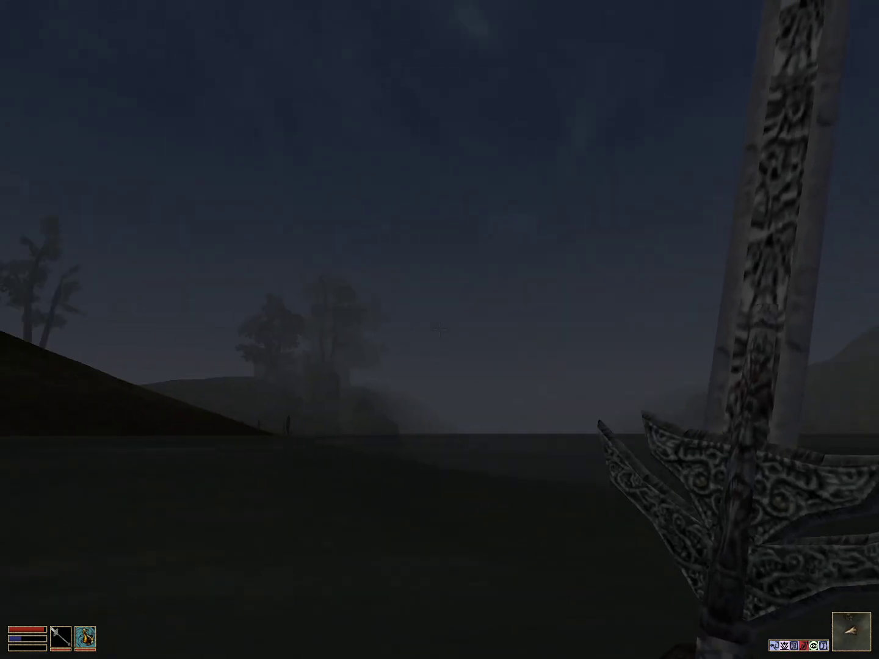
pyautogui.click(439, 329)
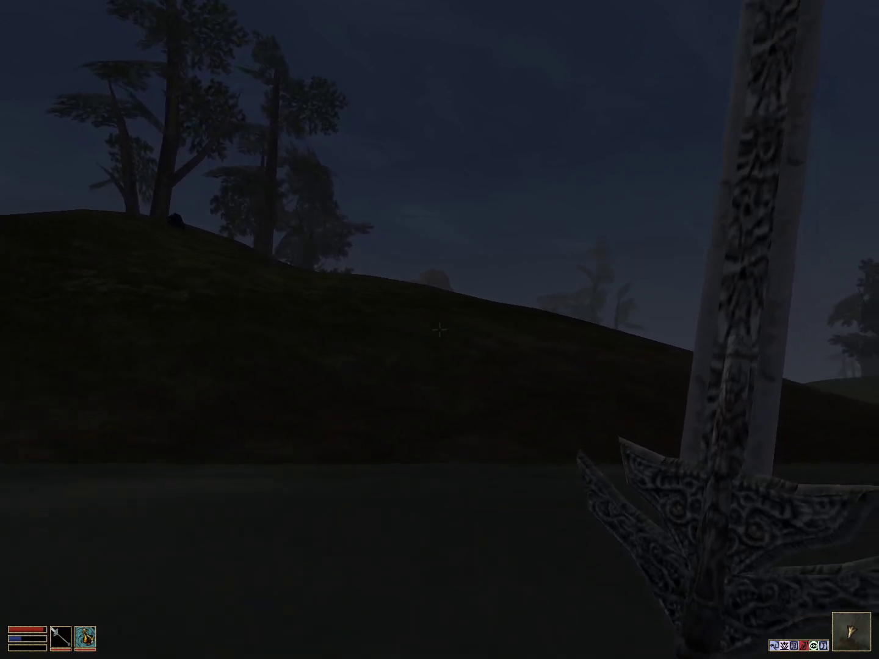
pyautogui.click(440, 330)
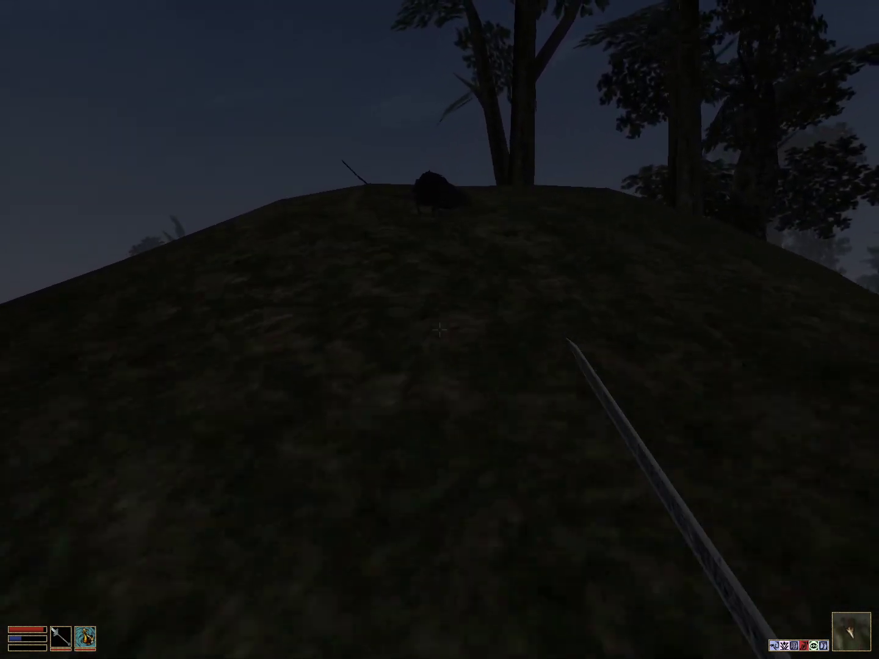
pyautogui.click(439, 330)
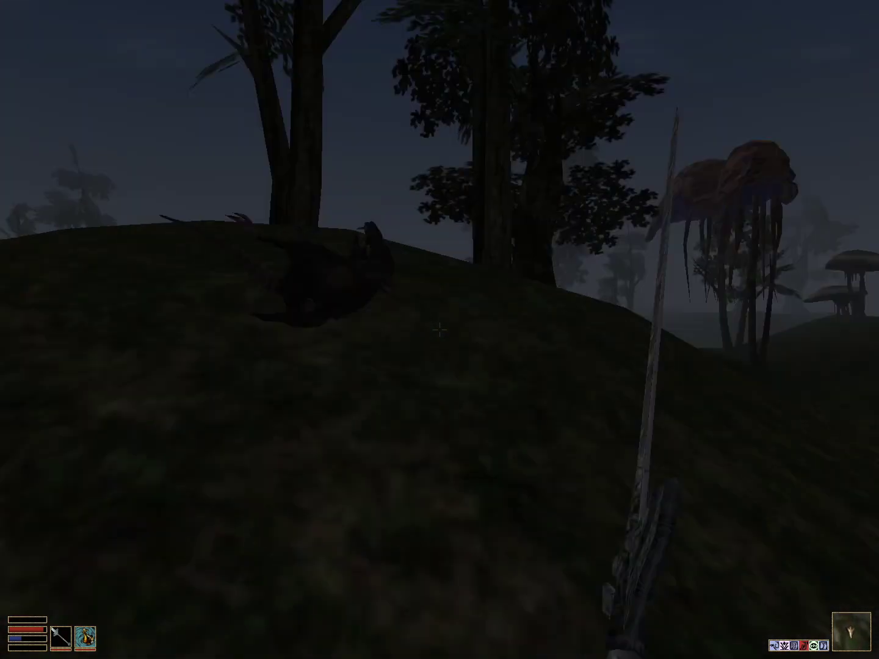
pyautogui.press('space')
pyautogui.rightClick(491, 324)
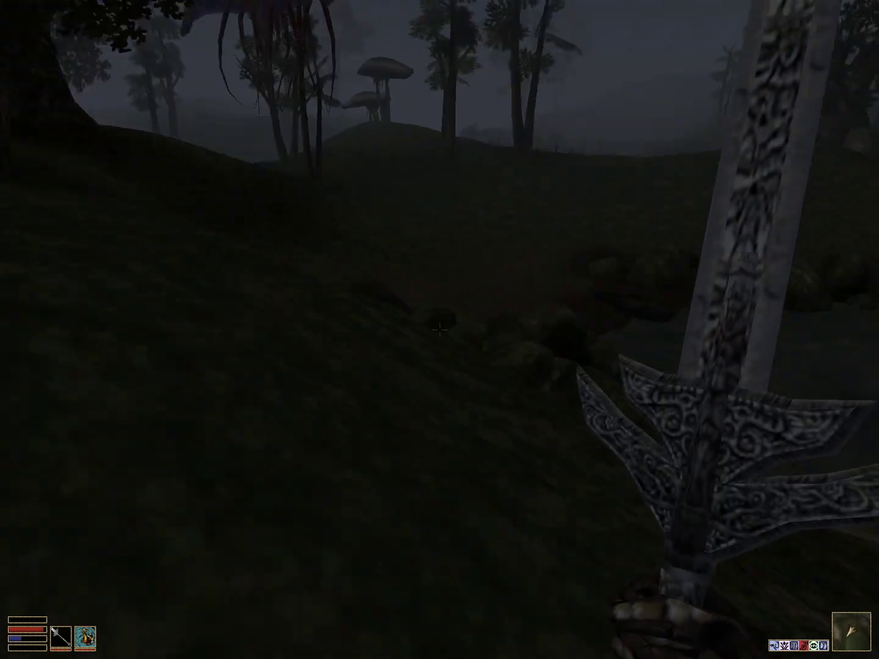
# Step: Circle the boat and cross the grassy slope into the swamp beside the rocks
pyautogui.press('w')
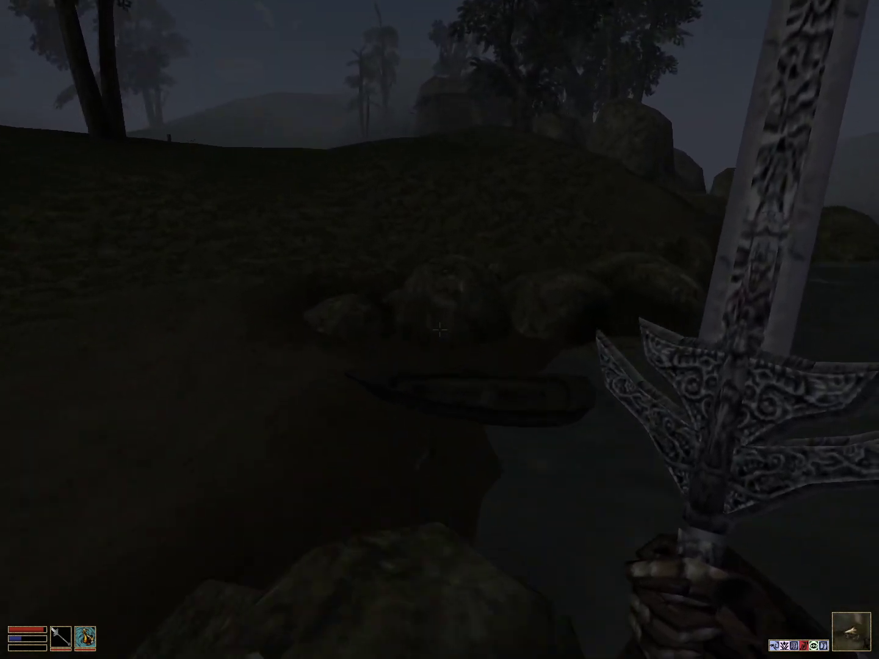
pyautogui.press('w')
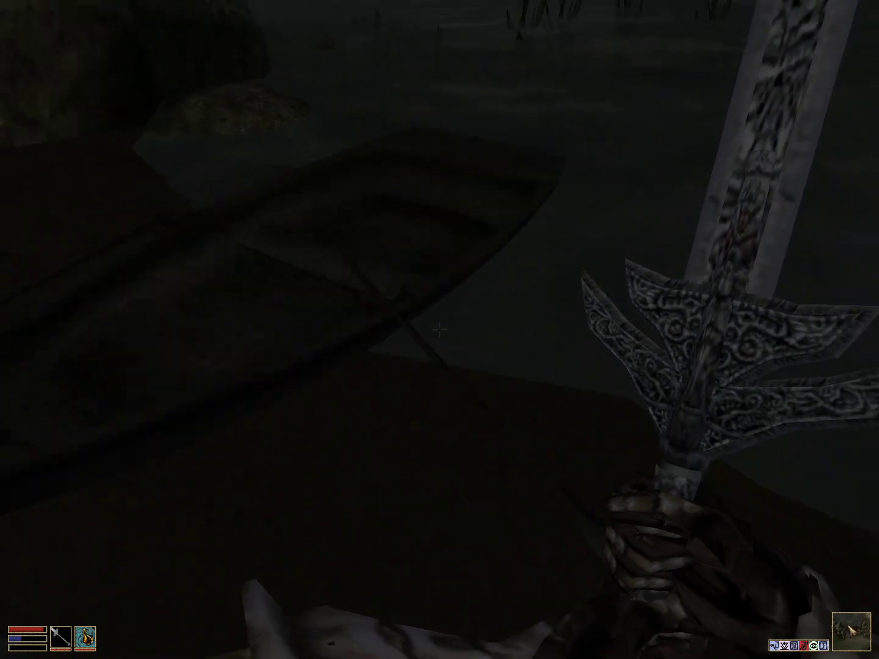
pyautogui.press('w')
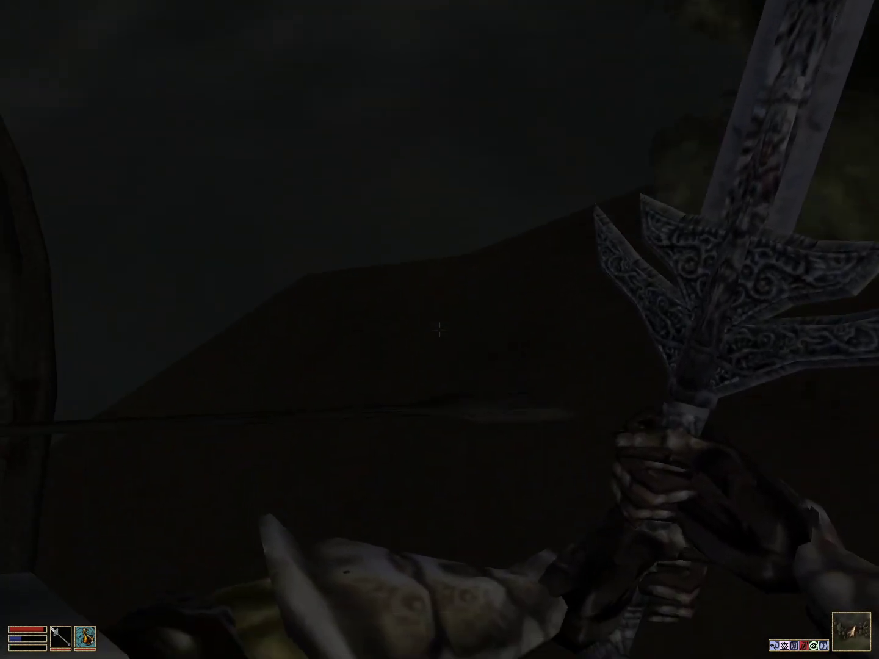
pyautogui.press('w')
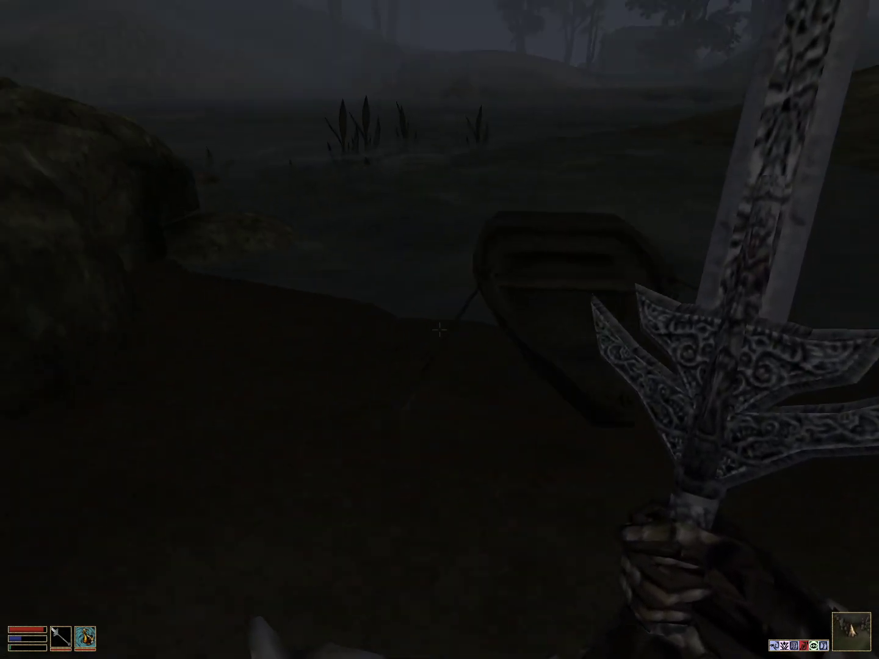
pyautogui.press('w')
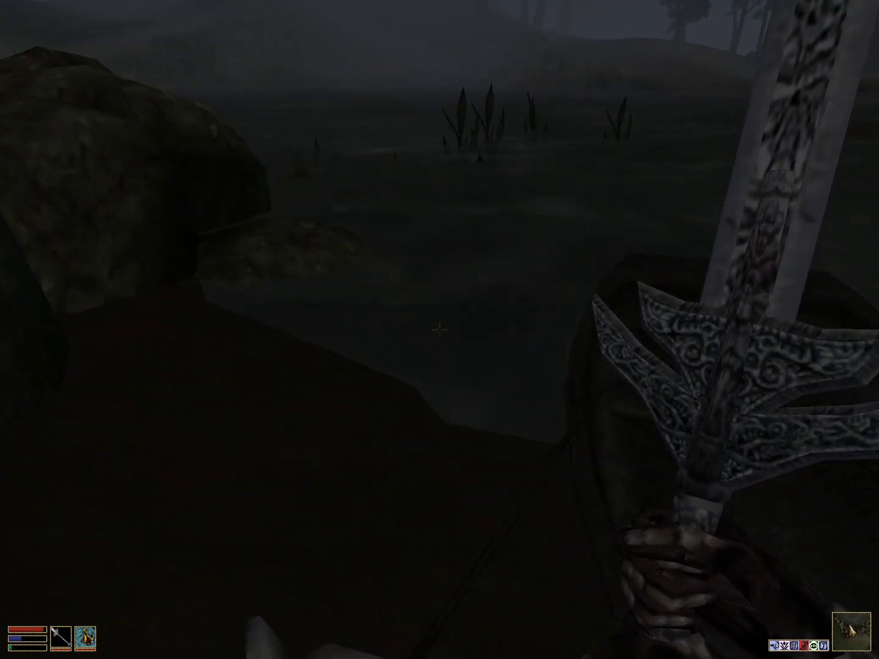
pyautogui.press('w')
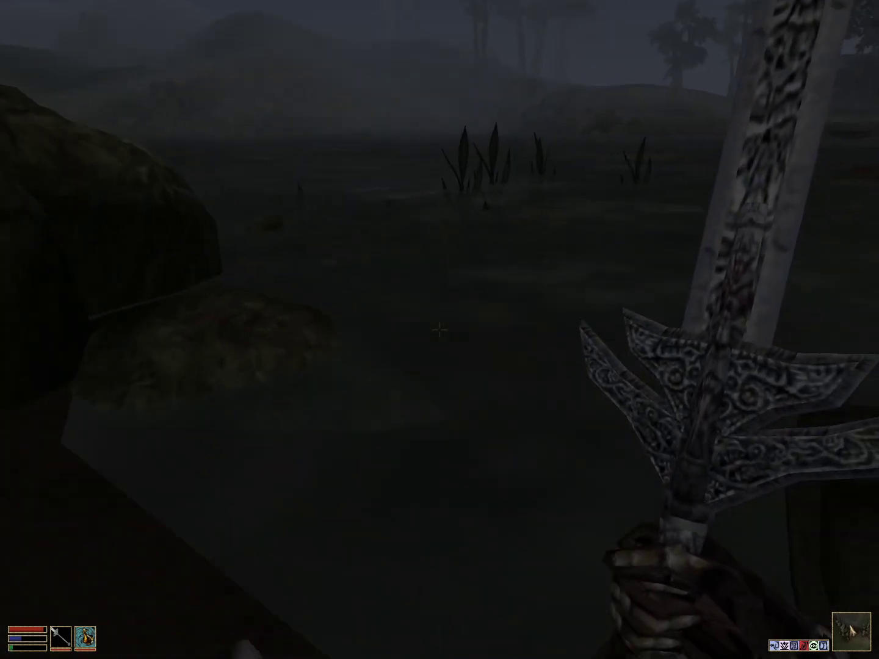
# Step: Collect the small kollop's contents and check the Ascadian Isles map
pyautogui.press('w')
pyautogui.click(440, 330)
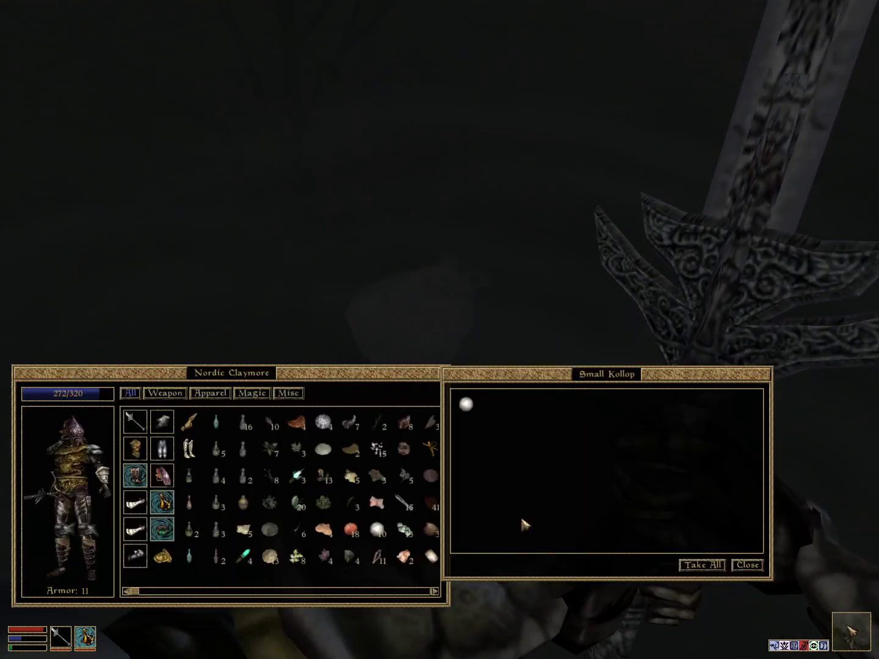
pyautogui.click(748, 564)
pyautogui.press('w')
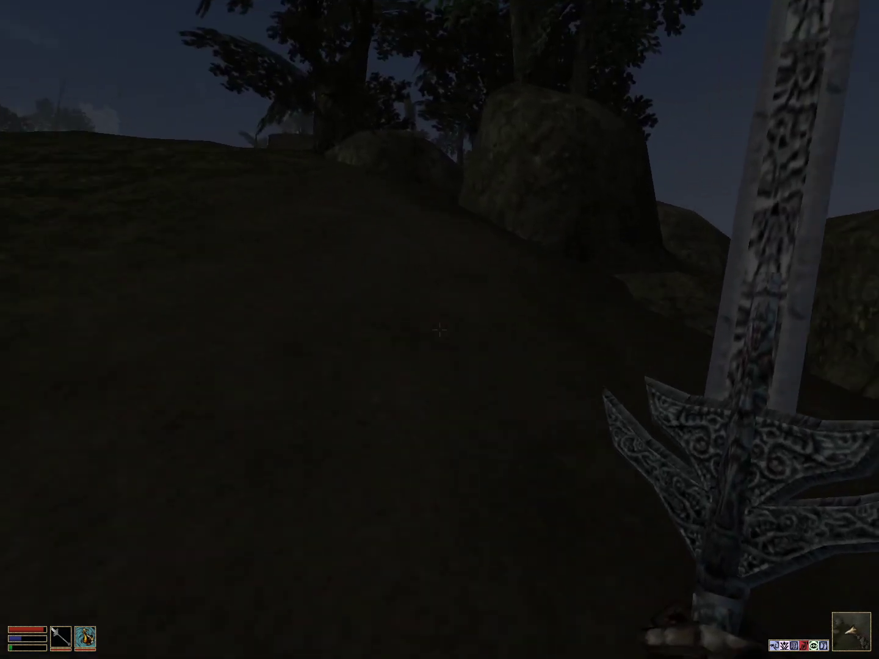
pyautogui.rightClick(439, 330)
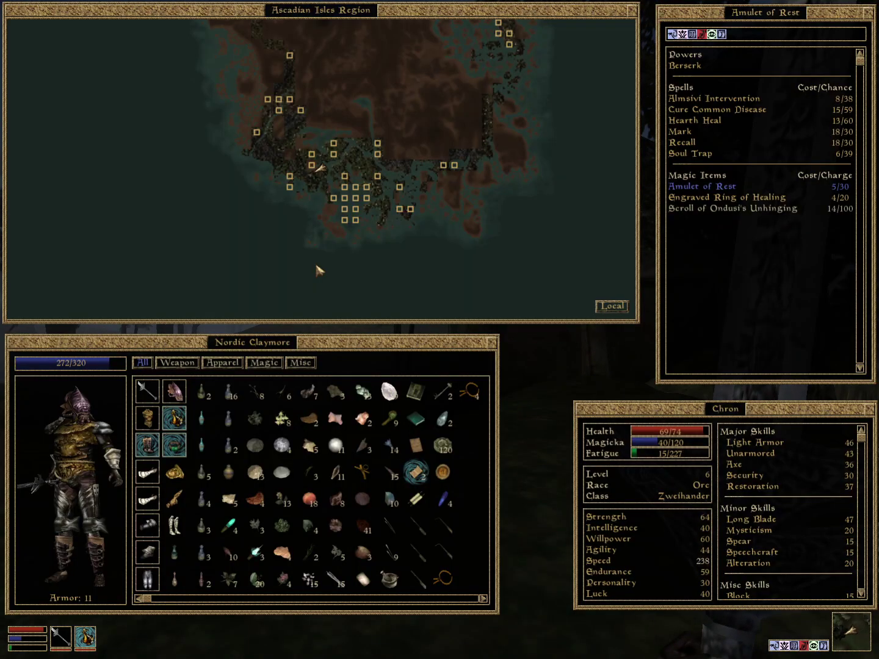
pyautogui.rightClick(318, 271)
# Step: Walk past the hut and tree toward the giant mushroom trees, checking the map again
pyautogui.press('w')
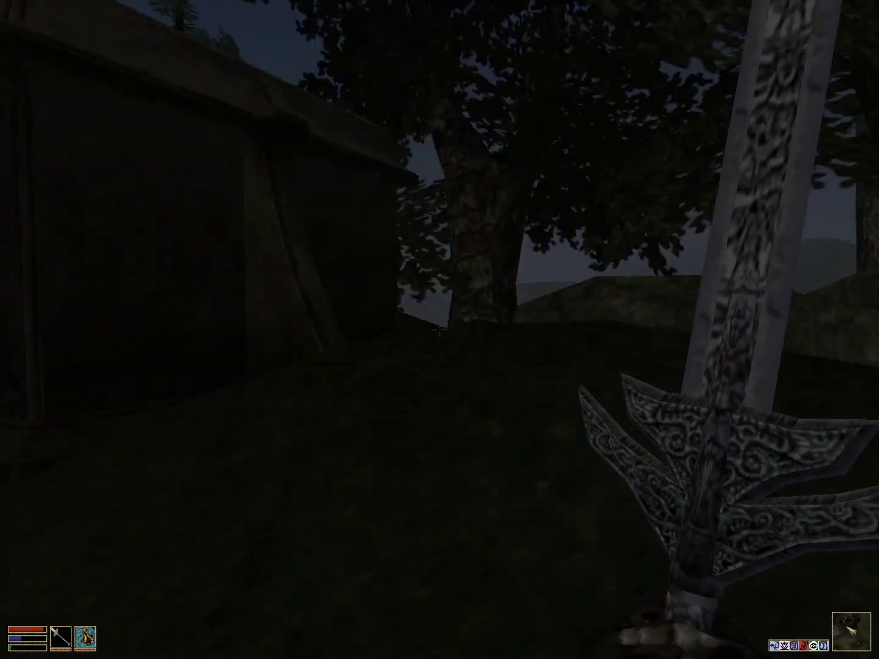
pyautogui.press('w')
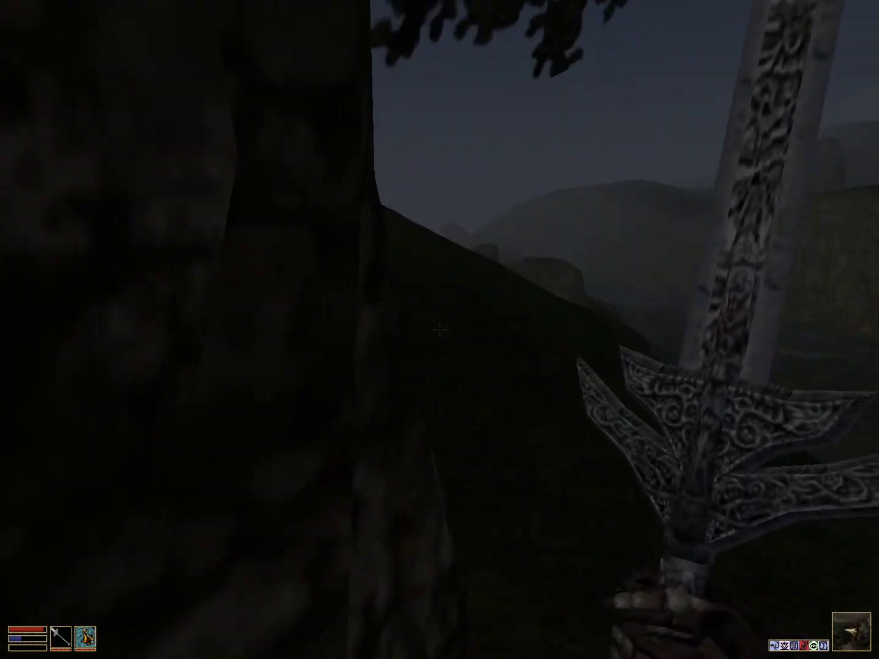
pyautogui.press('w')
pyautogui.press('w')
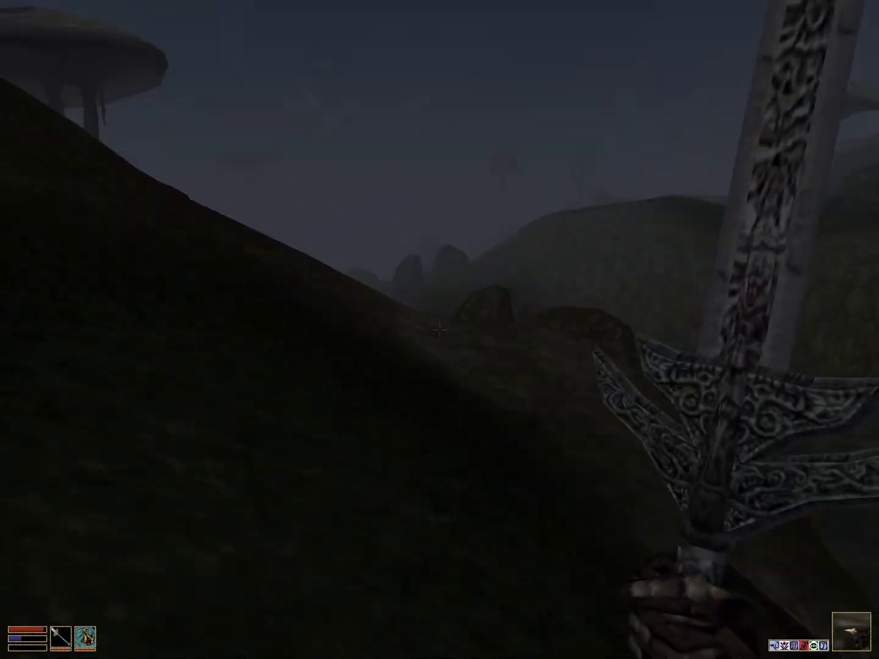
pyautogui.press('w')
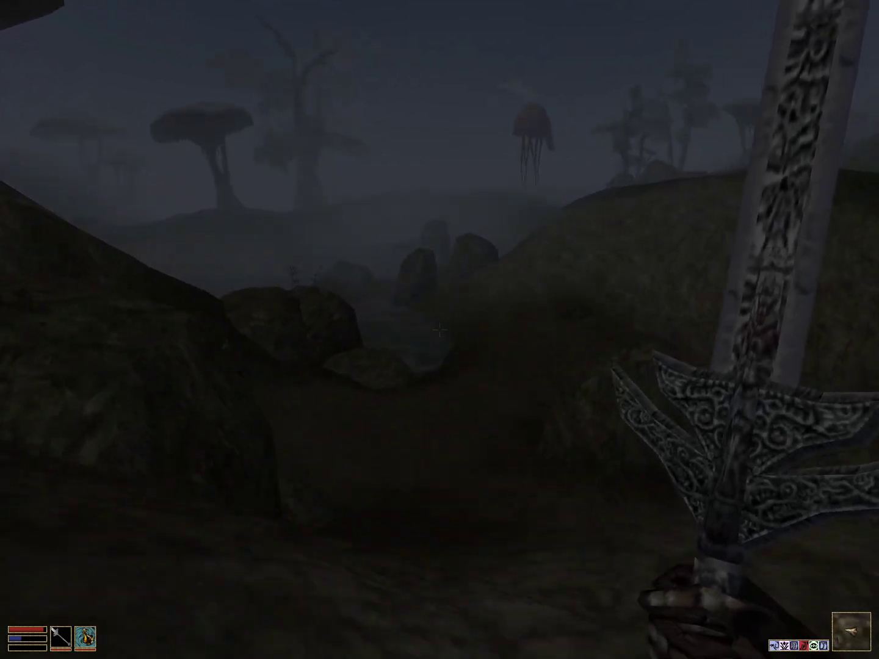
pyautogui.rightClick(522, 359)
pyautogui.rightClick(522, 358)
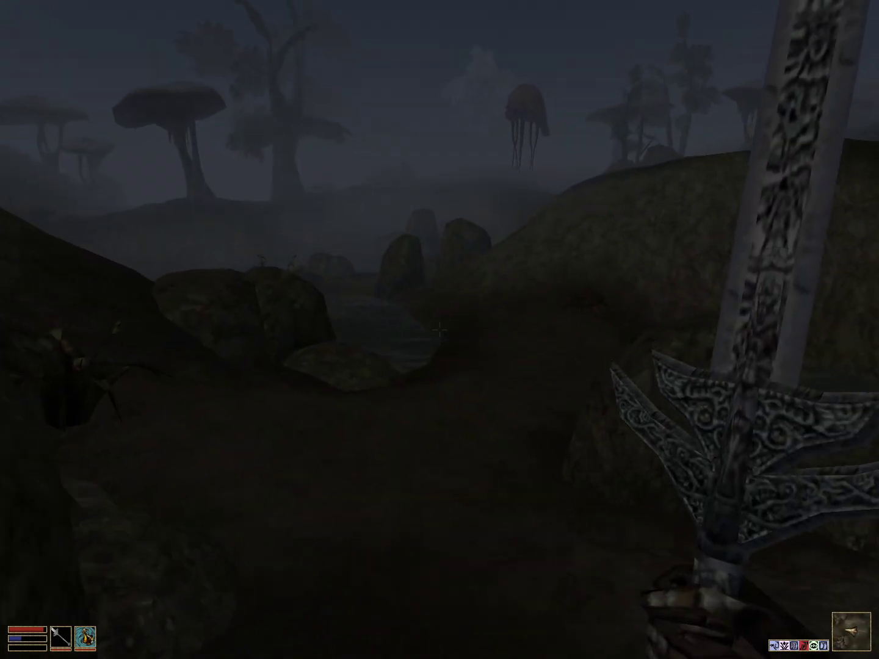
# Step: Attack the mudcrab, then head toward Pelagiad's village buildings
pyautogui.press('w')
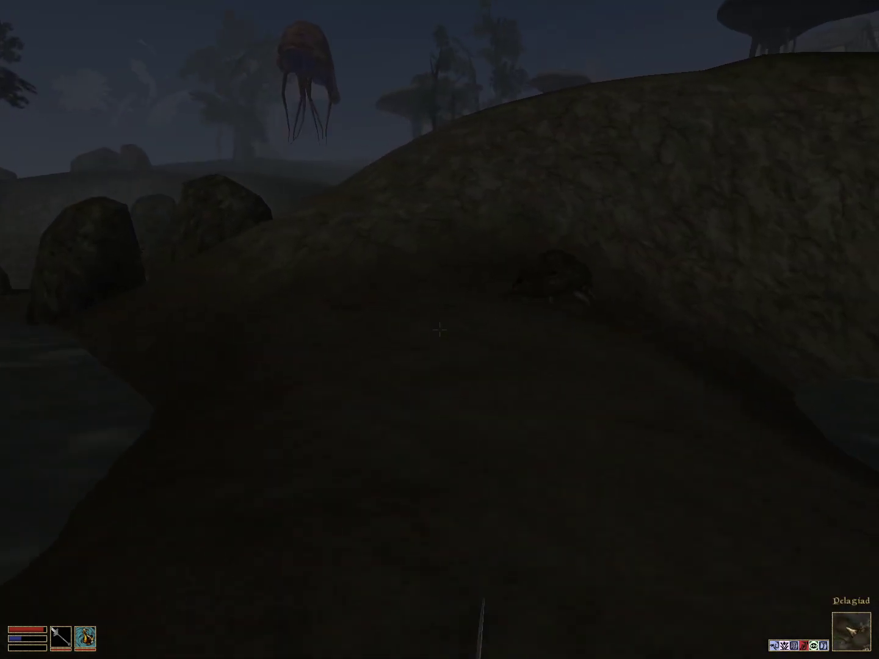
pyautogui.click(440, 330)
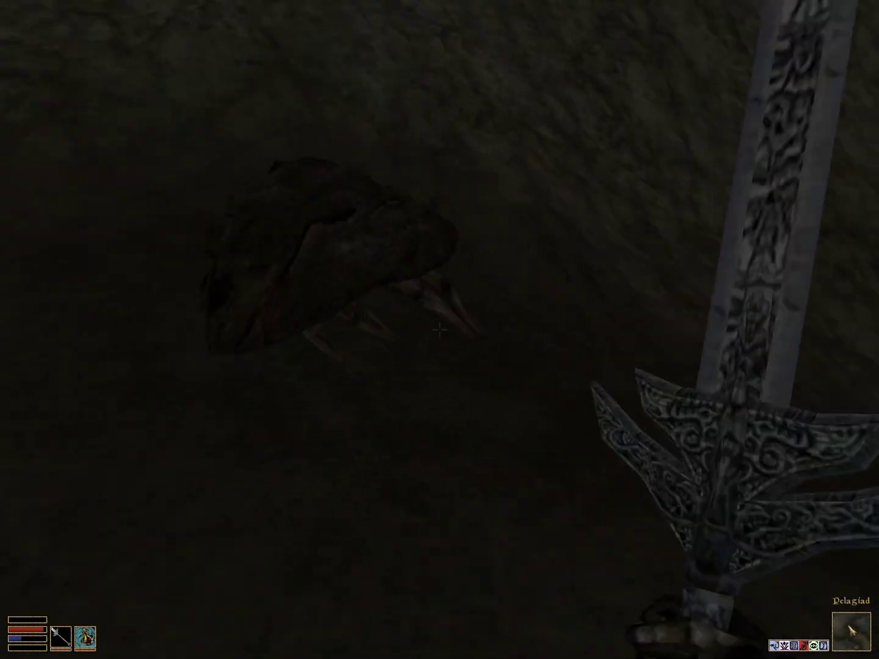
pyautogui.press('w')
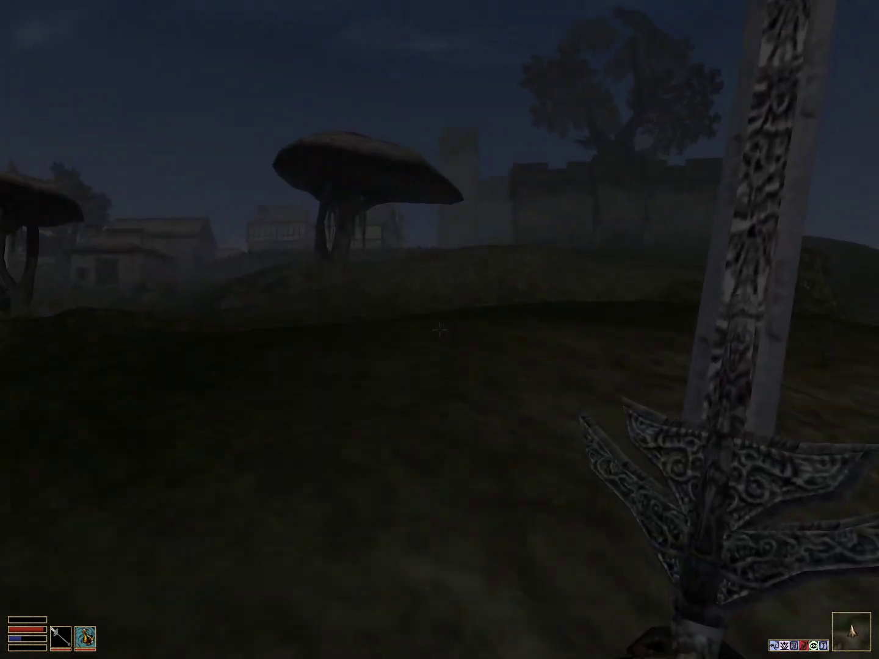
pyautogui.press('w')
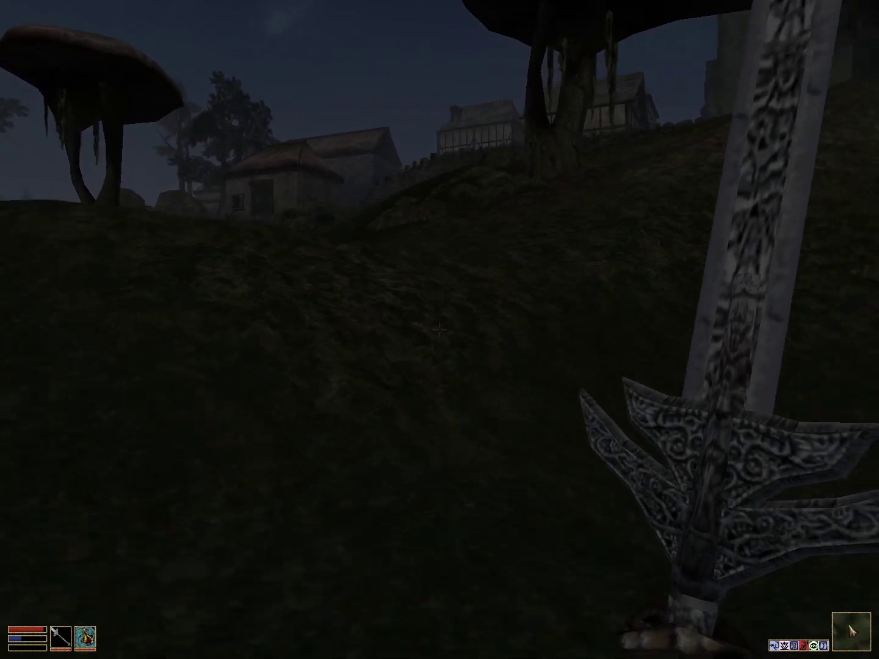
# Step: Walk past the village house into Pelagiad's streets
pyautogui.press('w')
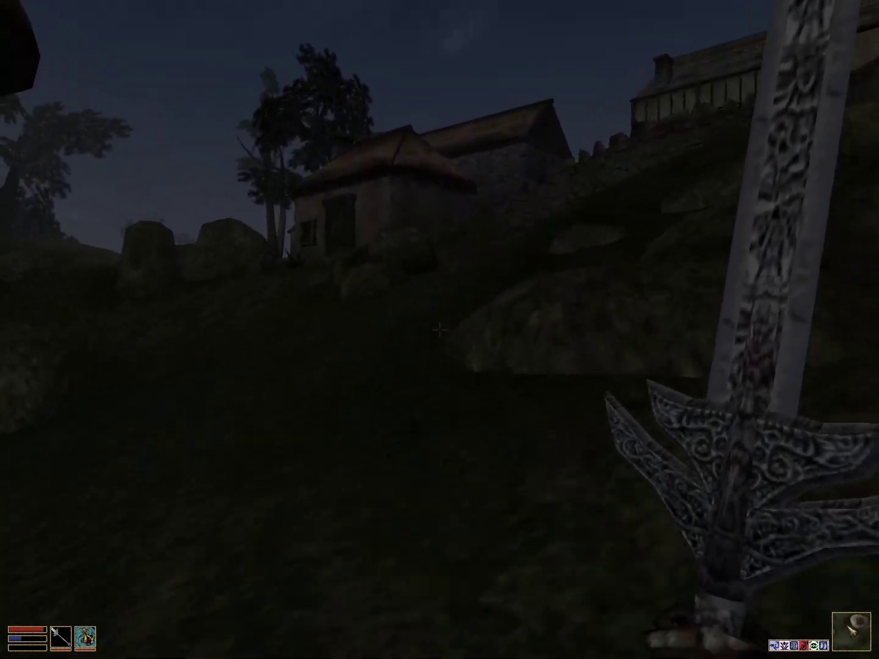
pyautogui.press('w')
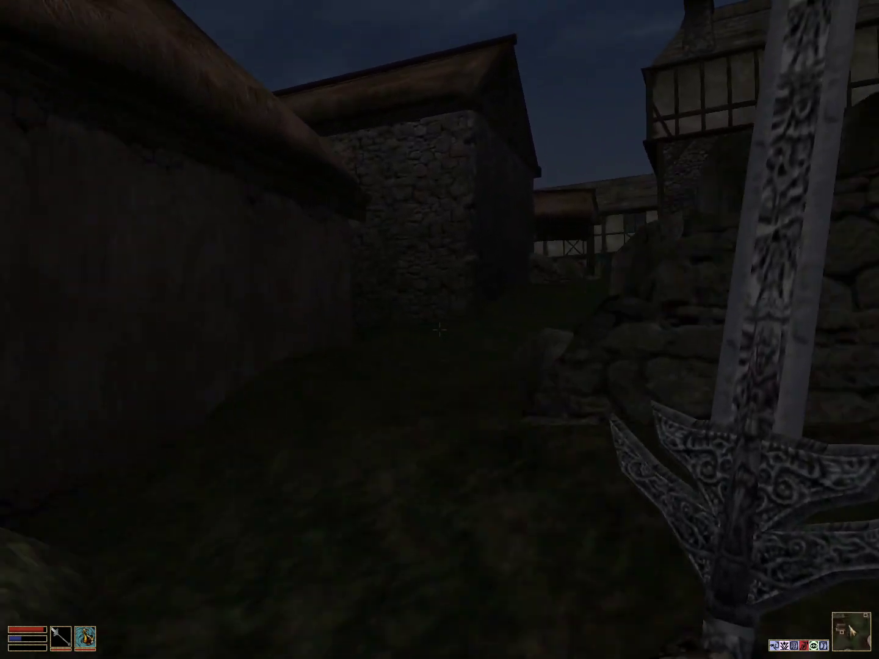
pyautogui.press('w')
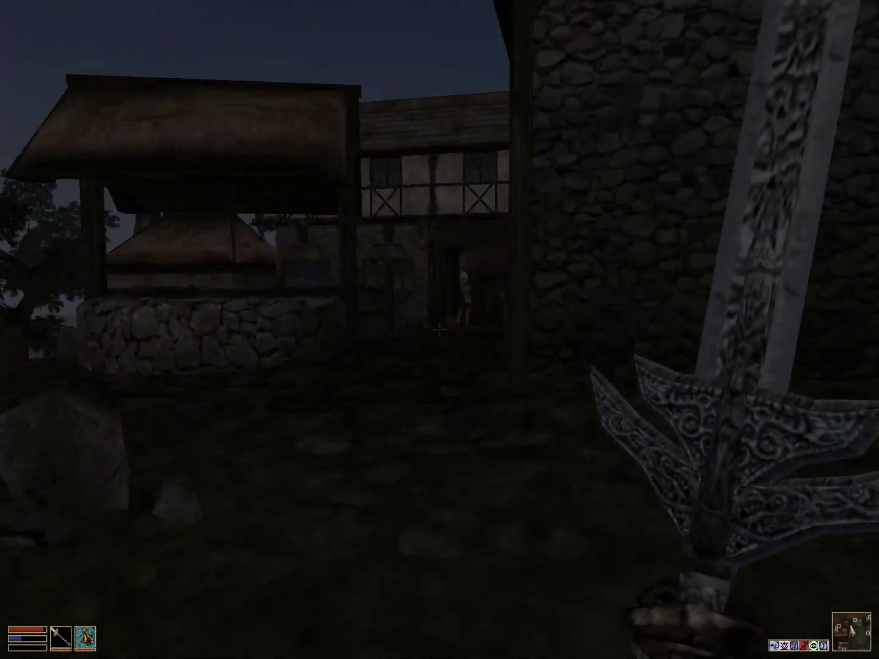
pyautogui.press('w')
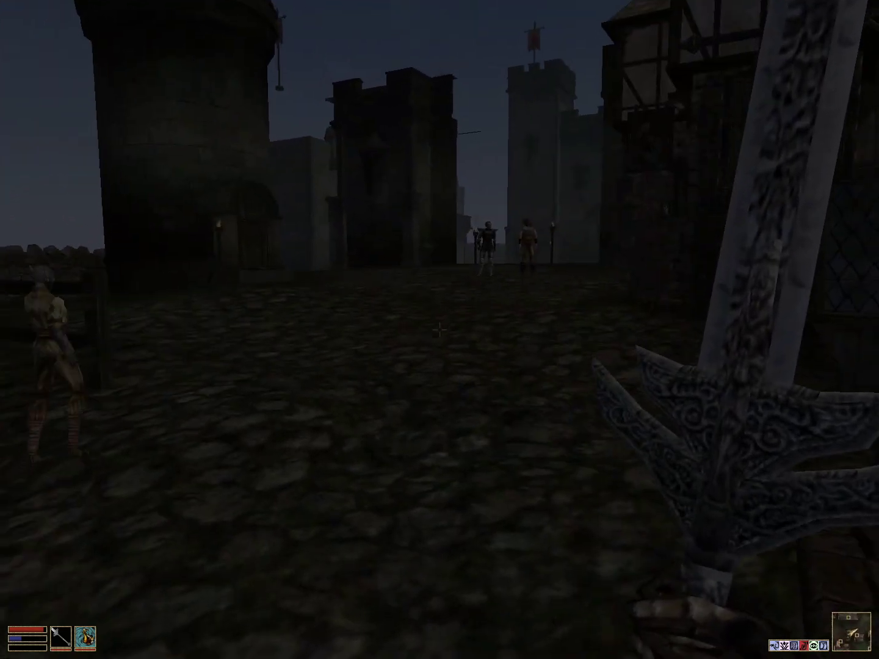
# Step: View Pelagiad's local map, then walk through the village past townsfolk
pyautogui.rightClick(440, 330)
pyautogui.click(611, 305)
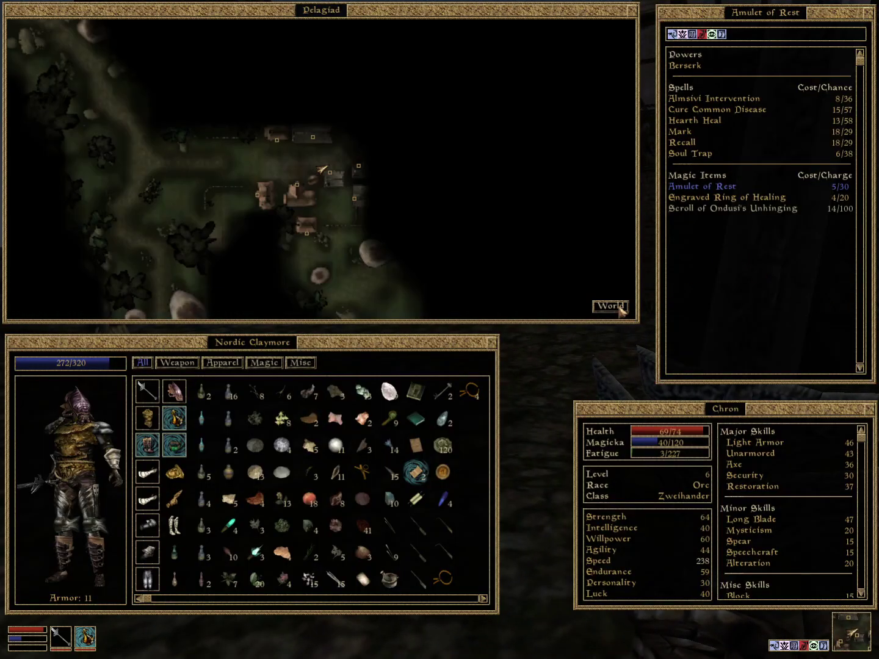
pyautogui.rightClick(346, 198)
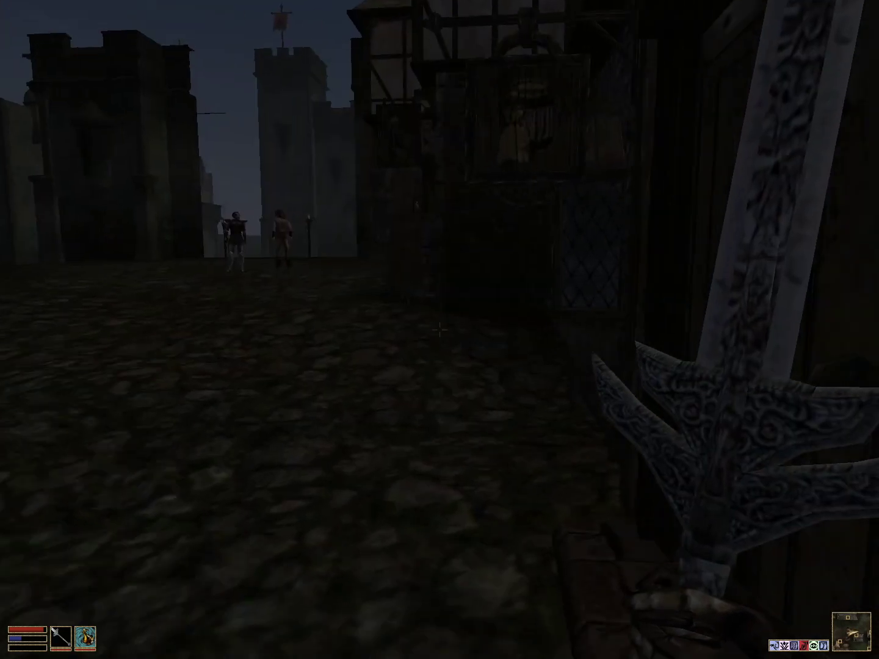
pyautogui.press('w')
pyautogui.press('w')
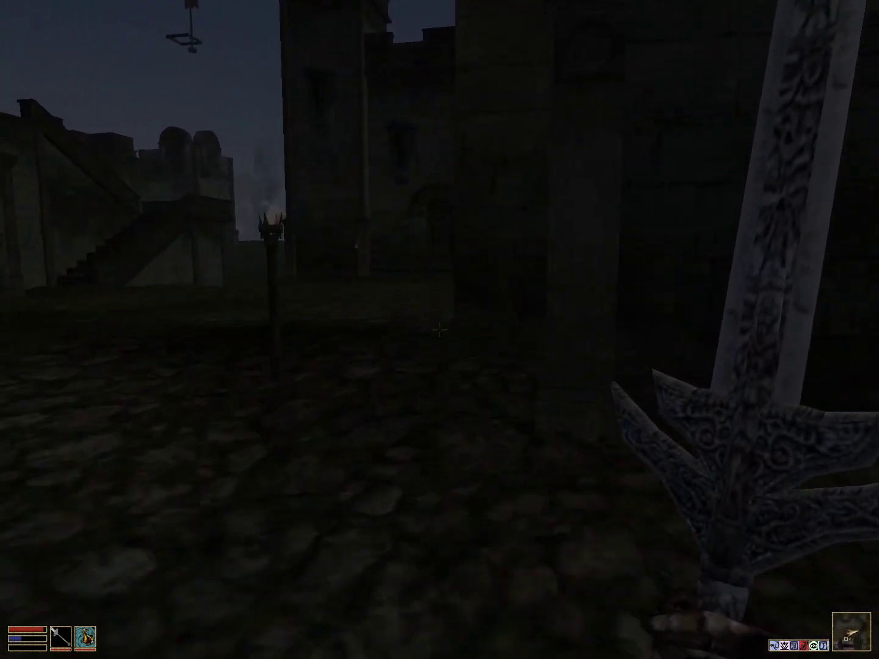
pyautogui.press('w')
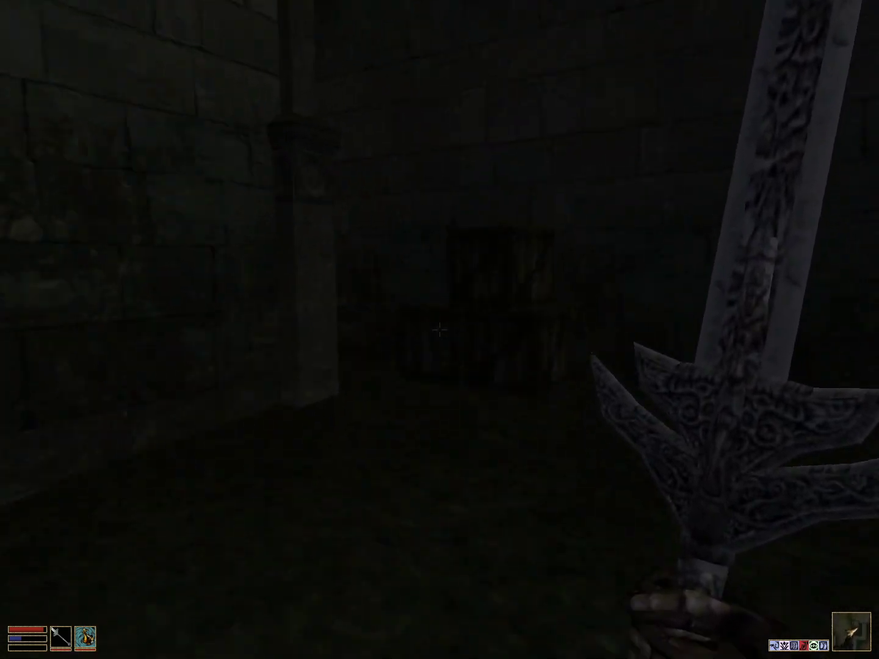
# Step: Cross the courtyard past the crates and staircase, then follow the street to the village edge
pyautogui.press('w')
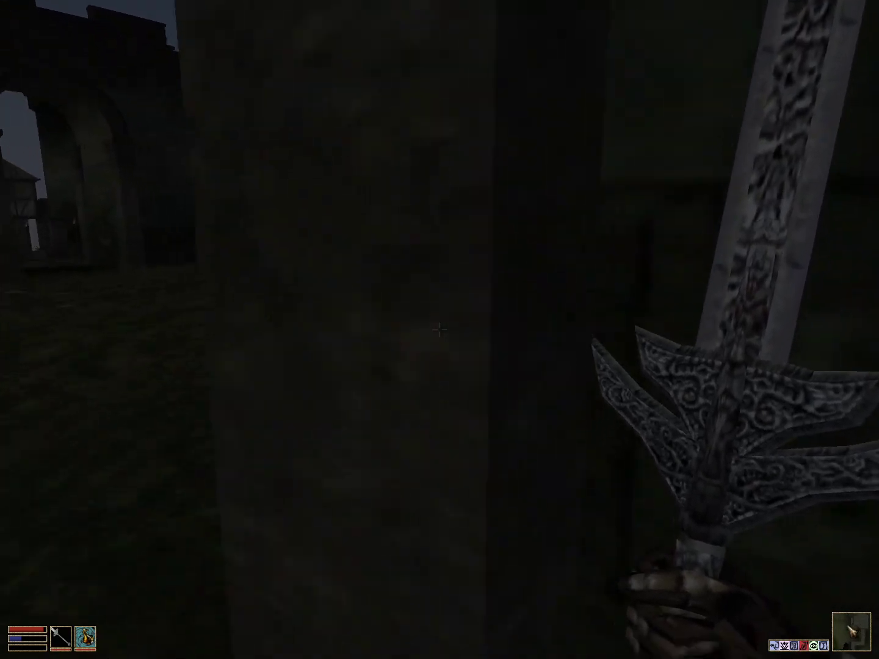
pyautogui.press('w')
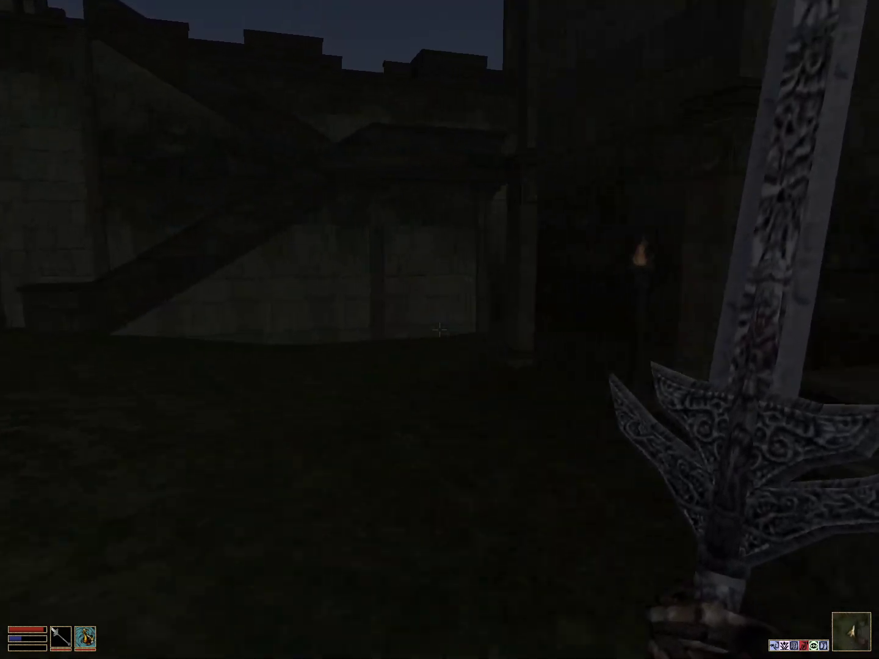
pyautogui.press('w')
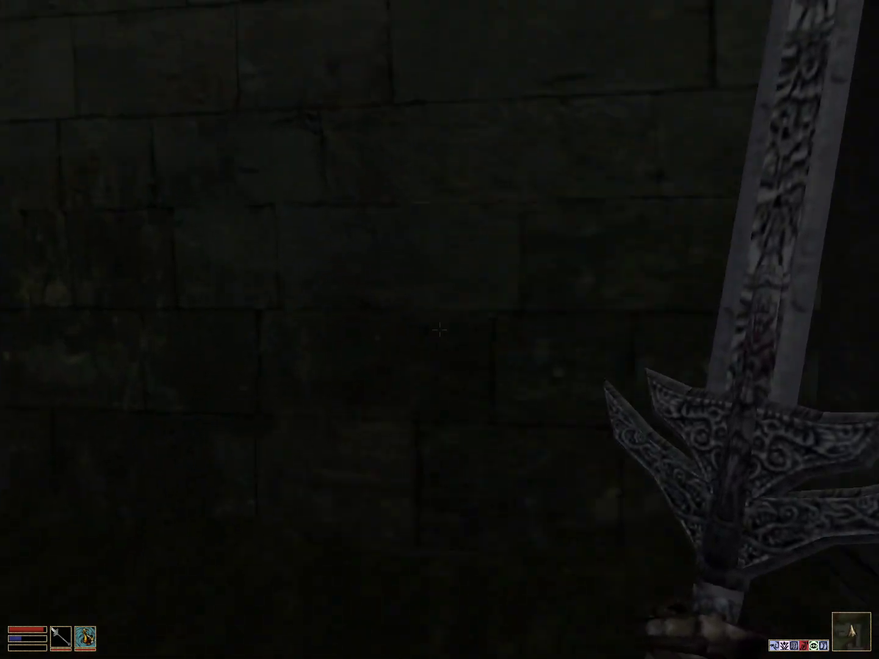
pyautogui.press('w')
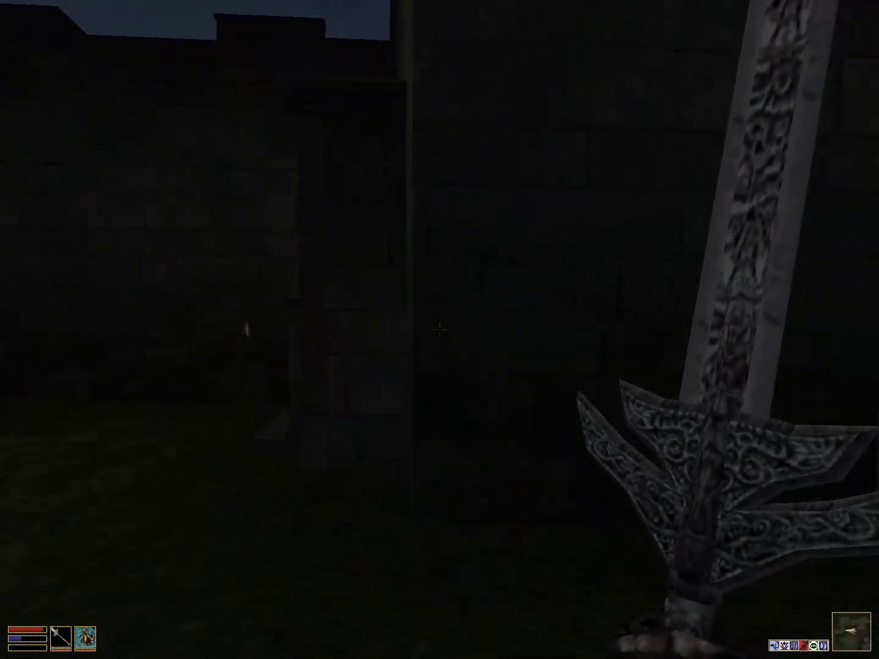
pyautogui.press('w')
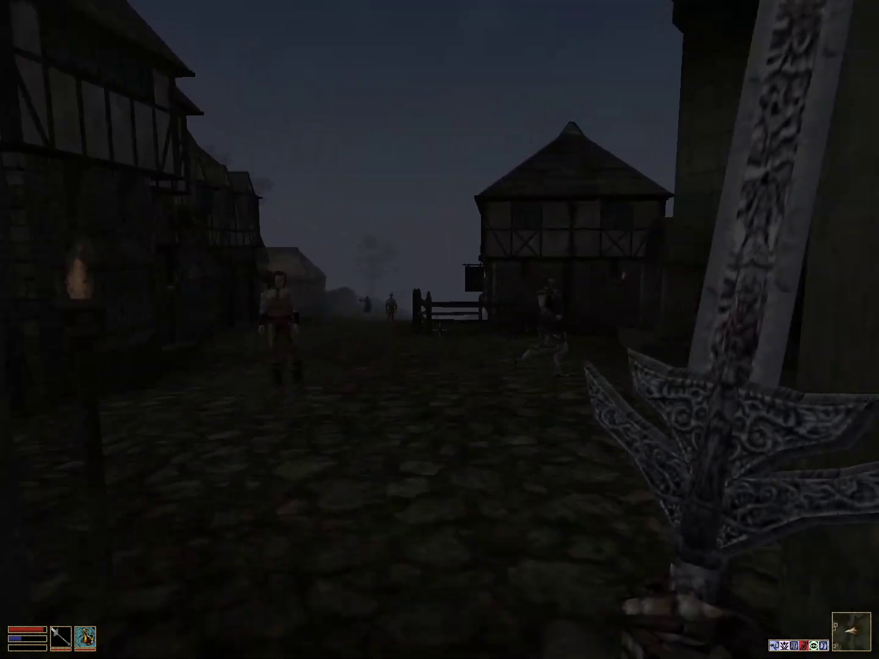
pyautogui.press('w')
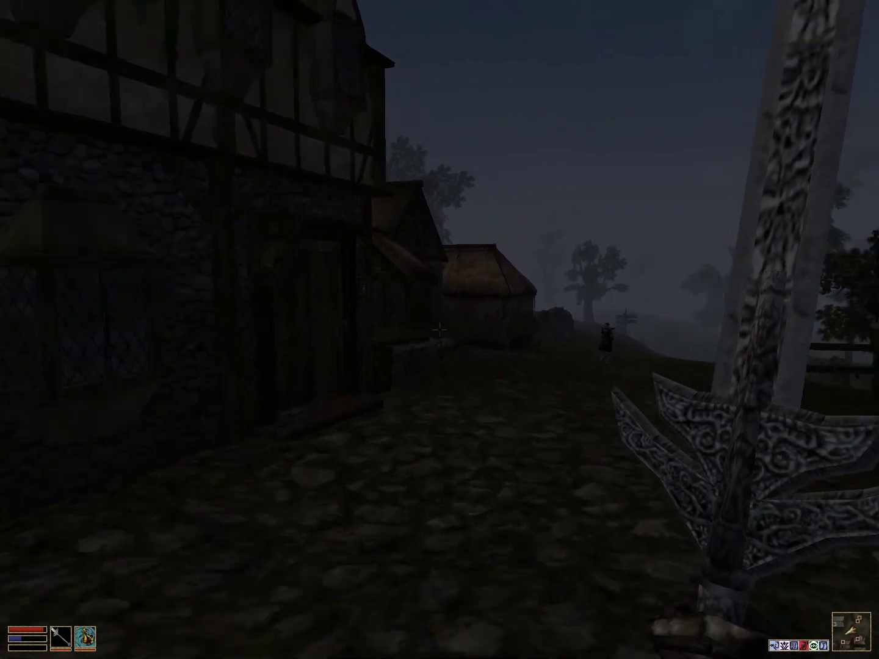
pyautogui.press('w')
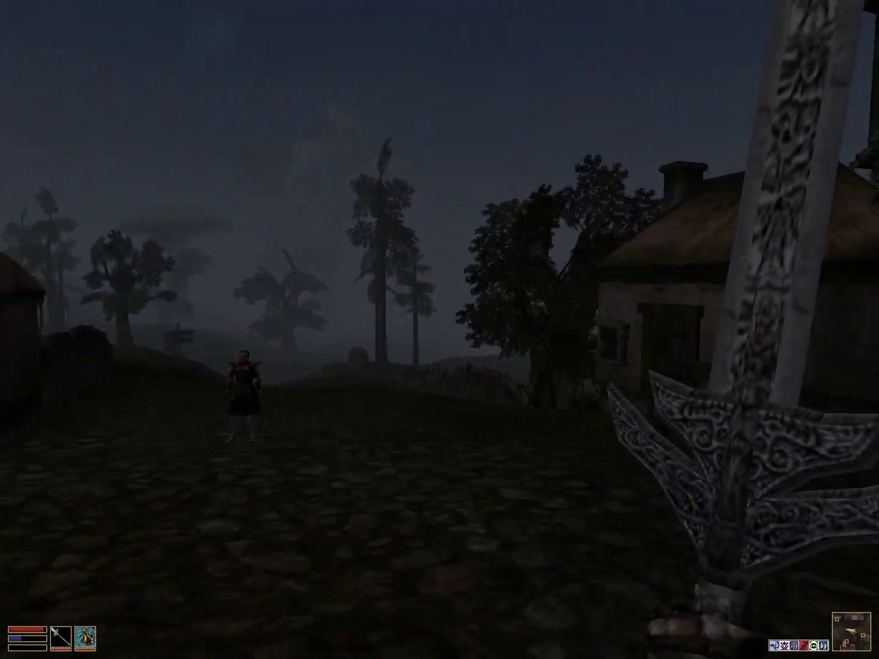
# Step: Toggle the menus, then walk past the village houses toward the rocks and rope fence
pyautogui.rightClick(440, 329)
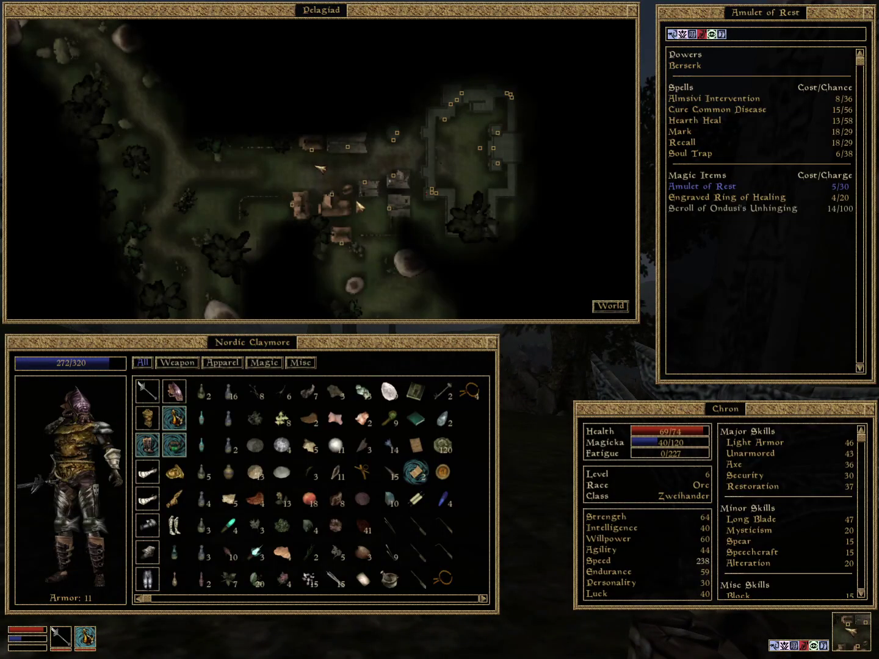
pyautogui.rightClick(358, 207)
pyautogui.press('w')
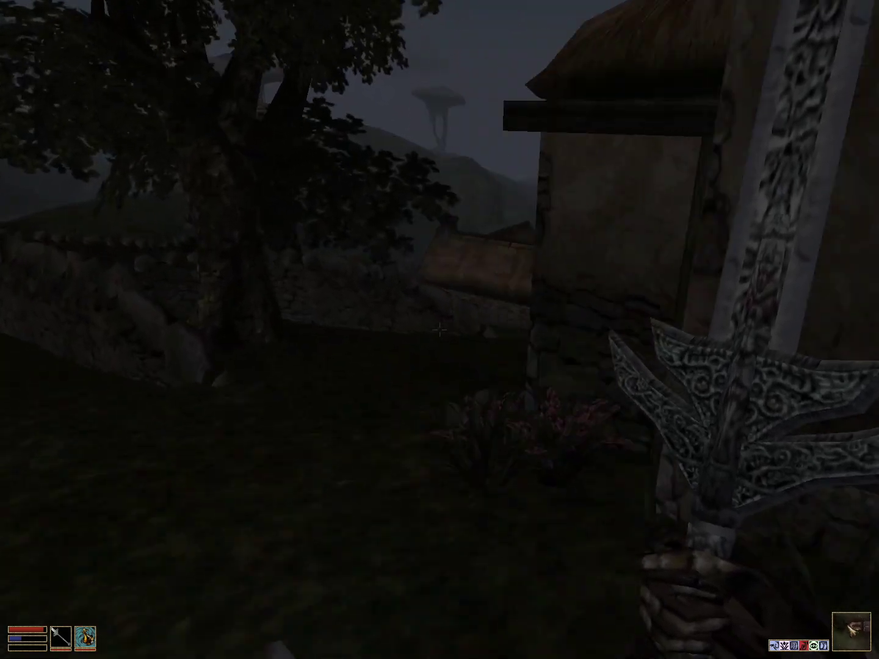
pyautogui.press('w')
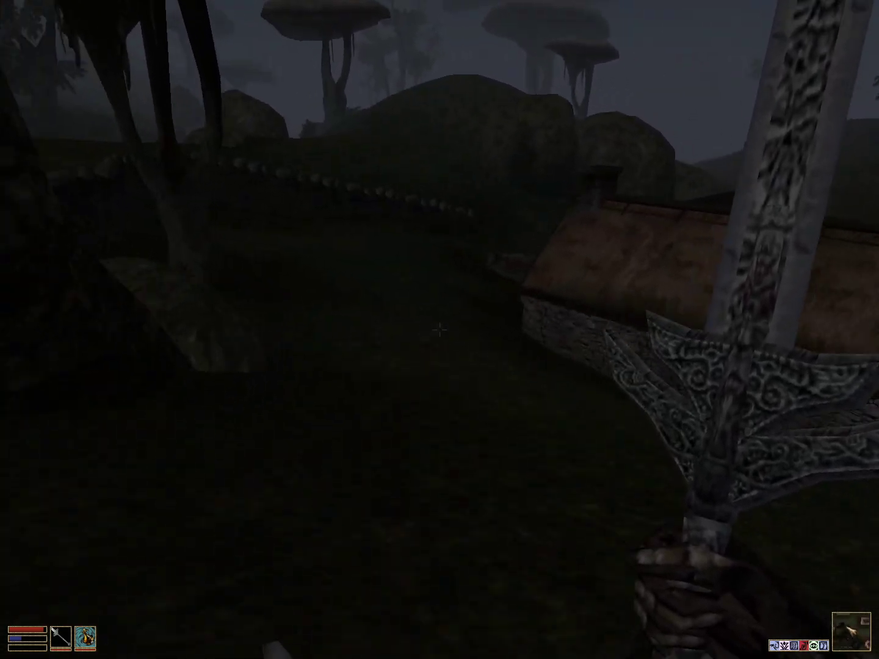
pyautogui.press('w')
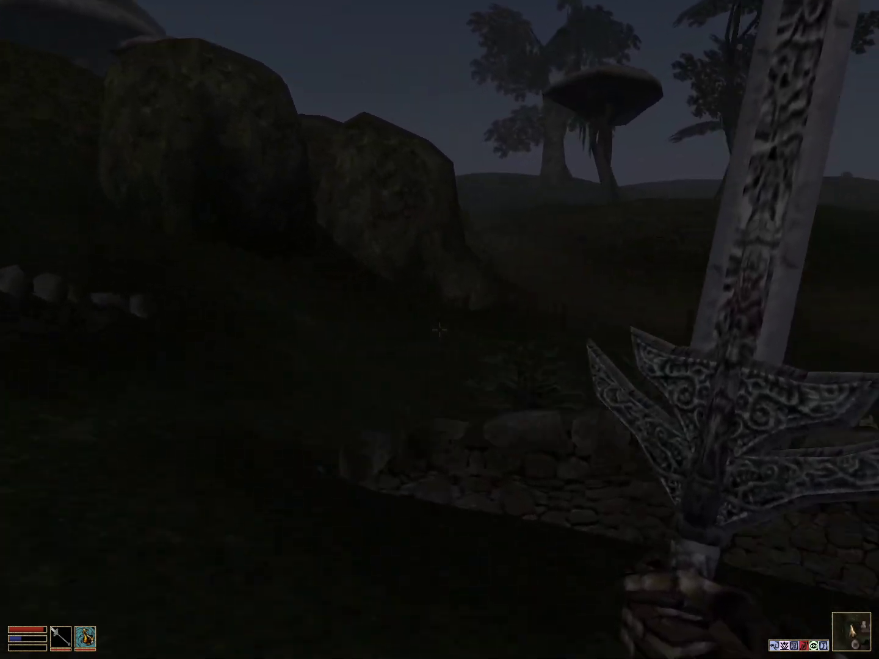
pyautogui.press('w')
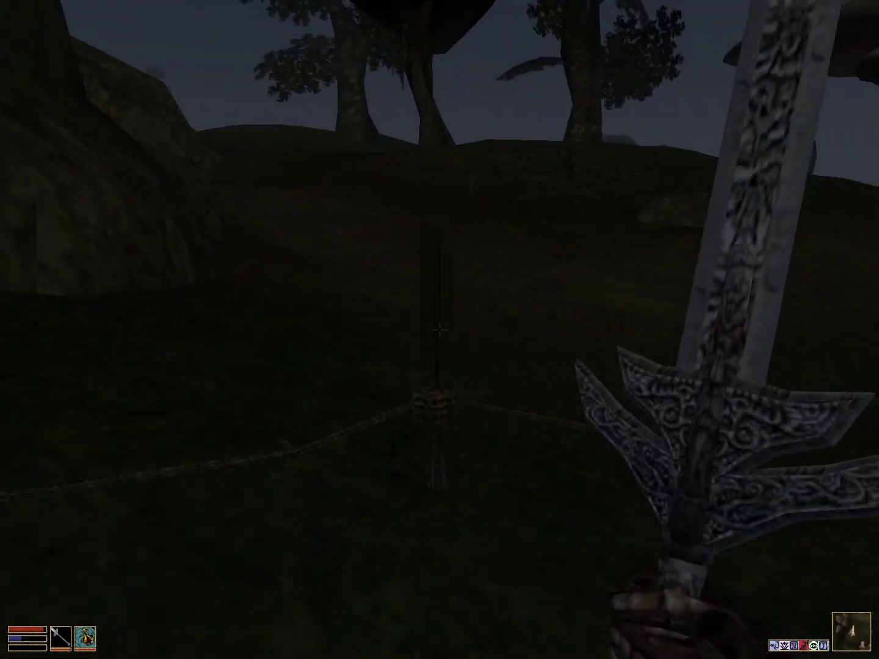
# Step: Pass the giant mushrooms and stone hut up the hill, checking the local map beside the fort
pyautogui.press('w')
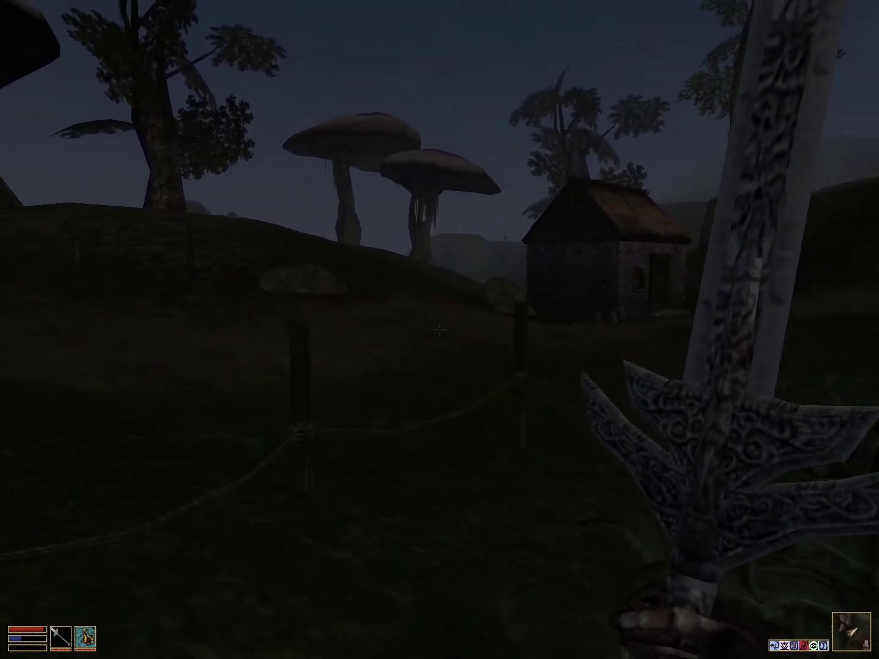
pyautogui.press('w')
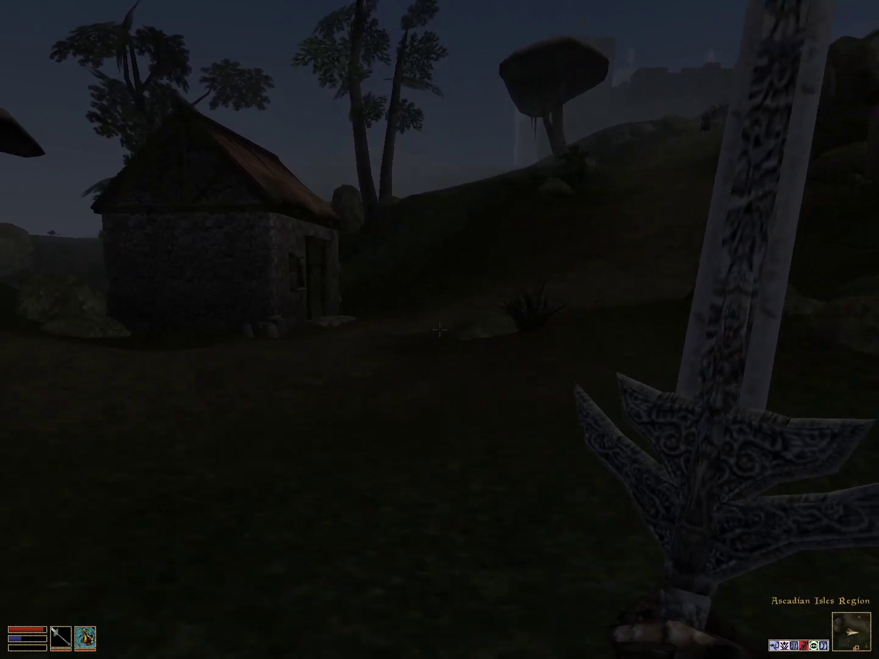
pyautogui.press('w')
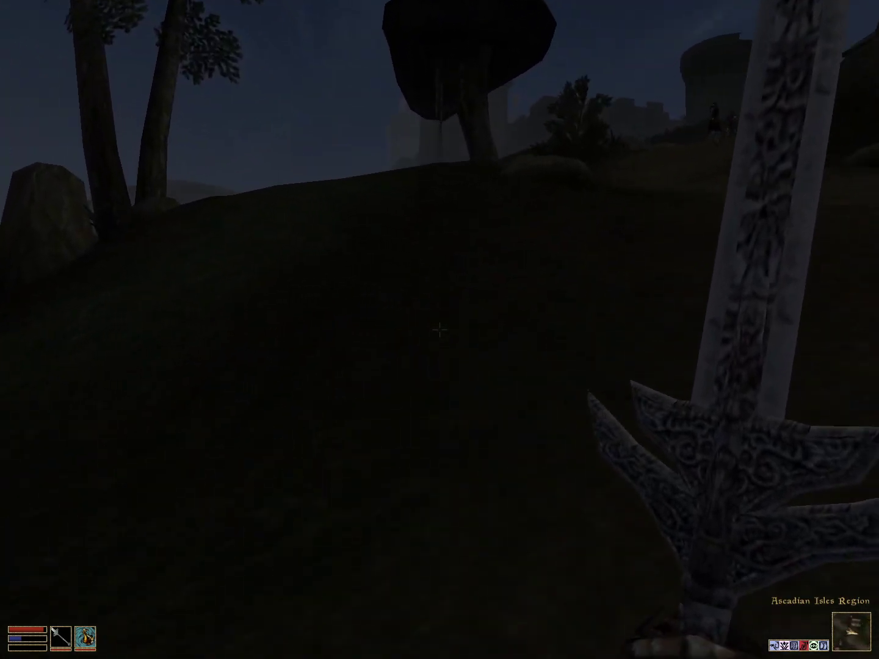
pyautogui.press('w')
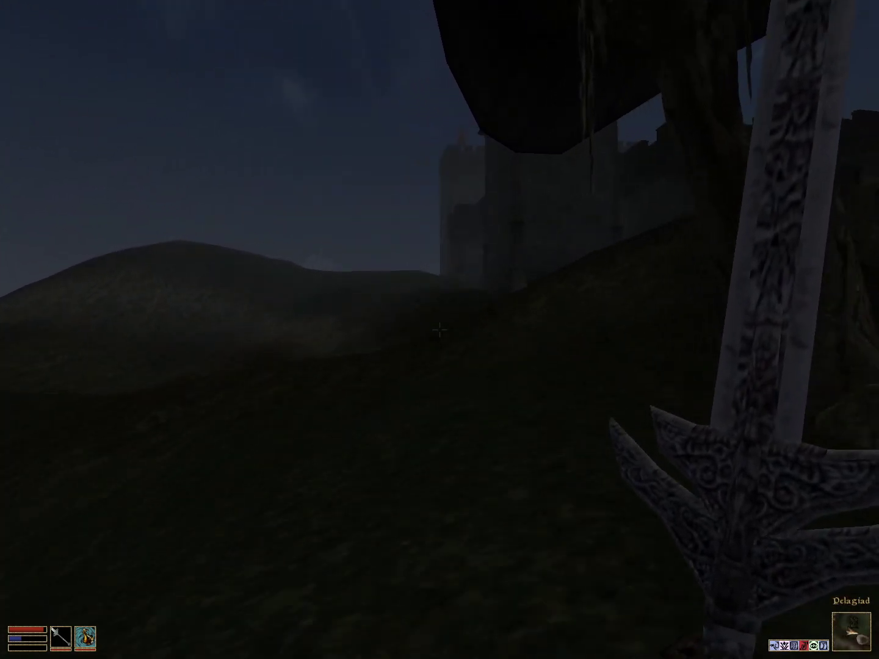
pyautogui.rightClick(440, 330)
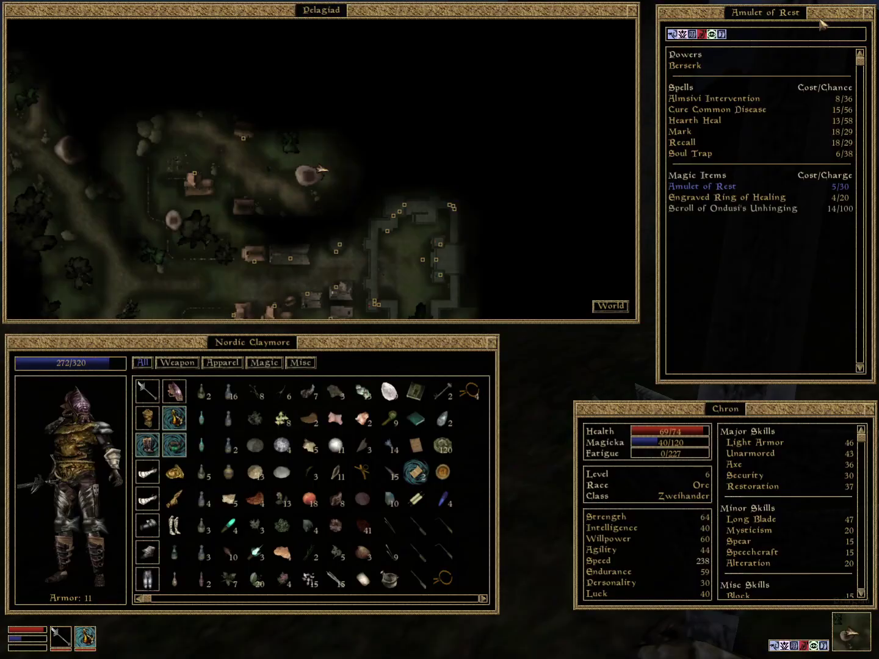
pyautogui.rightClick(821, 24)
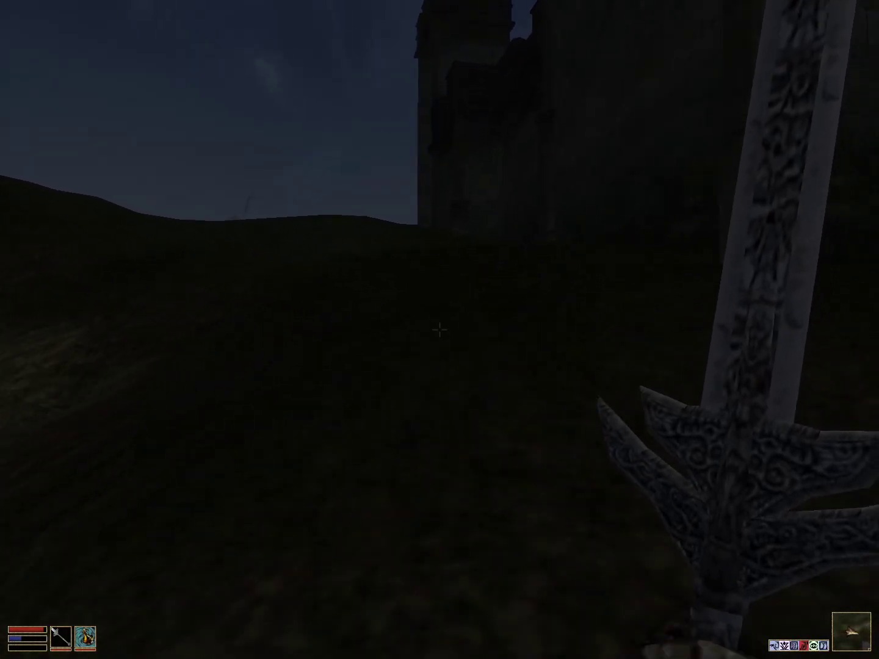
pyautogui.press('w')
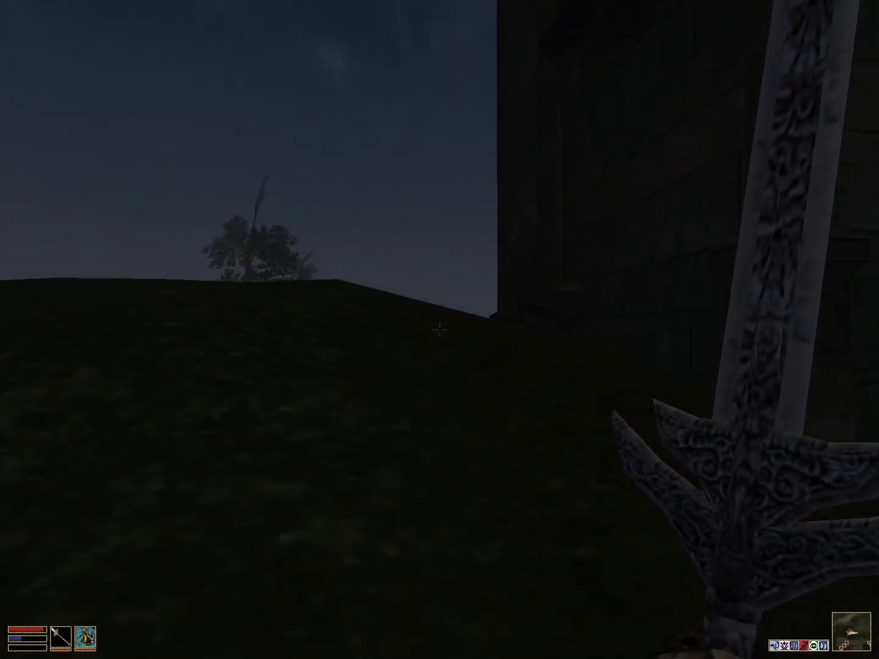
# Step: Close in on the wild guar, kill it with the claymore, and search its corpse
pyautogui.press('w')
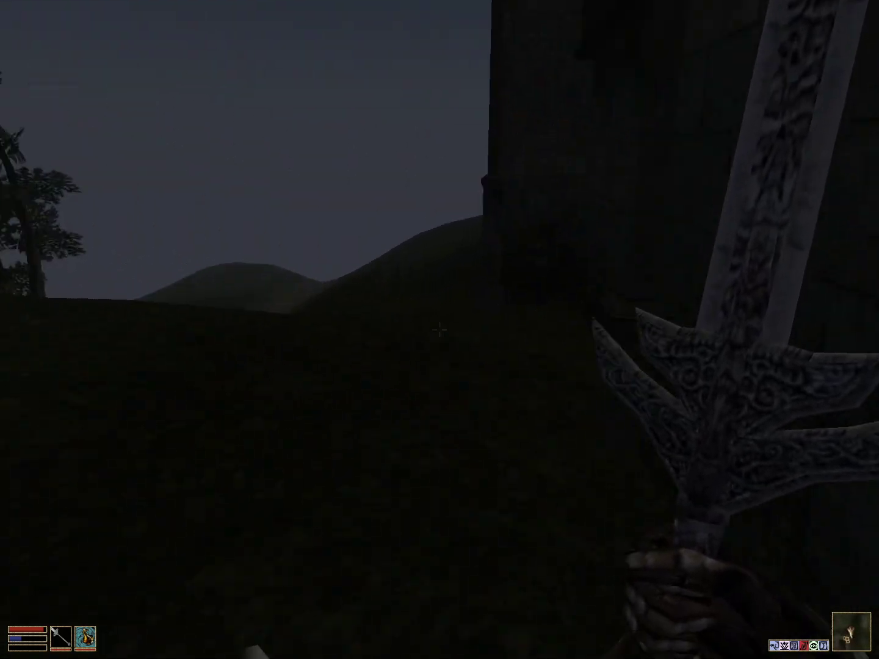
pyautogui.press('w')
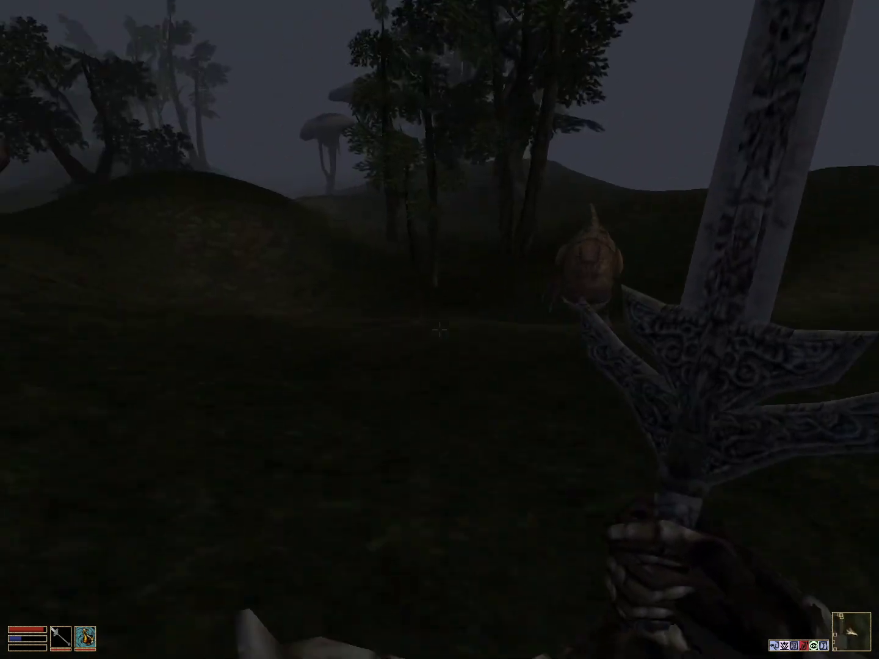
pyautogui.press('w')
pyautogui.click(439, 330)
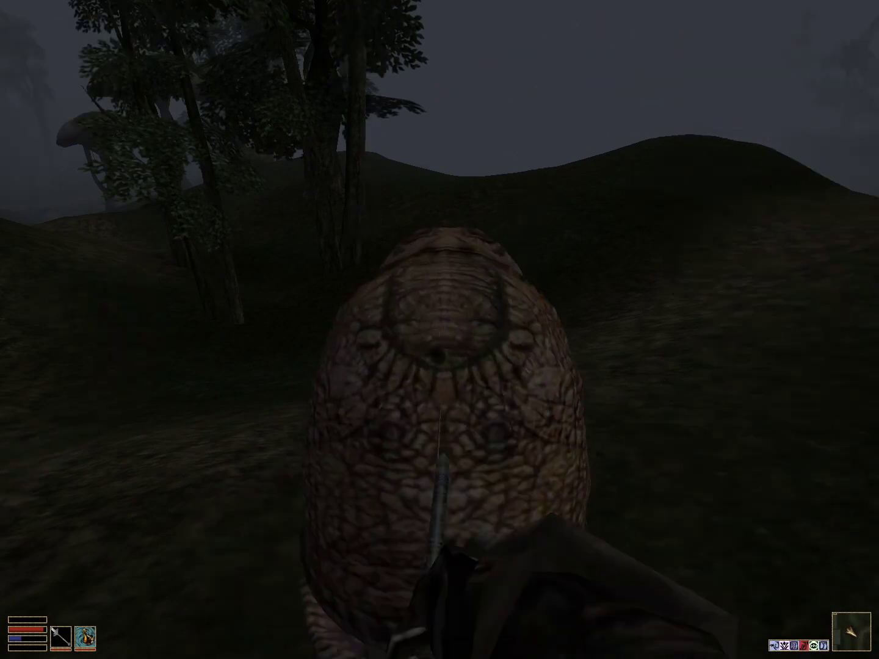
pyautogui.press('space')
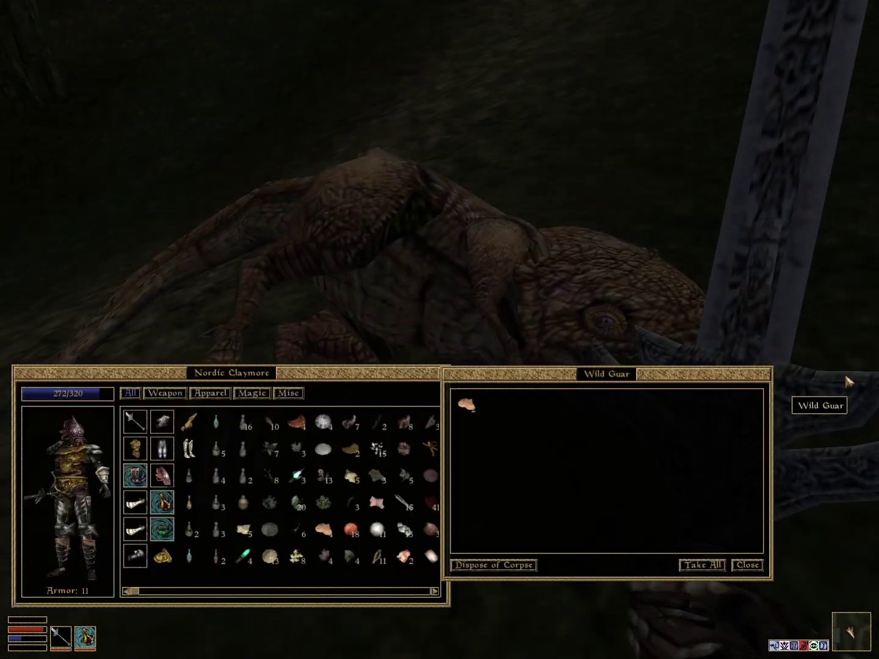
# Step: Close the guar's loot window and walk into Pelagiad toward the trader's door
pyautogui.click(698, 564)
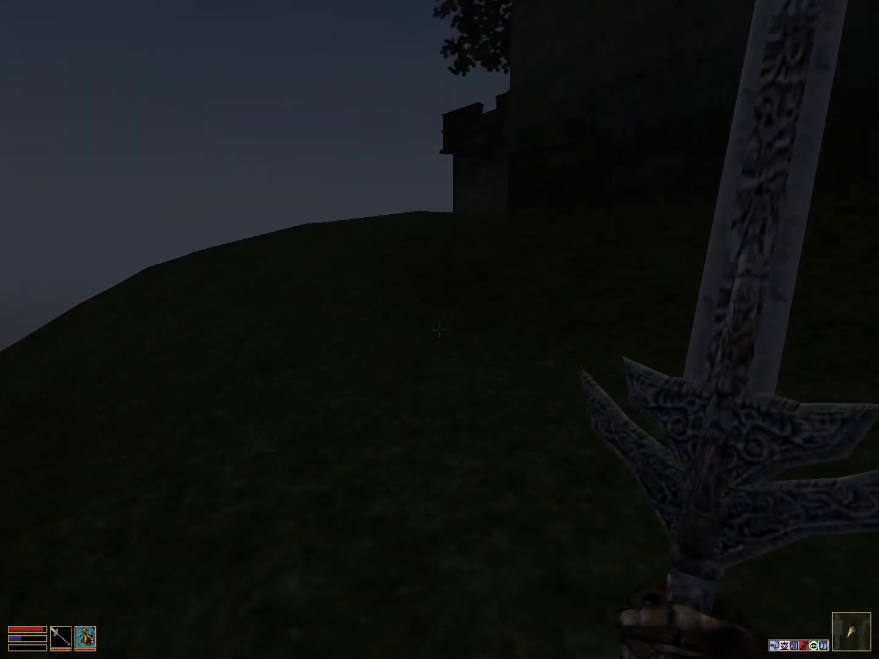
pyautogui.press('w')
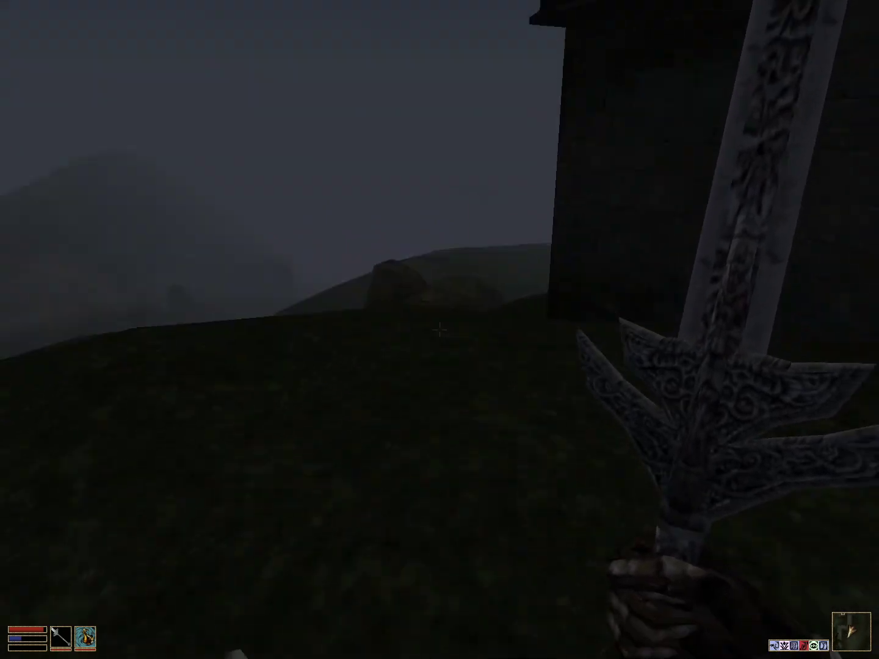
pyautogui.press('w')
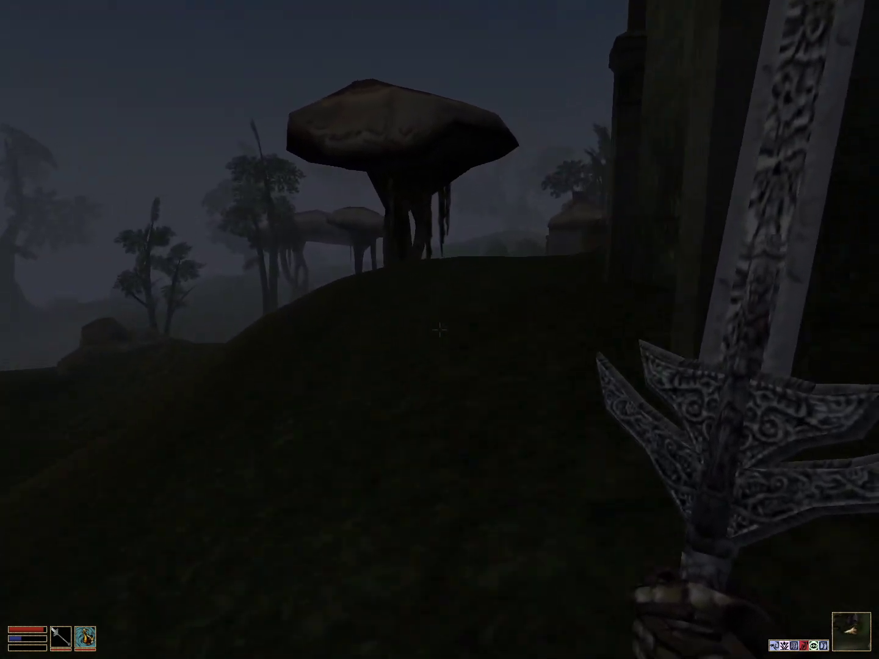
pyautogui.press('w')
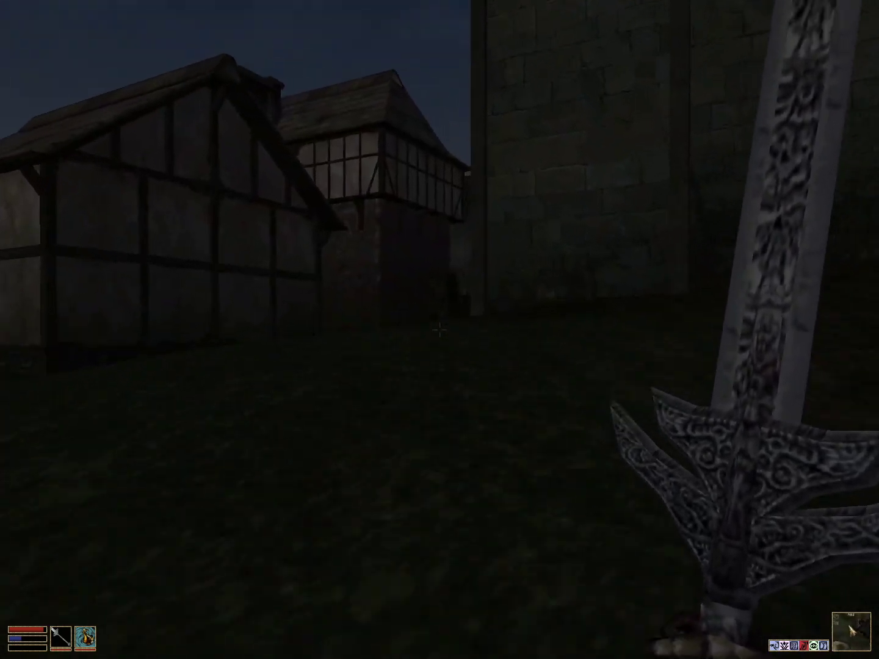
pyautogui.press('w')
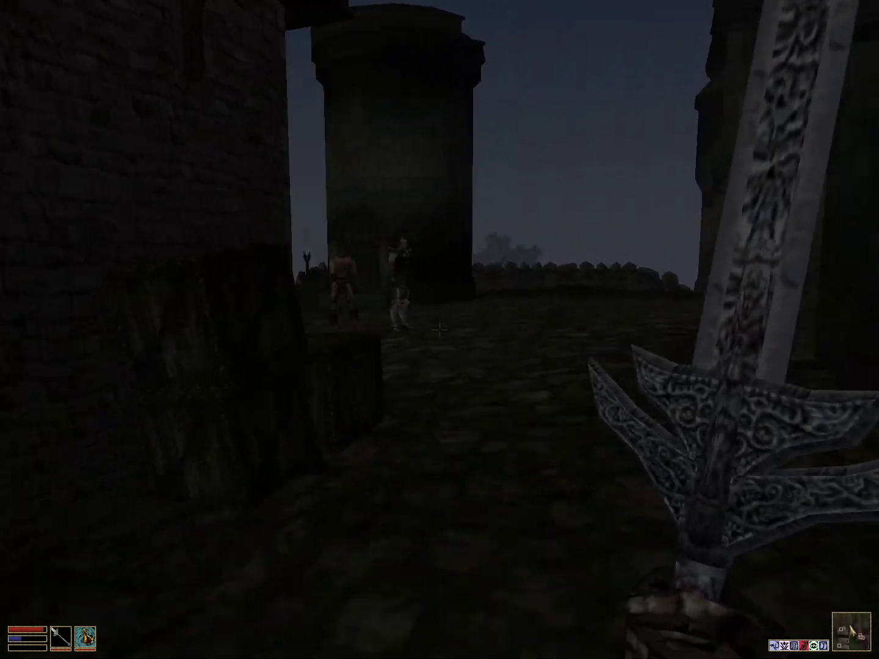
pyautogui.press('w')
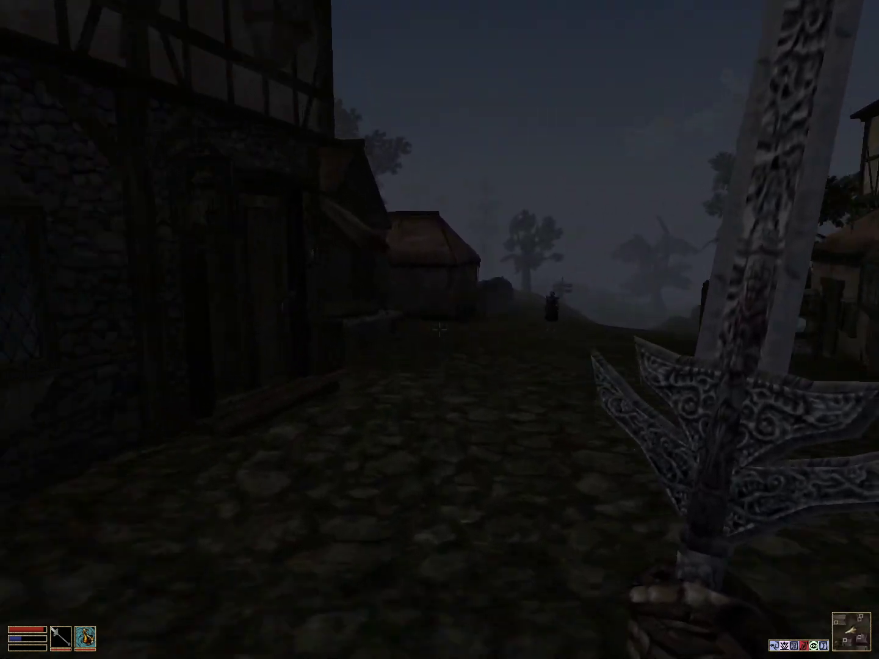
pyautogui.press('w')
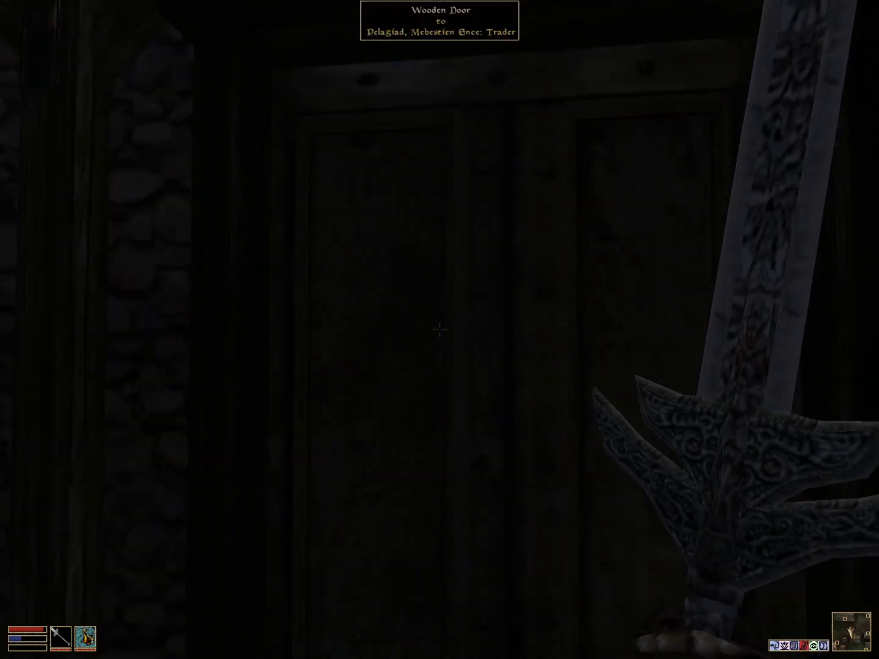
pyautogui.press('w')
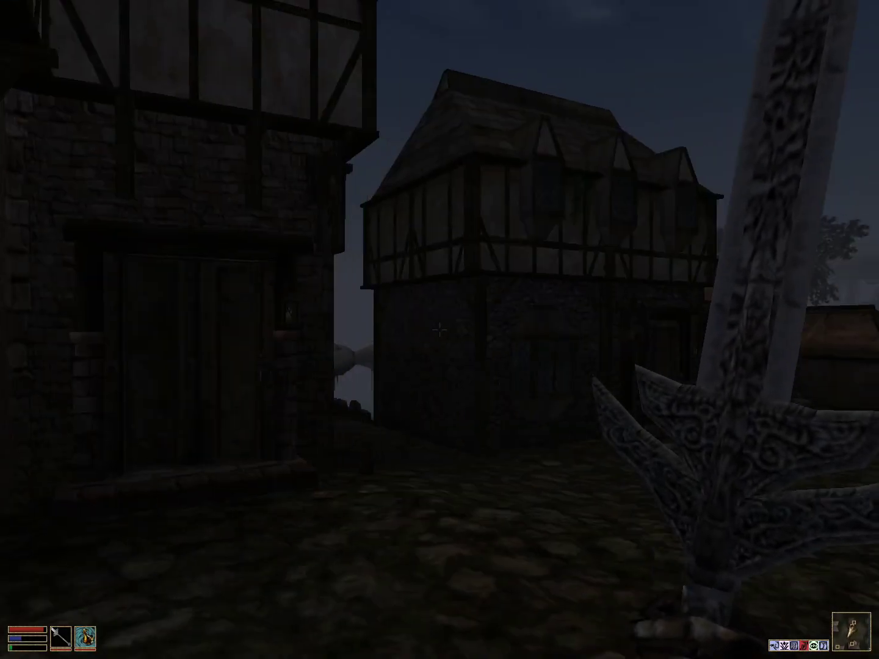
# Step: After loading, walk past the armorer's door up to the trader's door
pyautogui.press('w')
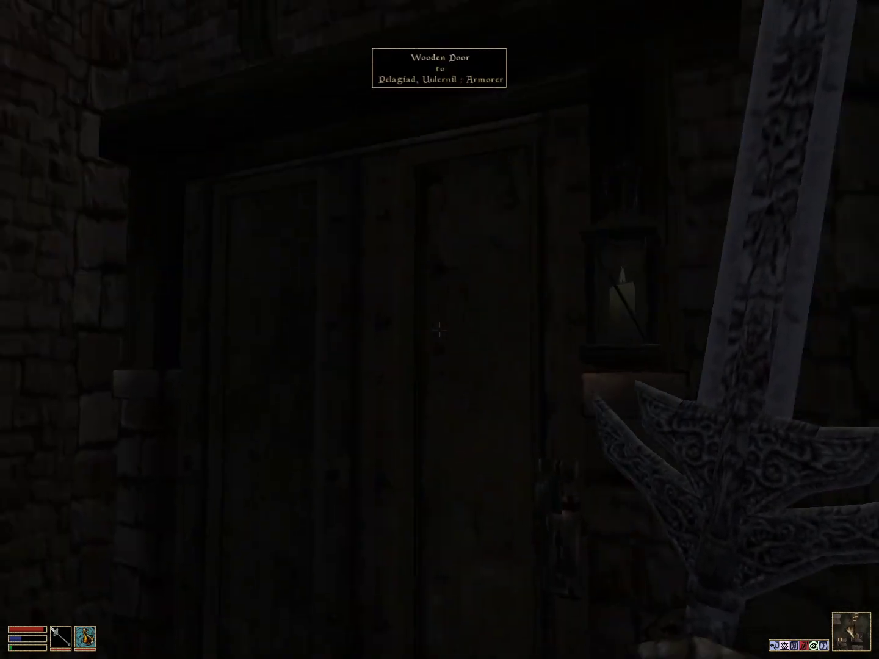
pyautogui.press('w')
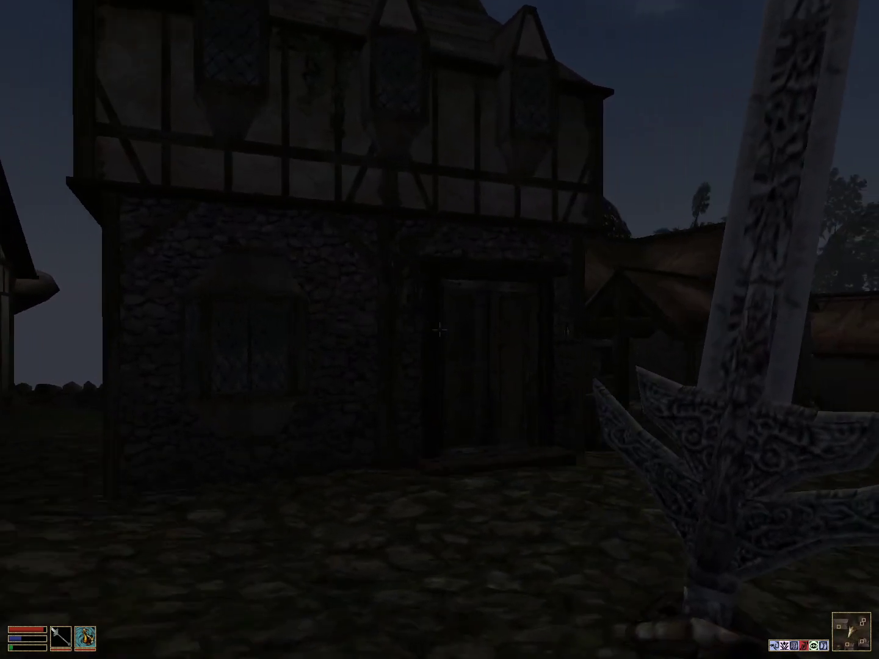
pyautogui.press('w')
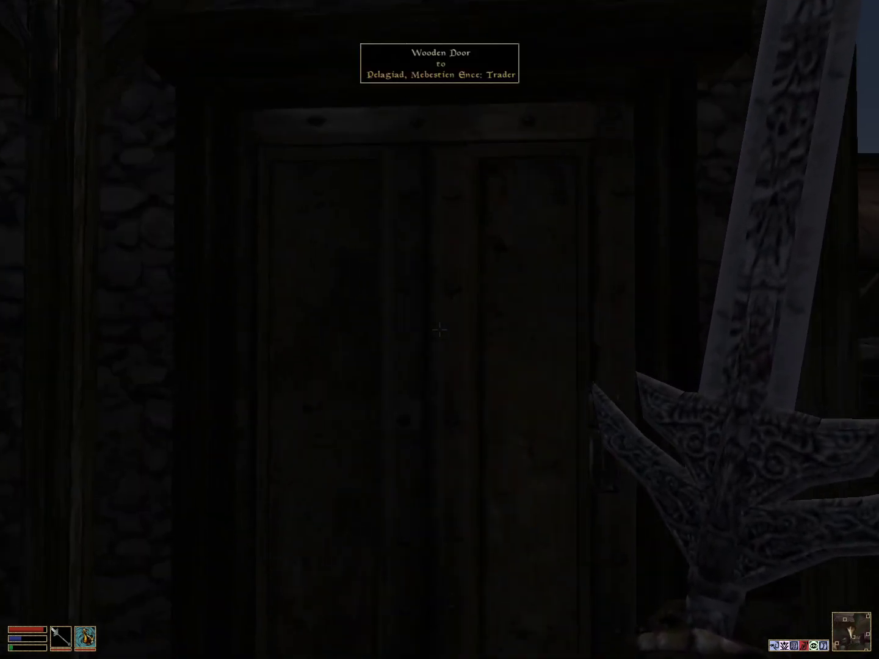
pyautogui.press('w')
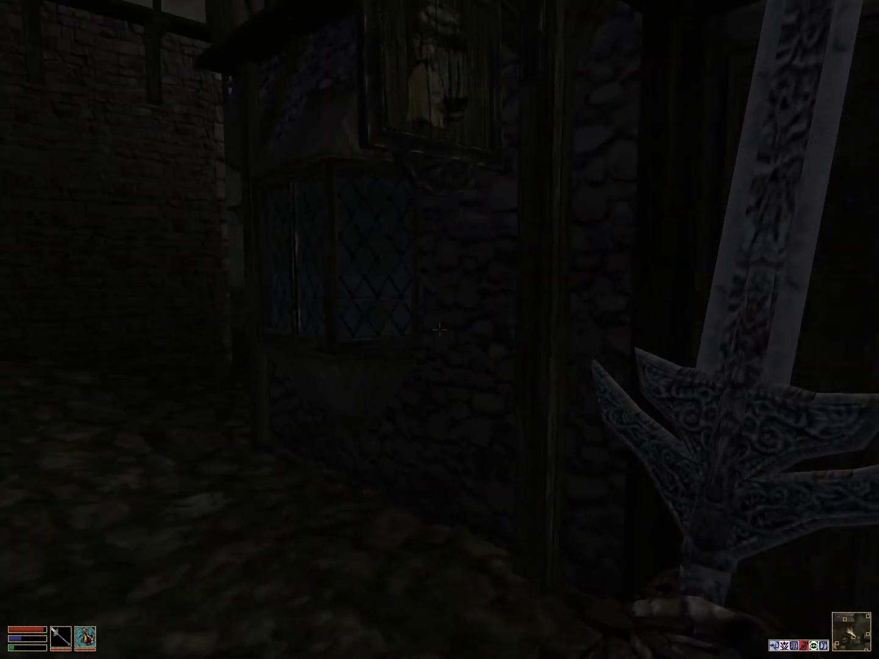
# Step: Circle the village again past the armorer and stop at Mebestien Ence's door
pyautogui.press('w')
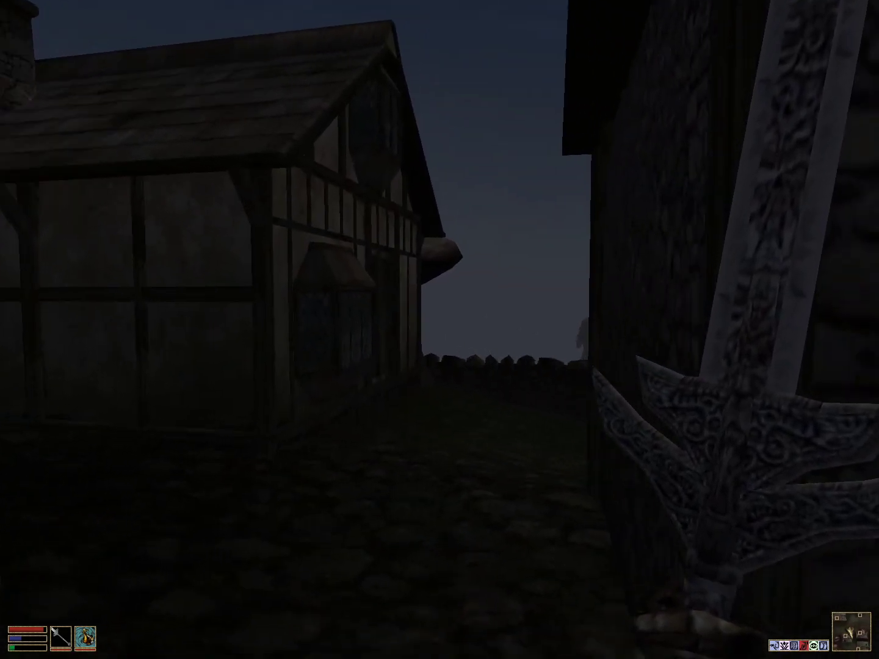
pyautogui.press('w')
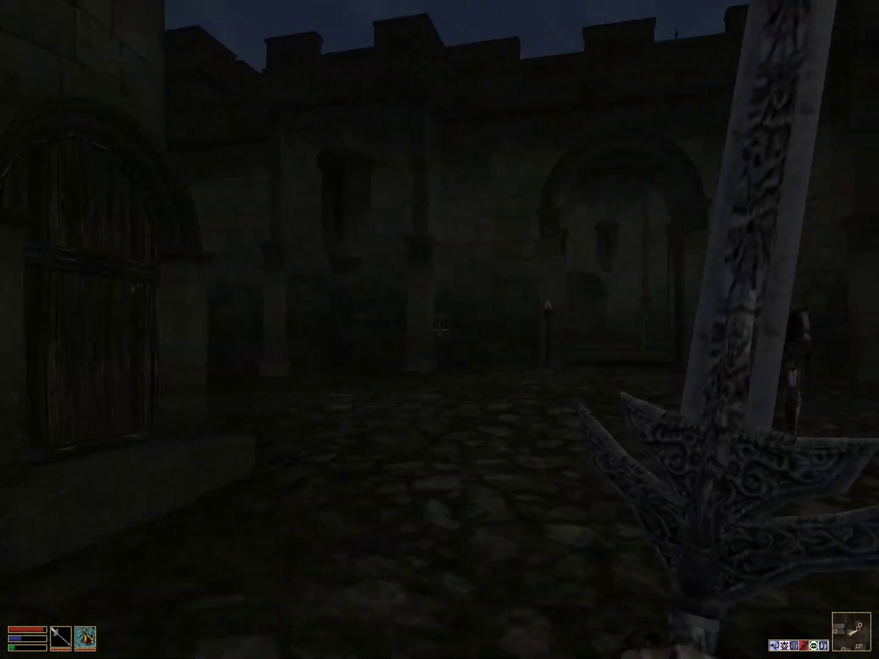
pyautogui.press('w')
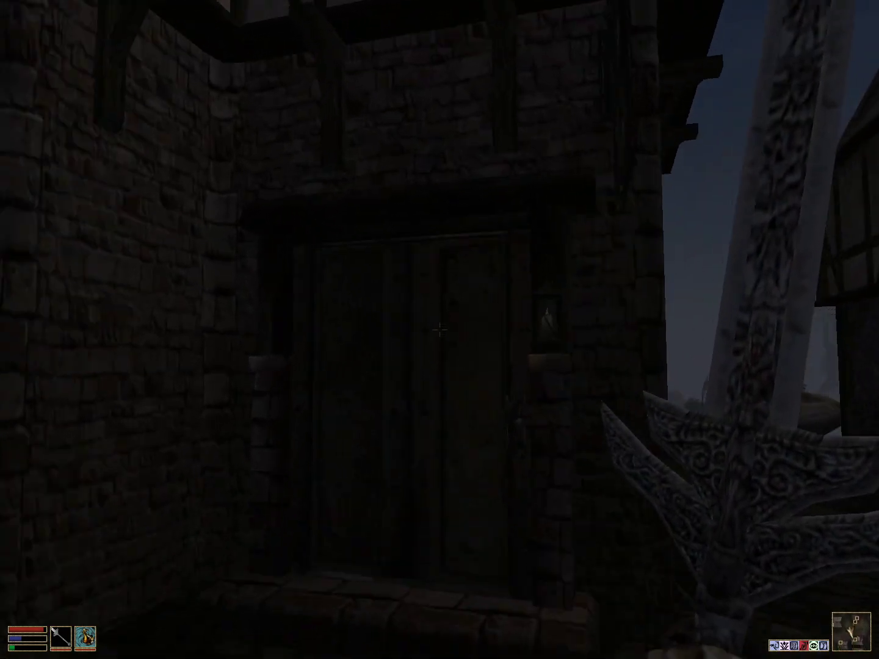
pyautogui.press('w')
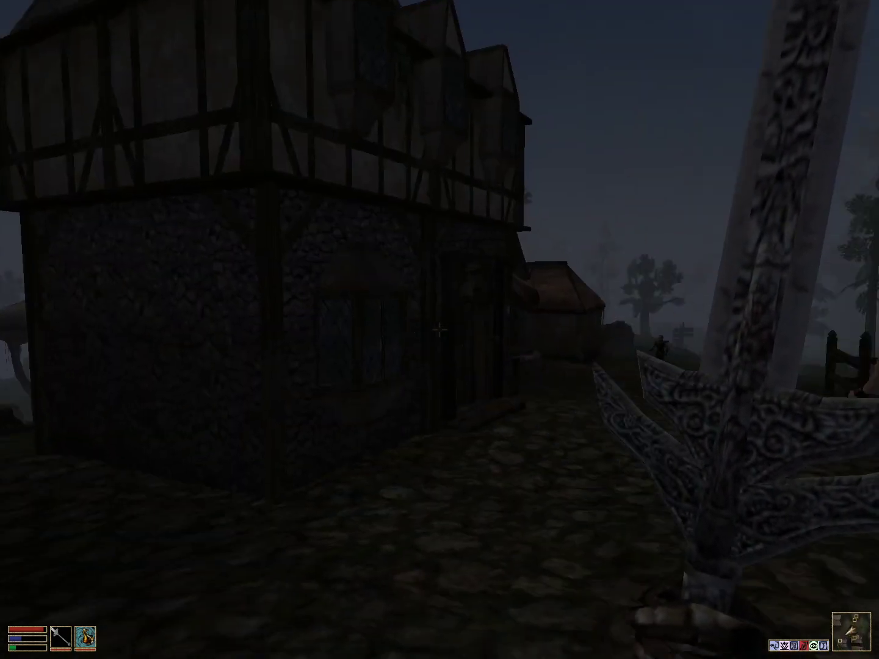
pyautogui.press('w')
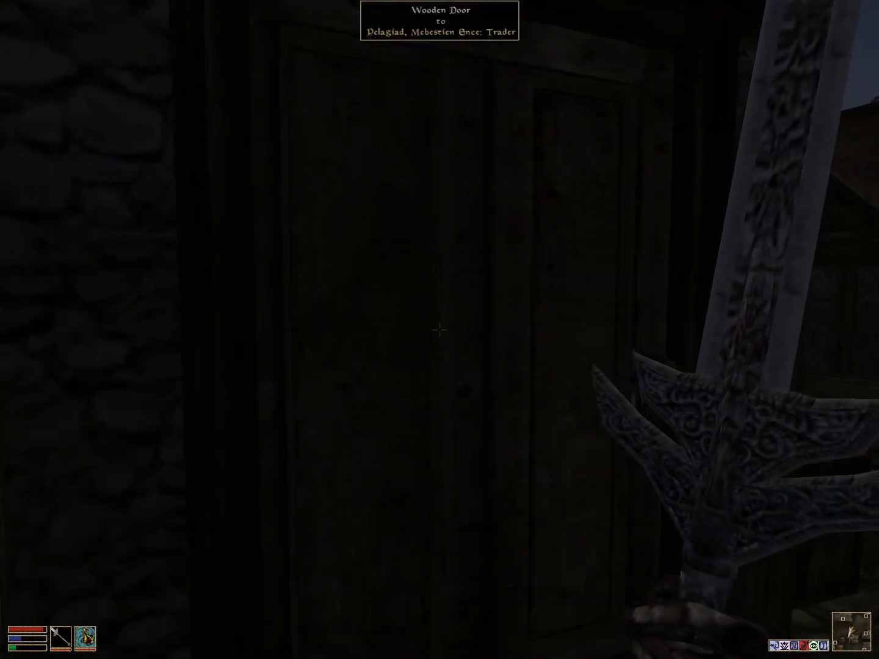
pyautogui.press('w')
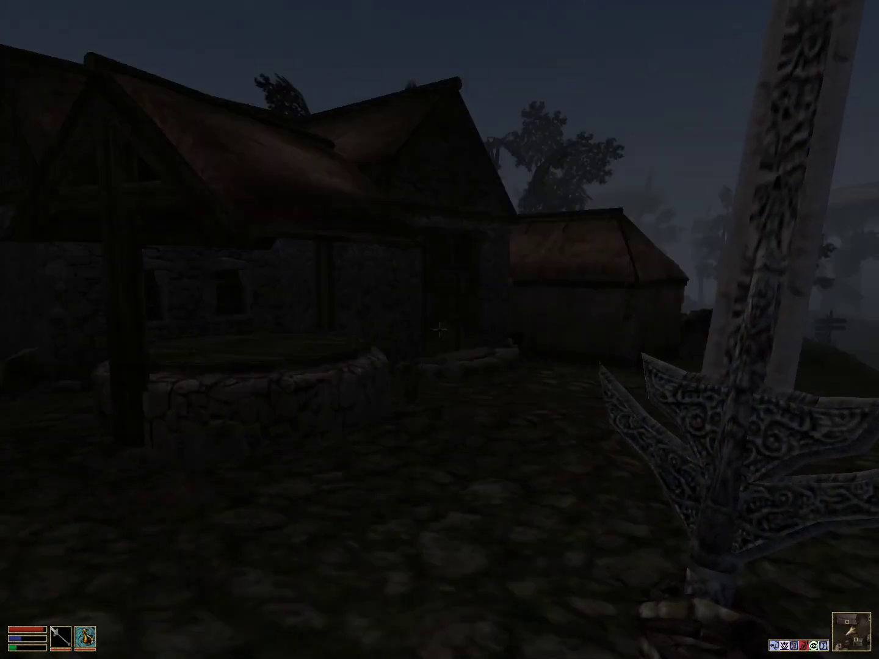
pyautogui.press('w')
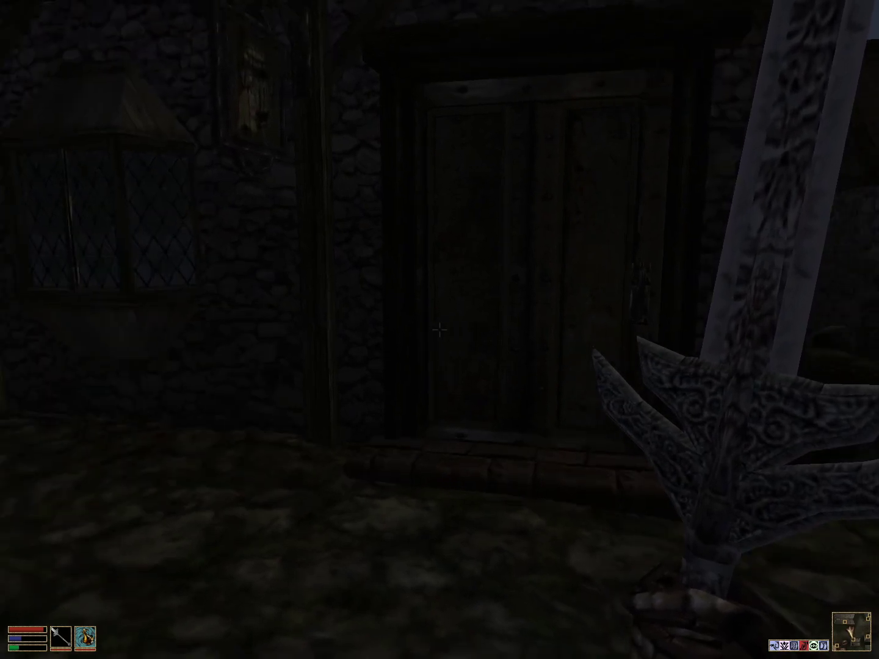
# Step: Ask Mebestien Ence to barter, get refused over the Moon Sugar, then open the inventory
pyautogui.press('w')
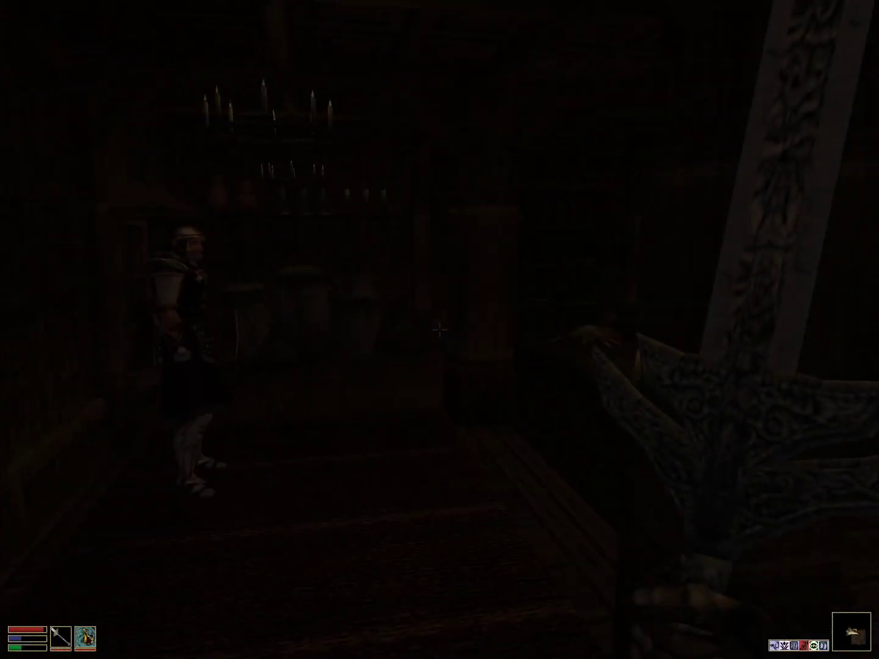
pyautogui.press('space')
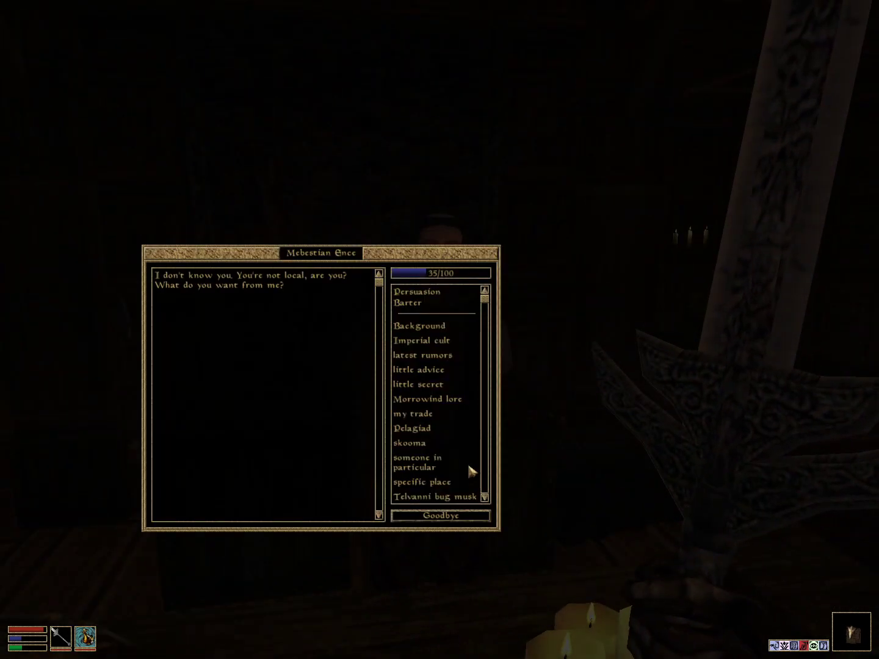
pyautogui.click(405, 302)
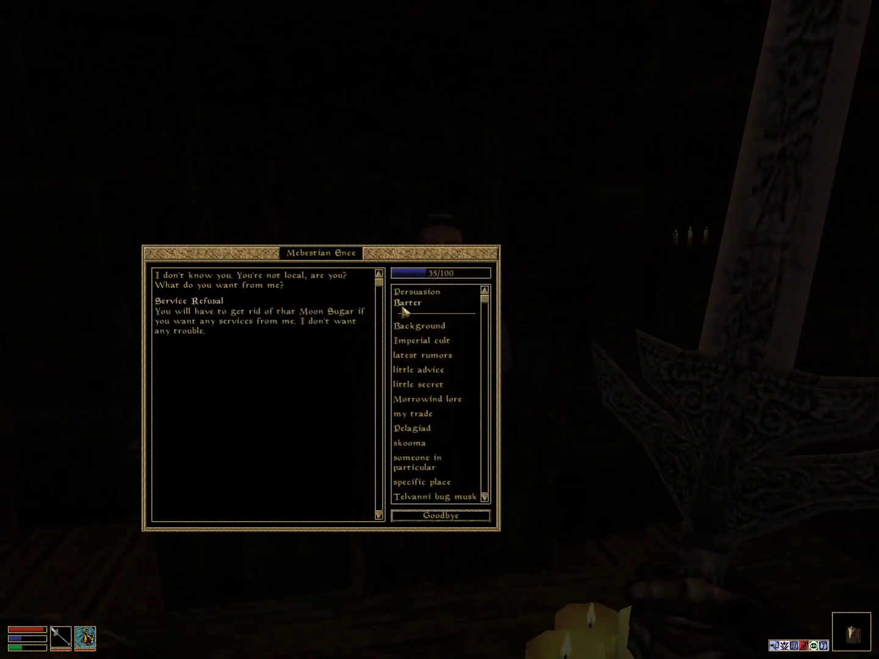
pyautogui.click(422, 516)
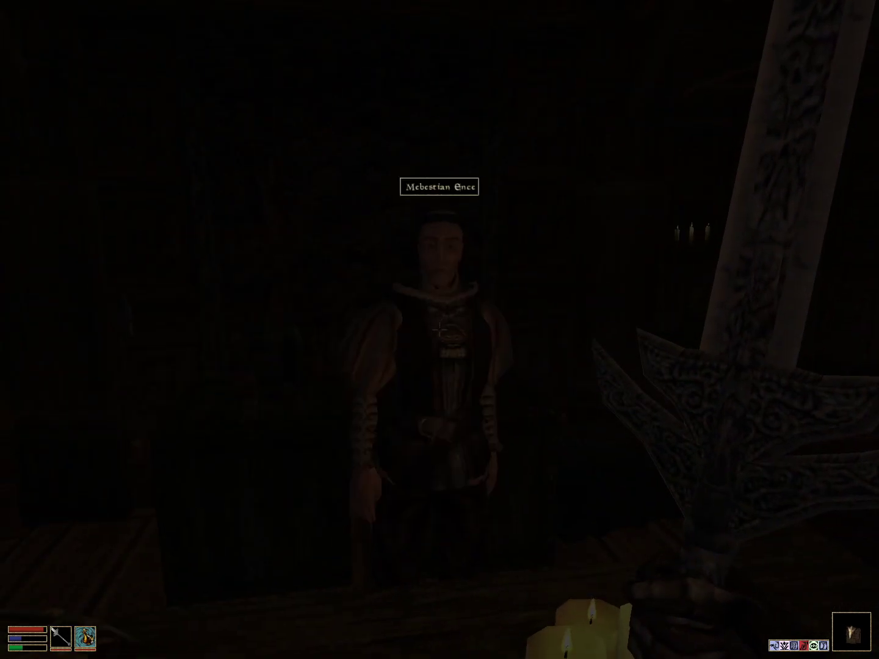
pyautogui.rightClick(439, 330)
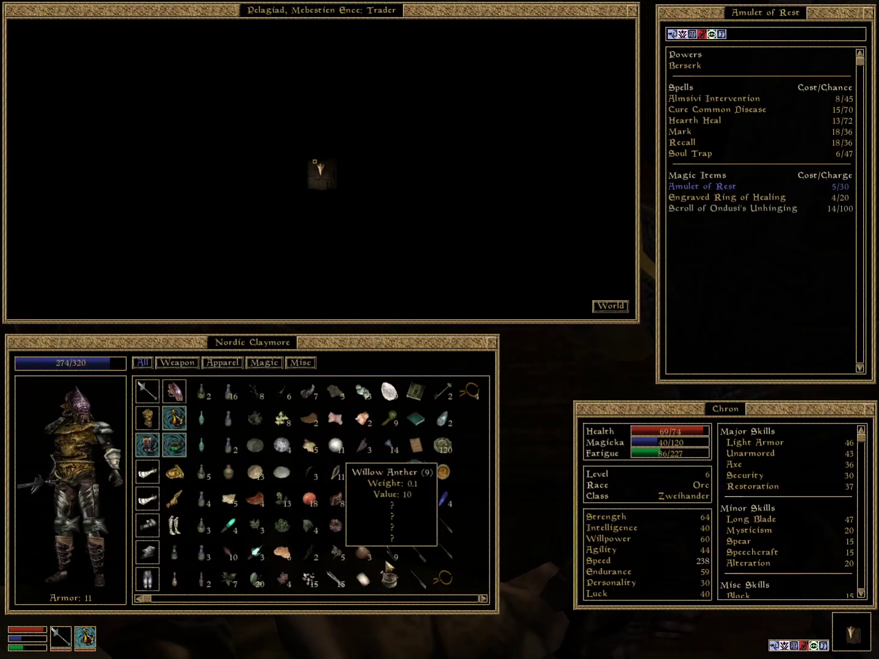
# Step: Drop the Moon Sugar and Skooma on the ground and close the inventory
pyautogui.click(311, 581)
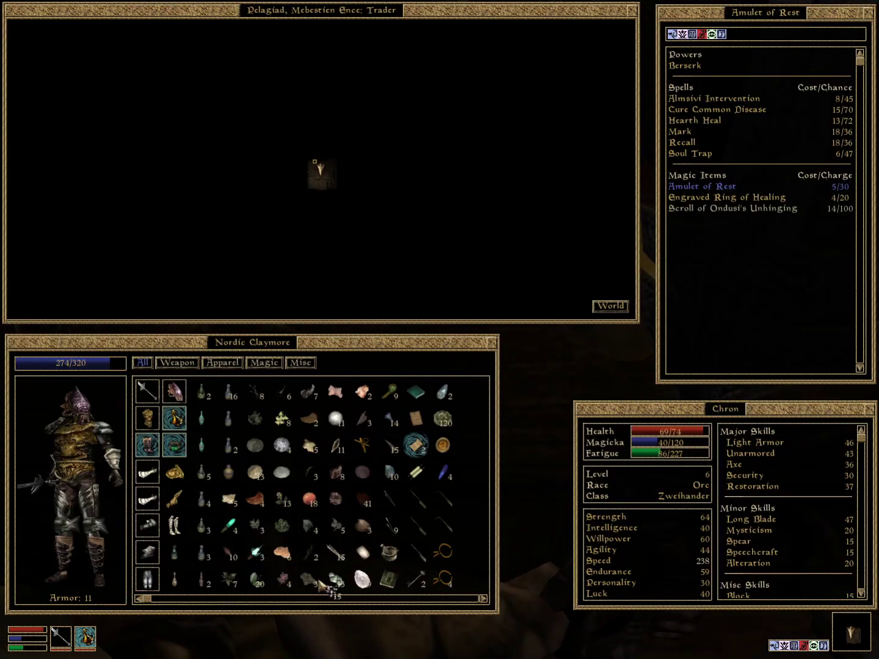
pyautogui.click(518, 430)
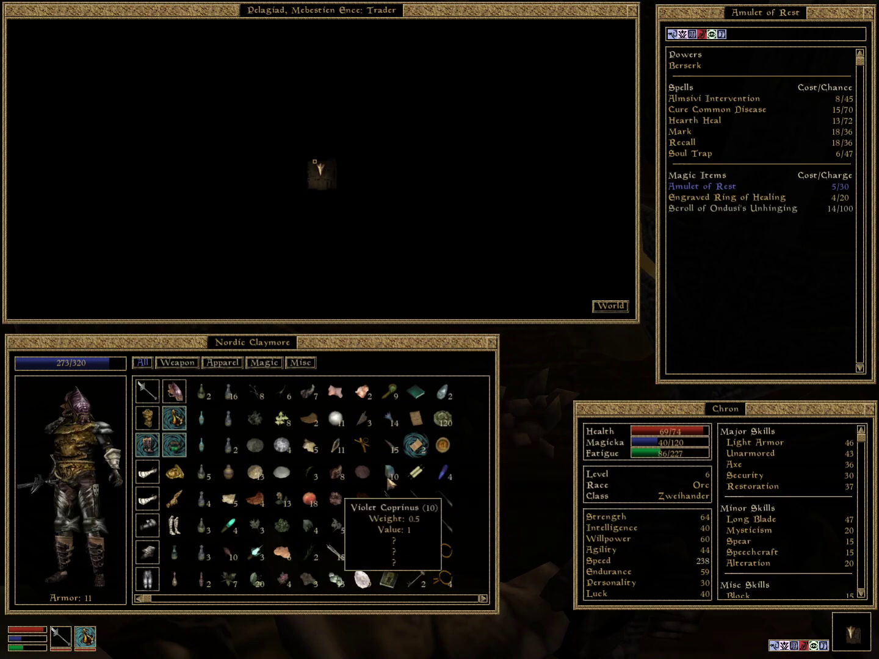
pyautogui.scroll(-1, 212, 549)
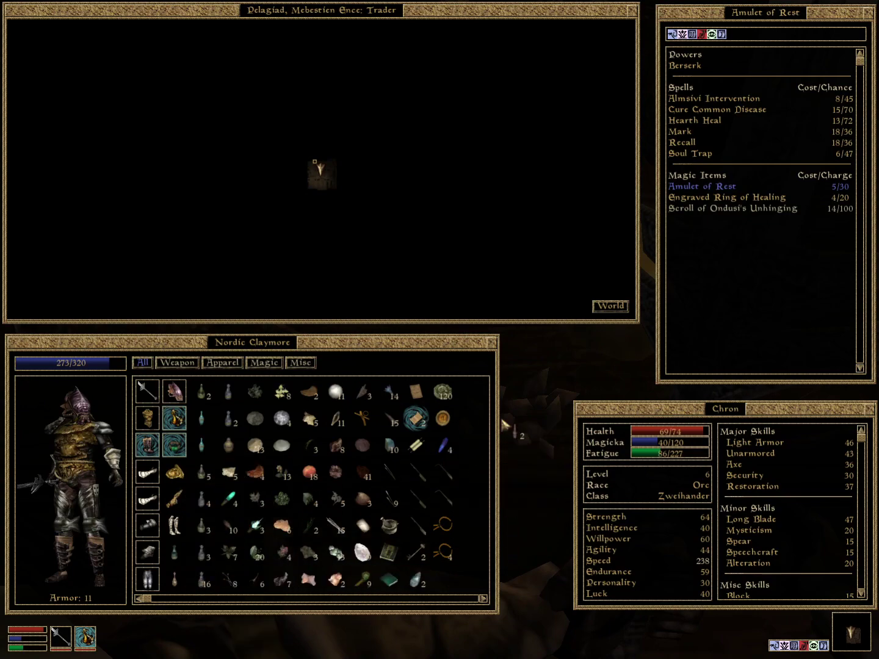
pyautogui.click(573, 392)
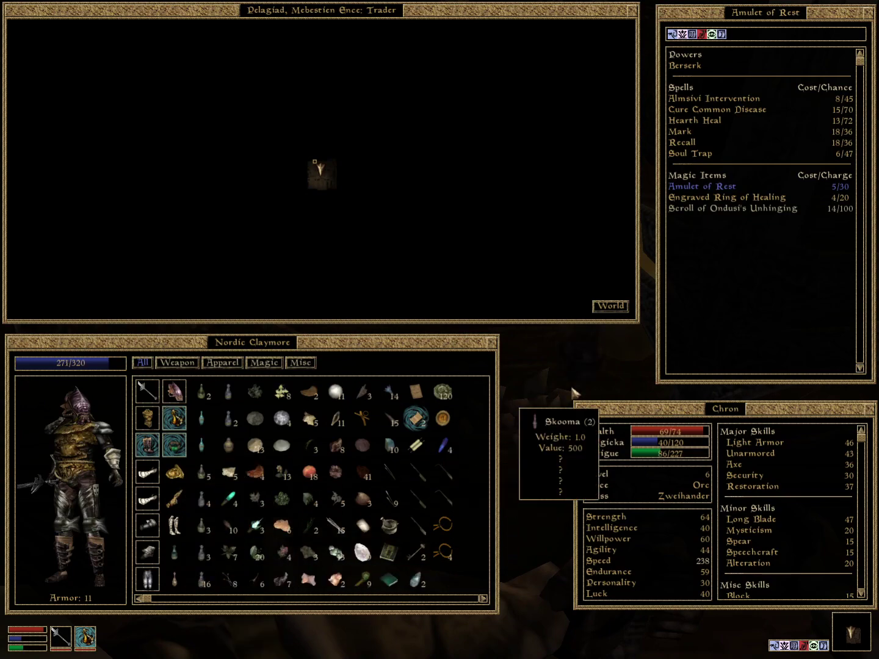
pyautogui.rightClick(574, 393)
# Step: Talk to Mebestien Ence again and offer the Iron Right Pauldron for the Steel Right Pauldron
pyautogui.press('space')
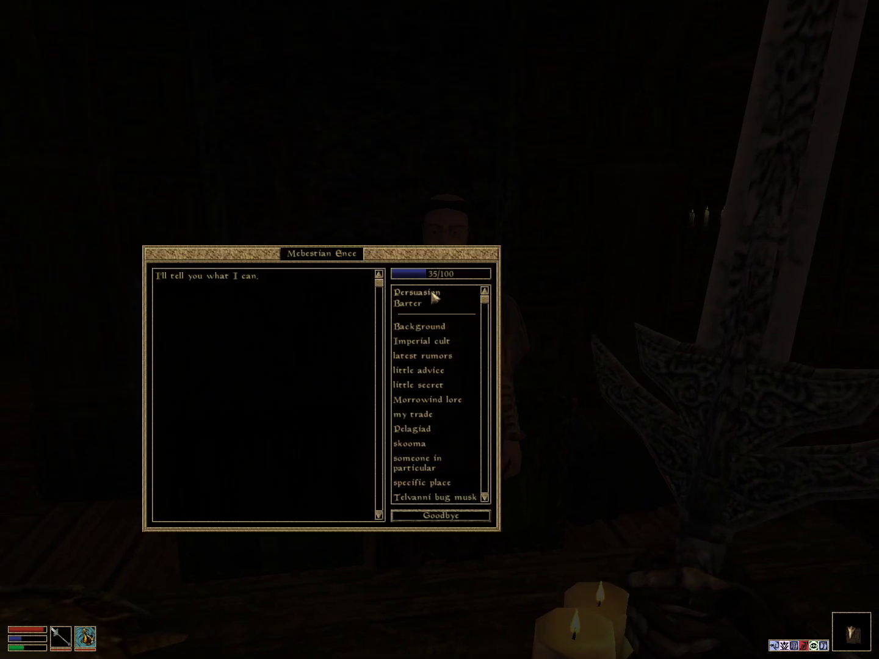
pyautogui.click(415, 306)
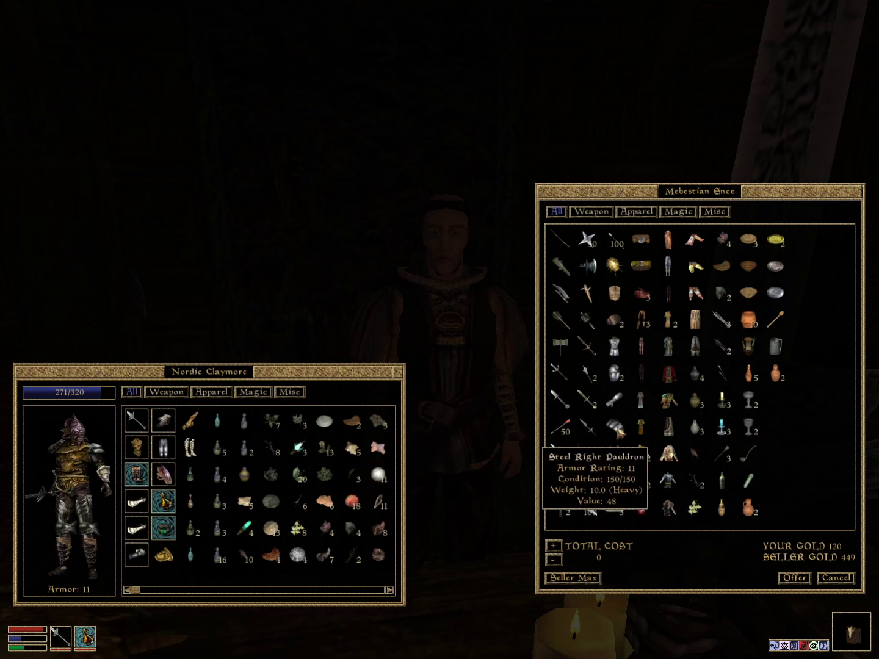
pyautogui.click(618, 431)
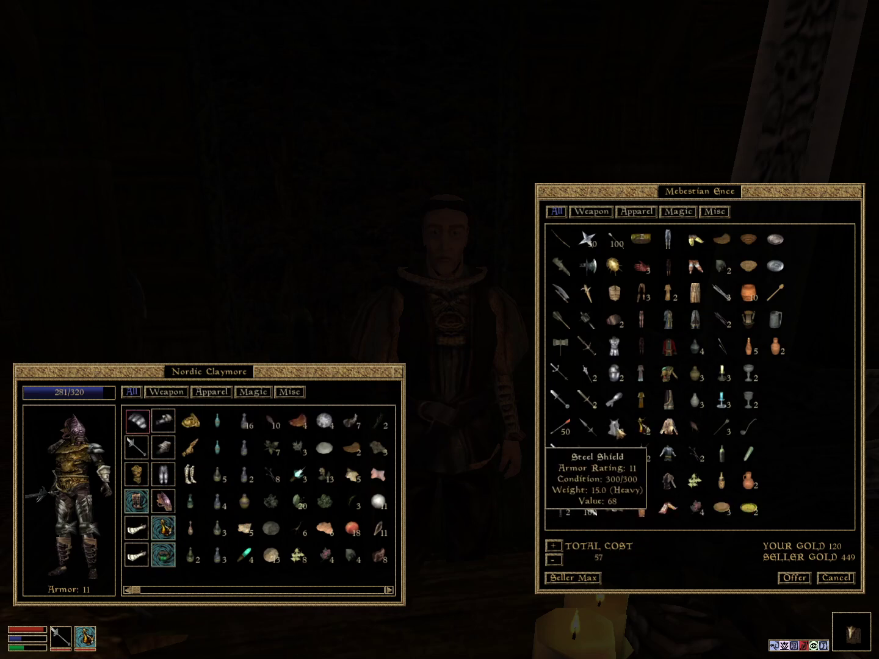
pyautogui.click(164, 447)
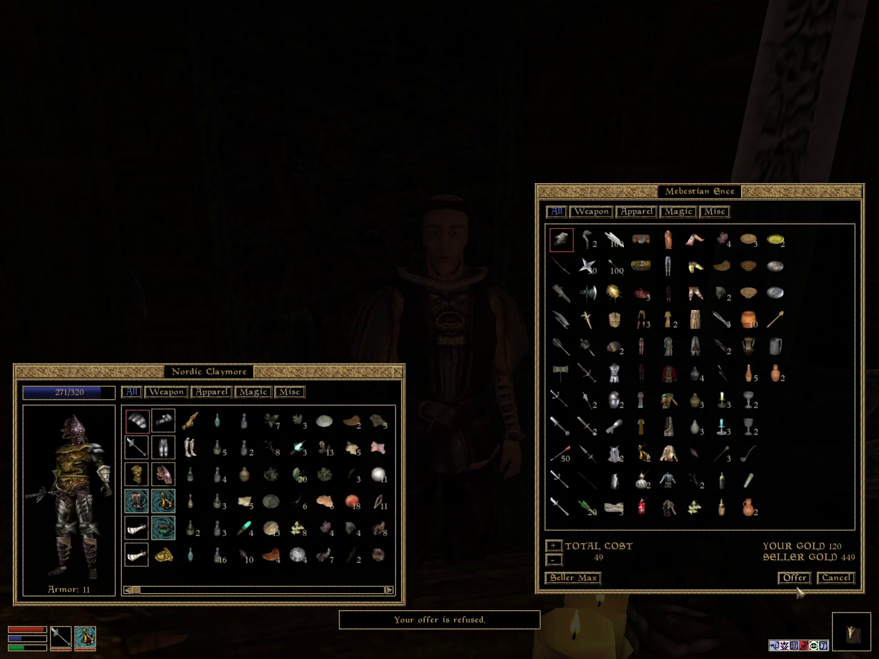
pyautogui.click(794, 578)
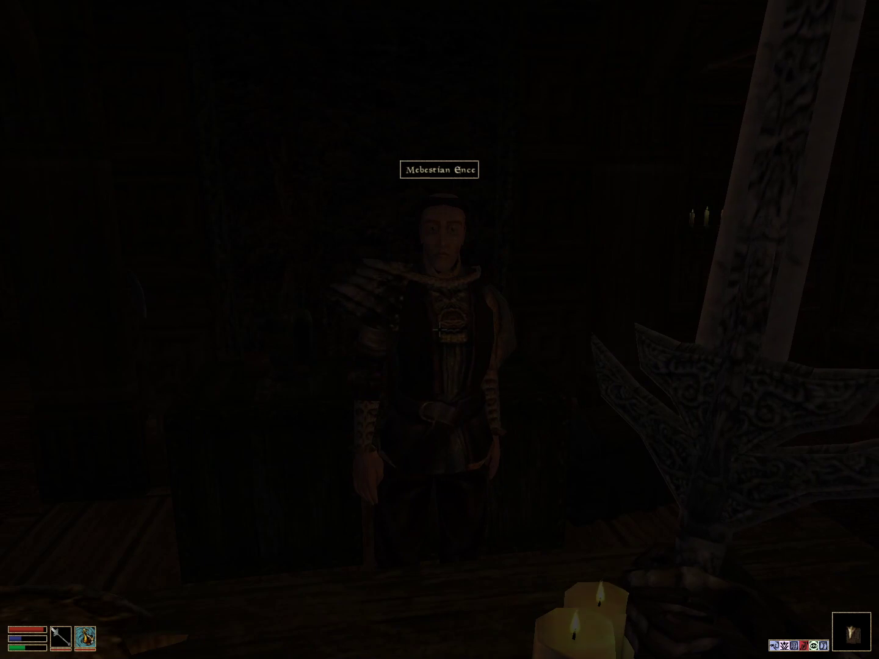
# Step: Equip an item from the inventory and close the menus
pyautogui.rightClick(440, 330)
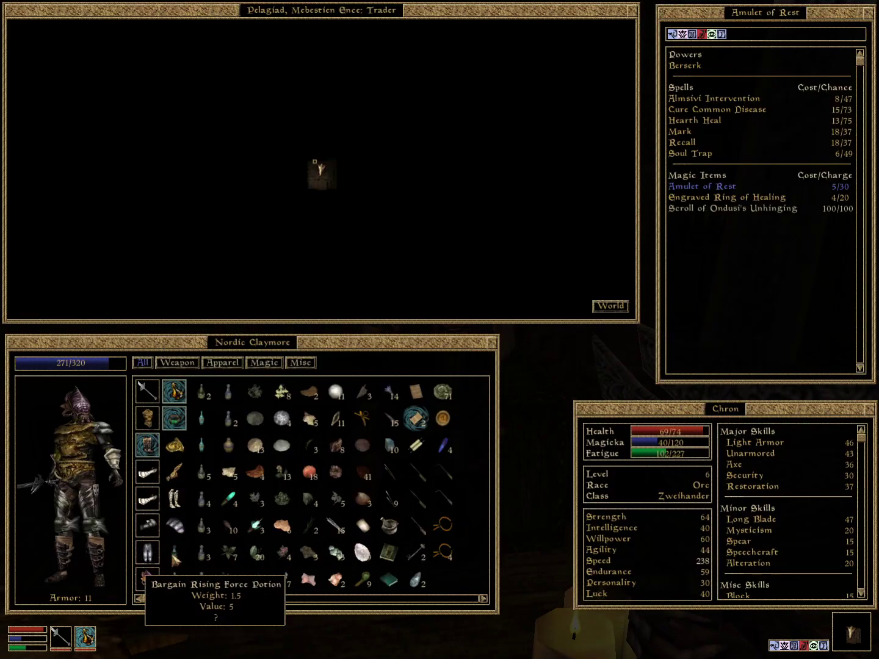
pyautogui.click(88, 549)
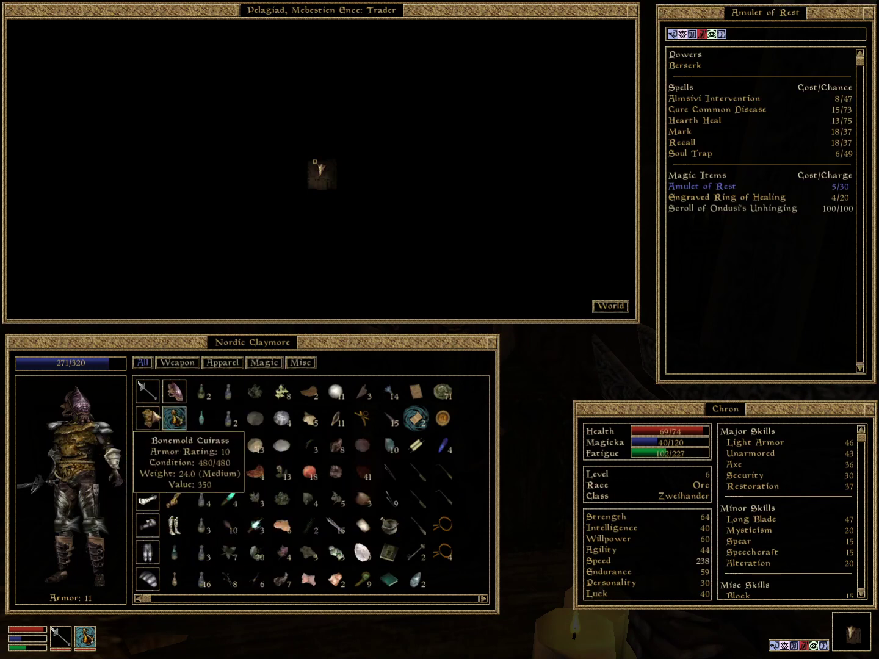
pyautogui.rightClick(174, 511)
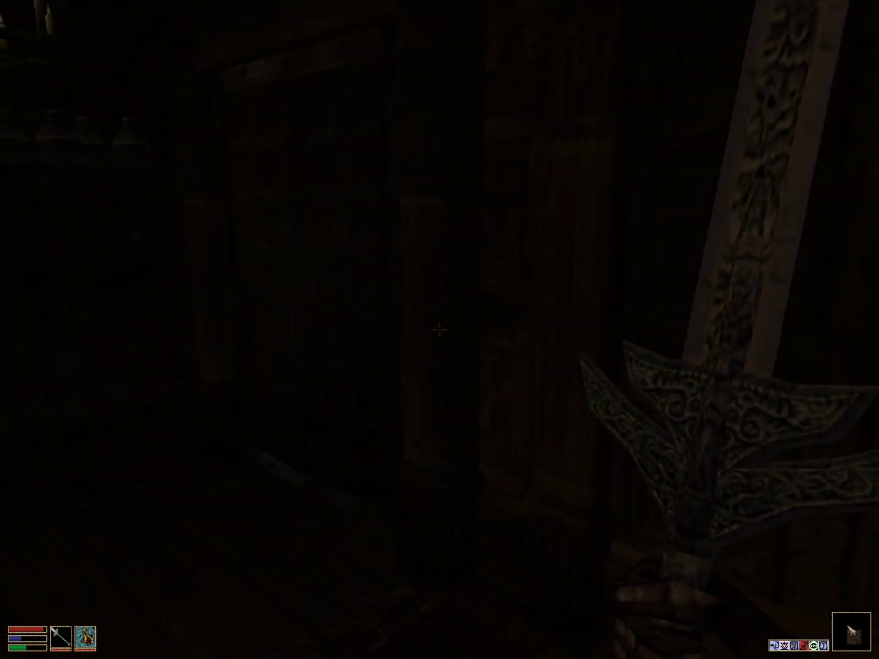
# Step: Leave the shop and walk out of Pelagiad into the Ascadian Isles, checking the map
pyautogui.press('space')
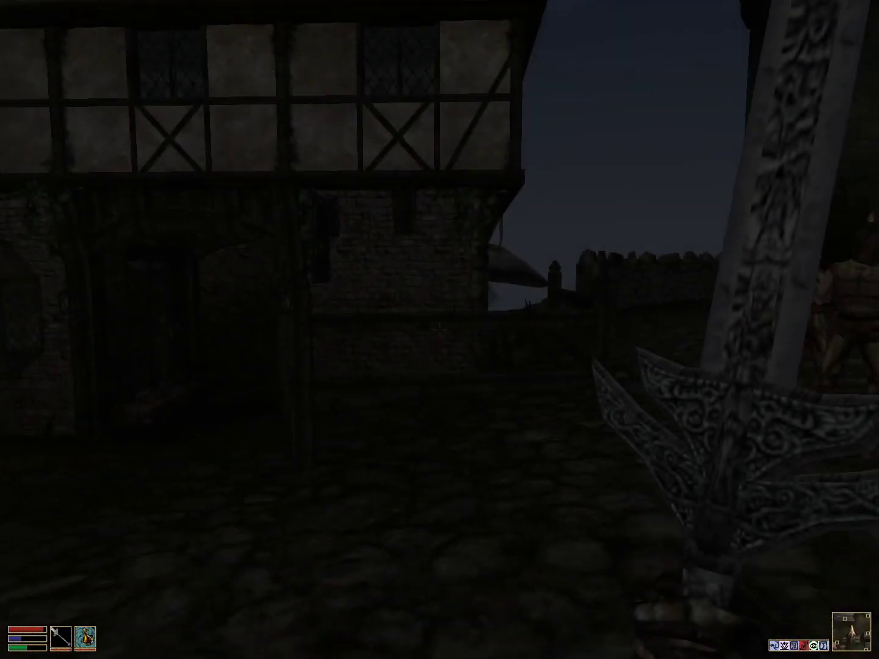
pyautogui.press('w')
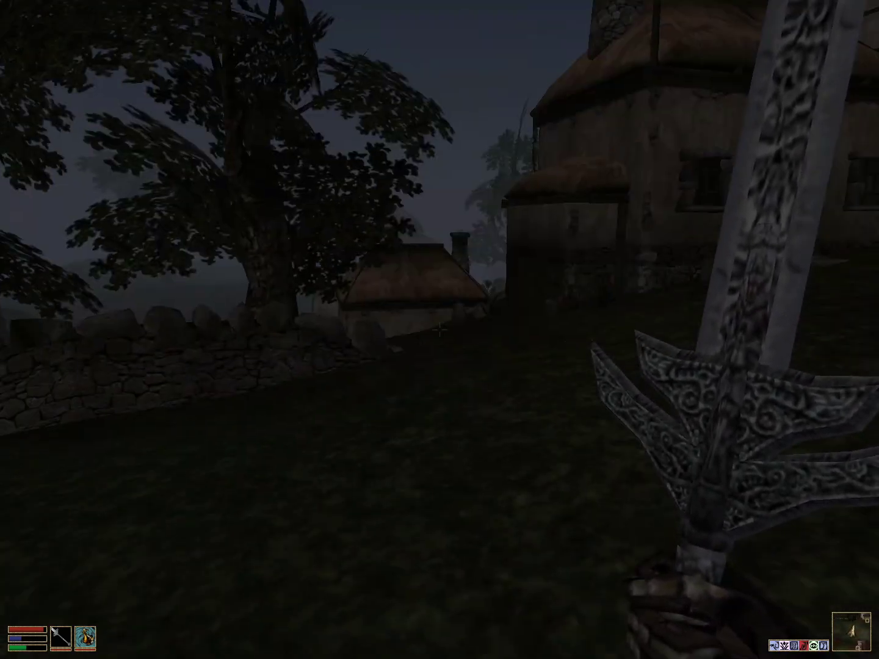
pyautogui.rightClick(439, 329)
pyautogui.rightClick(322, 168)
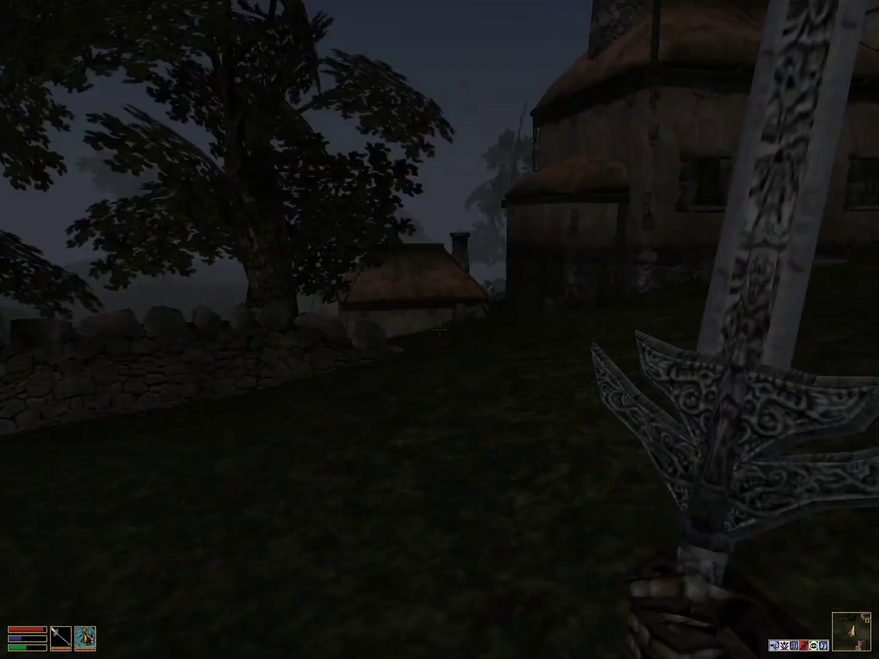
pyautogui.press('w')
pyautogui.press('w')
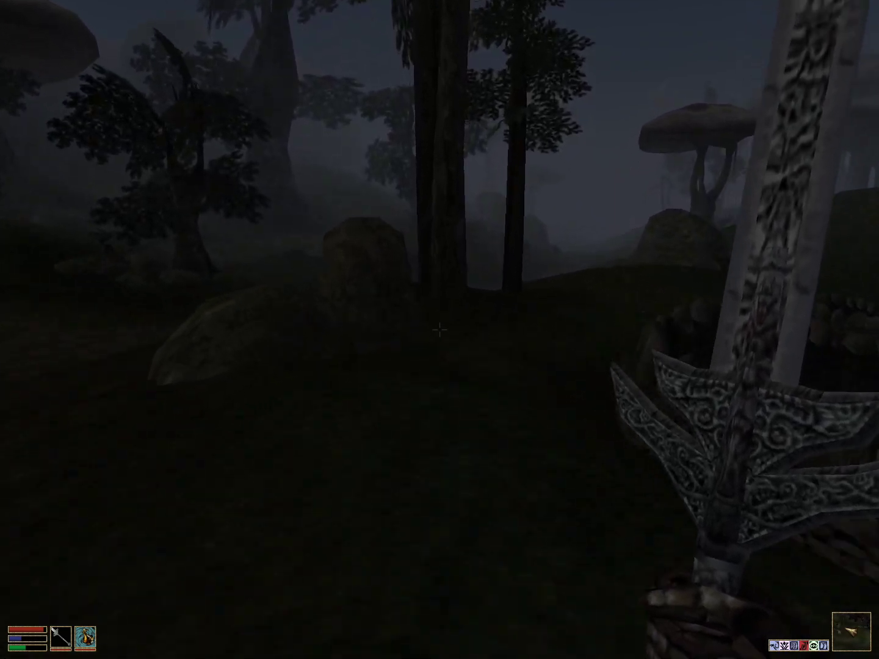
pyautogui.press('w')
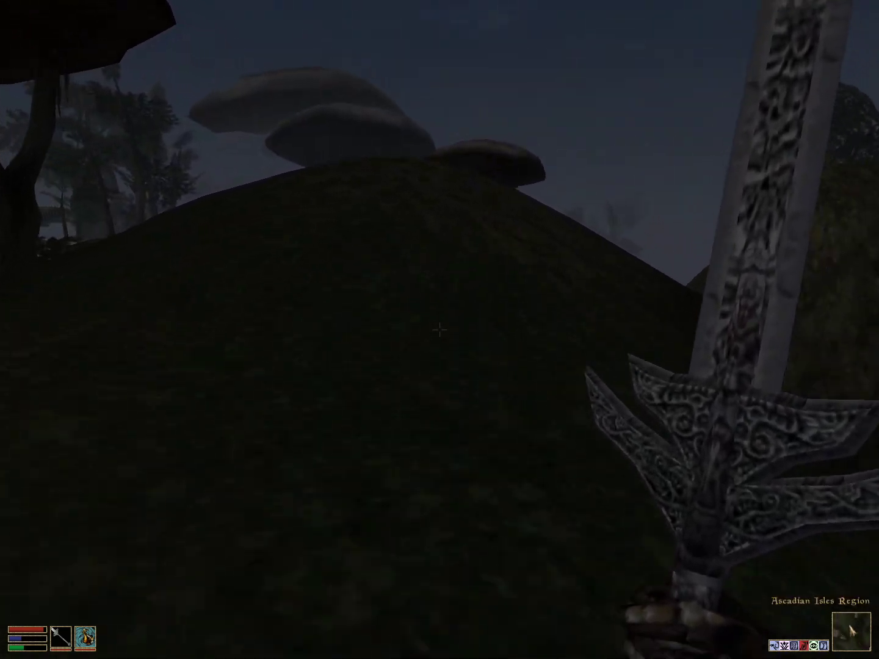
# Step: Walk over the hill to the giant mushroom tree and check the map
pyautogui.press('w')
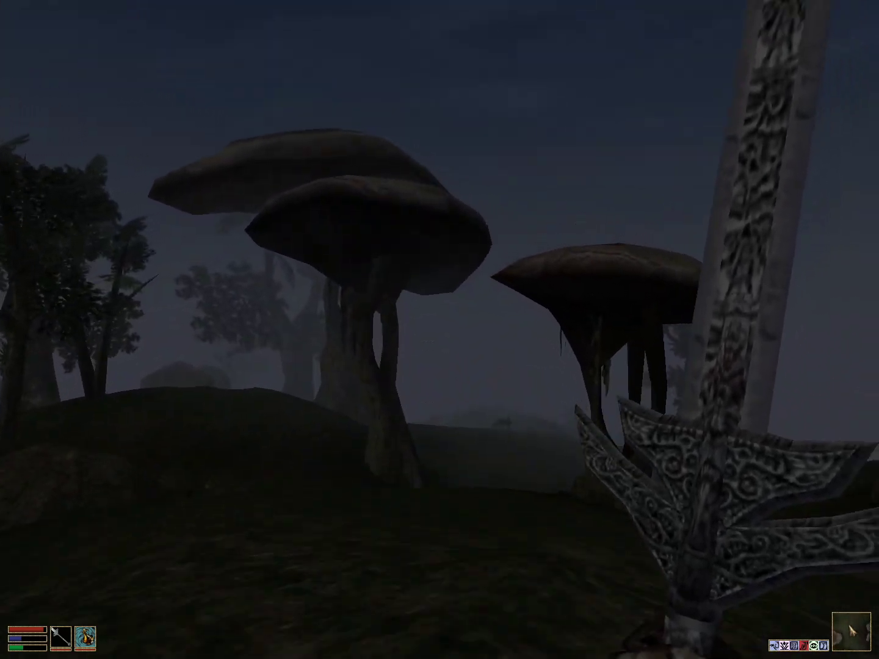
pyautogui.press('w')
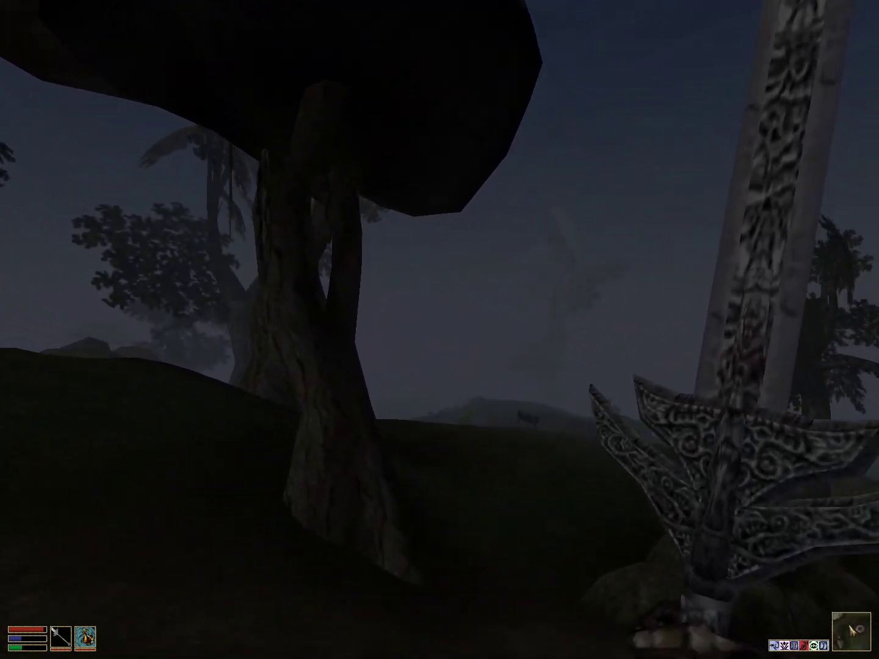
pyautogui.rightClick(558, 440)
pyautogui.rightClick(519, 441)
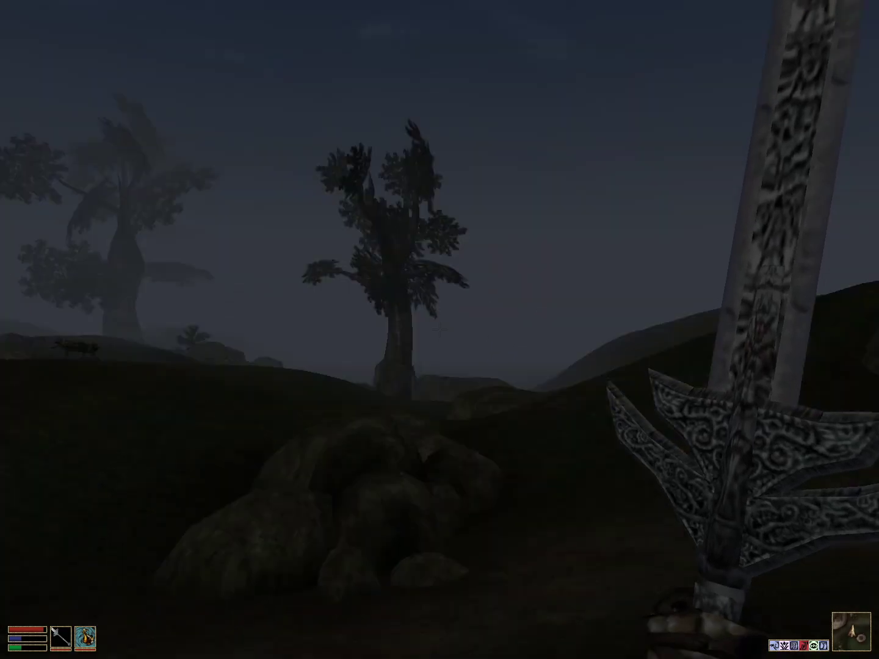
pyautogui.press('w')
# Step: Keep walking across the foggy hills toward the mushroom-tree hillside
pyautogui.press('w')
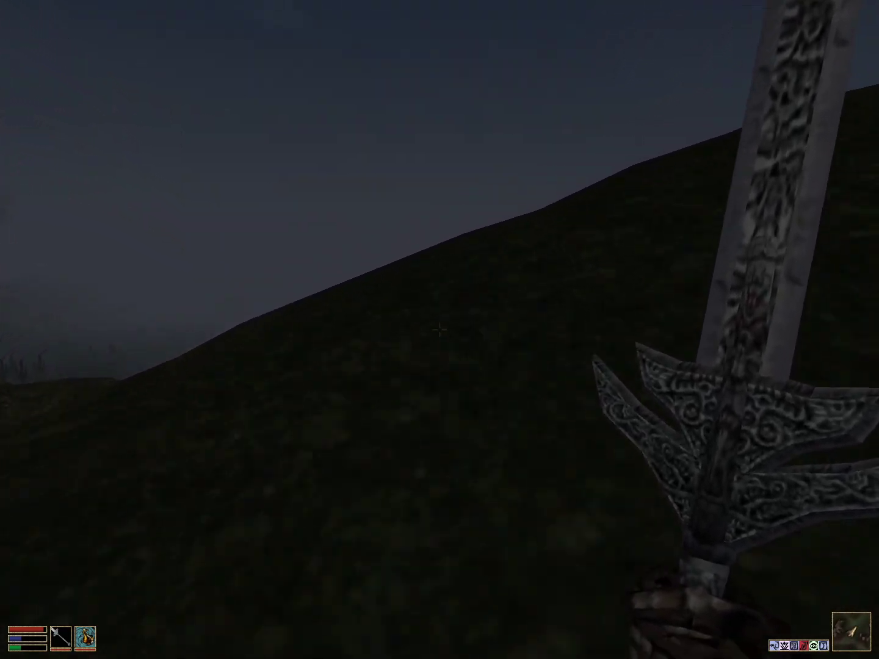
pyautogui.press('w')
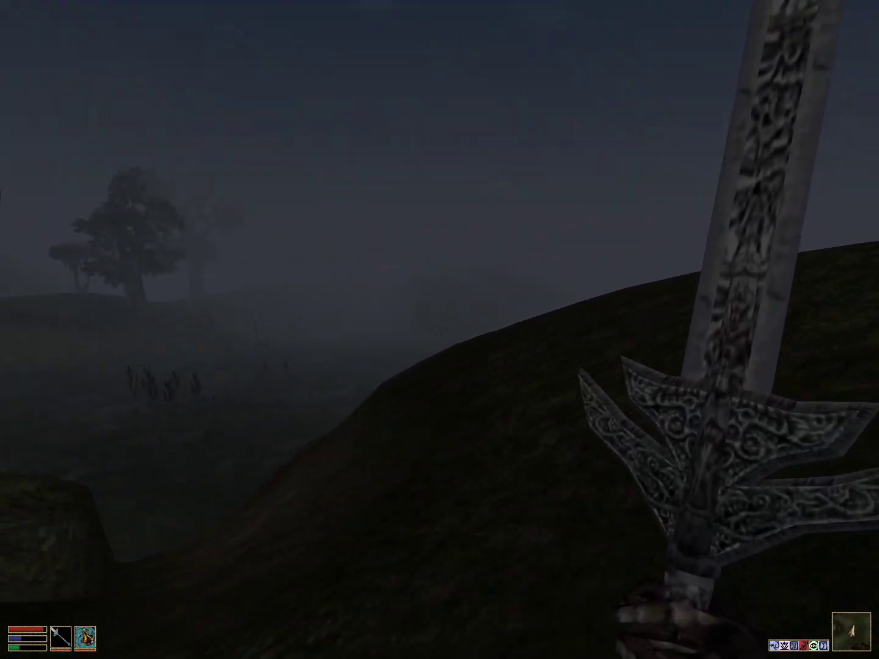
pyautogui.press('w')
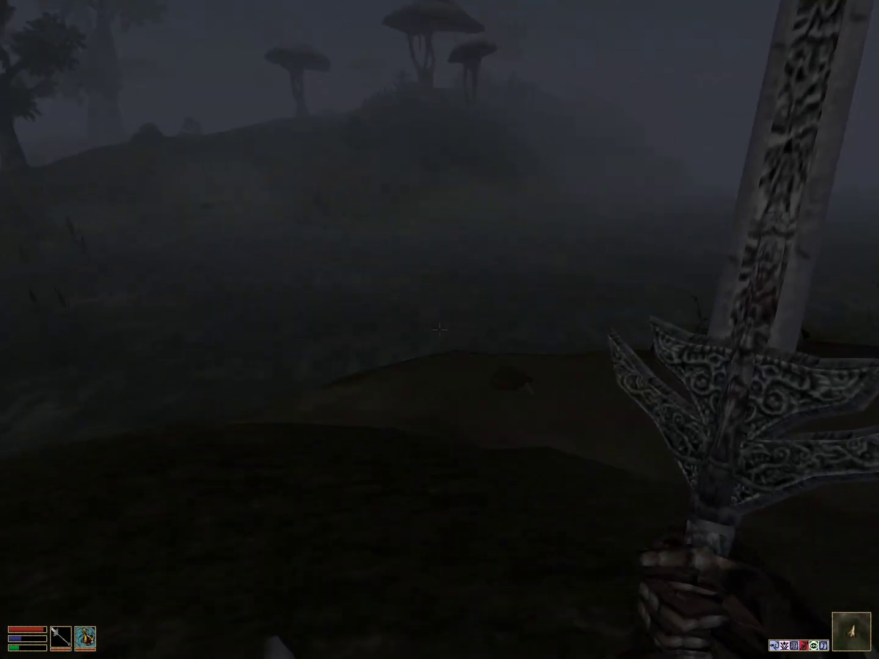
pyautogui.press('w')
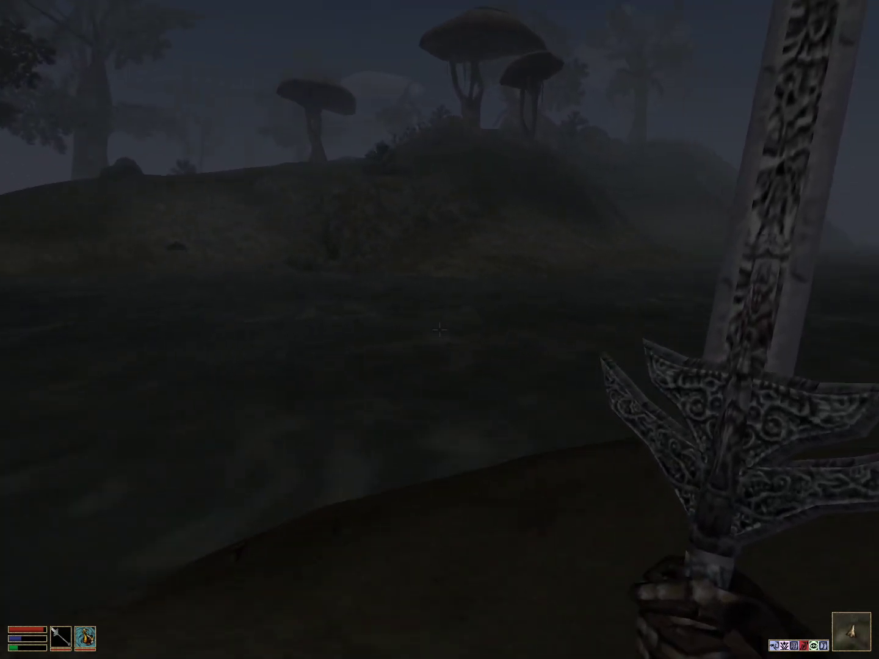
pyautogui.press('w')
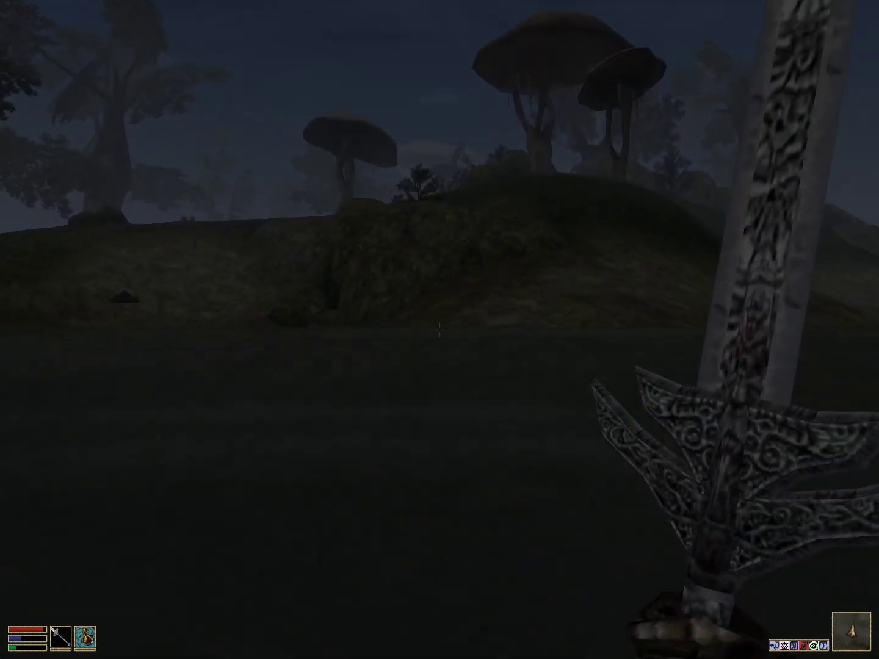
pyautogui.press('w')
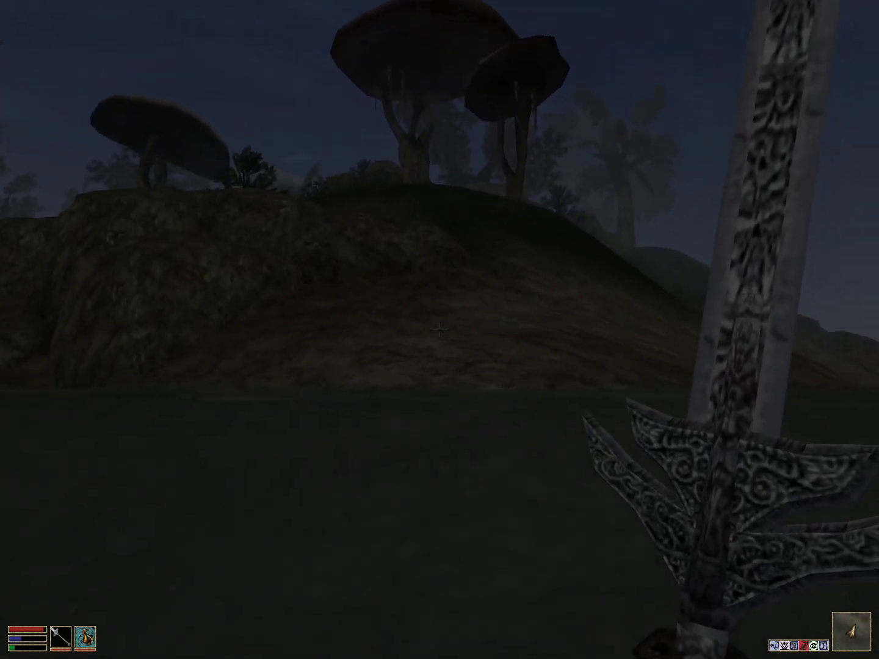
# Step: Check the map and walk past the mushroom trees over the hill crest
pyautogui.press('w')
pyautogui.rightClick(440, 330)
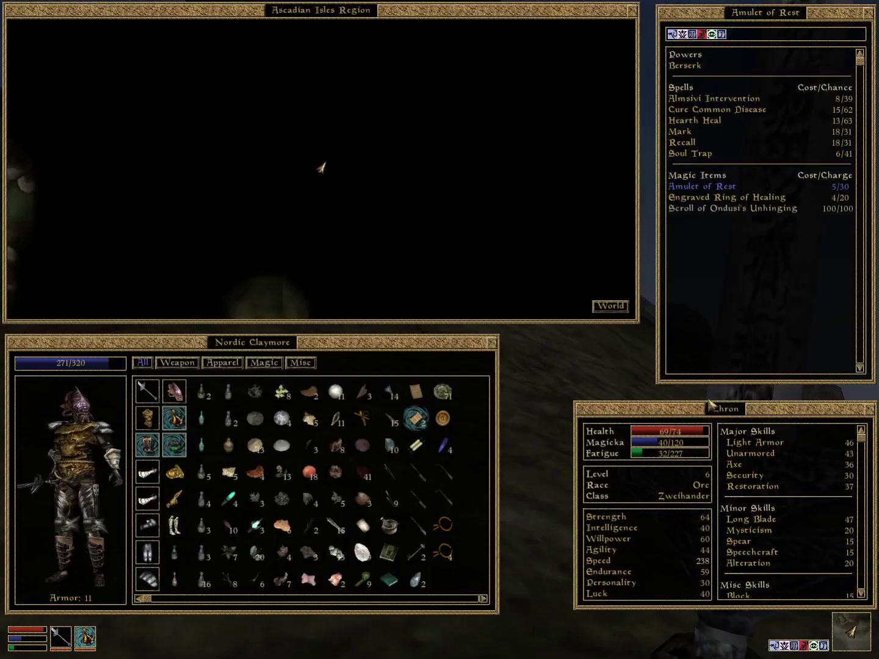
pyautogui.press('w')
pyautogui.press('w')
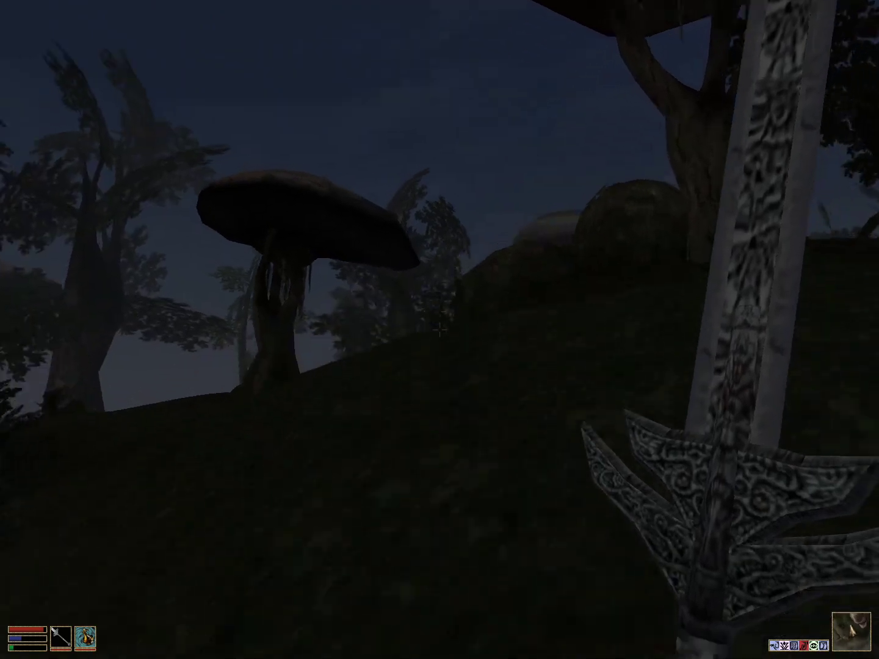
pyautogui.press('w')
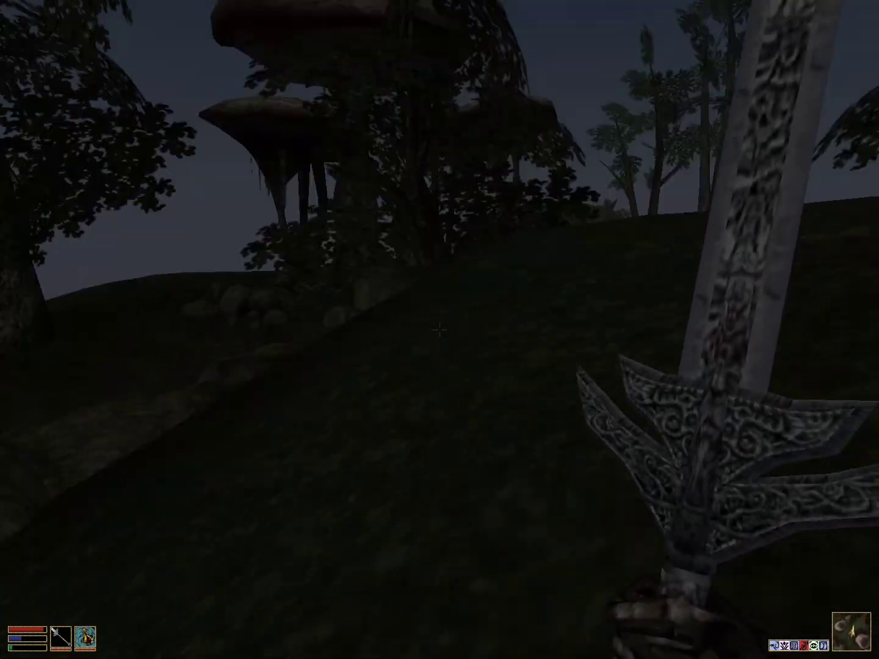
pyautogui.press('w')
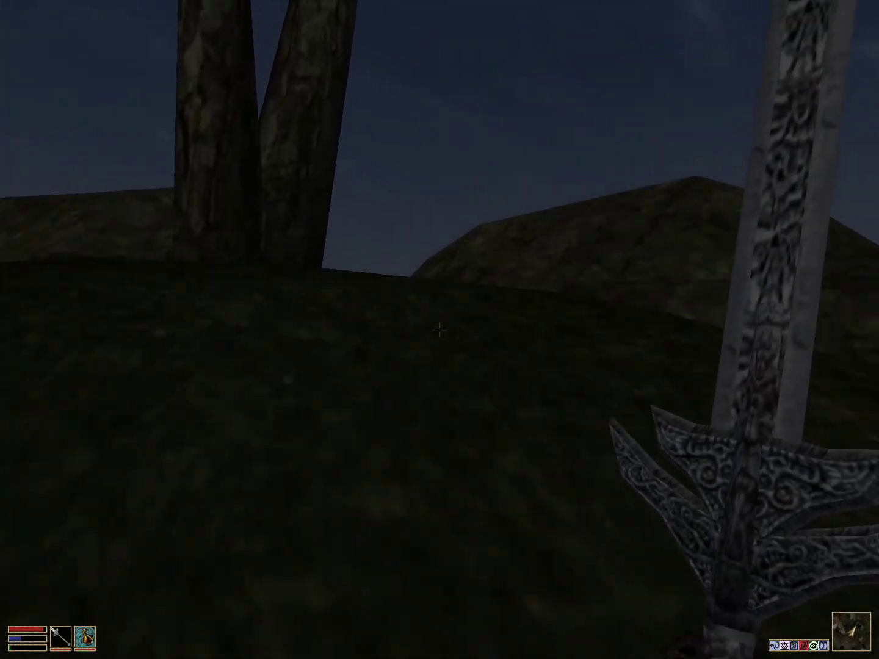
pyautogui.press('w')
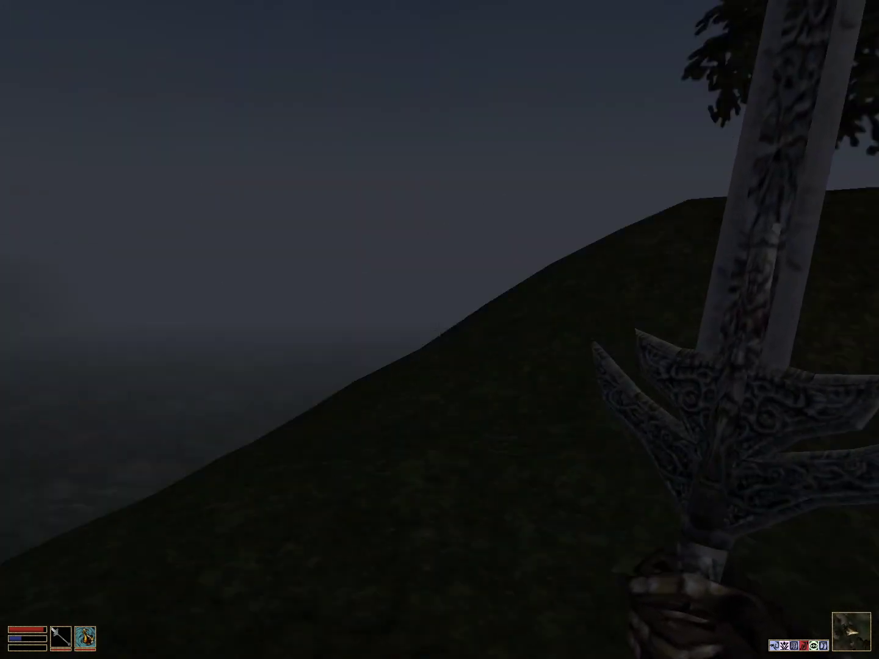
pyautogui.press('w')
pyautogui.press('w')
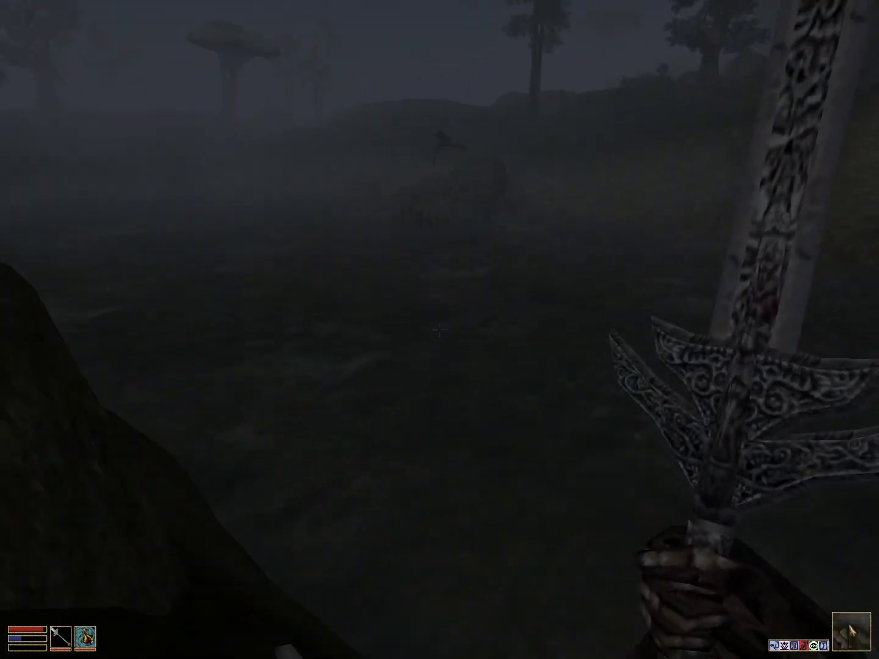
pyautogui.press('w')
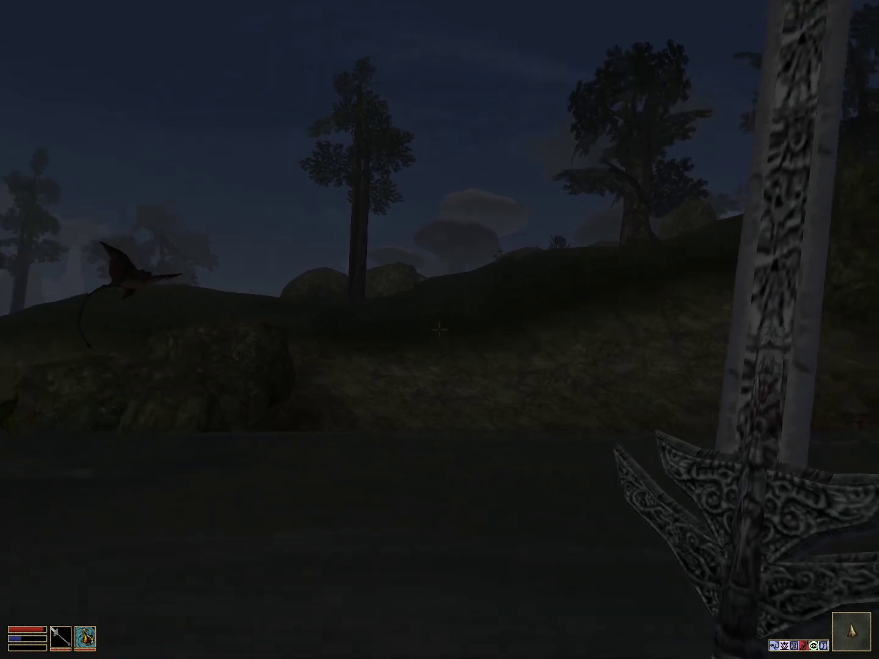
# Step: Climb the hillside toward the rocks and check the map again
pyautogui.press('w')
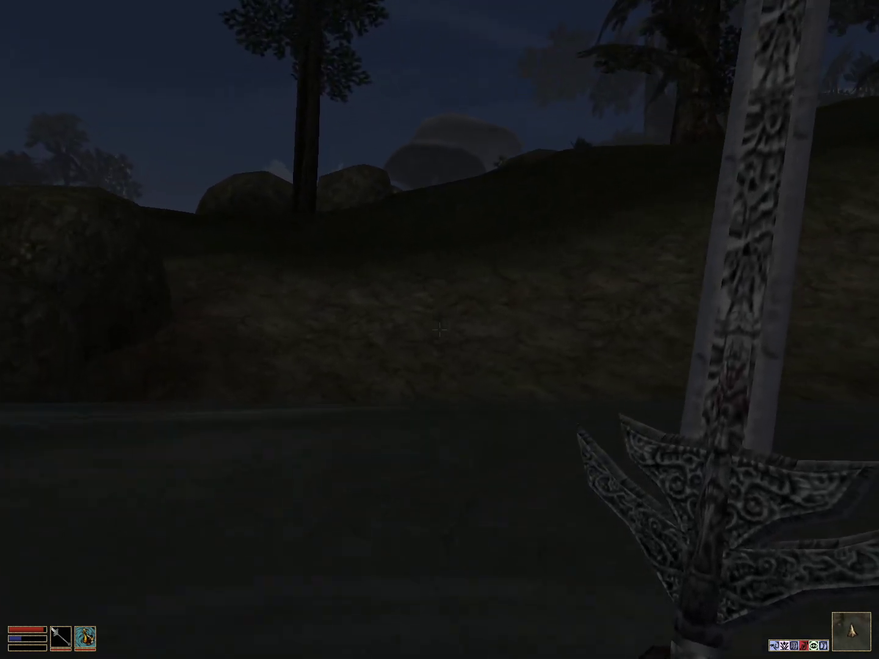
pyautogui.press('w')
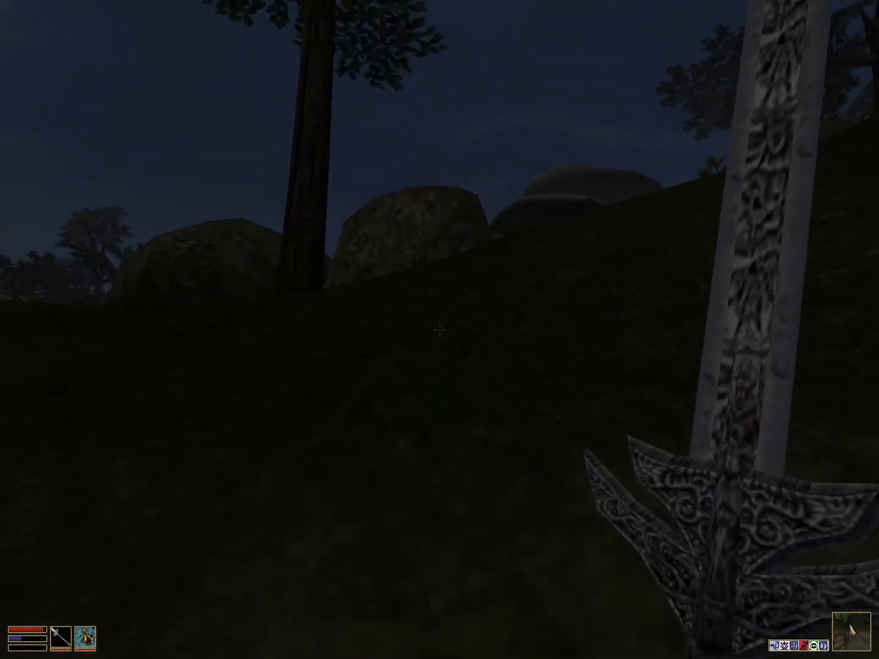
pyautogui.press('w')
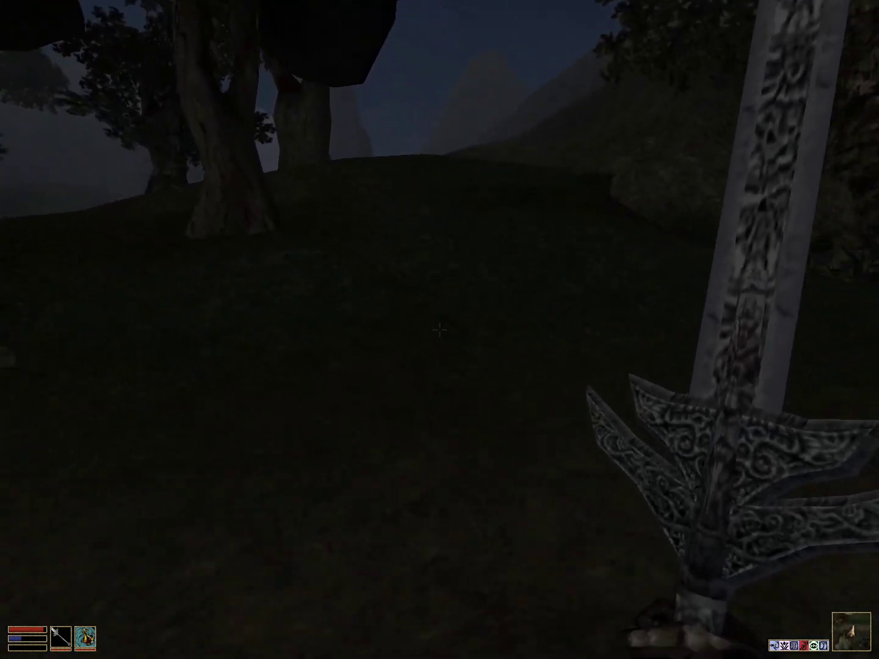
pyautogui.rightClick(440, 331)
pyautogui.rightClick(427, 390)
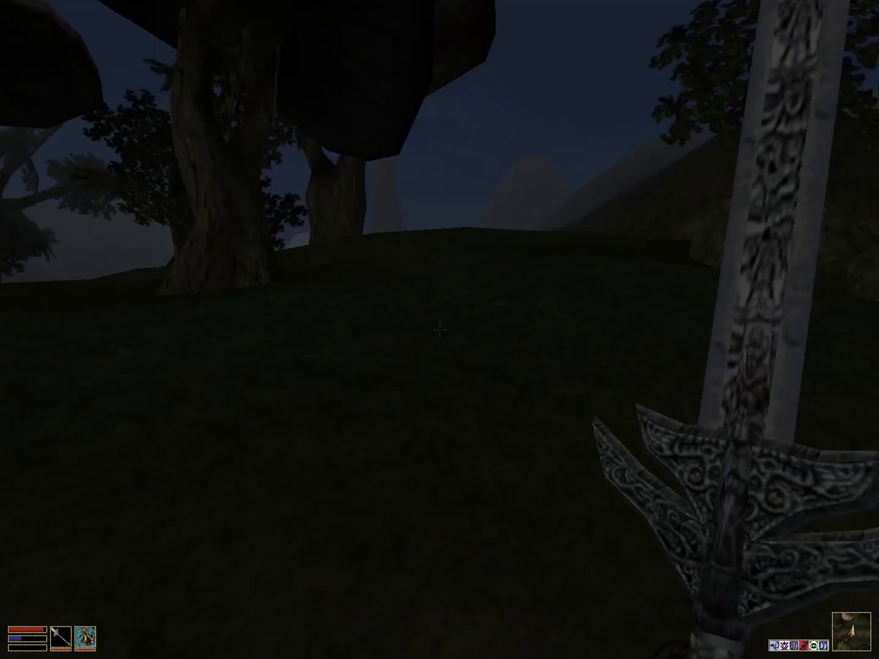
# Step: Fight a creature on the hillside, check the map, and head into the canyon
pyautogui.press('w')
pyautogui.press('w')
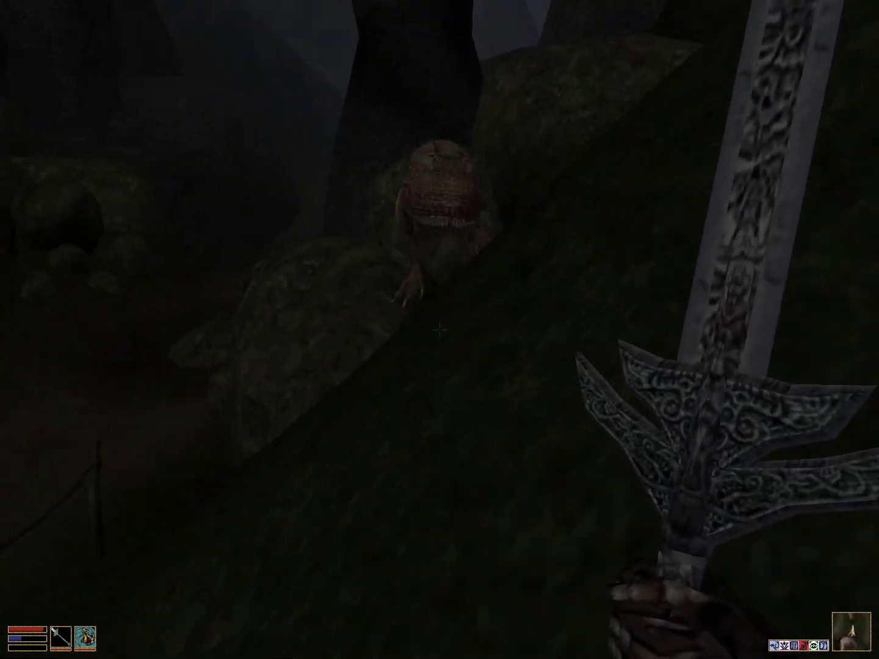
pyautogui.click(439, 331)
pyautogui.press('w')
pyautogui.press('w')
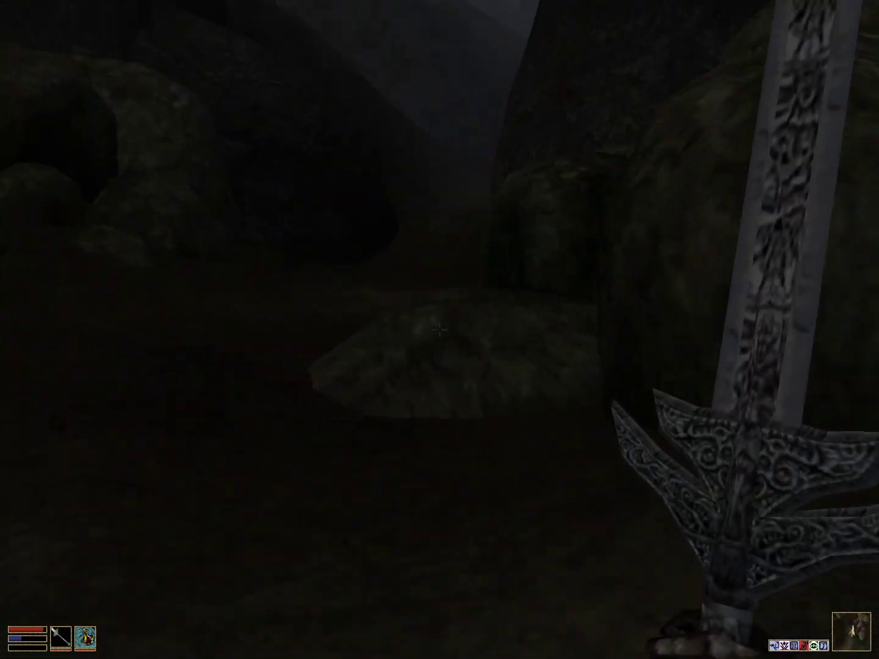
pyautogui.rightClick(440, 331)
pyautogui.rightClick(377, 387)
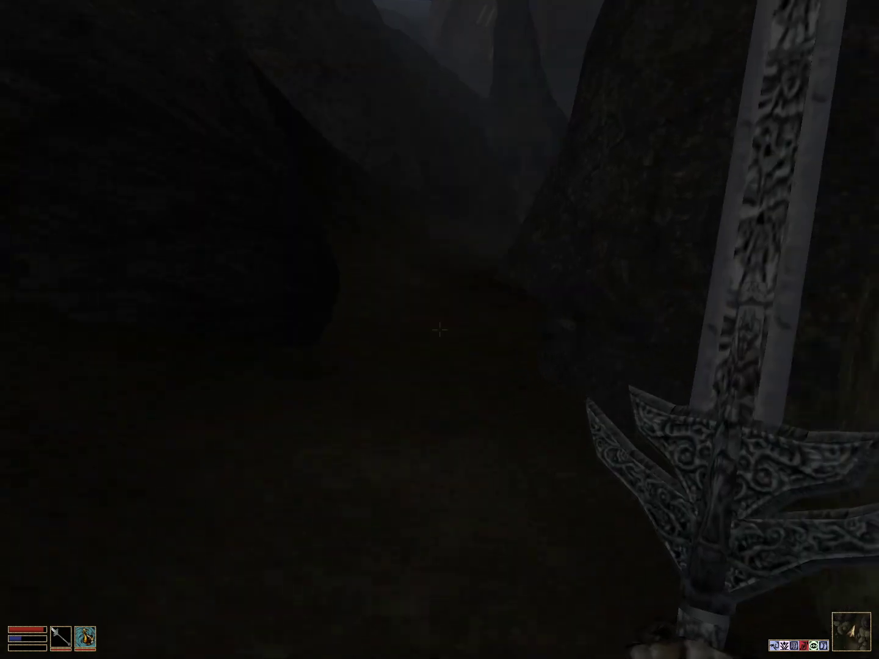
# Step: Kill the attacking Kagouti in the canyon and search its corpse
pyautogui.press('w')
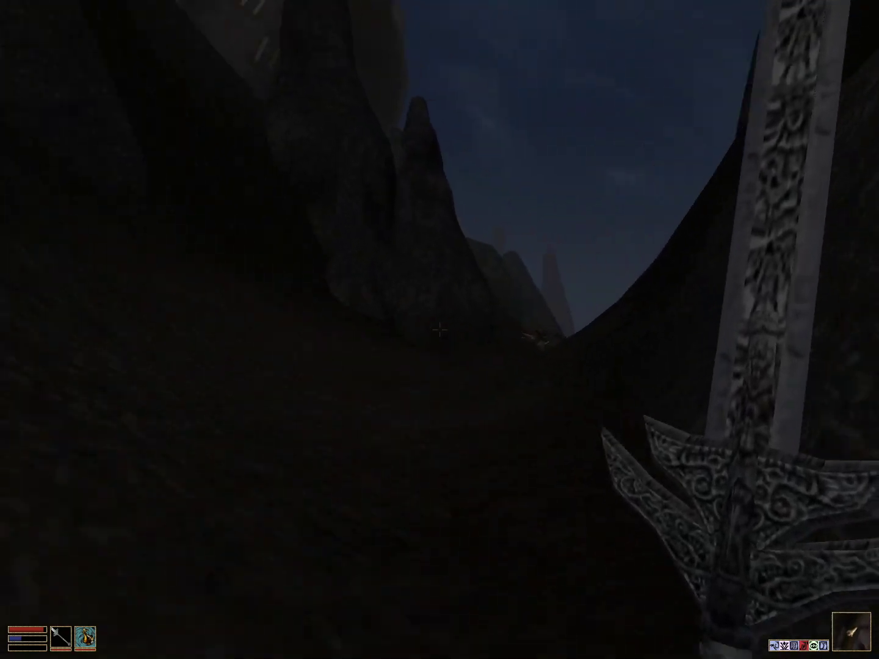
pyautogui.click(440, 332)
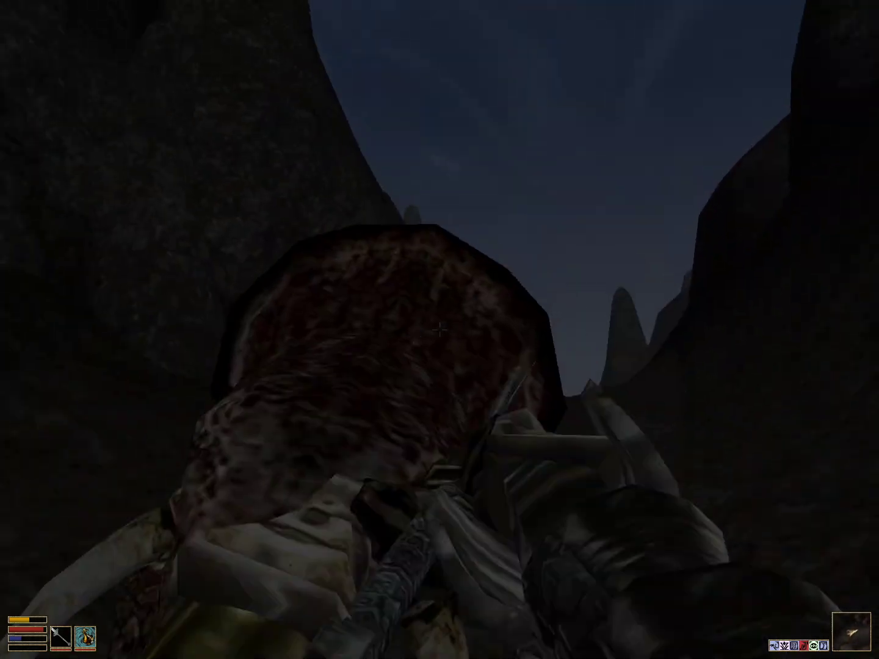
pyautogui.click(440, 331)
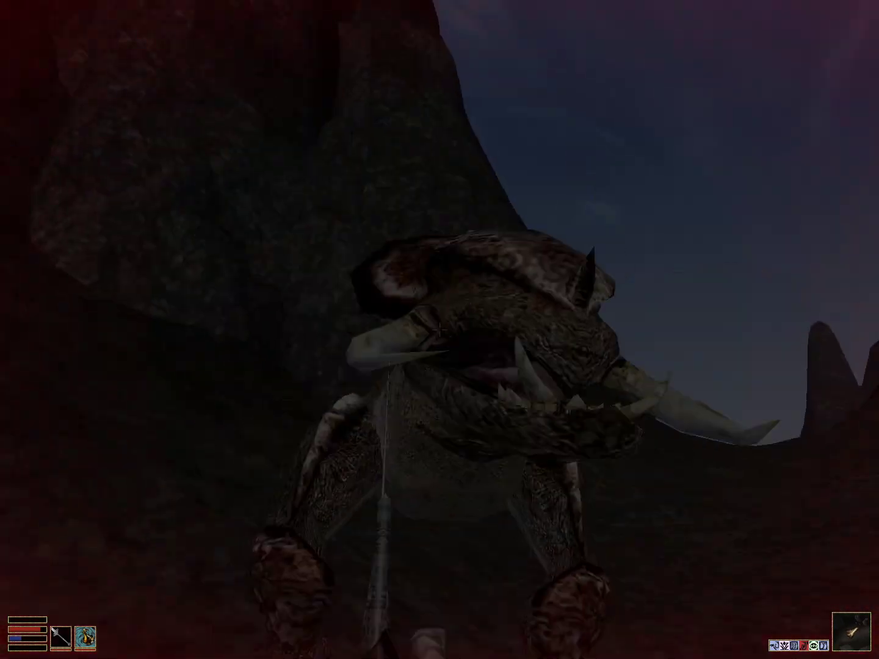
pyautogui.click(440, 331)
pyautogui.click(440, 330)
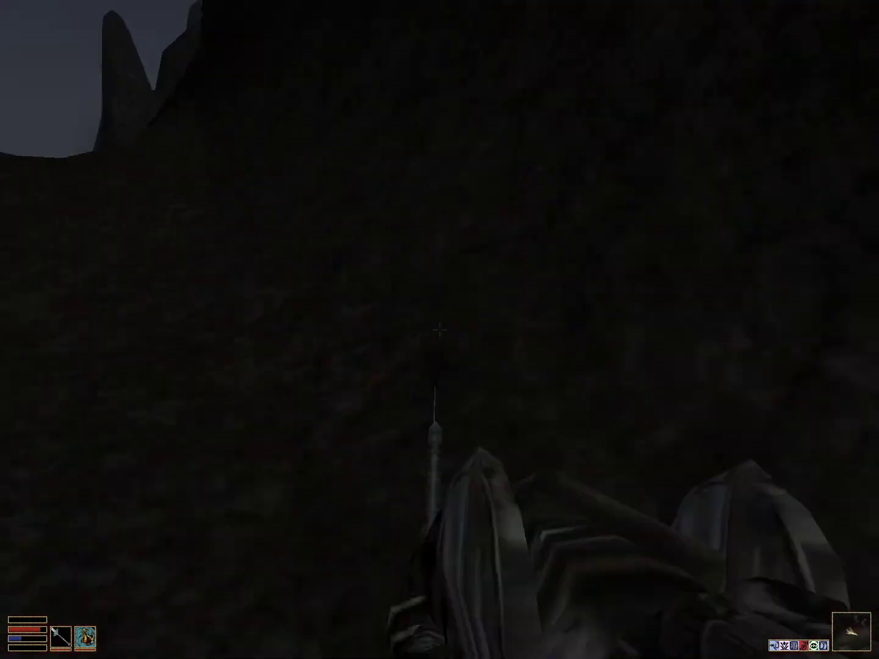
pyautogui.press('space')
pyautogui.rightClick(548, 518)
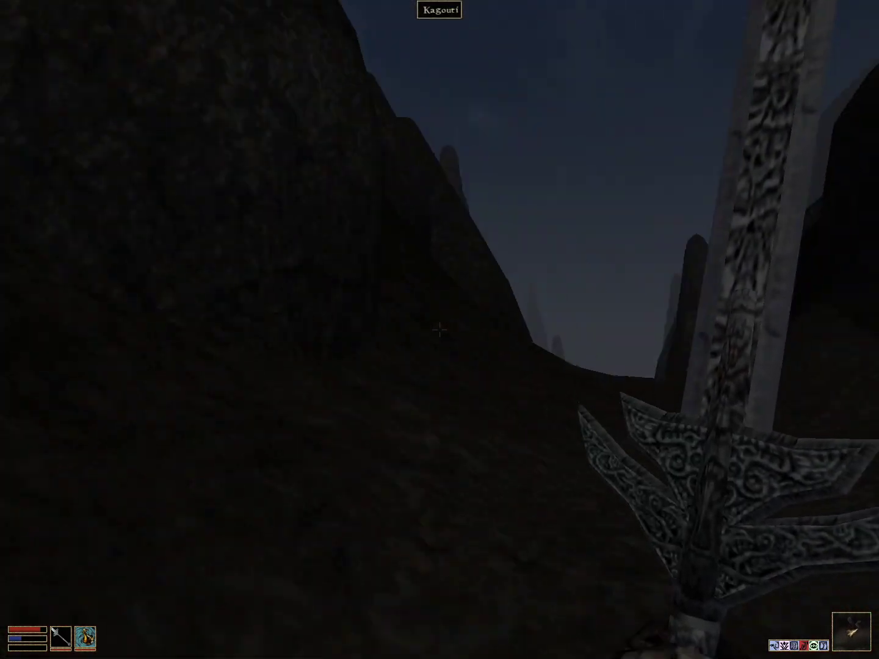
# Step: Walk on through the canyon, kill the Wild Guar, and take its item
pyautogui.press('w')
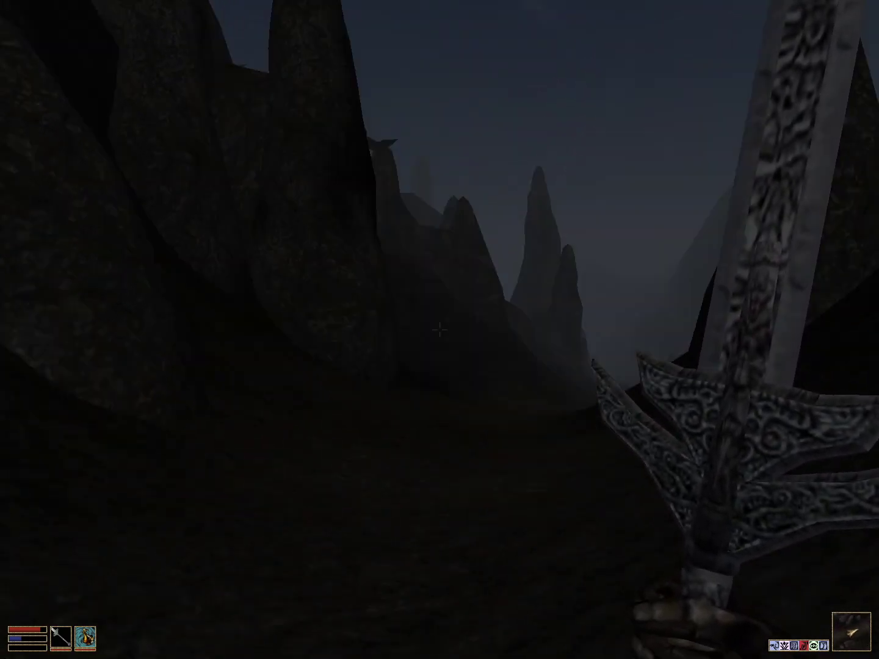
pyautogui.press('w')
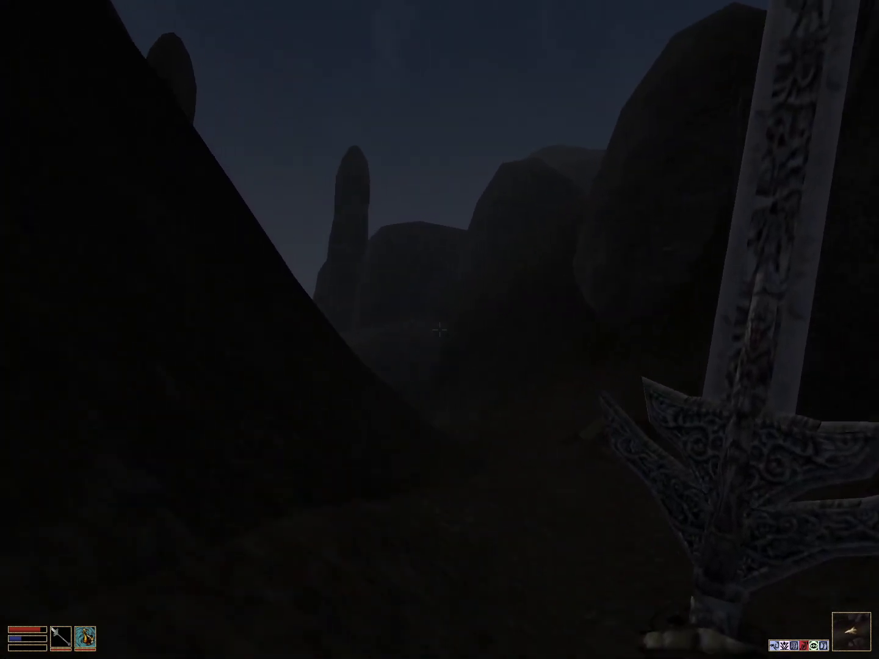
pyautogui.press('w')
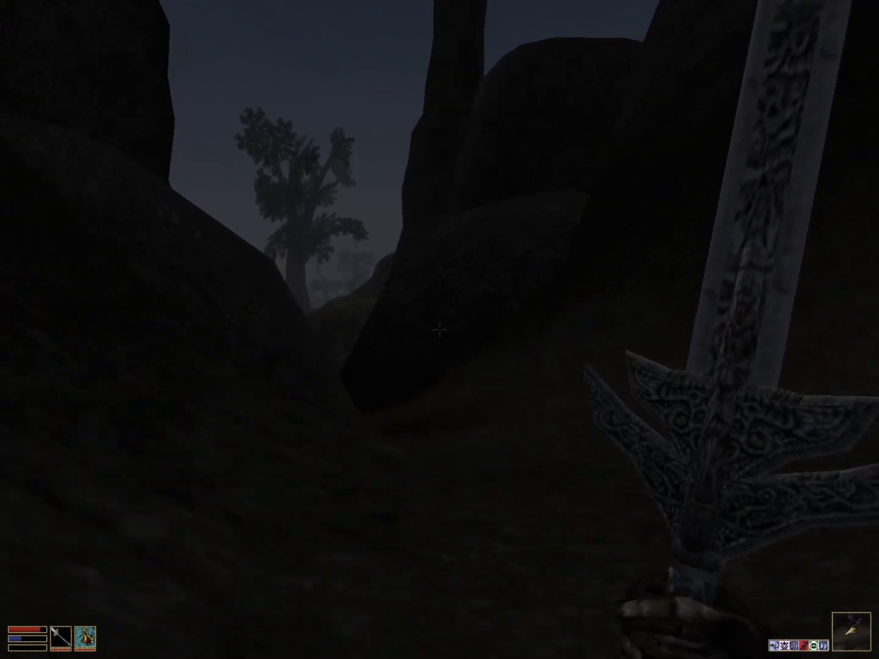
pyautogui.press('w')
pyautogui.click(439, 332)
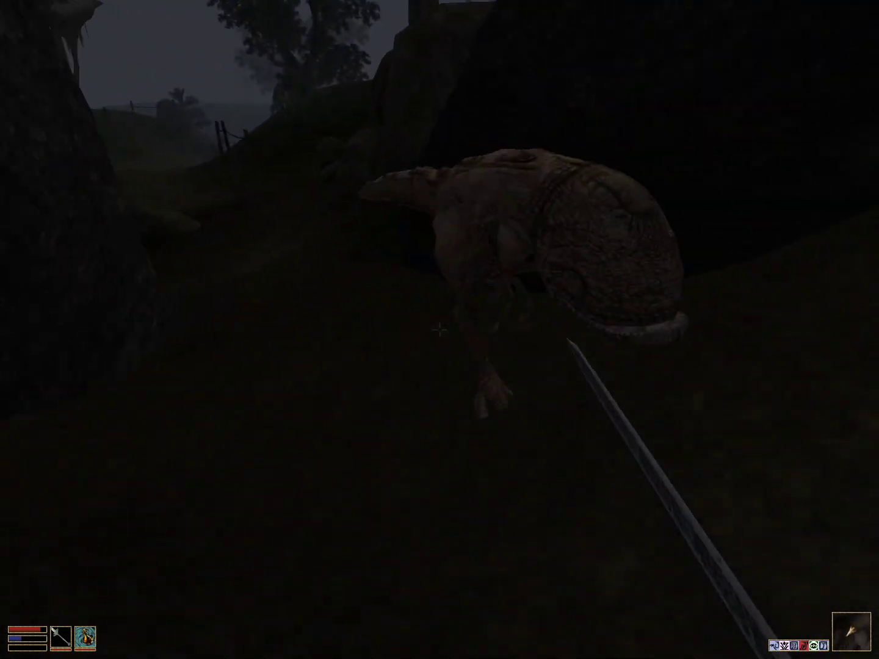
pyautogui.press('w')
pyautogui.click(439, 330)
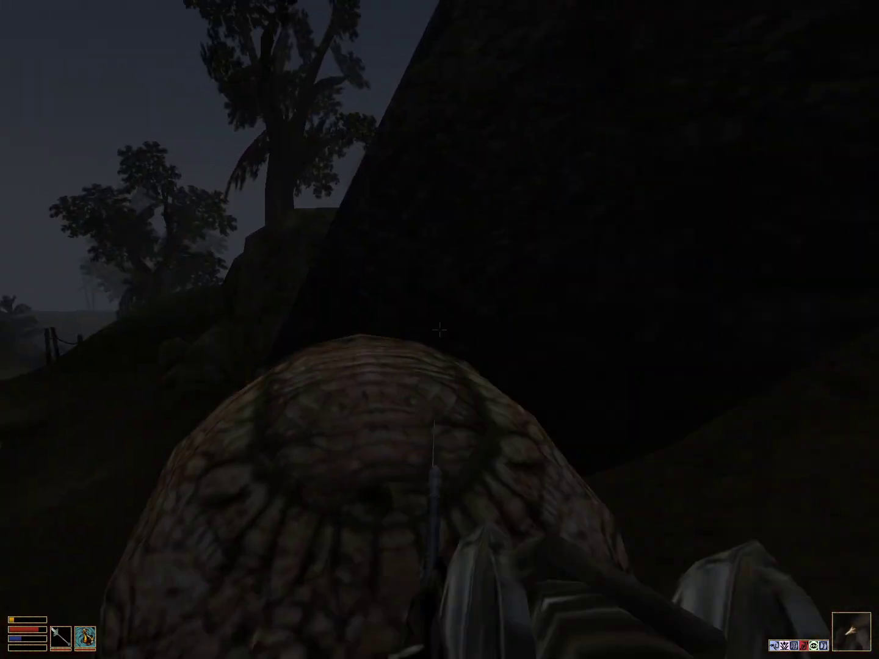
pyautogui.click(439, 330)
pyautogui.press('space')
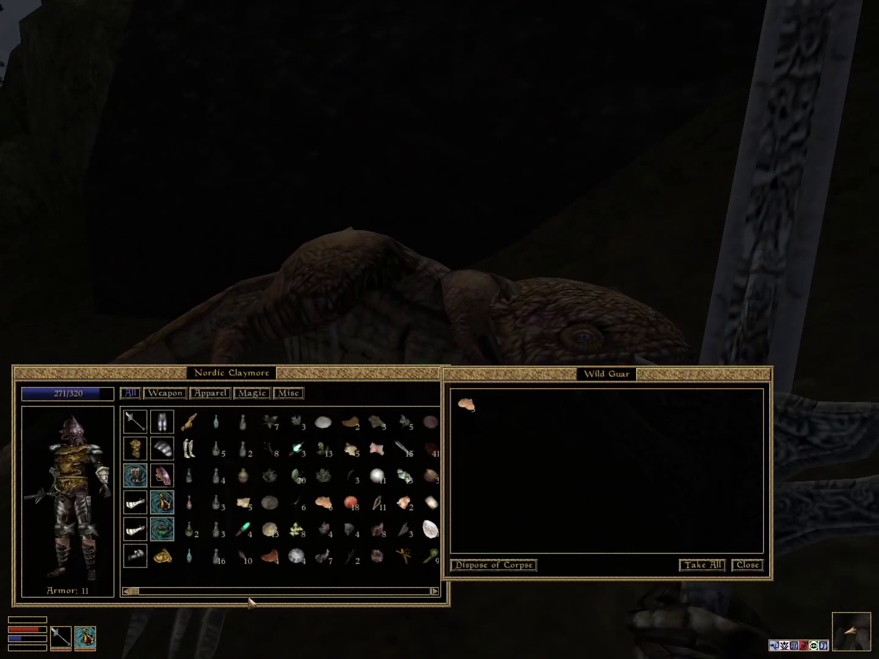
pyautogui.click(701, 564)
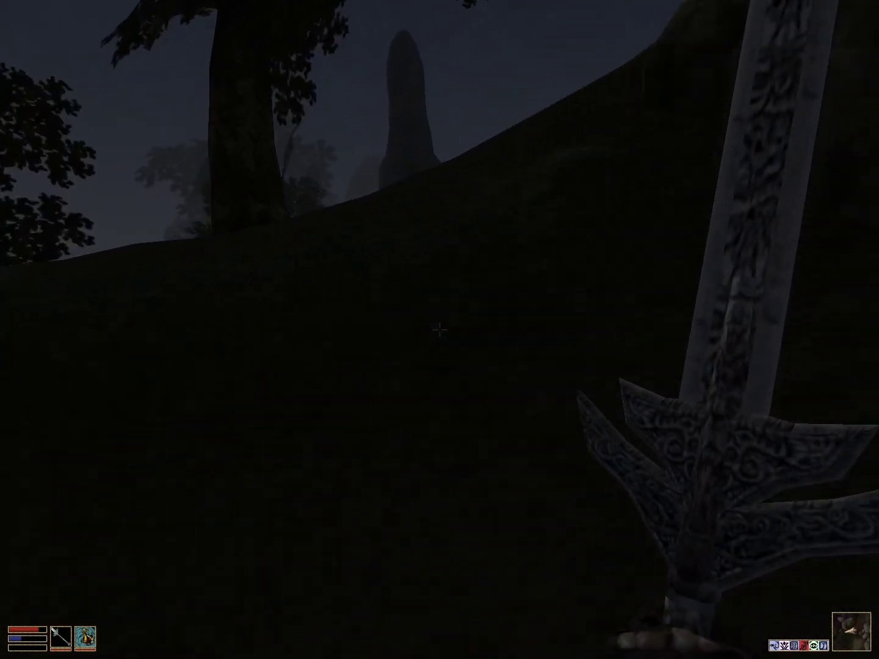
# Step: Check the map, then attack the cliff racer in the dark
pyautogui.rightClick(440, 331)
pyautogui.rightClick(797, 382)
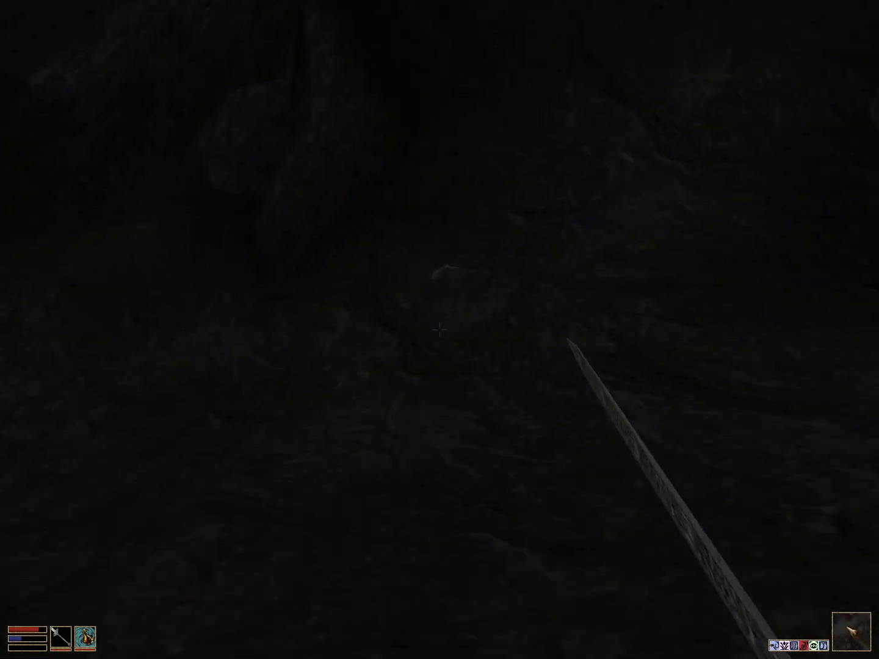
pyautogui.click(439, 332)
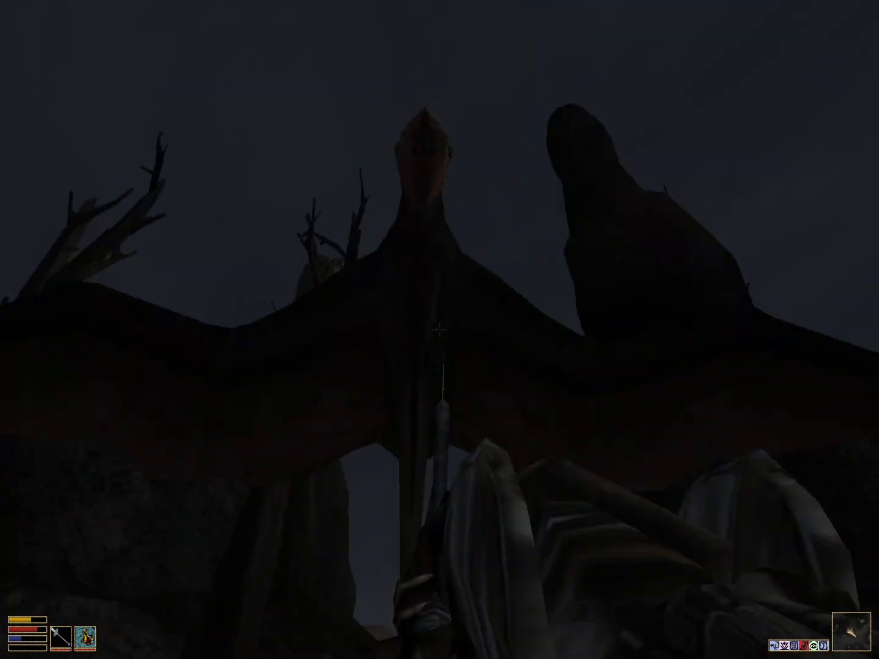
pyautogui.click(439, 331)
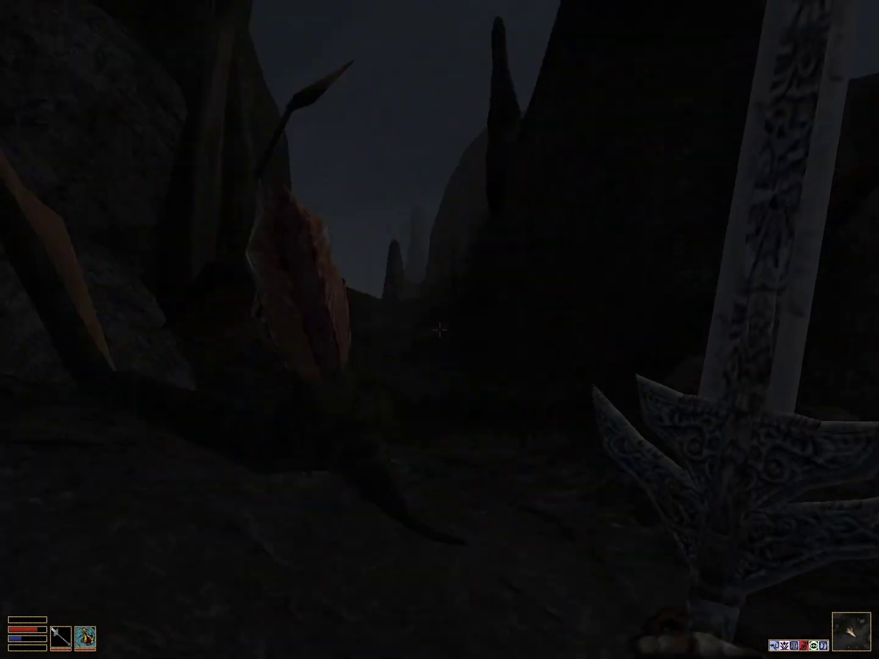
# Step: Take all from the cliff racer's corpse and search the diseased scrib's body
pyautogui.press('space')
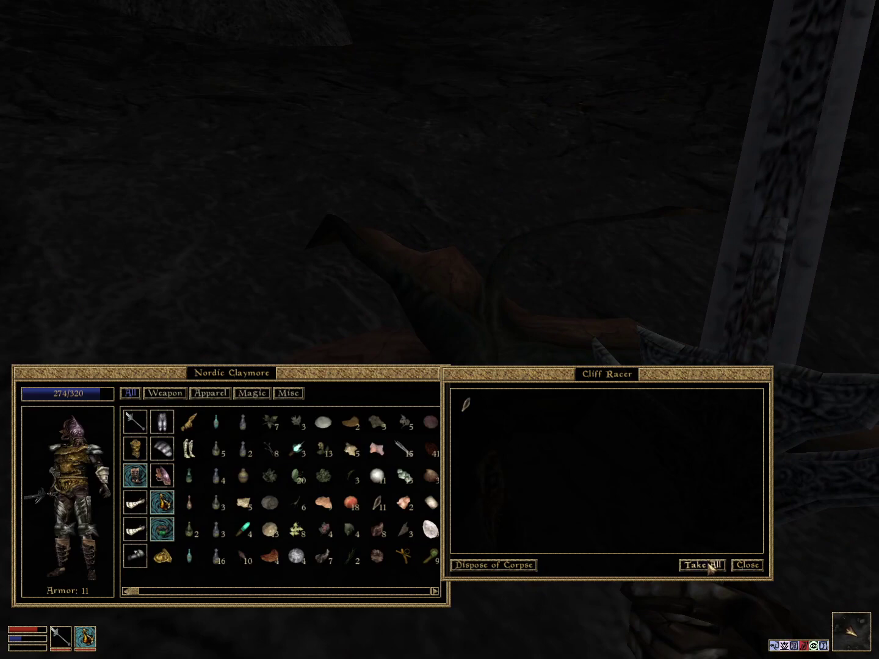
pyautogui.click(703, 565)
pyautogui.press('space')
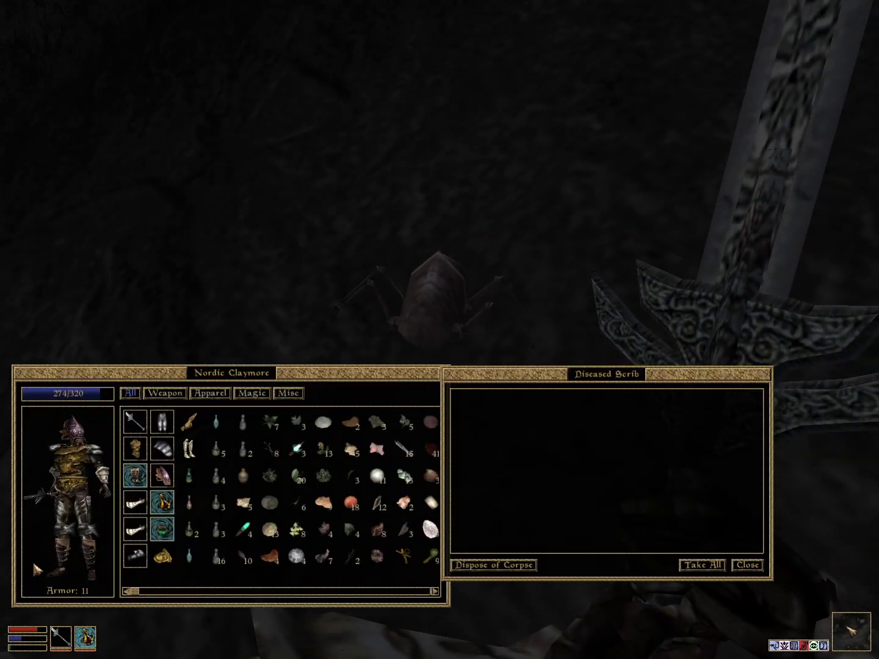
pyautogui.press('space')
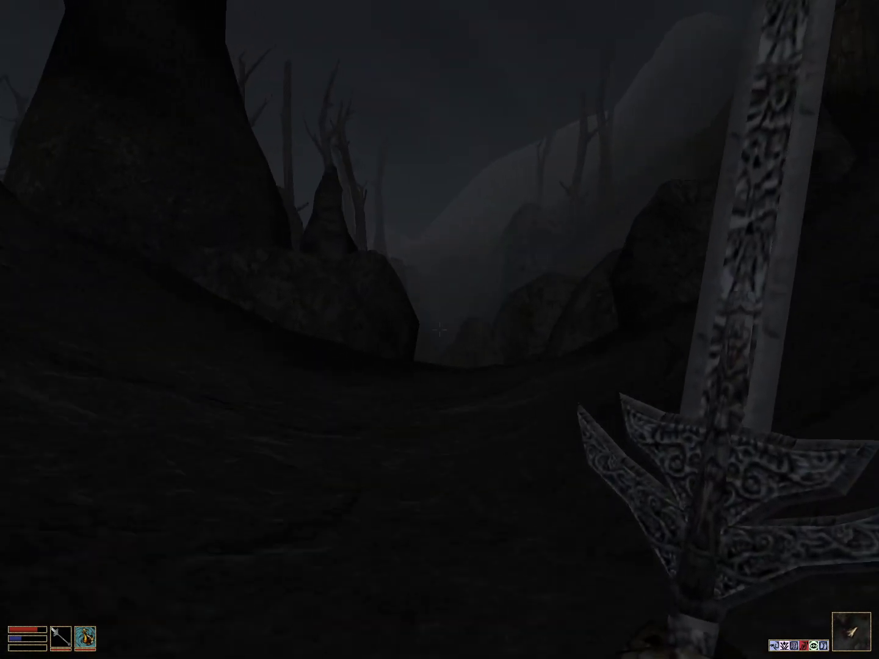
# Step: Walk through the foggy valley past Moonmoth Legion Fort into the West Gash Region
pyautogui.press('w')
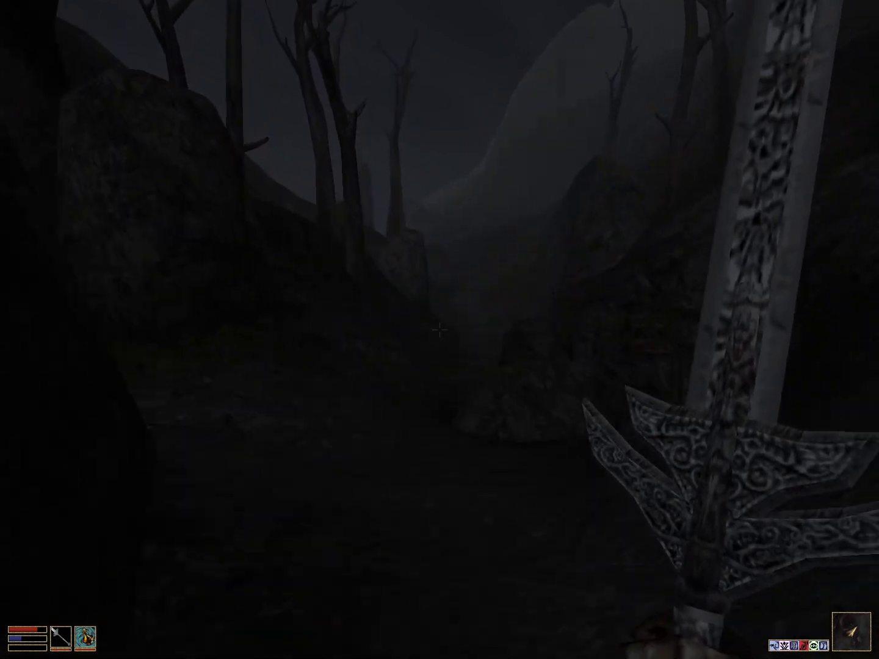
pyautogui.press('w')
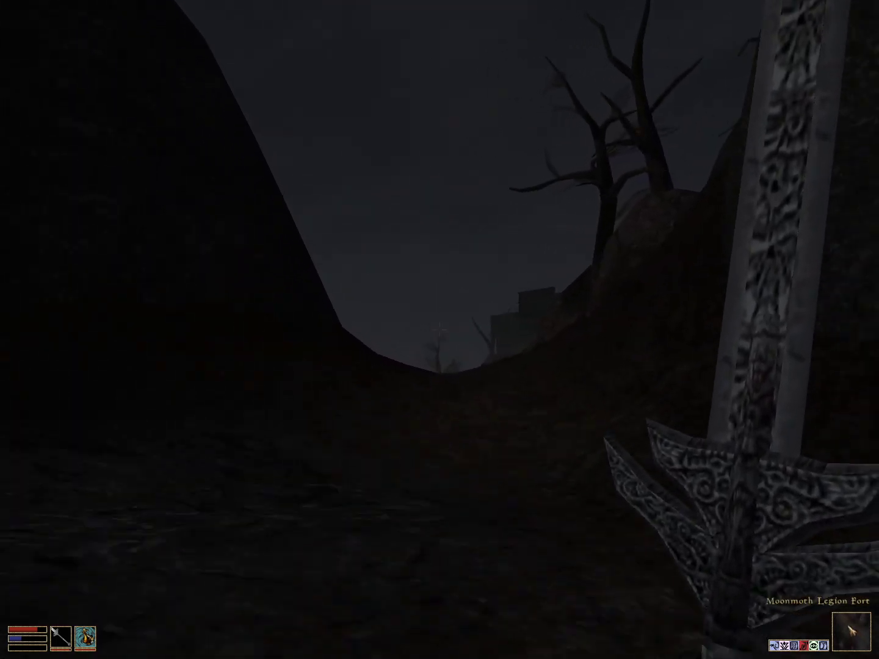
pyautogui.press('w')
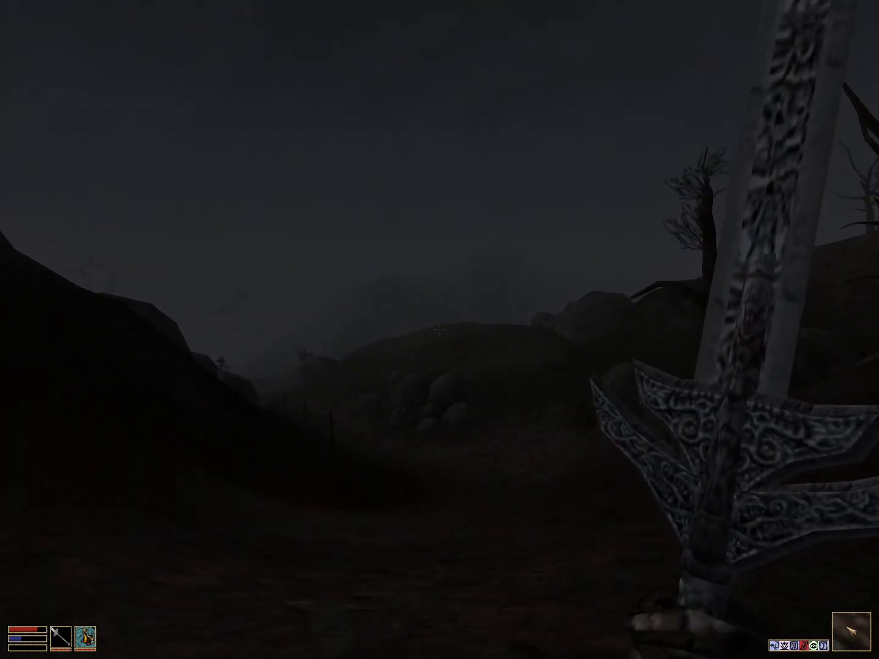
pyautogui.press('w')
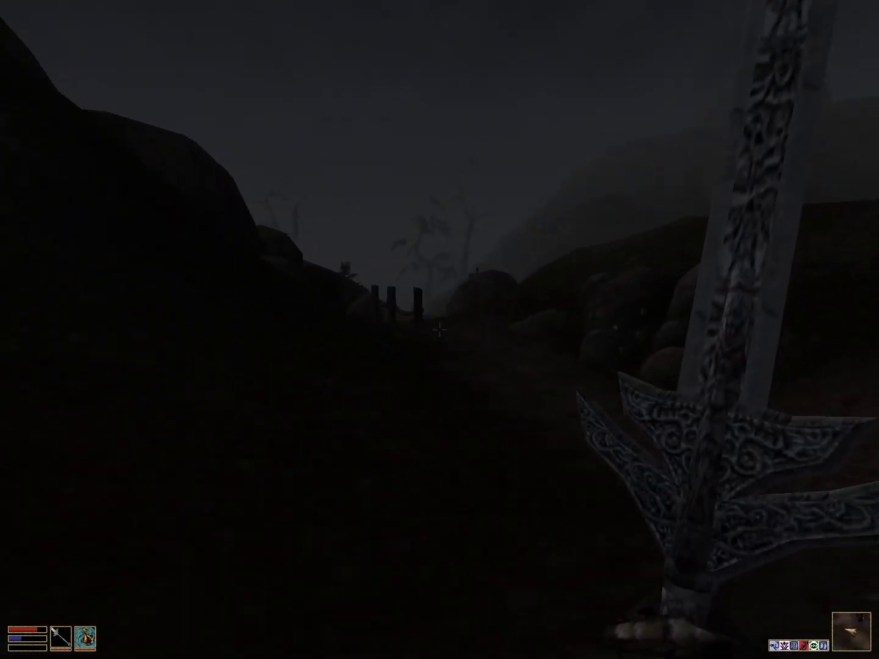
pyautogui.press('w')
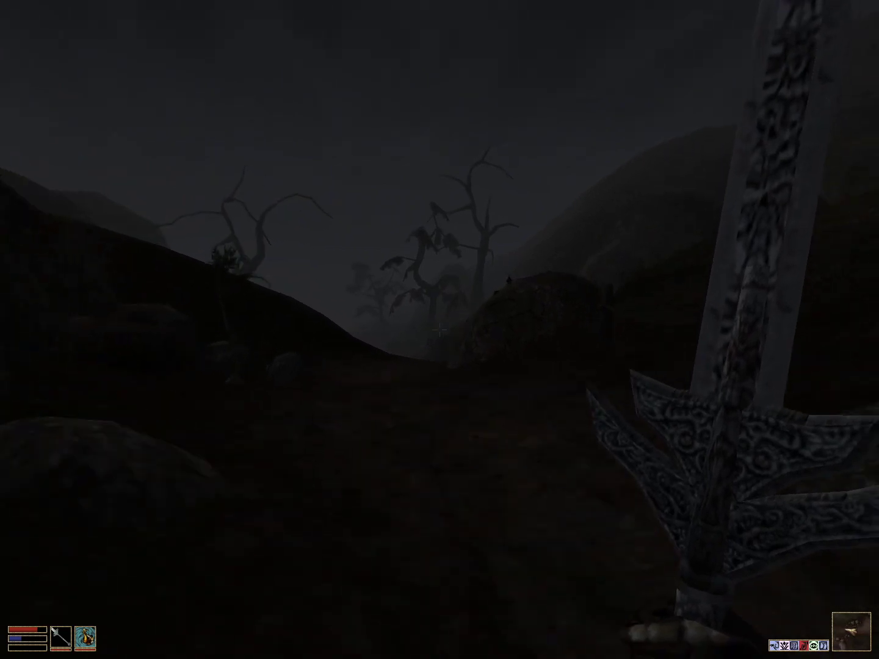
pyautogui.press('w')
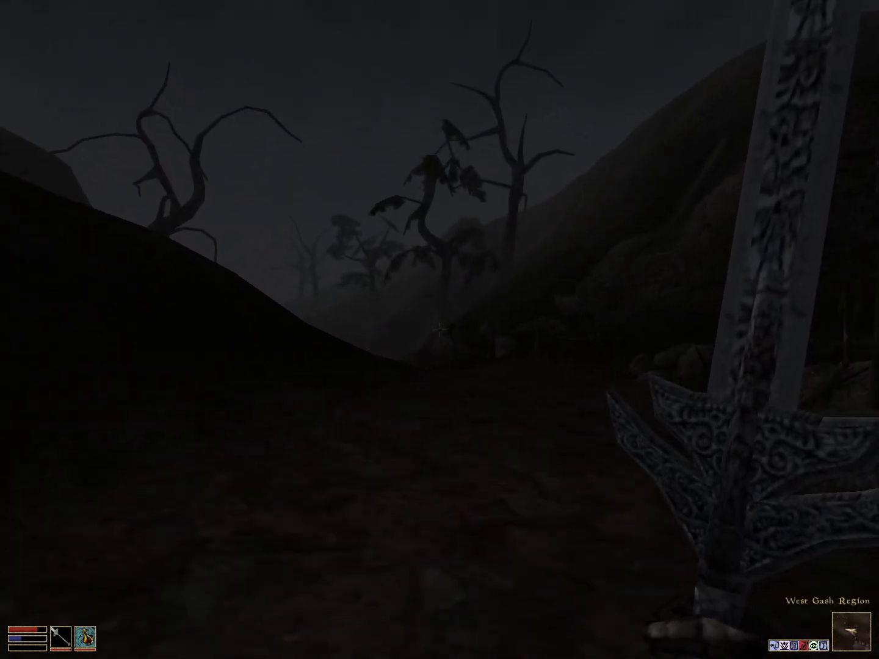
pyautogui.press('w')
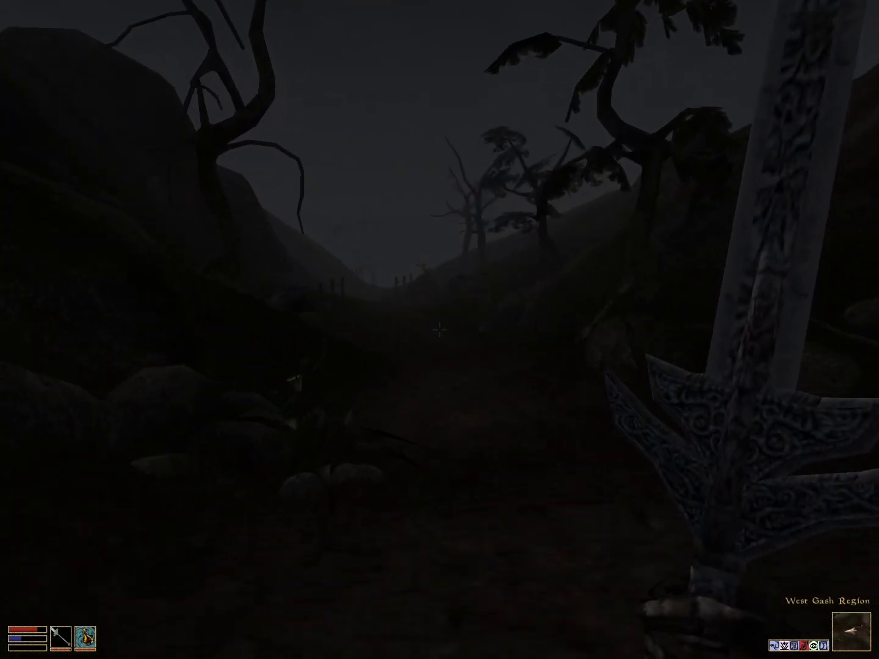
pyautogui.press('w')
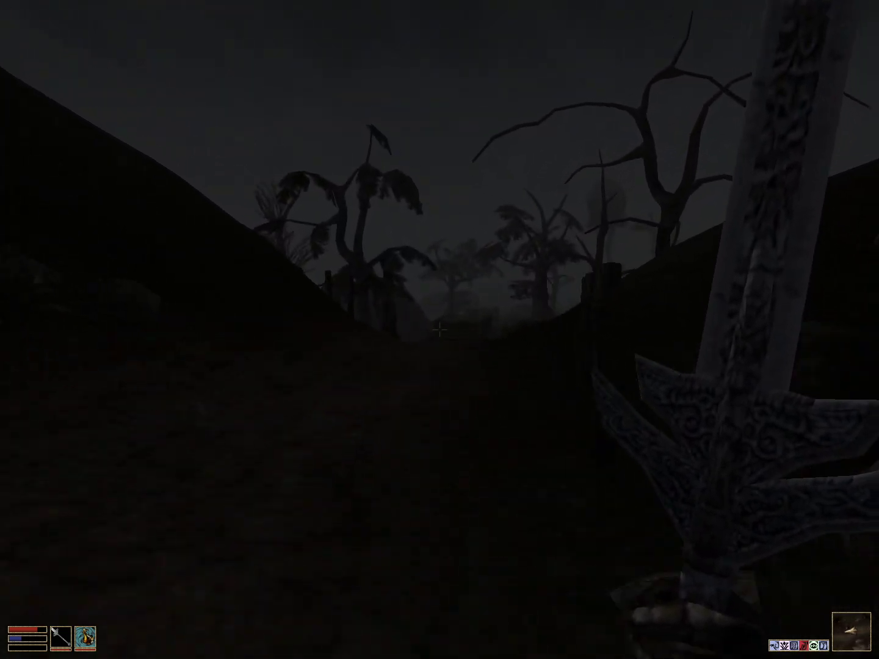
# Step: Climb the stairs, cross the bridge and pass through the archway into Balmora
pyautogui.press('w')
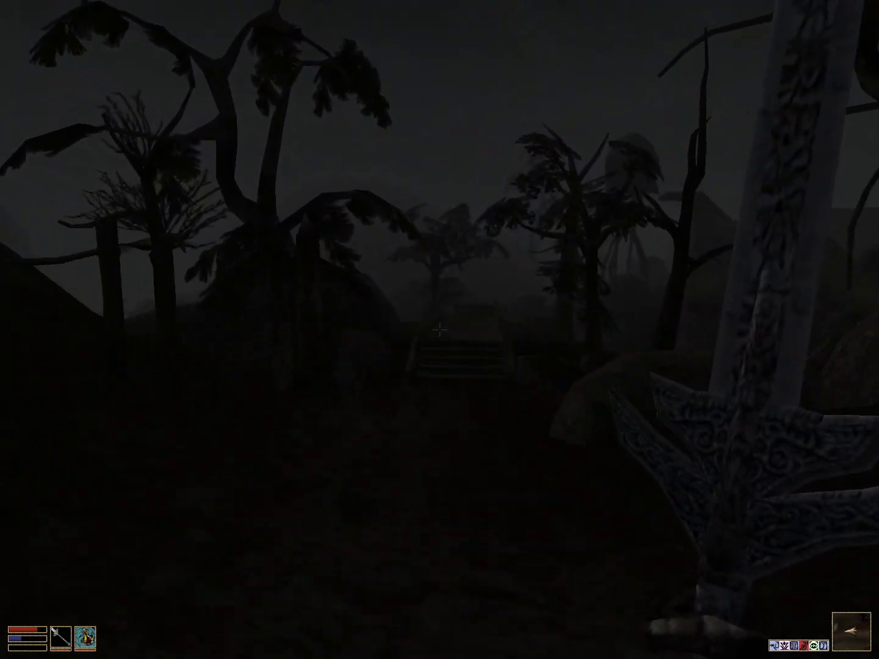
pyautogui.press('w')
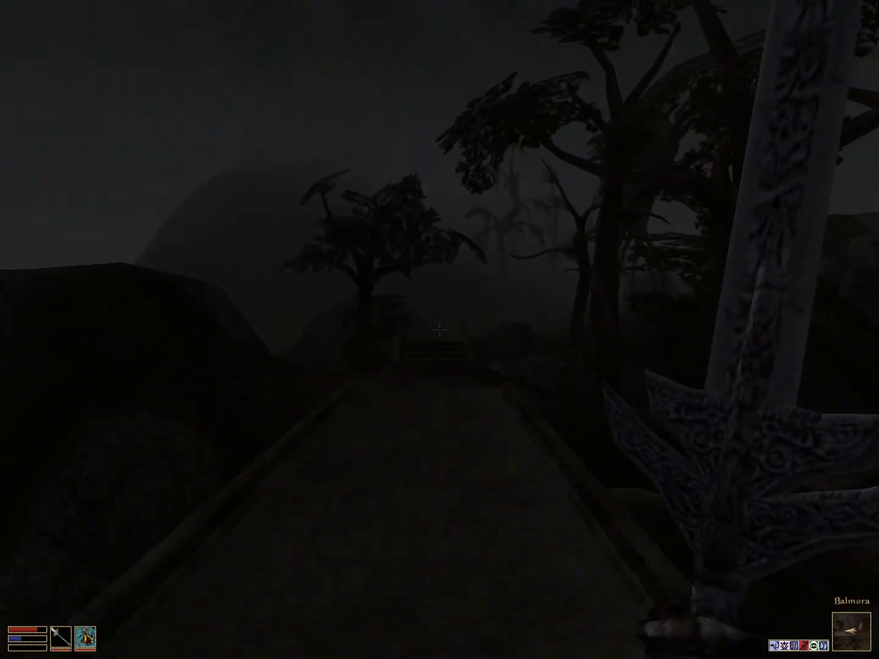
pyautogui.press('w')
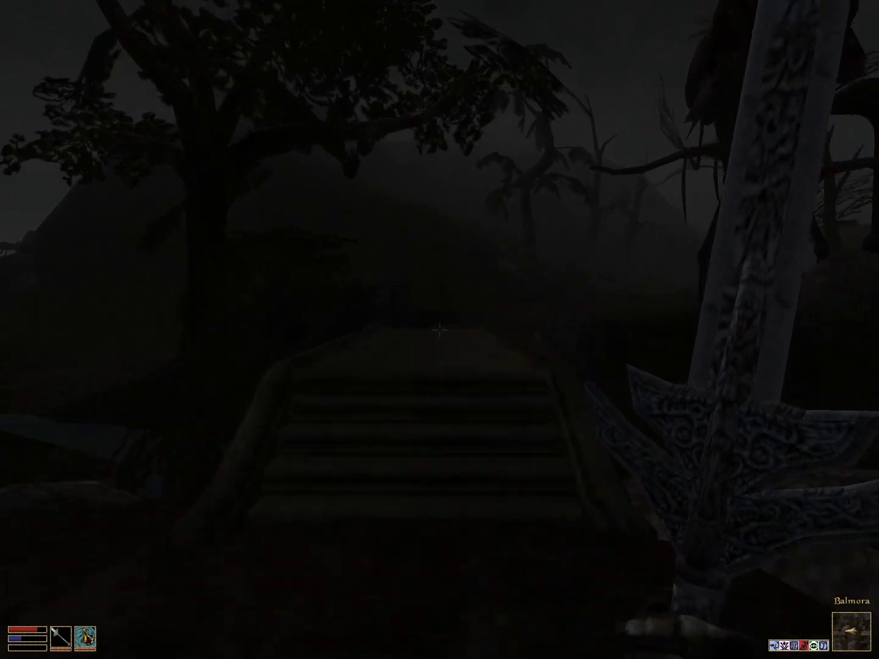
pyautogui.press('w')
pyautogui.press('w')
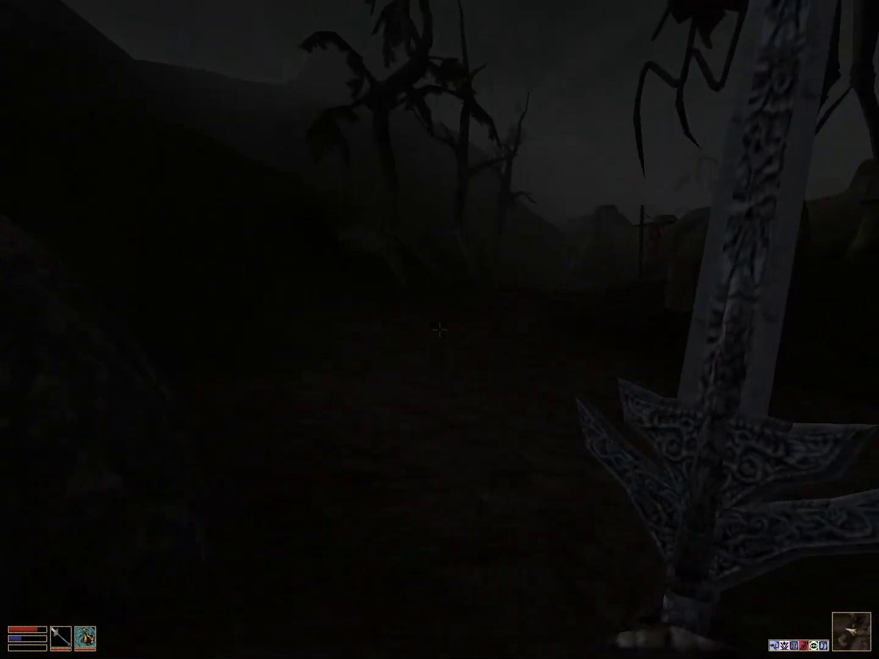
pyautogui.press('w')
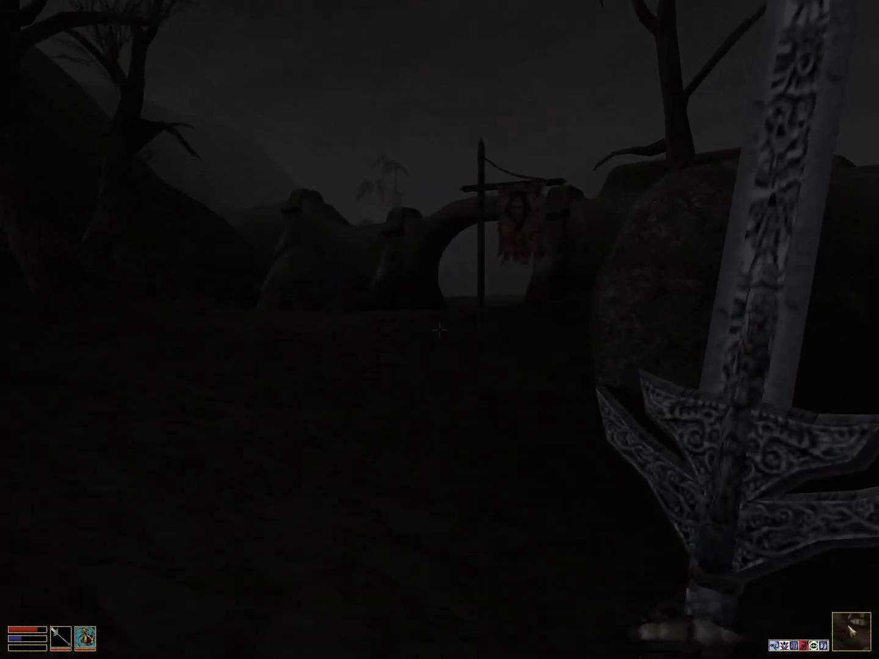
pyautogui.press('w')
pyautogui.press('w')
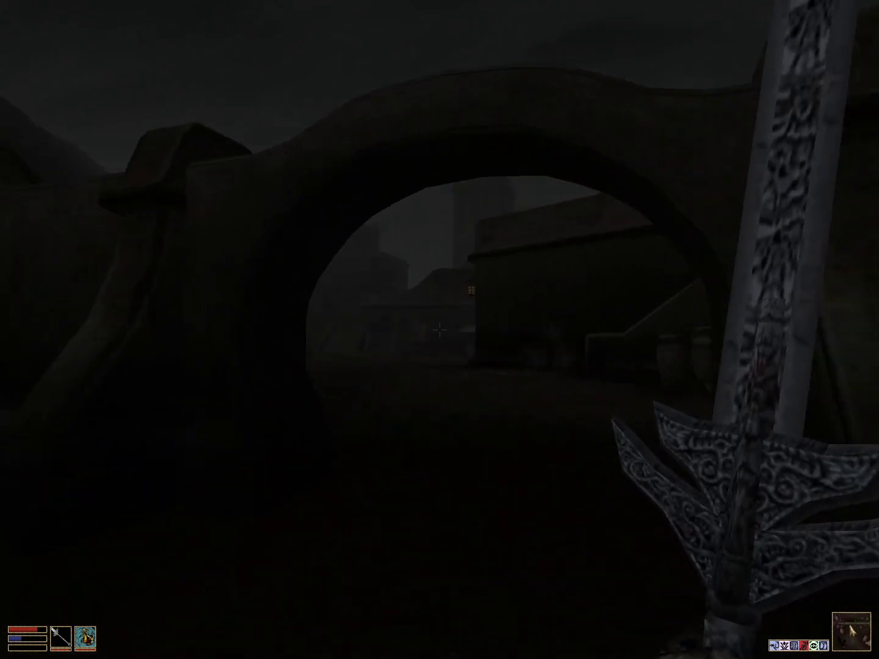
# Step: Walk along Balmora's street past a townsperson and climb the staircase to the plaza
pyautogui.press('w')
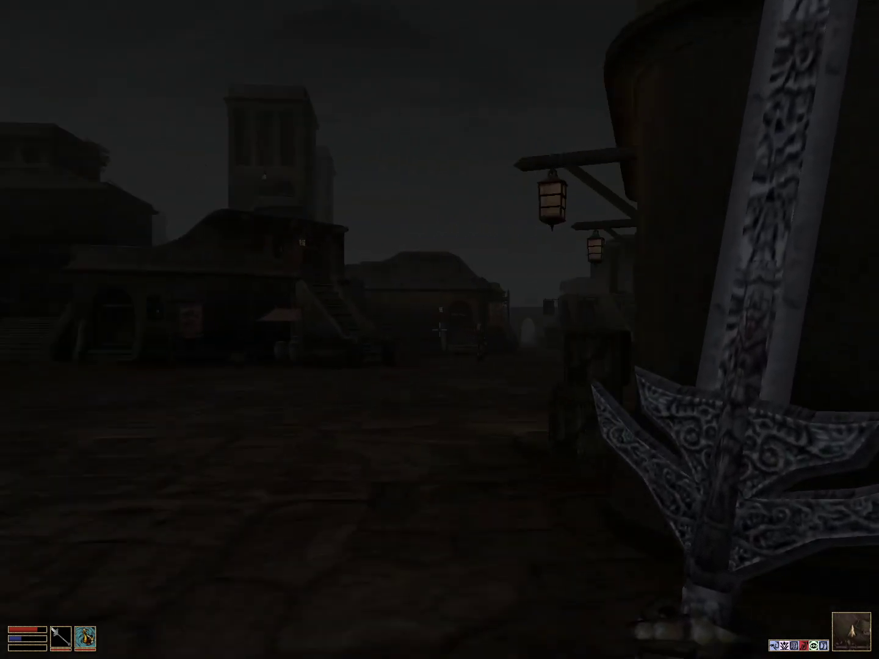
pyautogui.press('w')
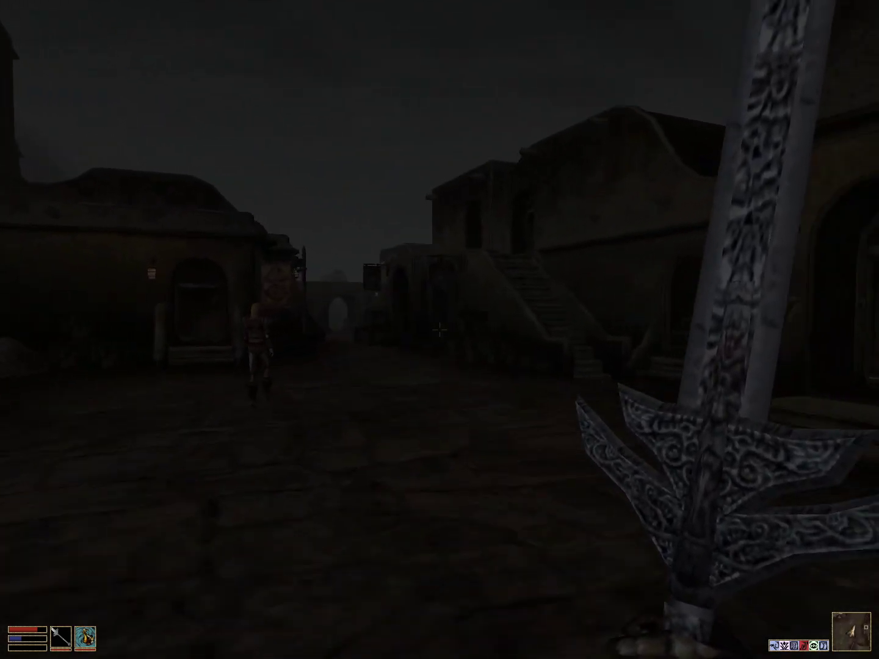
pyautogui.press('w')
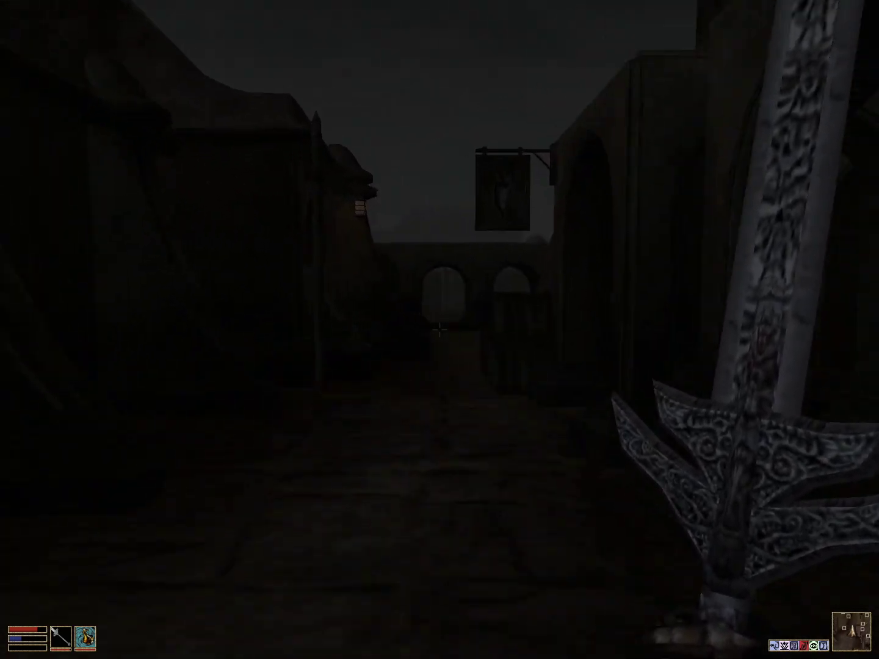
pyautogui.press('w')
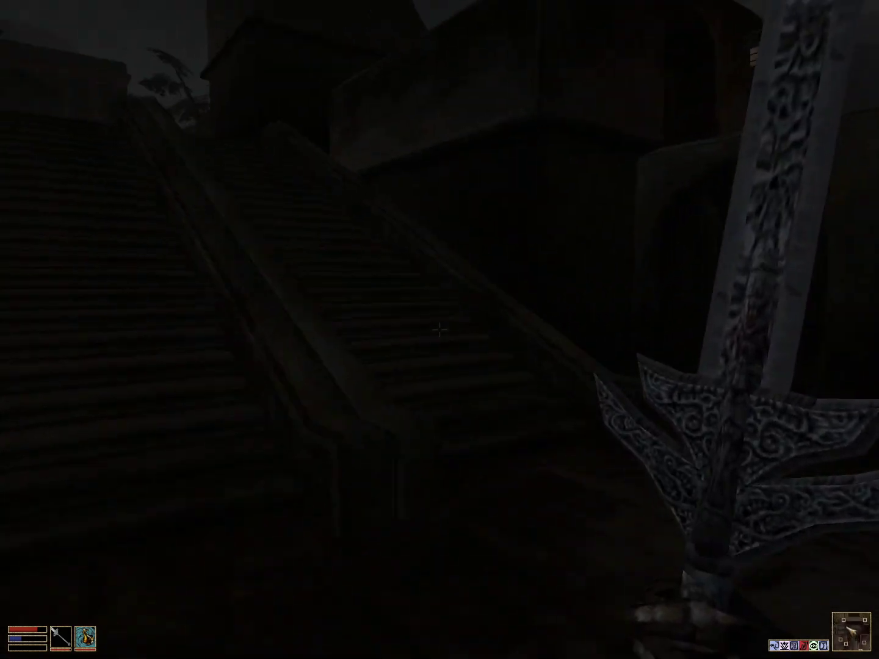
pyautogui.press('w')
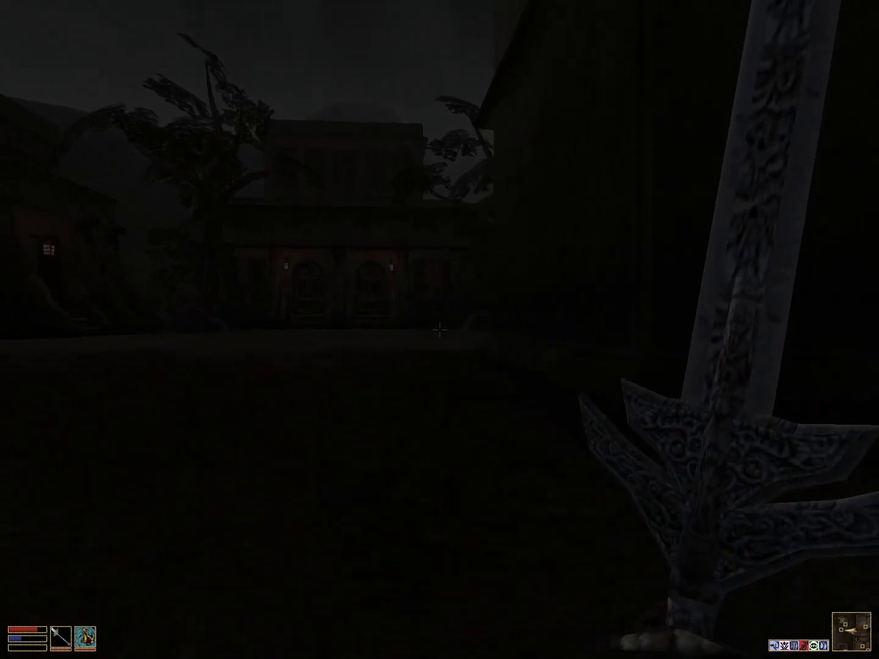
pyautogui.press('w')
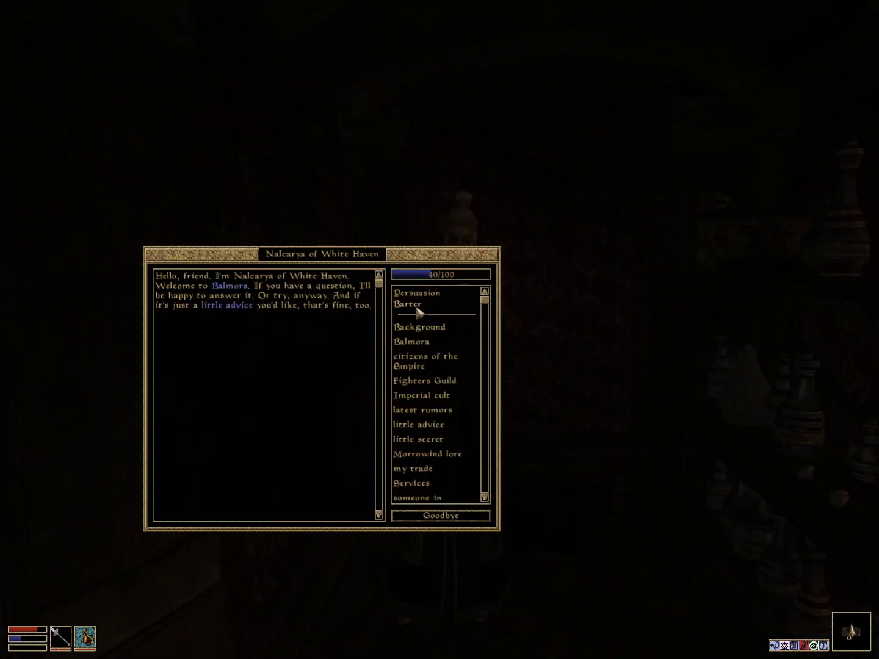
# Step: Browse Nalcarya of White Haven's barter wares and cancel without buying anything
pyautogui.click(412, 308)
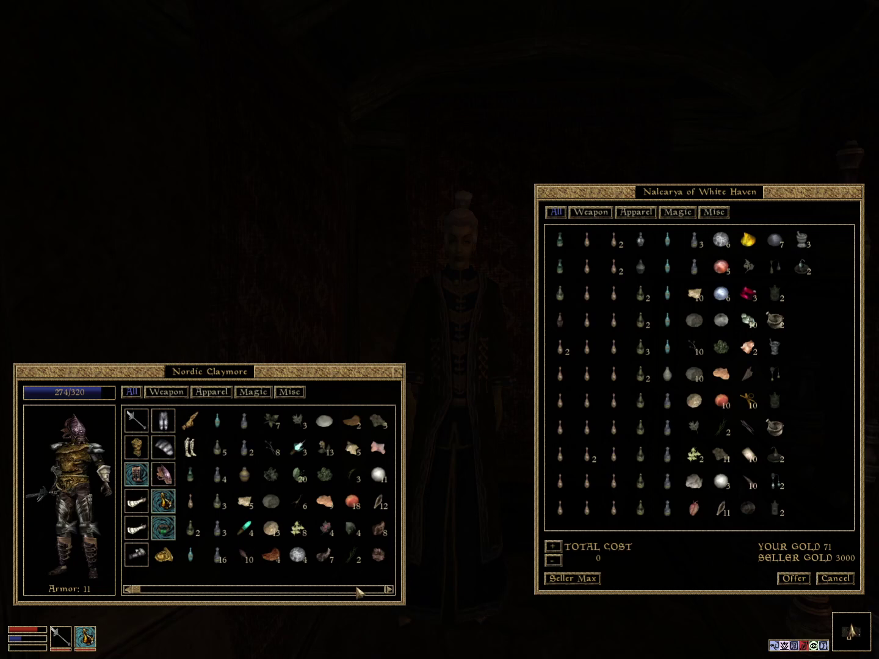
pyautogui.scroll(-5, 357, 592)
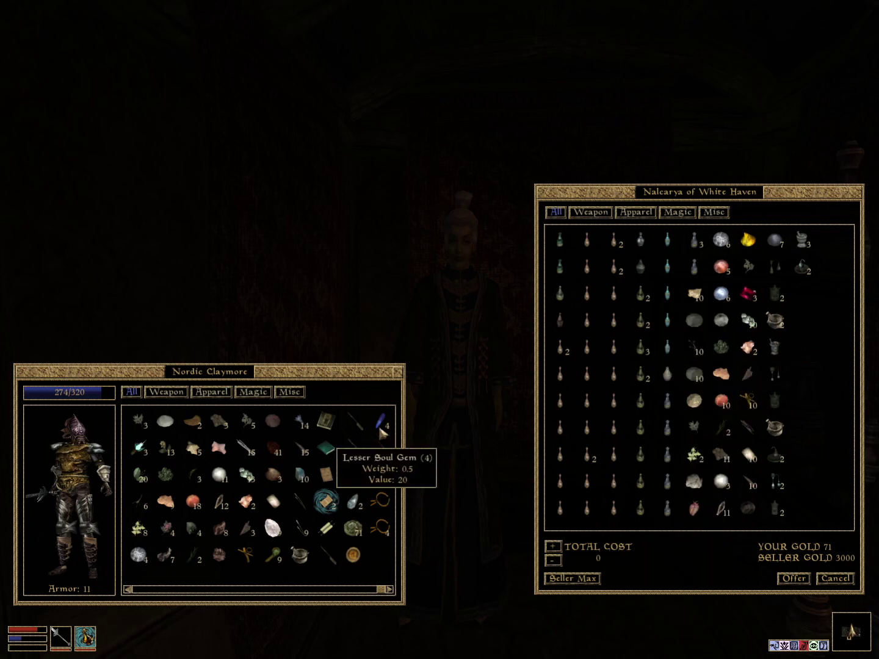
pyautogui.click(834, 579)
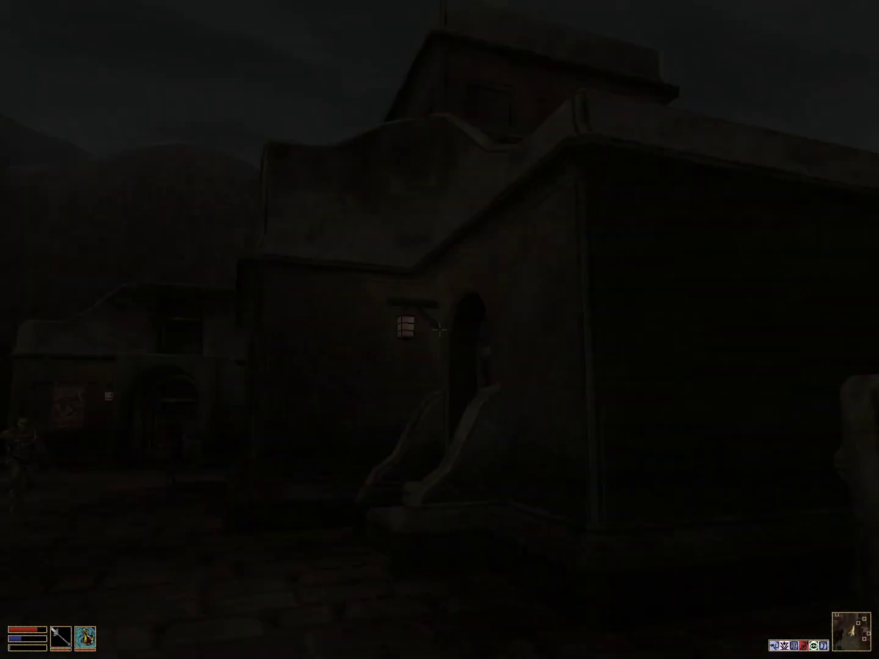
# Step: Walk up Balmora's street and strike down the cliff racer overhead with the sword
pyautogui.press('w')
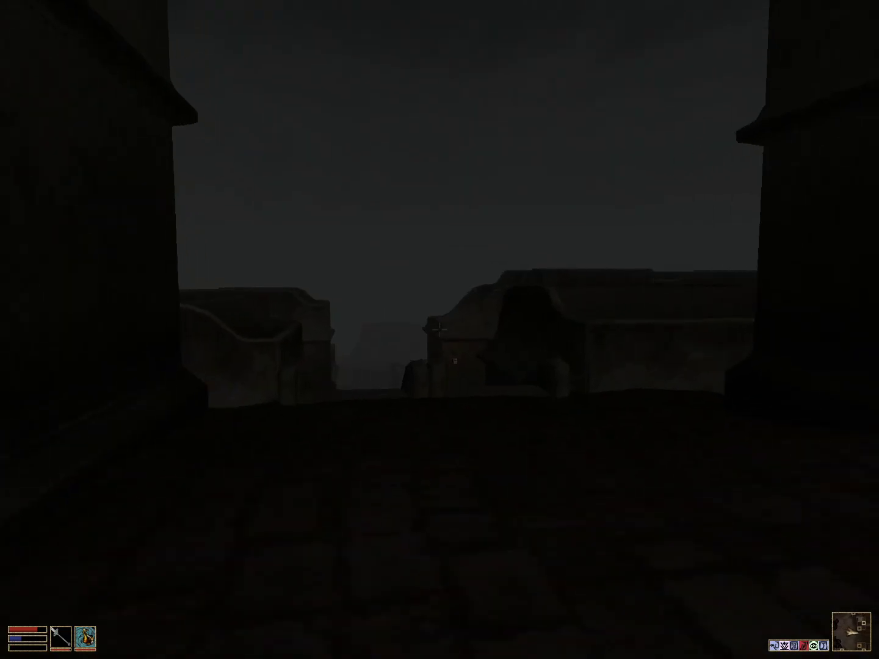
pyautogui.press('f')
pyautogui.press('w')
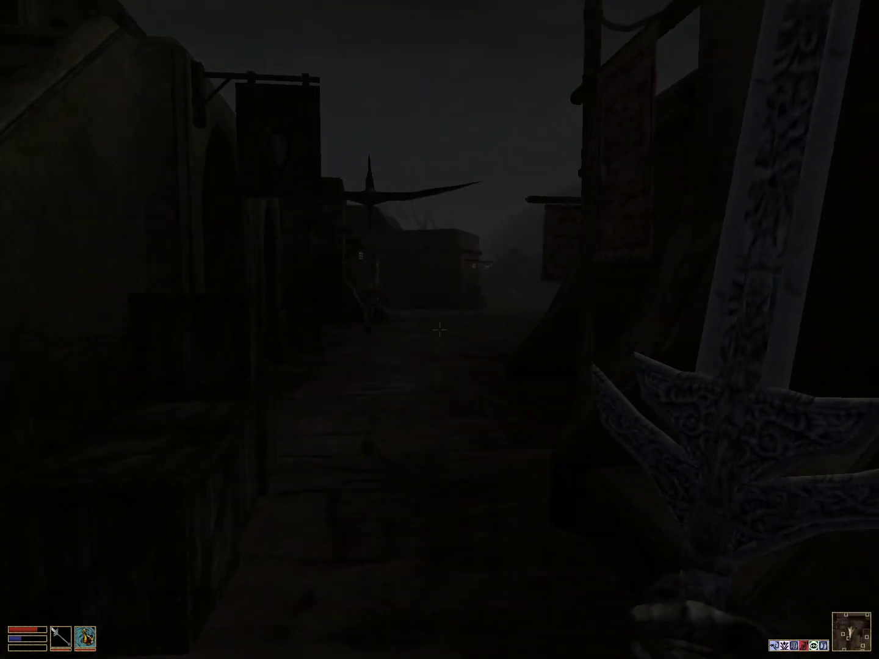
pyautogui.press('w')
pyautogui.press('w')
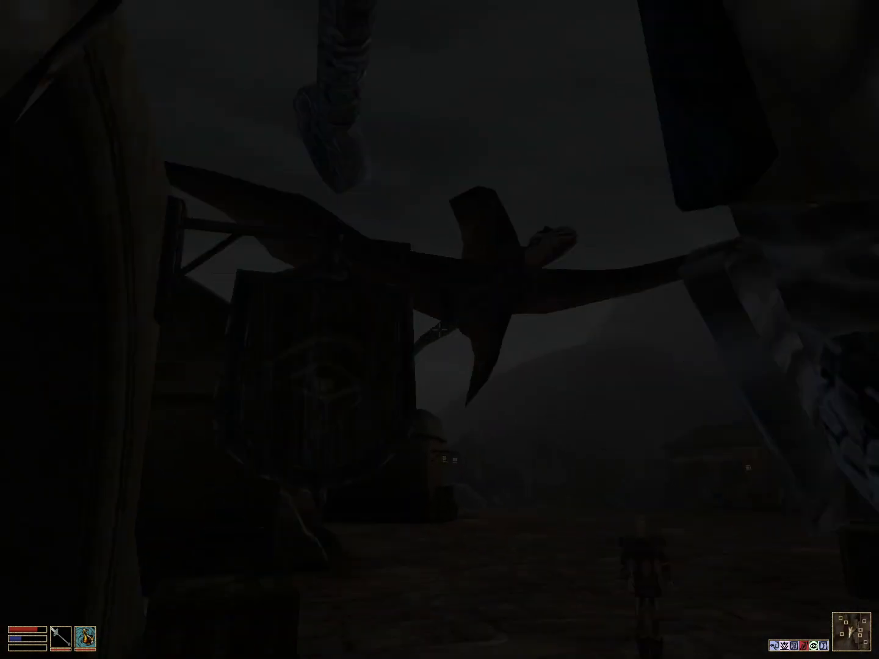
pyautogui.click(439, 330)
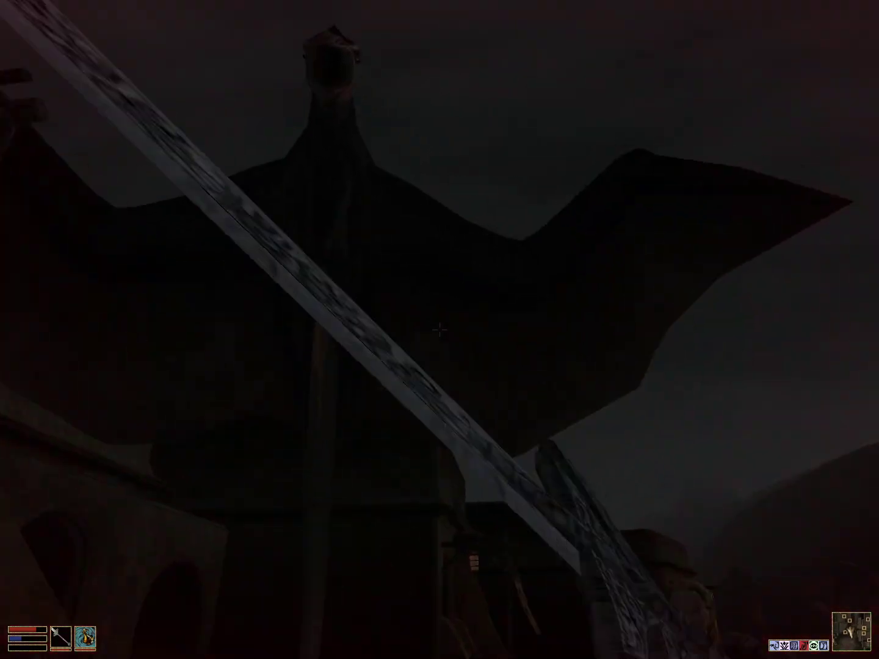
pyautogui.click(440, 330)
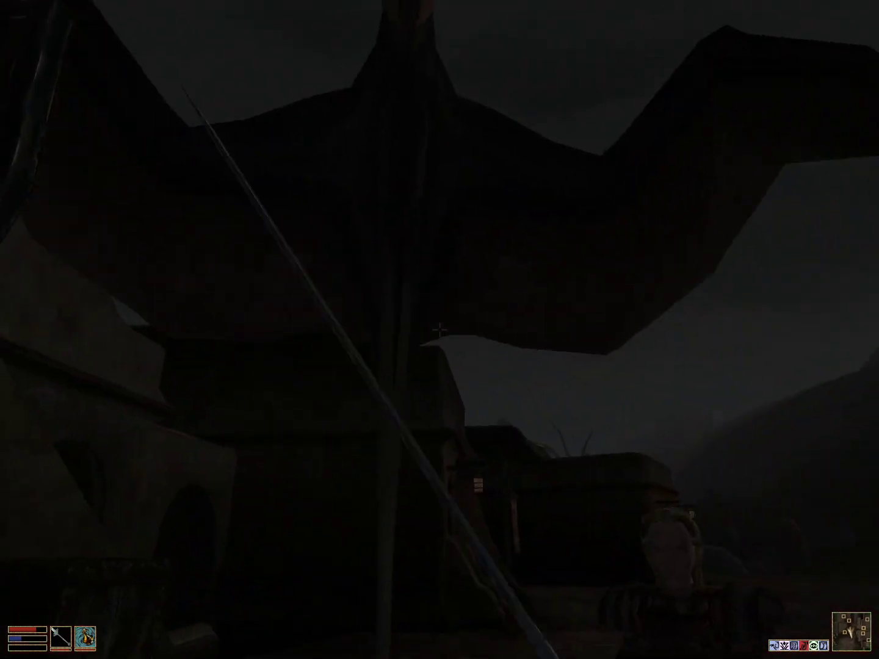
# Step: Cross the plaza to the dead cliff racer and take all its loot
pyautogui.press('w')
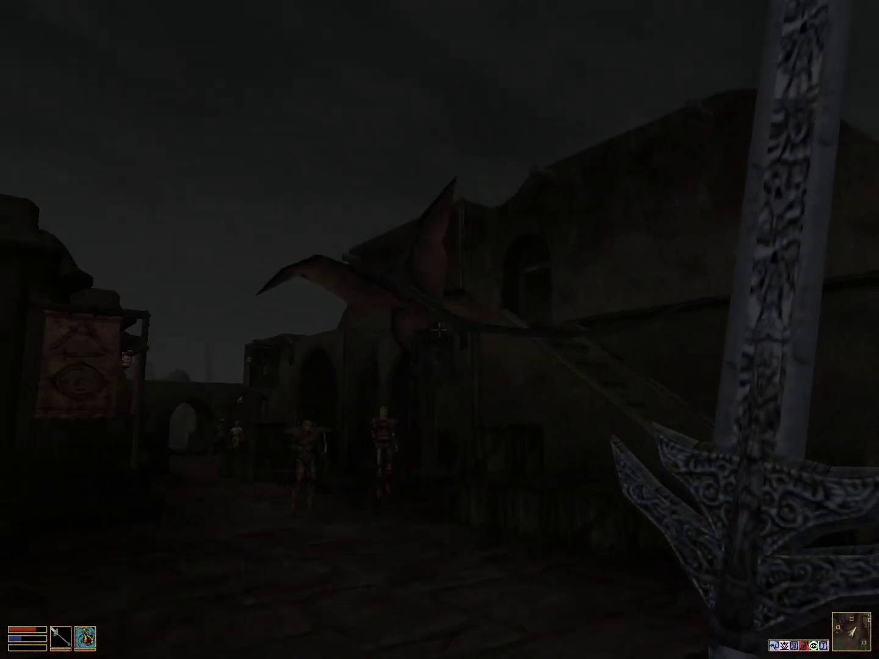
pyautogui.press('w')
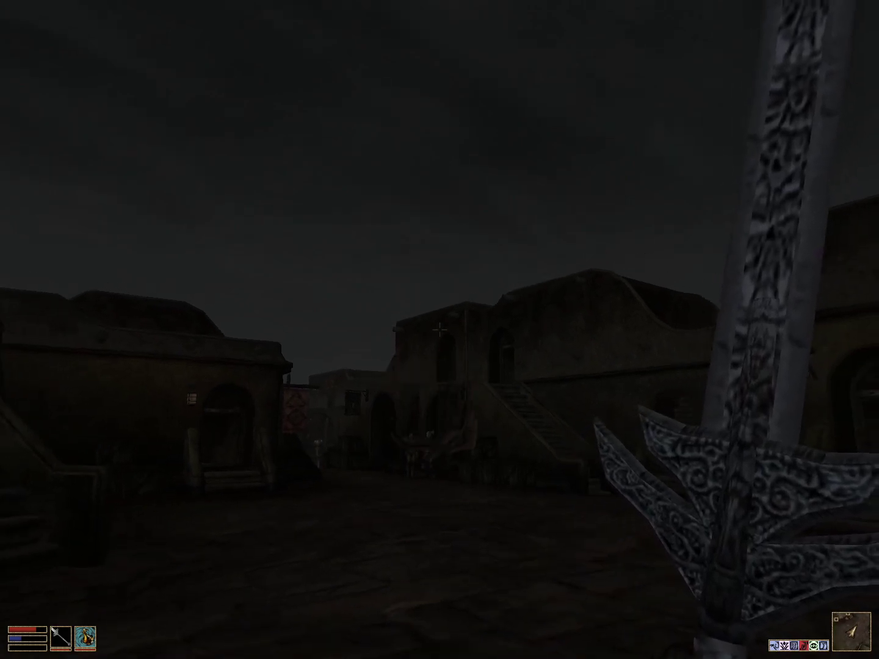
pyautogui.press('w')
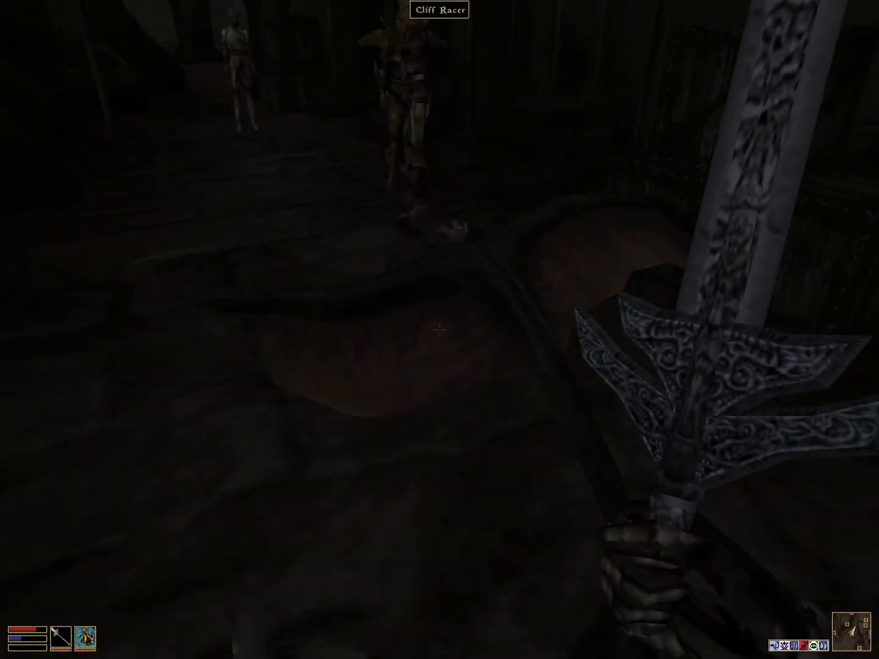
pyautogui.press('space')
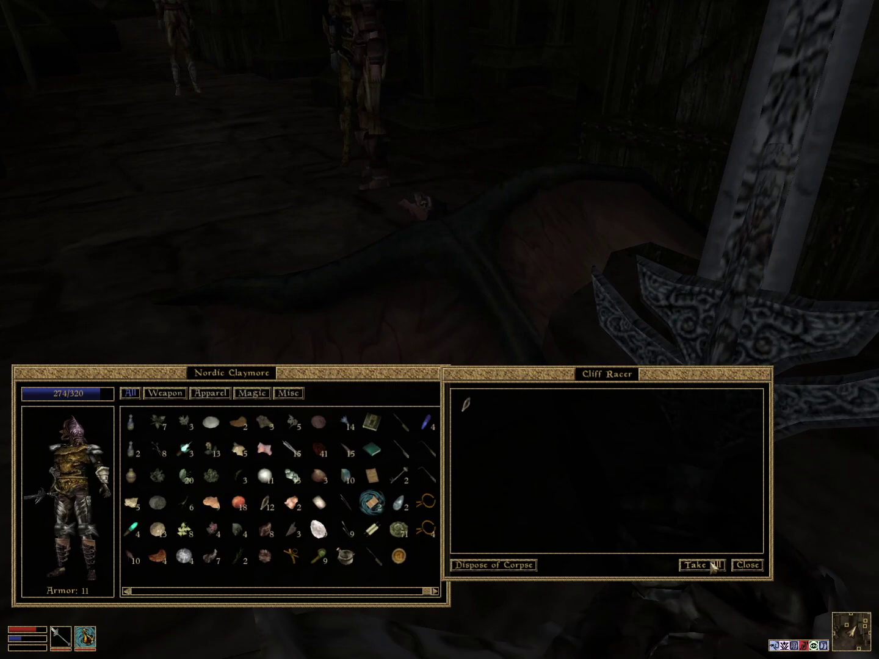
pyautogui.click(702, 565)
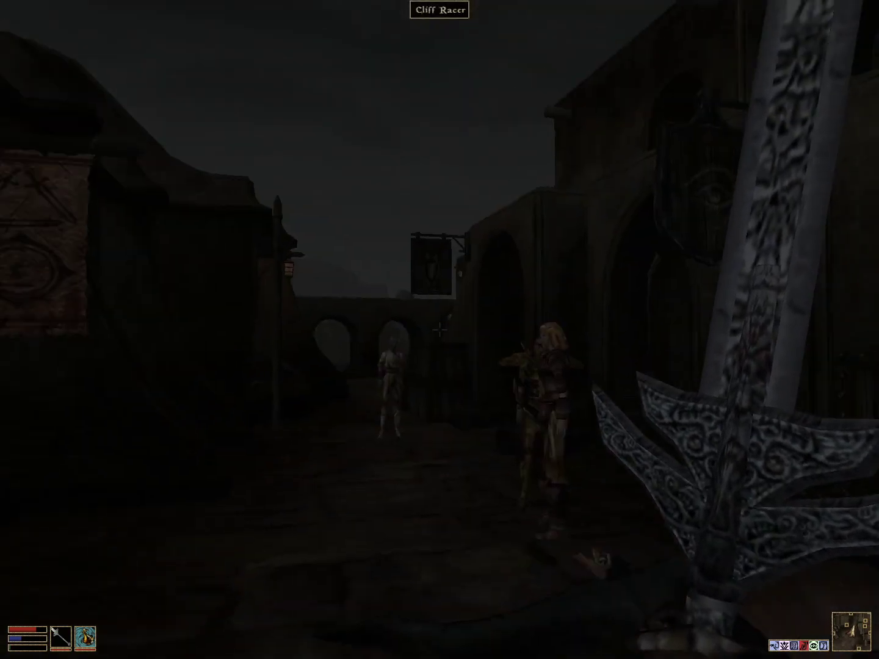
# Step: Turn back toward the street and check the inventory, map and stats menus
pyautogui.press('w')
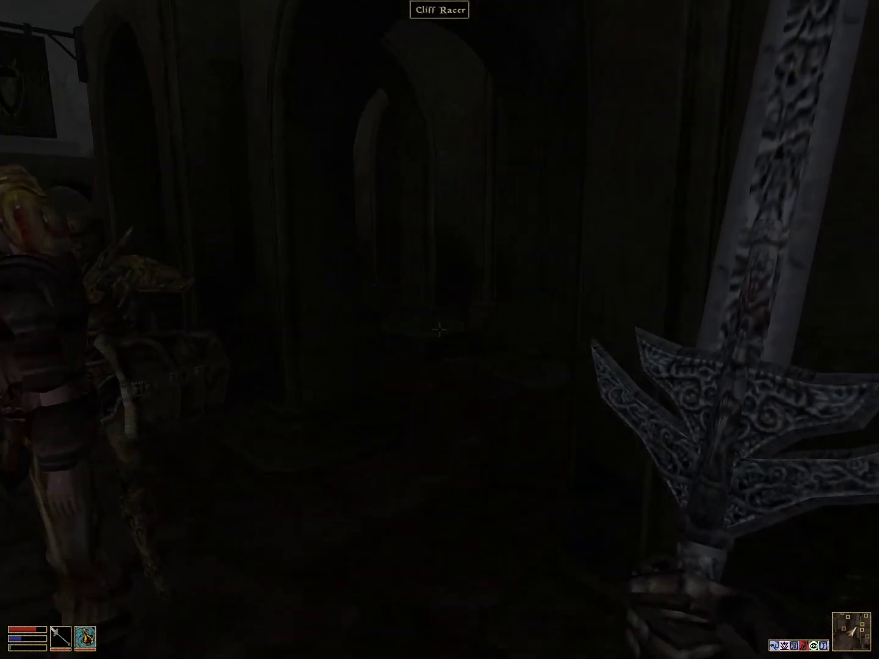
pyautogui.press('w')
pyautogui.press('w')
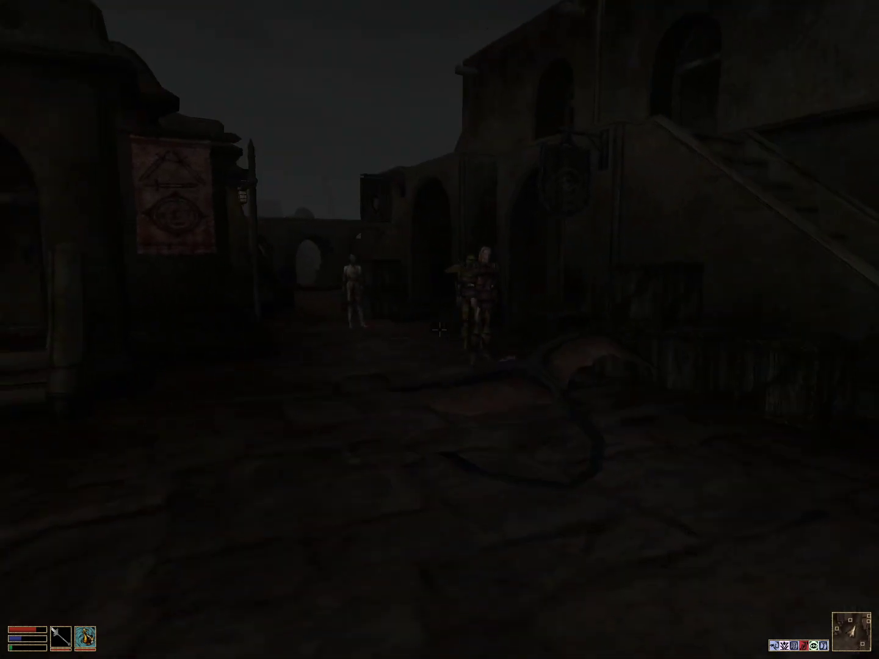
pyautogui.press('w')
pyautogui.rightClick(439, 329)
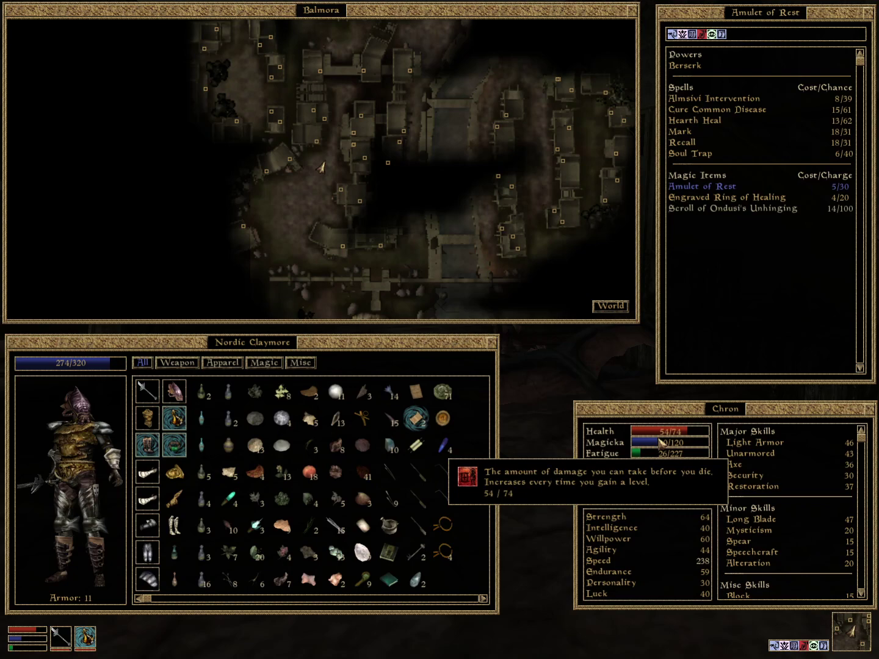
pyautogui.rightClick(661, 441)
pyautogui.press('r')
pyautogui.press('r')
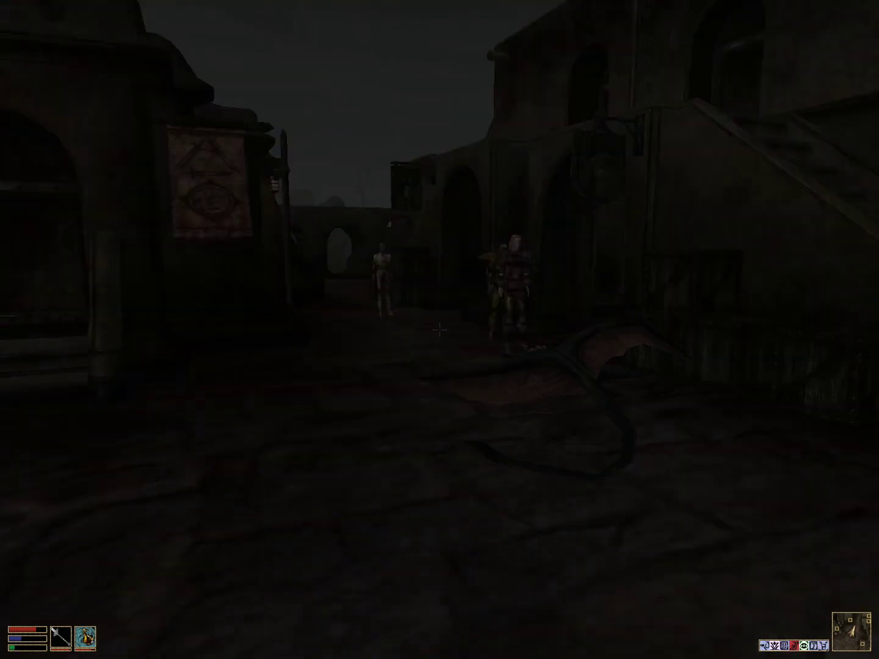
# Step: Turn left across the street and walk past the guards to the staircase
pyautogui.press('Left')
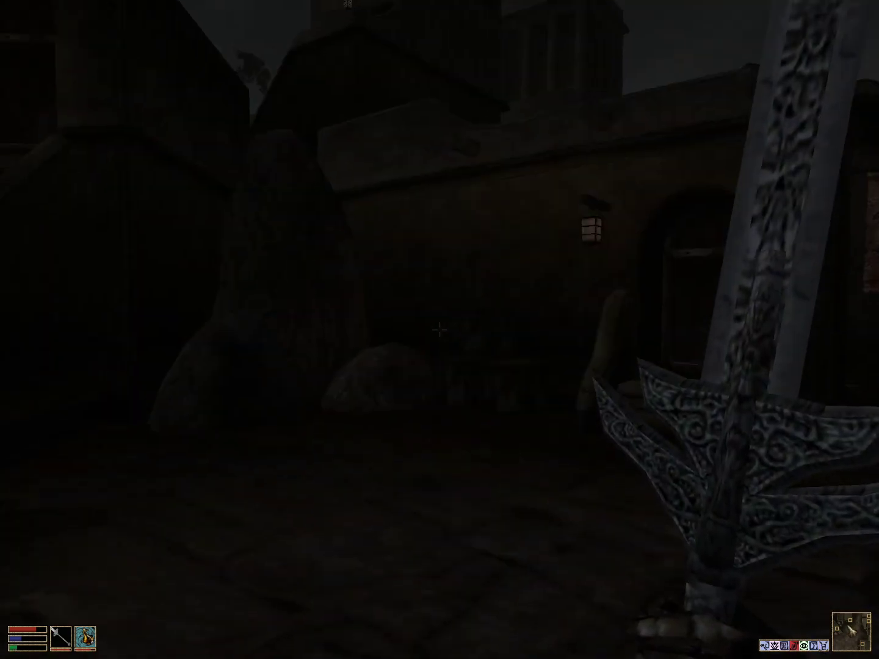
pyautogui.press('Left')
pyautogui.press('Left')
pyautogui.press('Left')
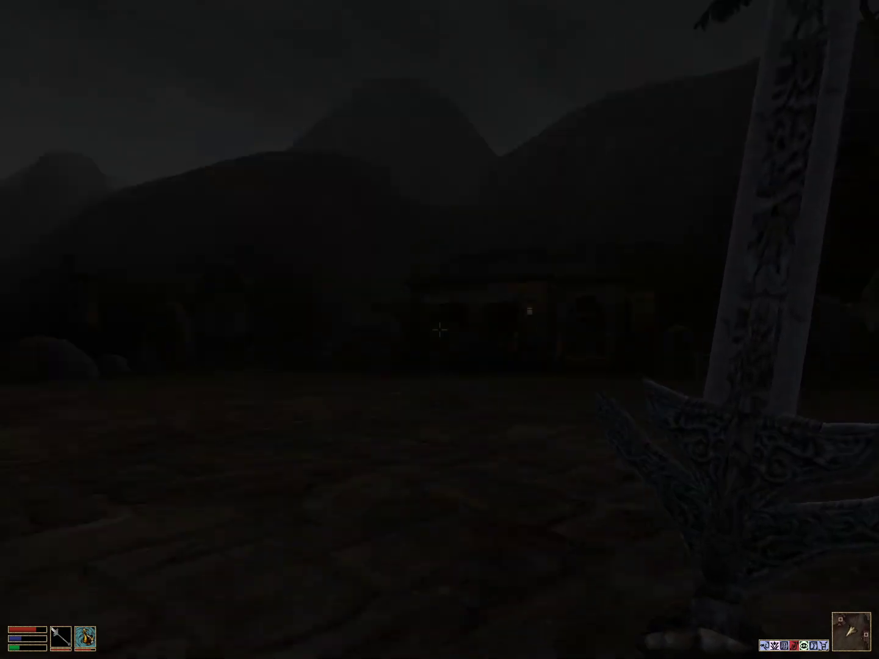
pyautogui.press('Left')
pyautogui.press('Left')
pyautogui.press('Left')
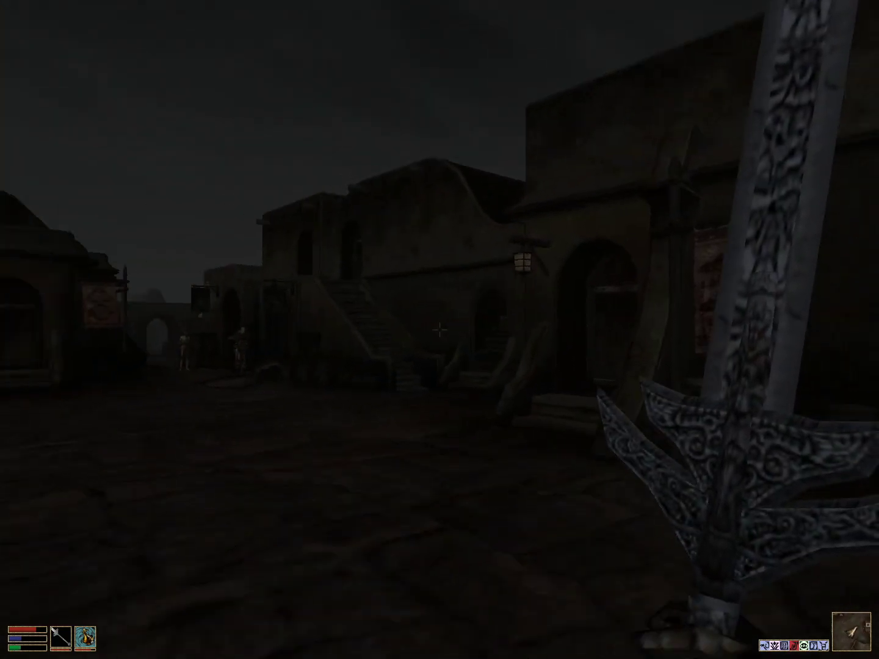
pyautogui.press('Left')
pyautogui.press('Left')
pyautogui.press('Left')
pyautogui.press('Left')
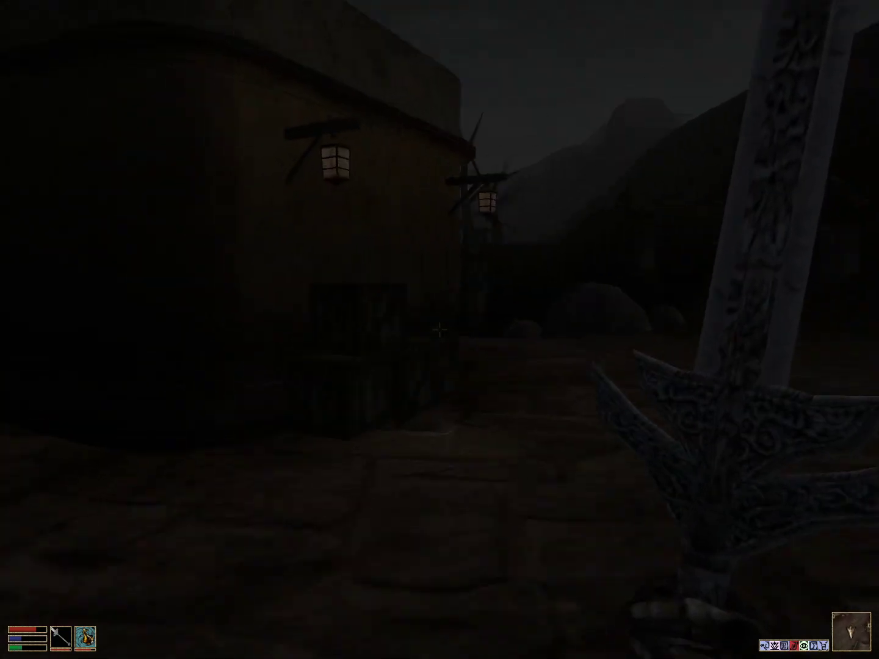
pyautogui.press('Up')
pyautogui.press('Up')
pyautogui.press('Right')
pyautogui.press('Left')
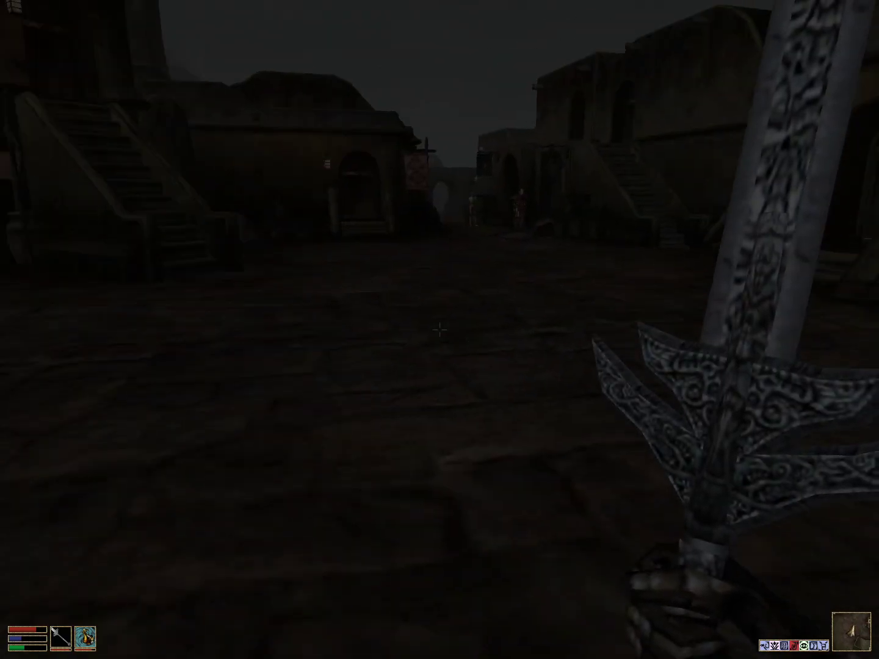
pyautogui.press('Up')
pyautogui.press('Up')
pyautogui.press('Up')
pyautogui.press('Up')
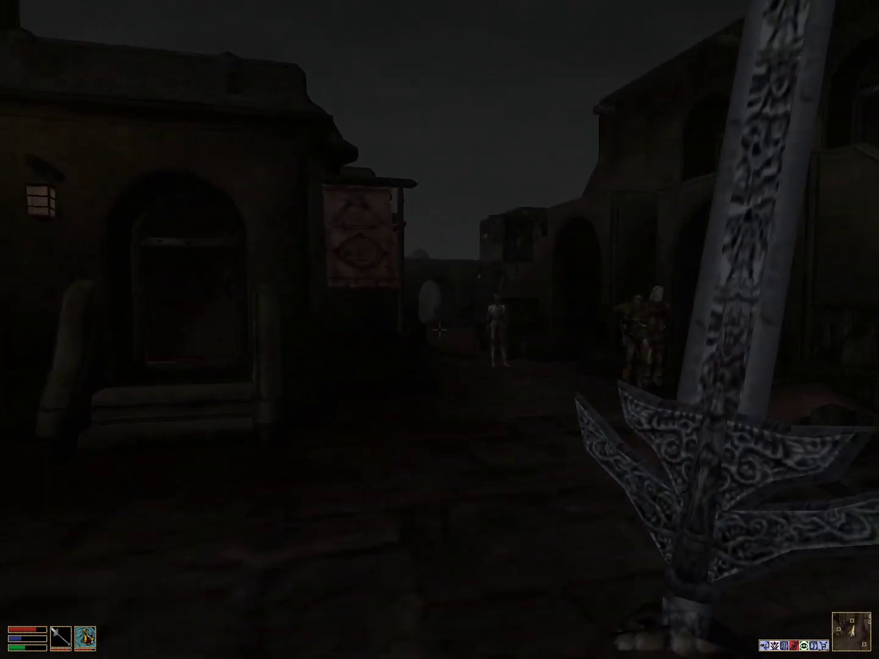
pyautogui.press('Up')
pyautogui.press('Up')
pyautogui.press('Up')
pyautogui.press('Up')
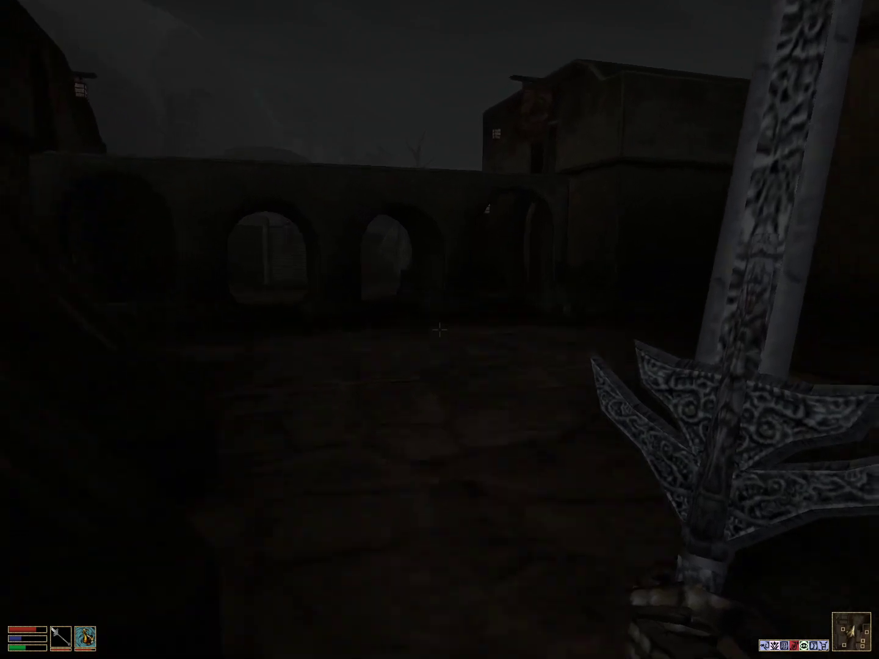
pyautogui.press('Left')
pyautogui.press('Up')
pyautogui.press('Up')
pyautogui.press('Up')
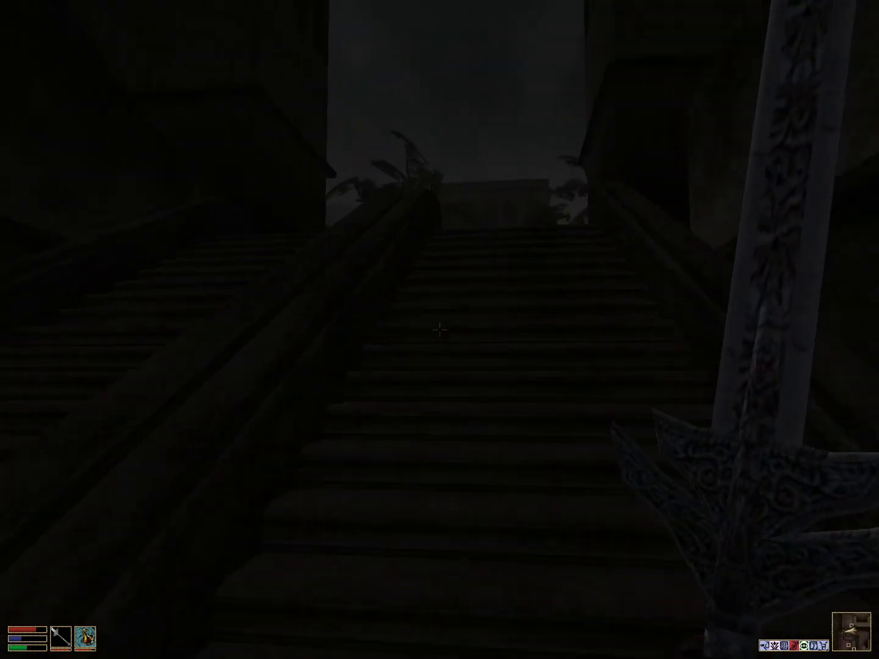
pyautogui.press('Up')
# Step: Climb the stairs and walk the streets to the building with the banner
pyautogui.press('Up')
pyautogui.press('Left')
pyautogui.press('Left')
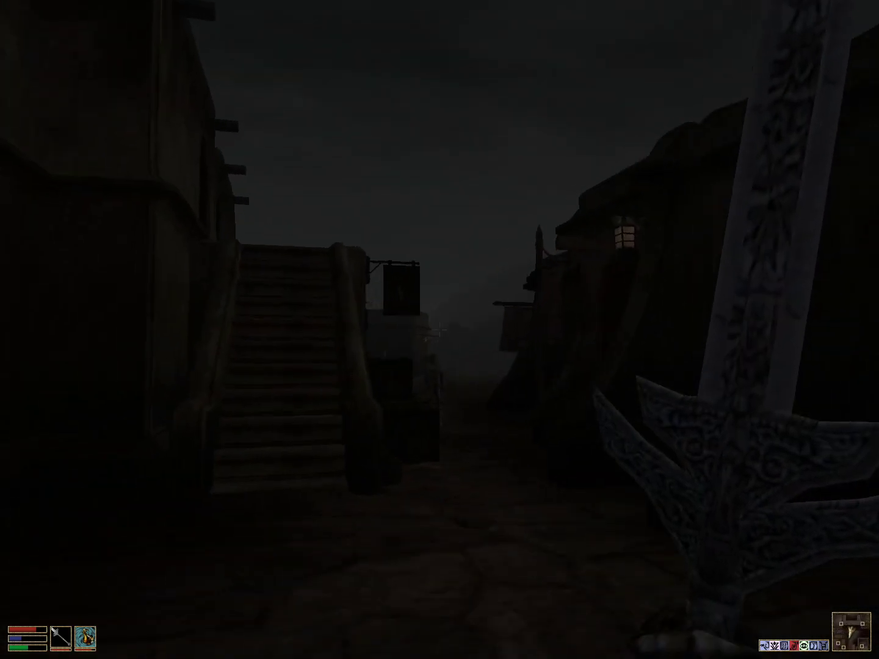
pyautogui.press('Up')
pyautogui.press('Up')
pyautogui.press('Up')
pyautogui.press('Up')
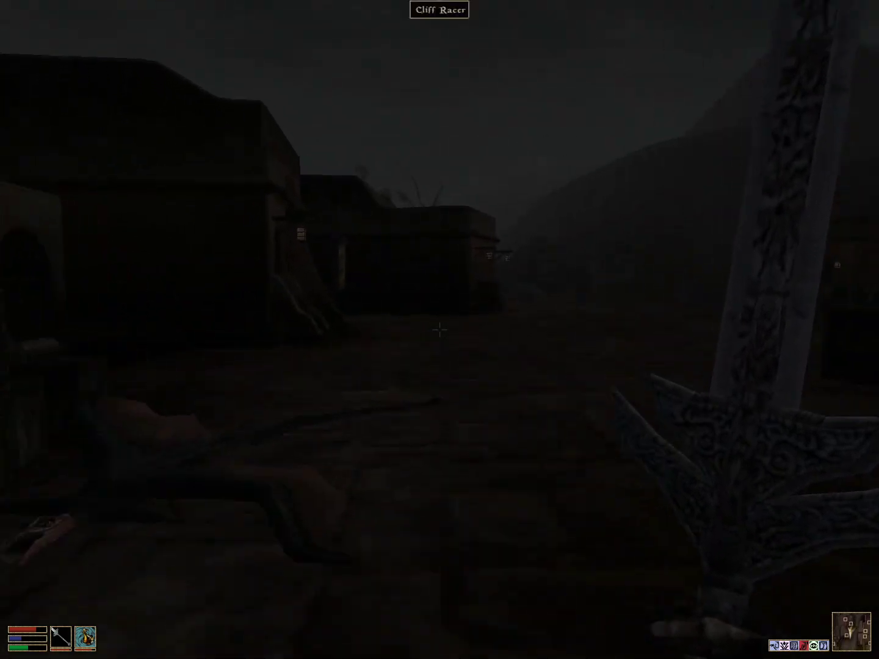
pyautogui.press('Up')
pyautogui.press('Right')
pyautogui.press('Up')
pyautogui.press('Up')
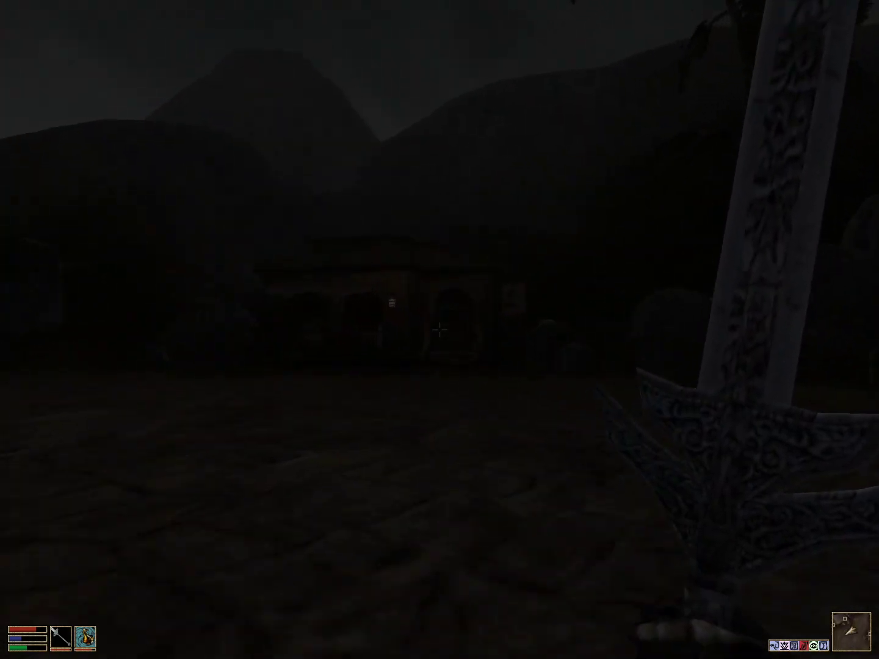
pyautogui.press('Left')
pyautogui.press('Left')
pyautogui.press('Left')
pyautogui.press('Left')
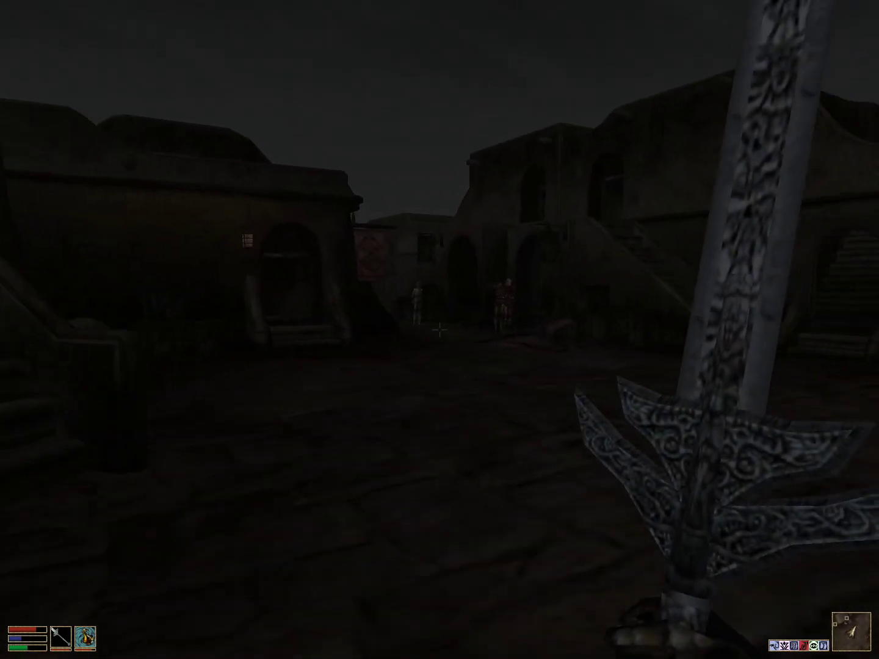
pyautogui.press('Up')
pyautogui.press('Up')
pyautogui.press('Up')
pyautogui.press('Up')
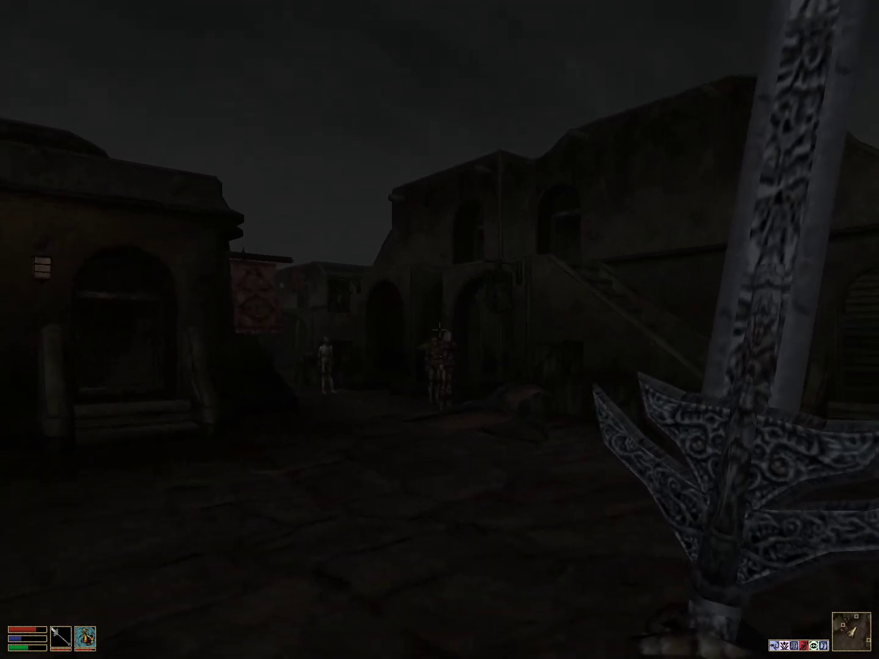
pyautogui.press('Up')
pyautogui.press('Up')
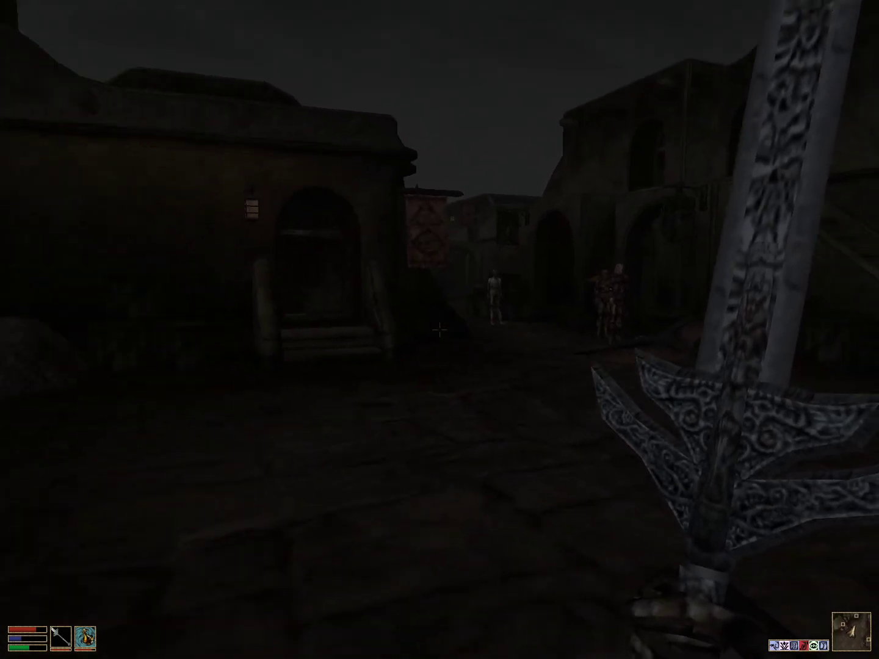
pyautogui.press('Up')
pyautogui.press('Right')
pyautogui.press('Right')
pyautogui.press('Up')
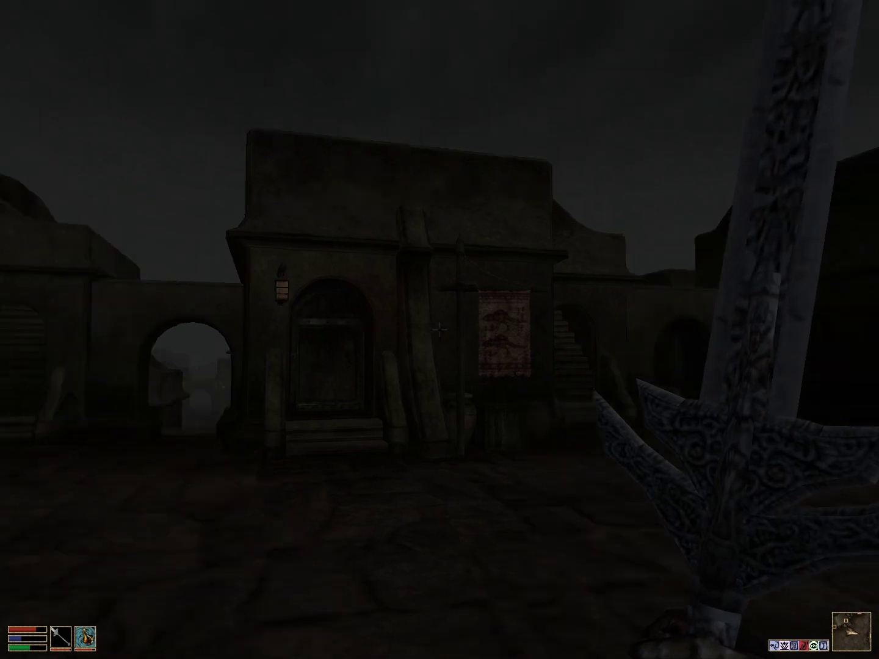
pyautogui.press('Up')
pyautogui.press('Up')
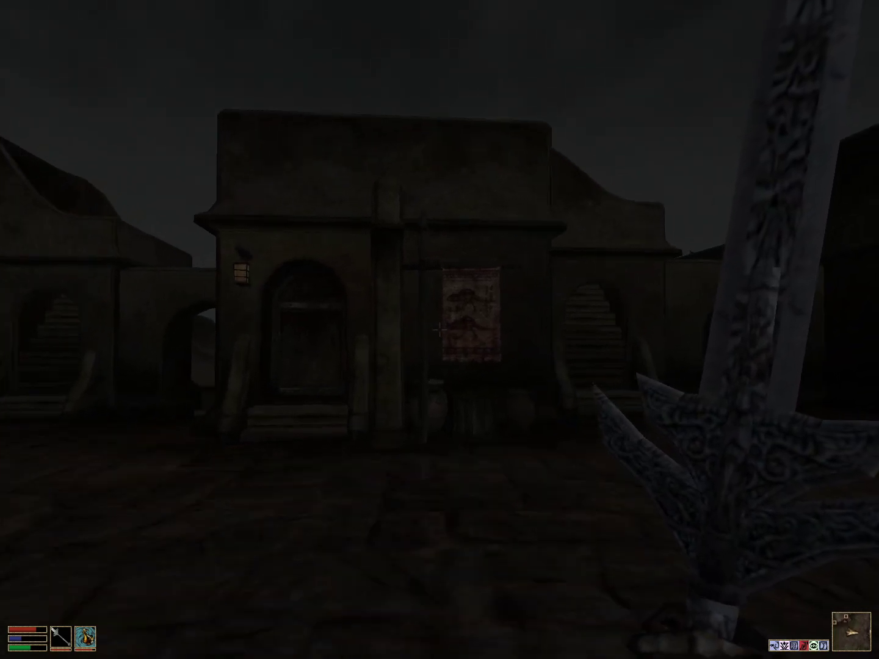